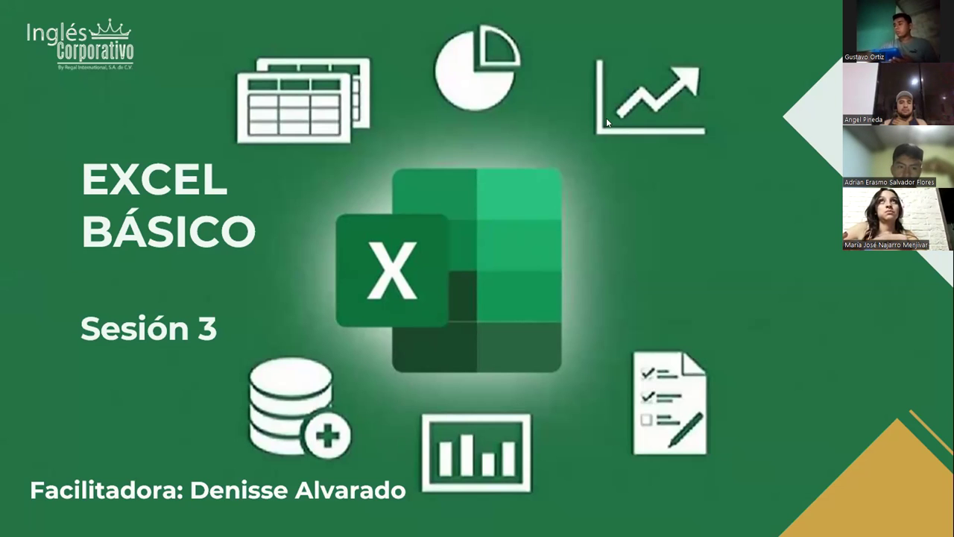
- Advance the slideshow from the Excel Básico title slide to the Objetivo slide
left_click(604, 279)
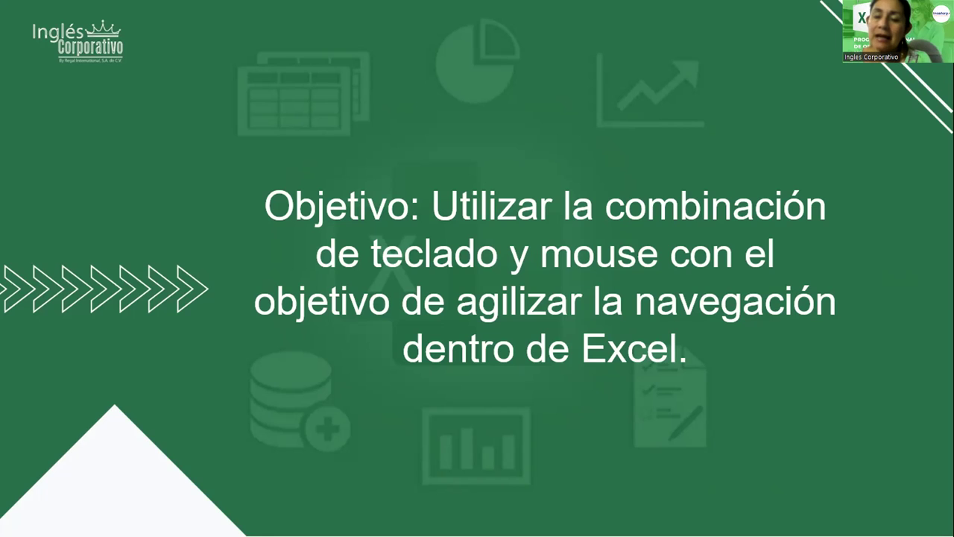
mouse_move(438, 205)
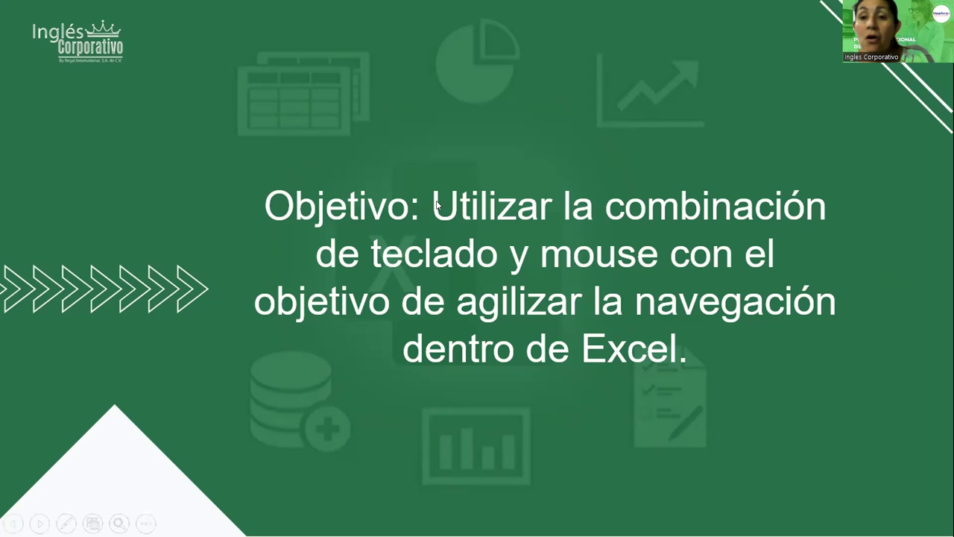
- Advance to the slide on arrow-key cell movement and mouse-drag range selection
left_click(537, 102)
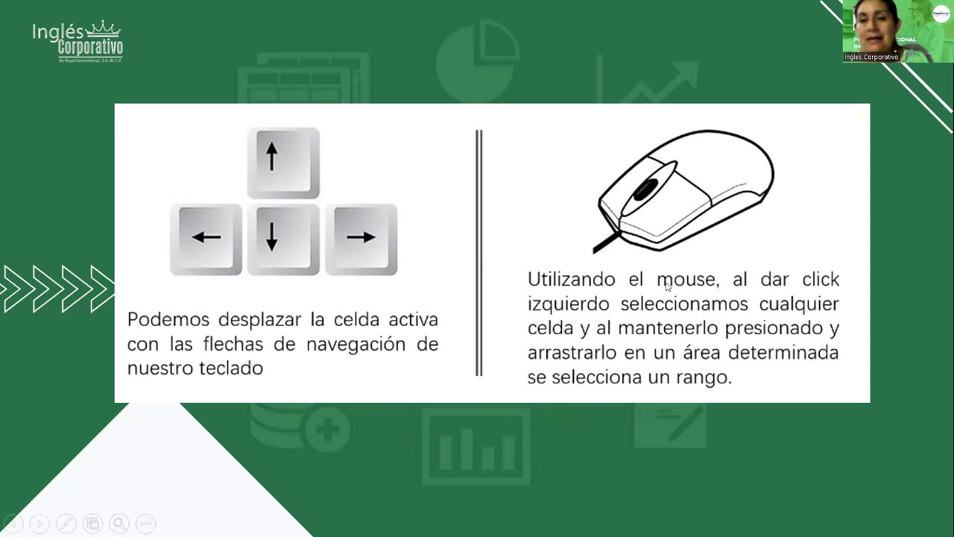
- Advance to the Click izquierdo slide with the cell context menu illustration
left_click(667, 286)
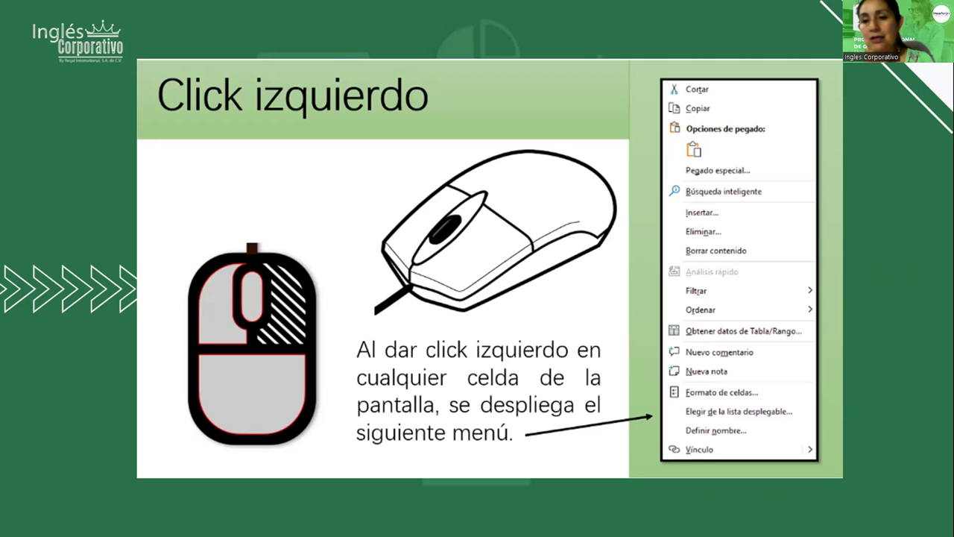
- Go to the slide on Ctrl + arrow jumps to the end of the work area
key("Right")
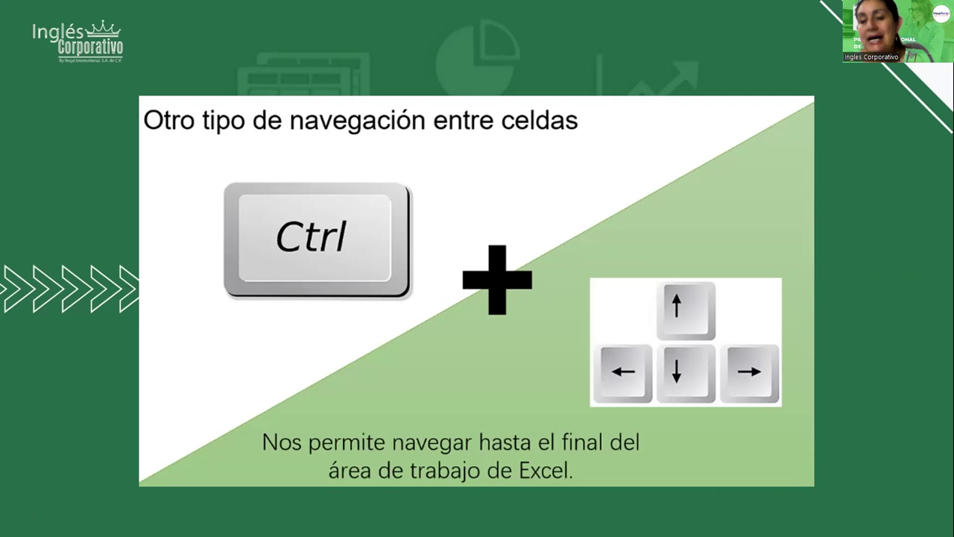
- Advance to the Selección correlativa slide about Shift + arrow selection
left_click(483, 393)
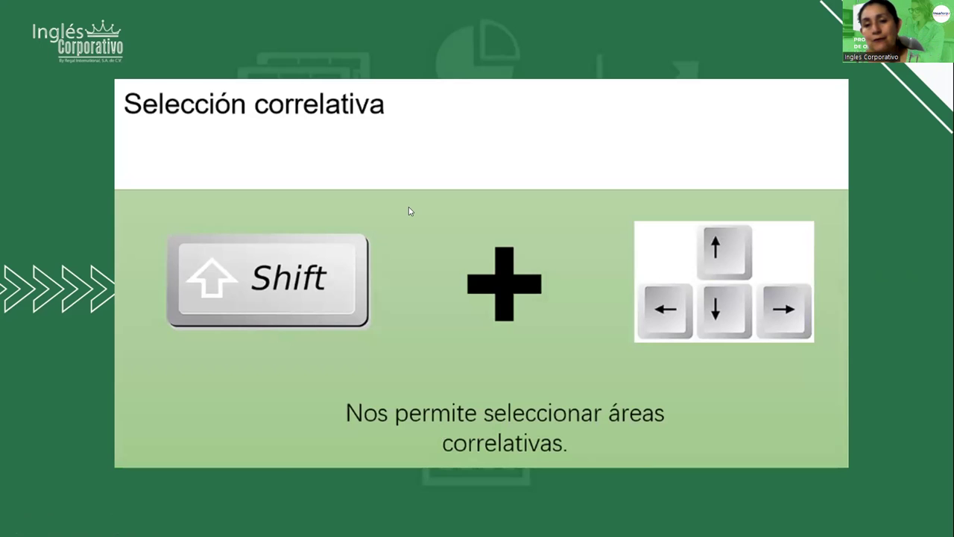
- Advance through the Selección no correlativa slide to the black end-of-show screen
left_click(431, 325)
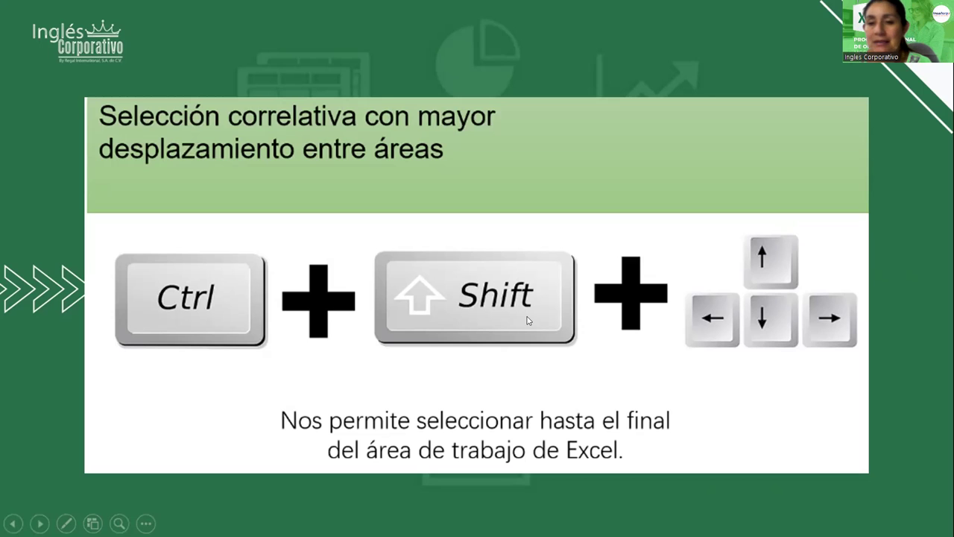
left_click(514, 255)
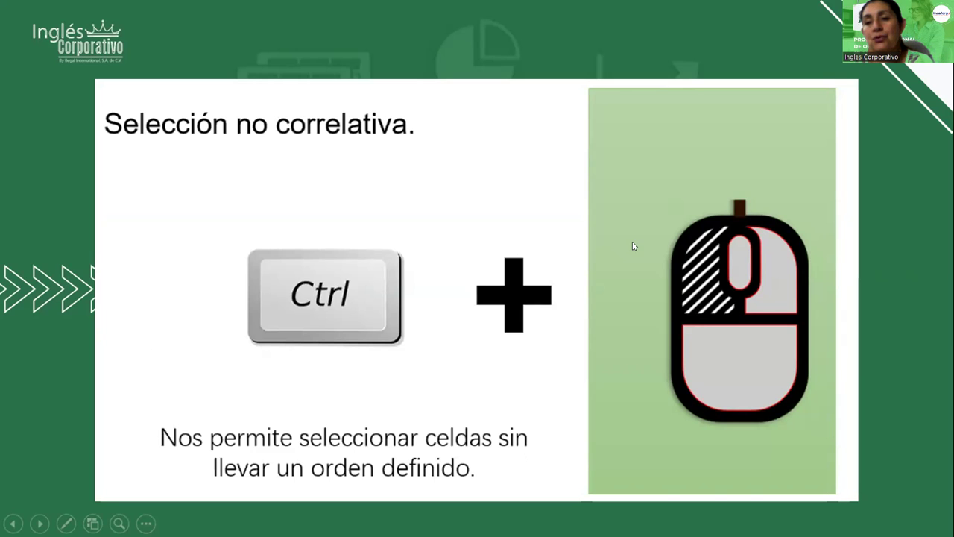
left_click(598, 207)
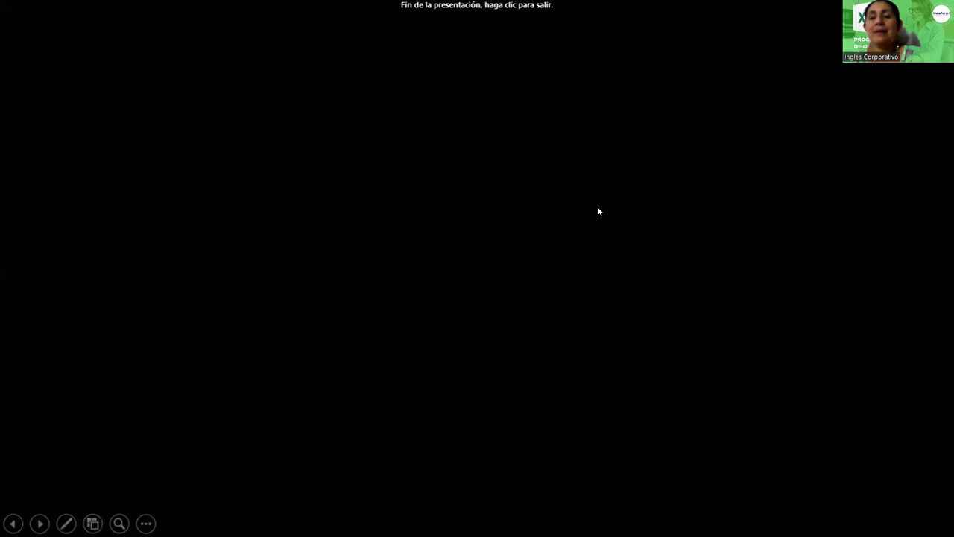
- Leave the slideshow and open the Portapapeles sheet of Lección2_EB.xlsx, keeping its tab colour
left_click(597, 206)
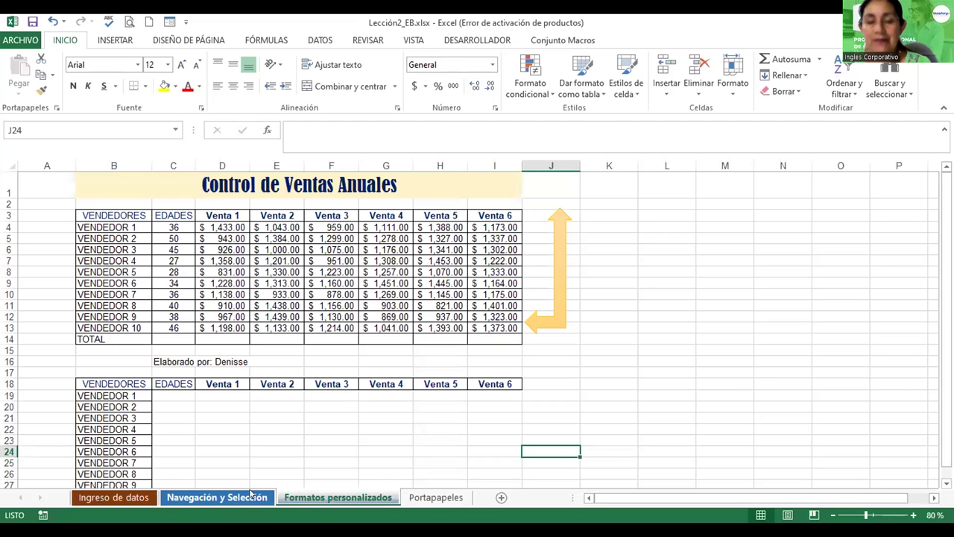
left_click(123, 498)
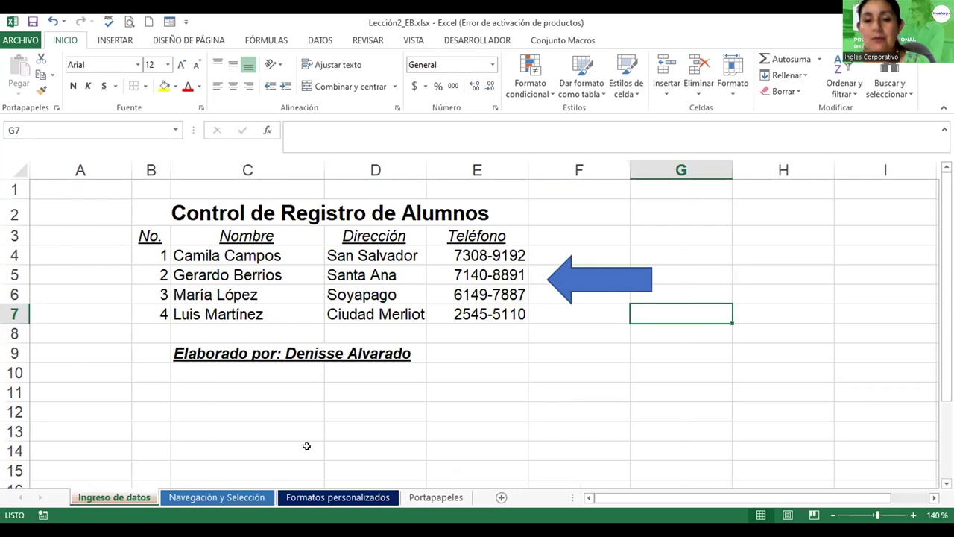
left_click(428, 496)
right_click(427, 495)
mouse_move(483, 432)
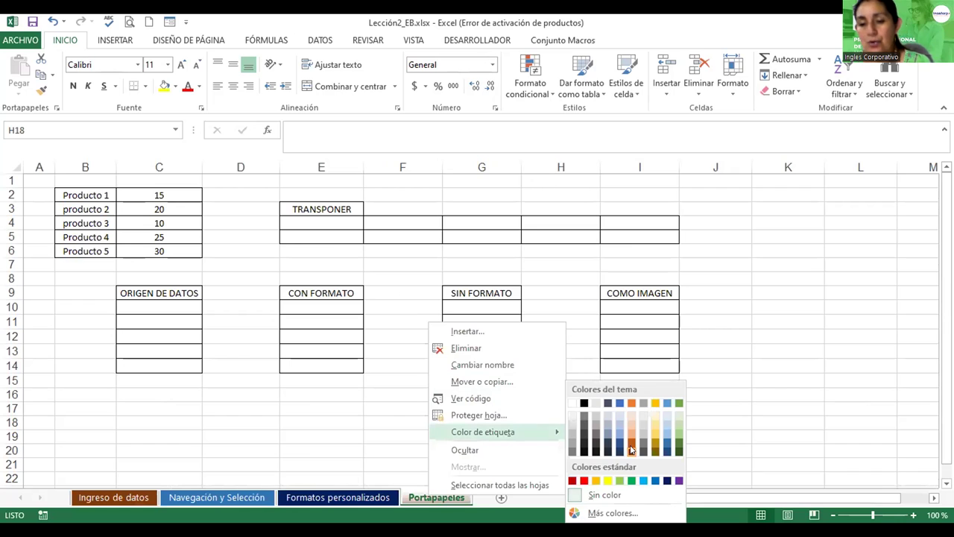
left_click(745, 306)
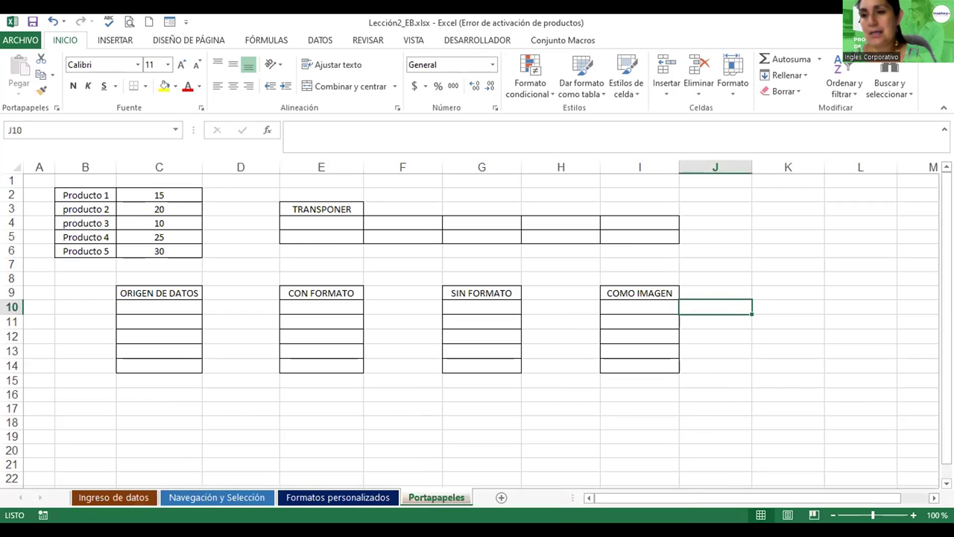
left_click(834, 214)
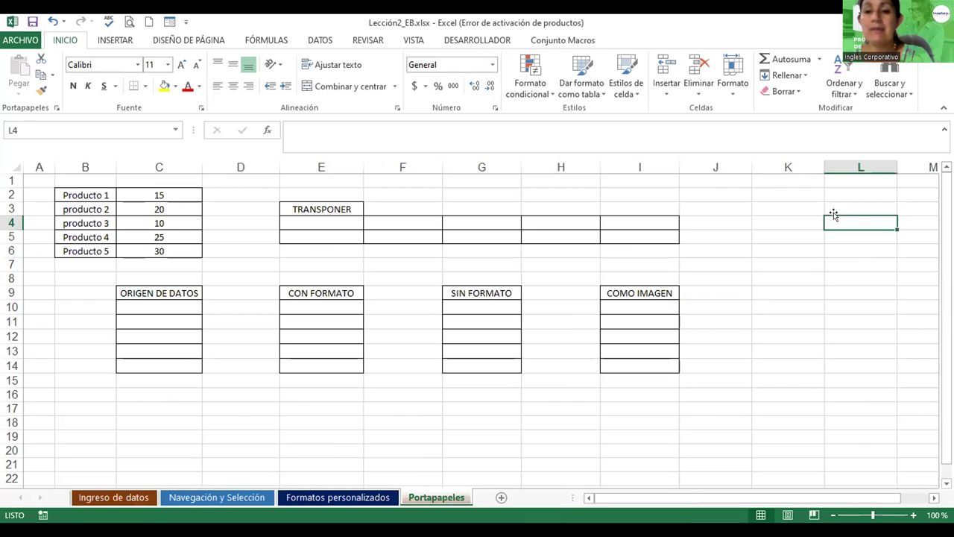
- Insert orange outlined WordArt reading 'Herramienta Portapapeles'
left_click(123, 41)
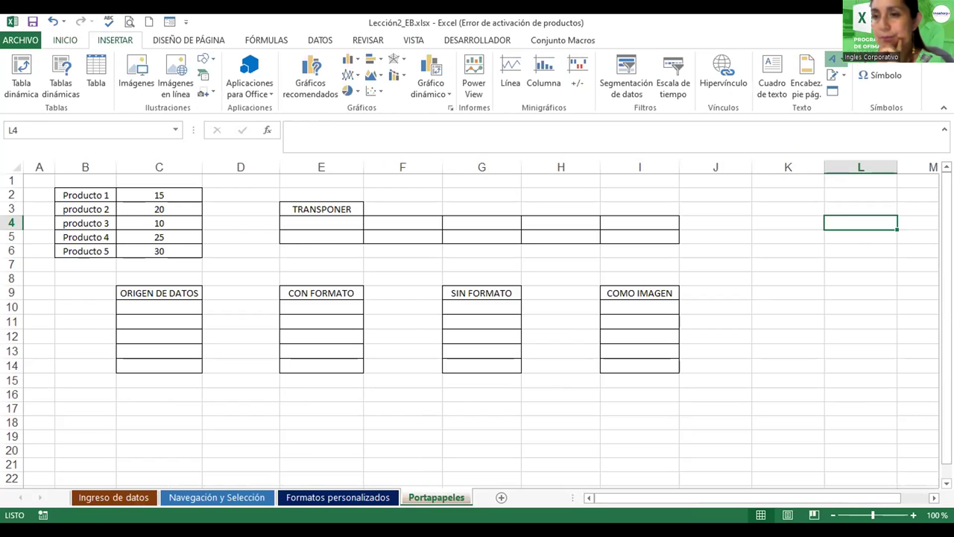
left_click(833, 58)
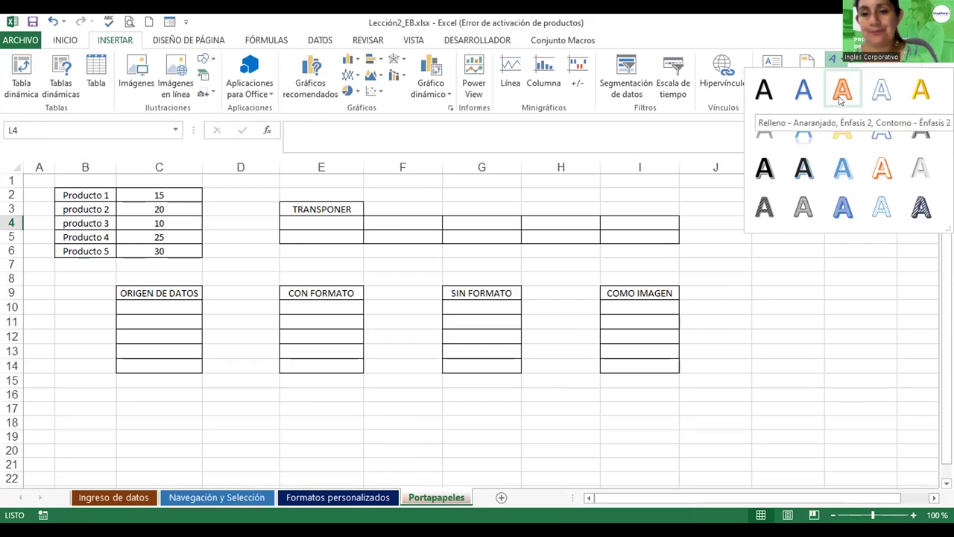
left_click(841, 98)
type("P")
key("BackSpace")
type("Herrami")
key("BackSpace")
type("m")
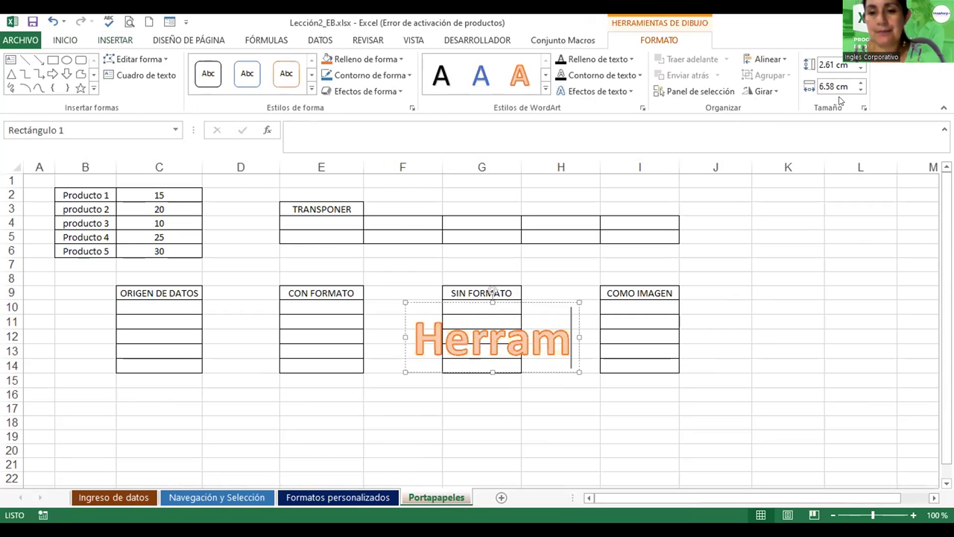
type("ienta Porta")
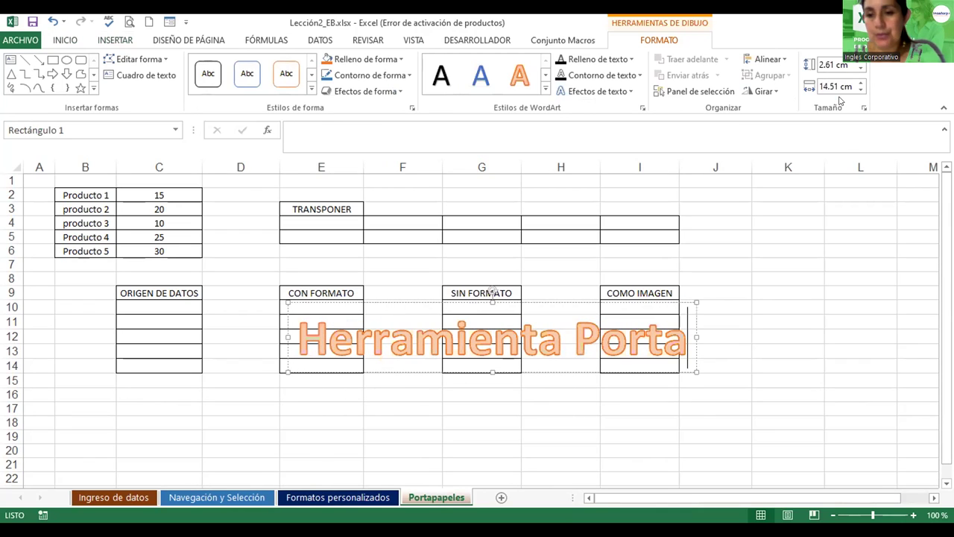
type("b")
key("BackSpace")
type("pale")
key("BackSpace")
type("pap")
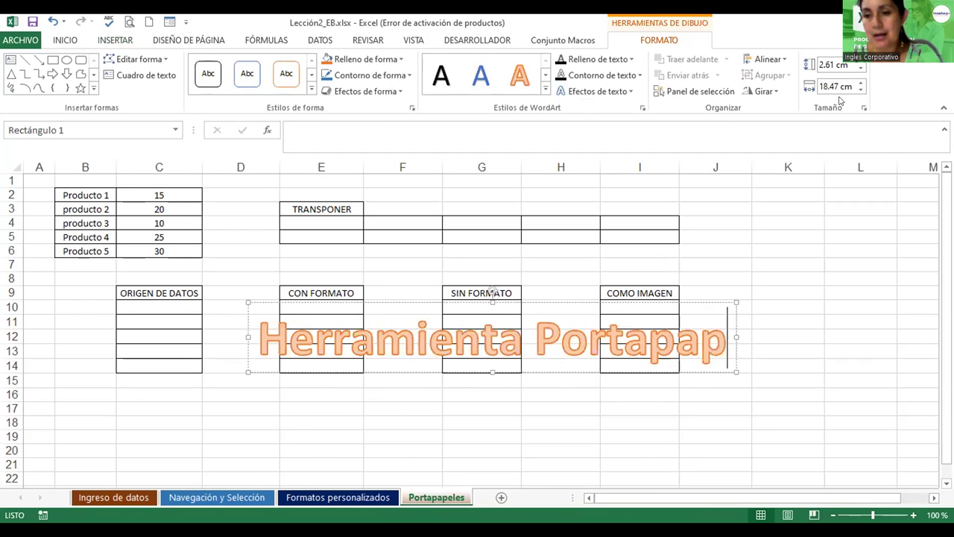
type("el")
scroll(840, 99, "down", 5, "ctrl")
type("es")
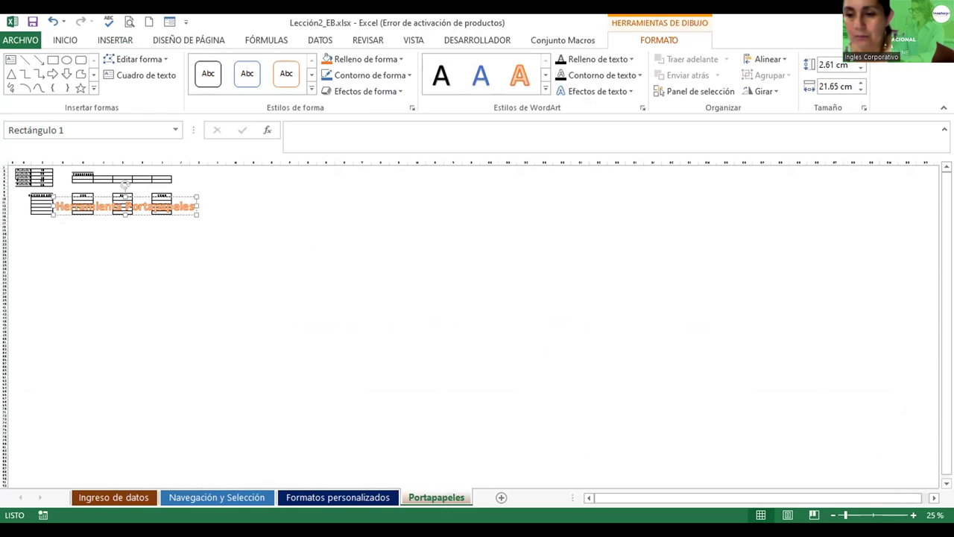
left_click(913, 515)
left_click(913, 516)
left_click(912, 515)
left_click(913, 515)
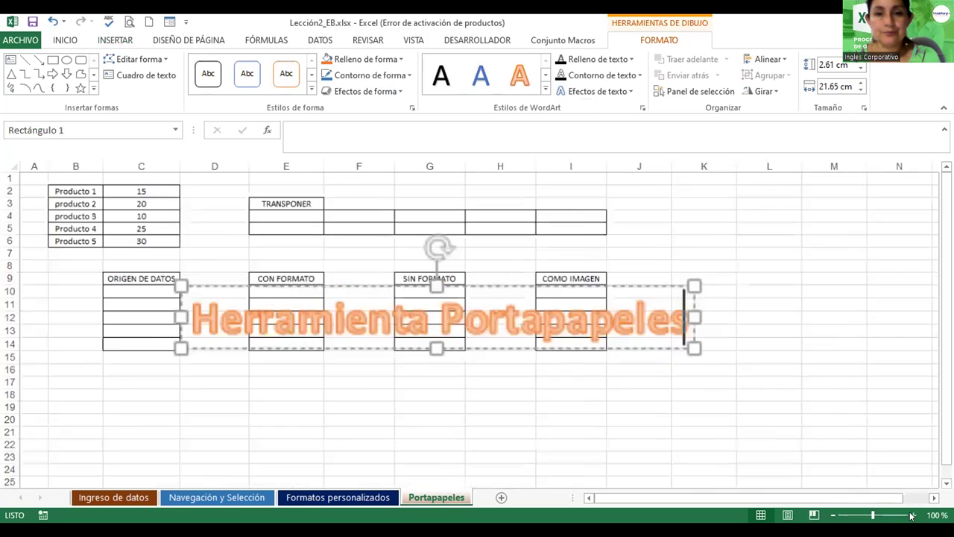
left_click(913, 515)
- Shrink the WordArt text to 36 pt and drag it to the upper right over rows 2–5
triple_click(686, 343)
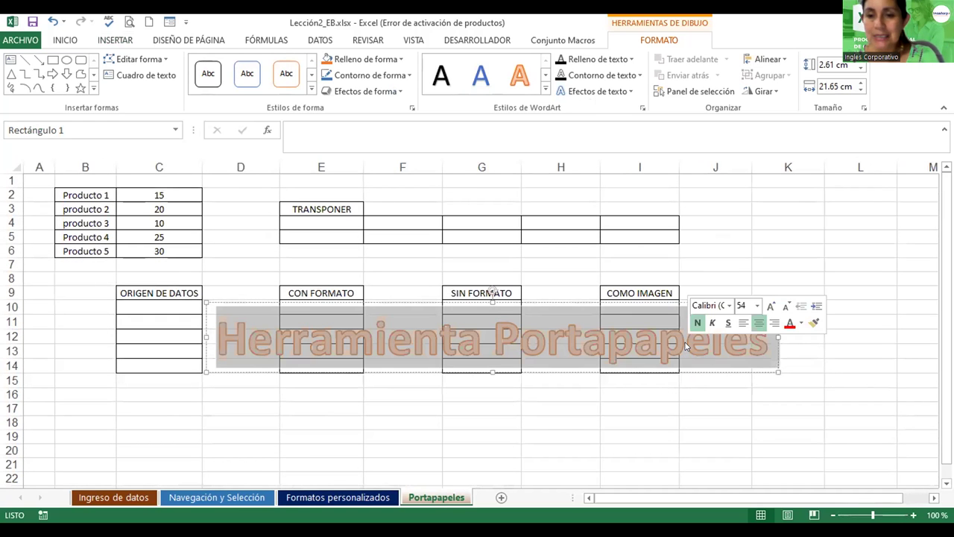
left_click(73, 42)
left_click(195, 66)
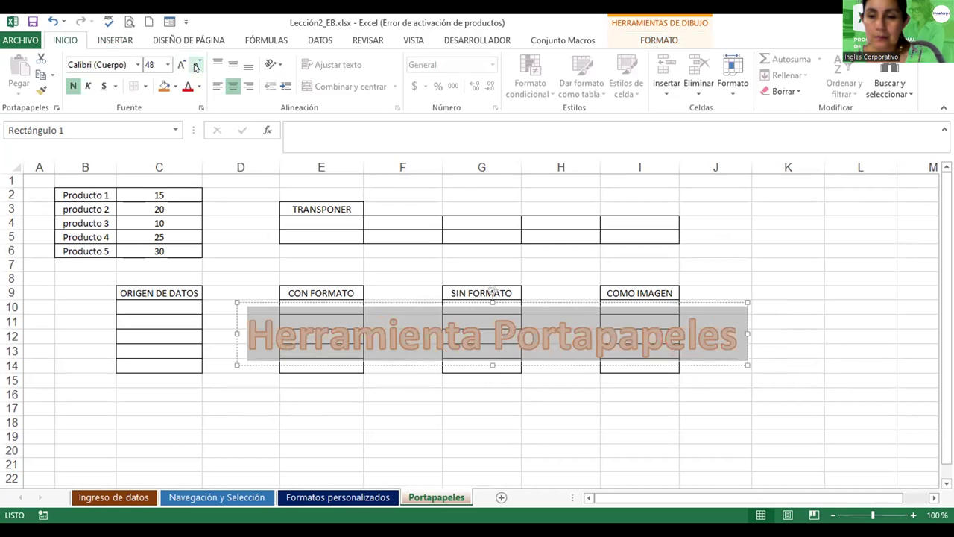
left_click(195, 65)
left_click(195, 65)
left_click(195, 65)
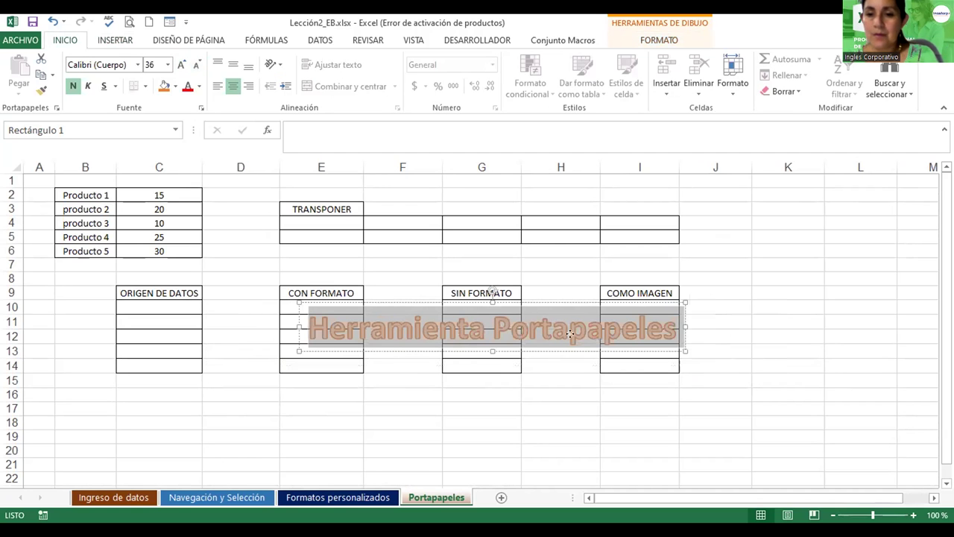
left_click_drag(522, 345, 783, 228)
- Reopen the WordArt style gallery and close it without changing the style
left_click(765, 272)
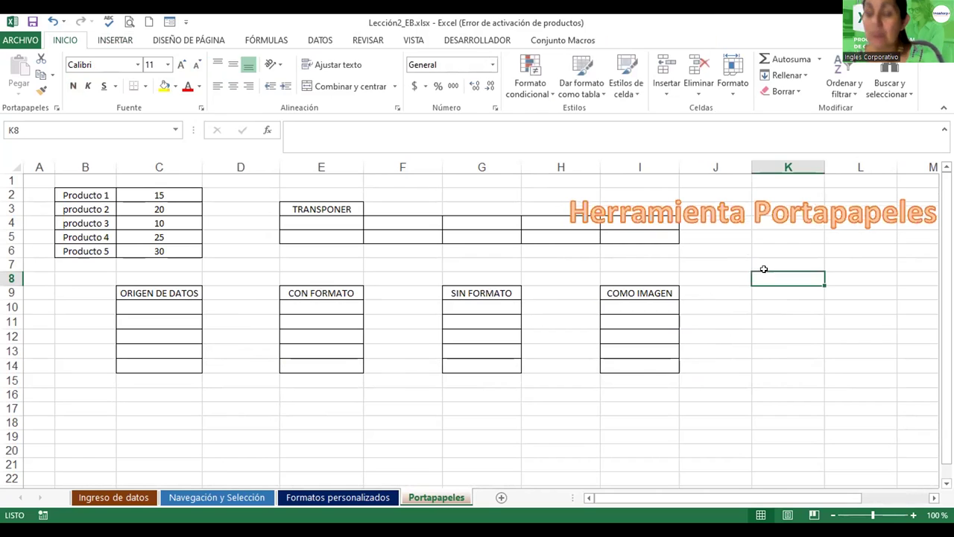
left_click(111, 39)
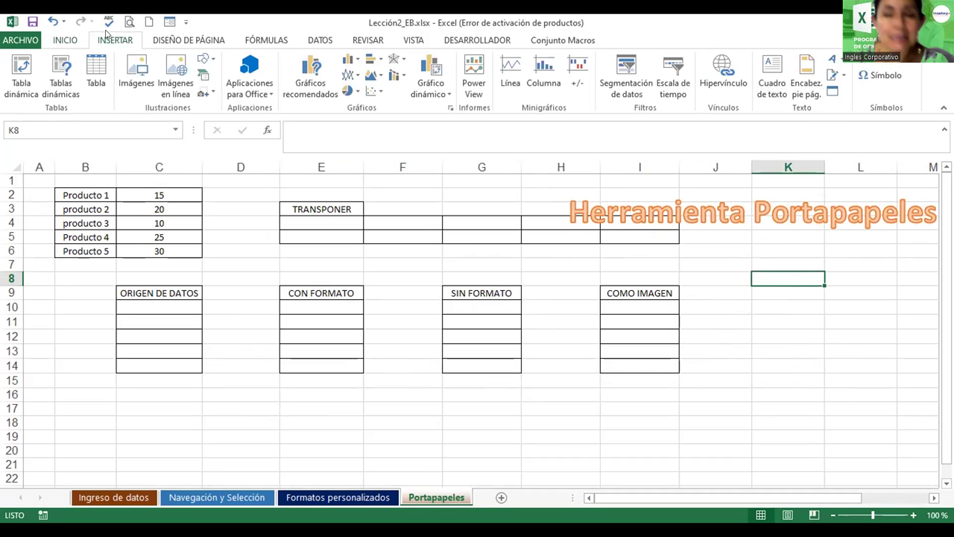
left_click(839, 61)
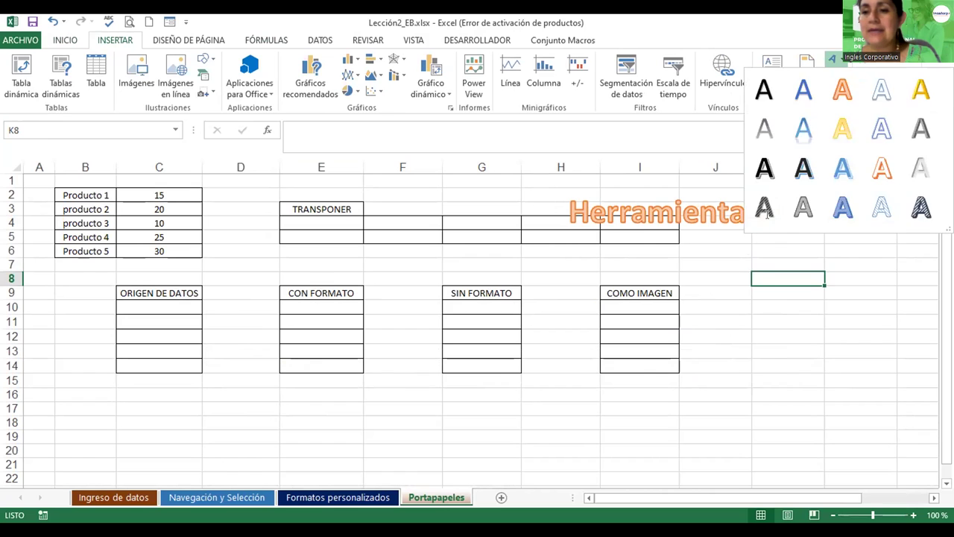
left_click(729, 213)
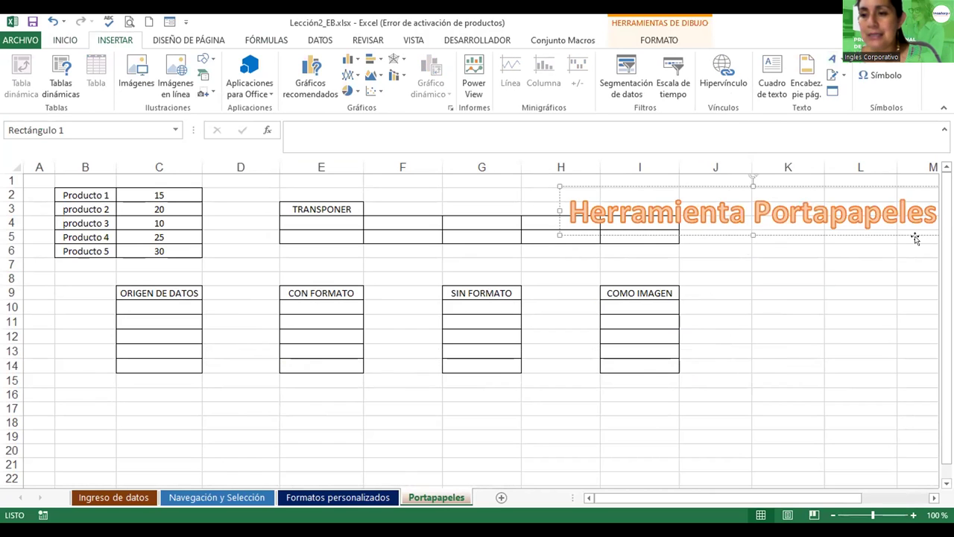
- Narrow the title so it wraps onto two lines and place it over columns J–M
left_click(915, 238)
mouse_move(912, 236)
left_mouse_down()
mouse_move(822, 291)
mouse_move(814, 284)
left_mouse_up()
left_click_drag(887, 244, 934, 245)
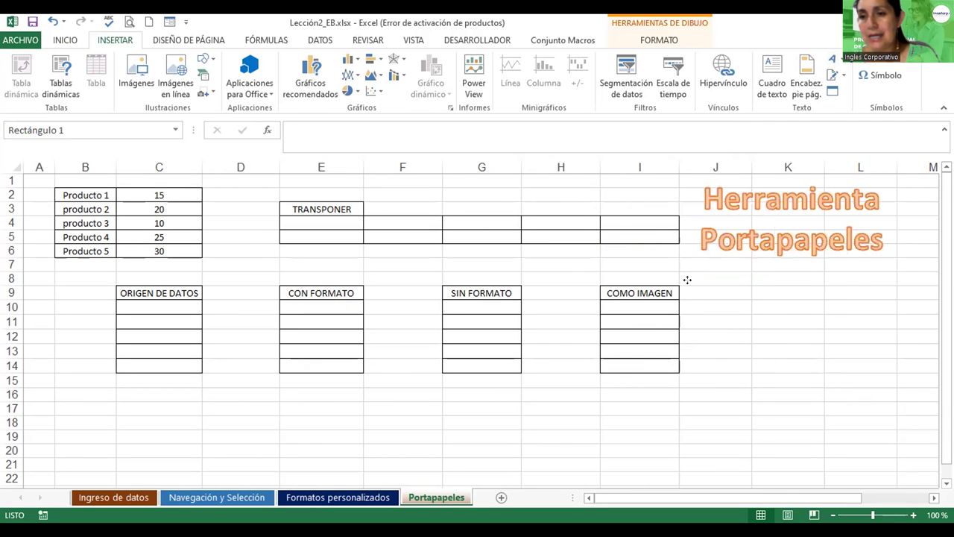
left_click_drag(687, 280, 756, 465)
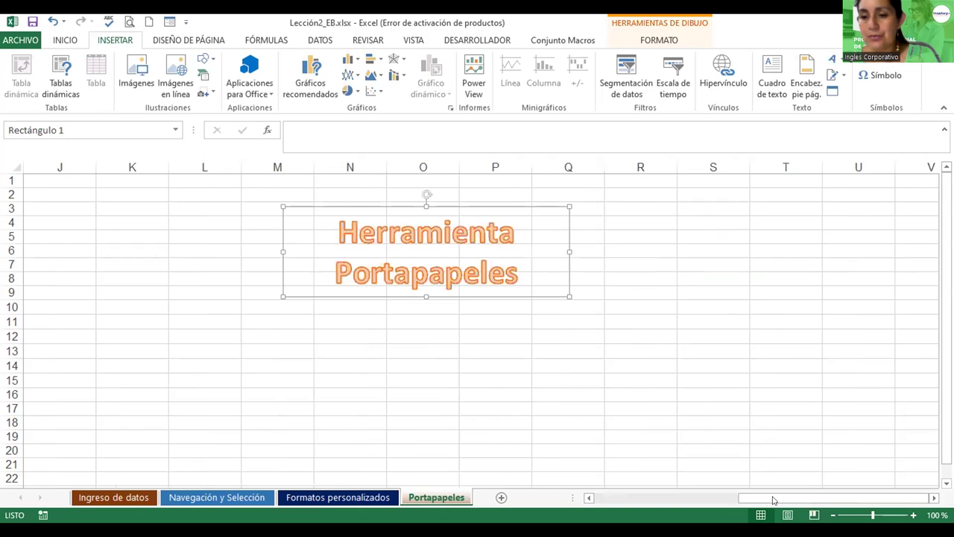
left_click_drag(773, 499, 733, 503)
scroll(774, 311, "left", 3)
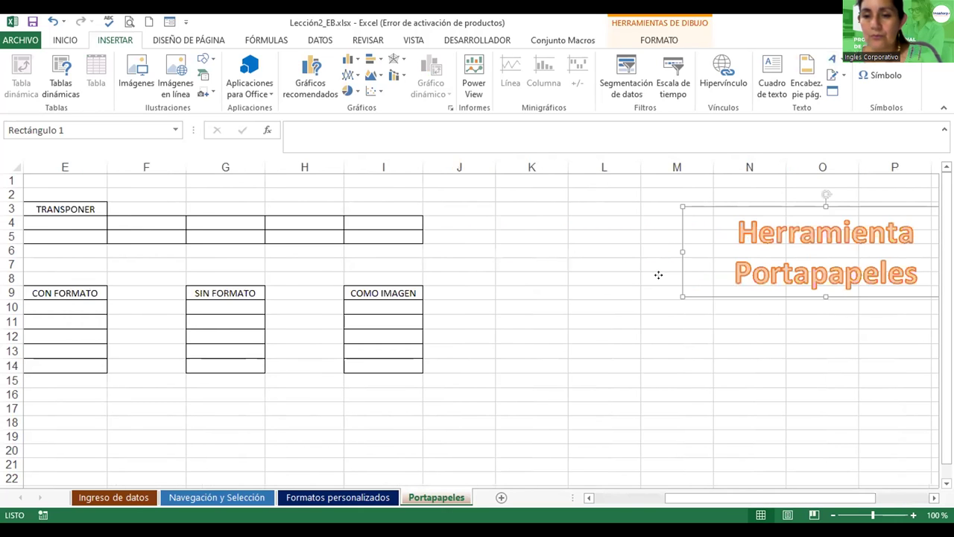
left_click_drag(658, 275, 581, 264)
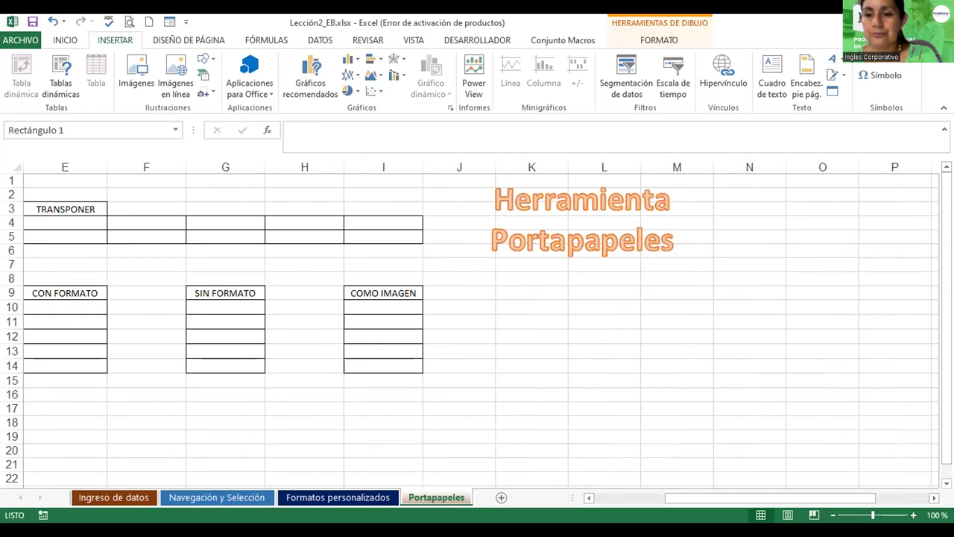
left_click_drag(491, 259, 488, 255)
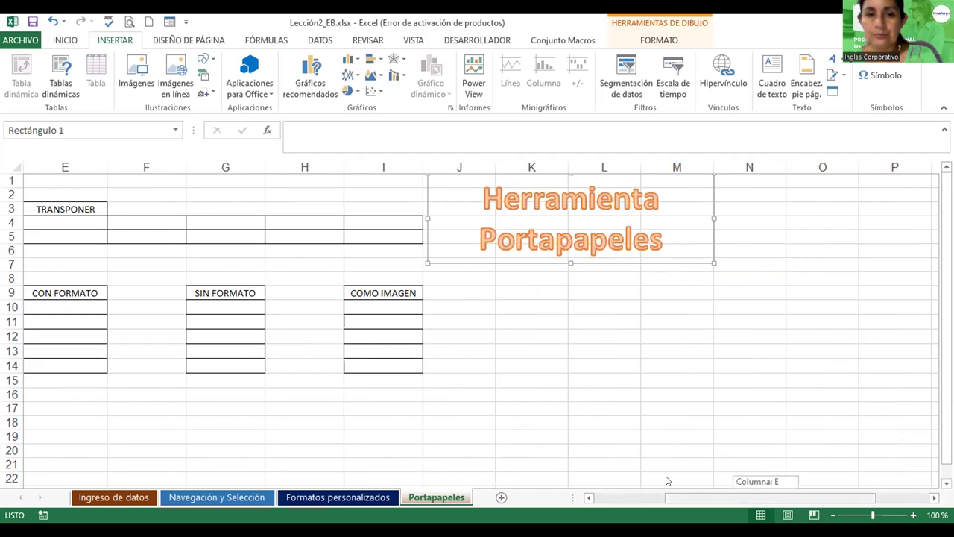
left_click_drag(763, 500, 681, 498)
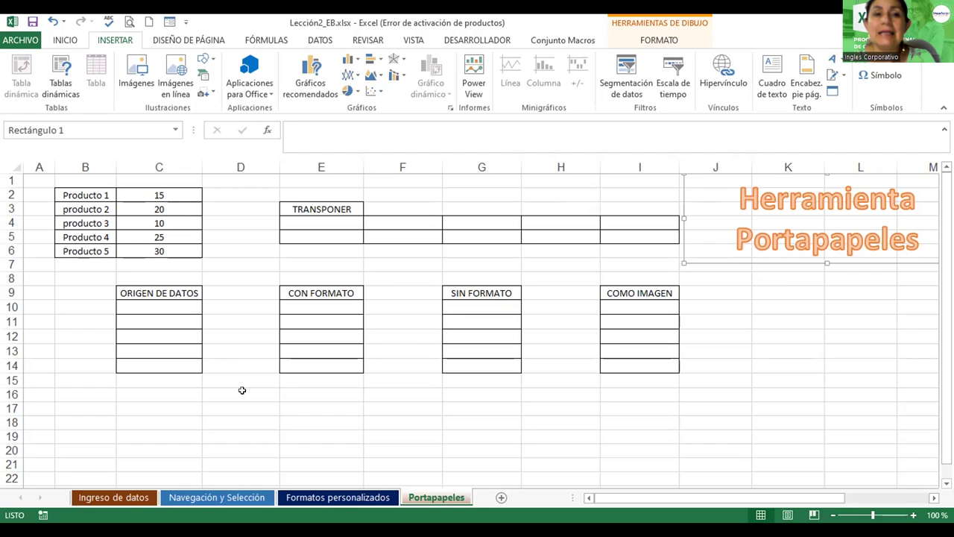
- Enlarge the view to 120% and select the product values in C2:C6
left_click(211, 333)
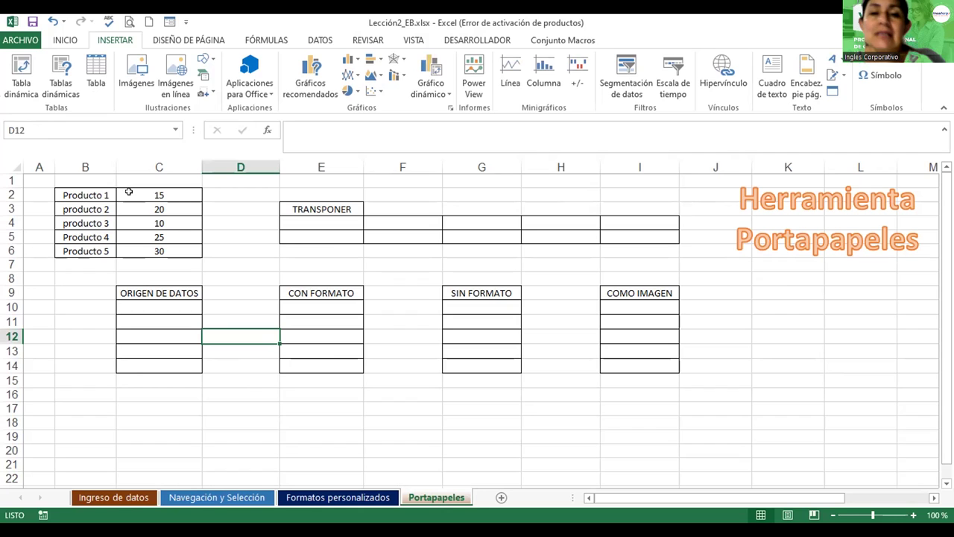
left_click_drag(86, 195, 164, 251)
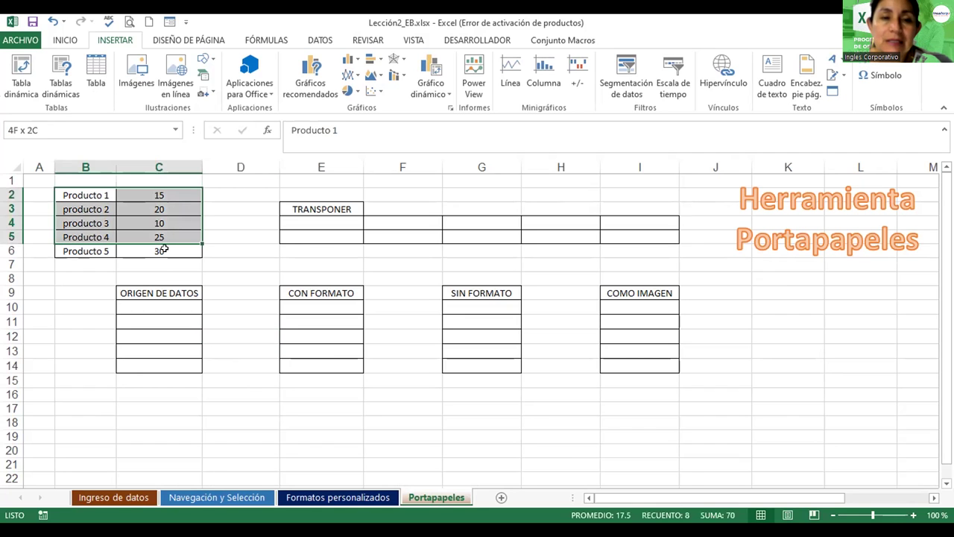
double_click(915, 514)
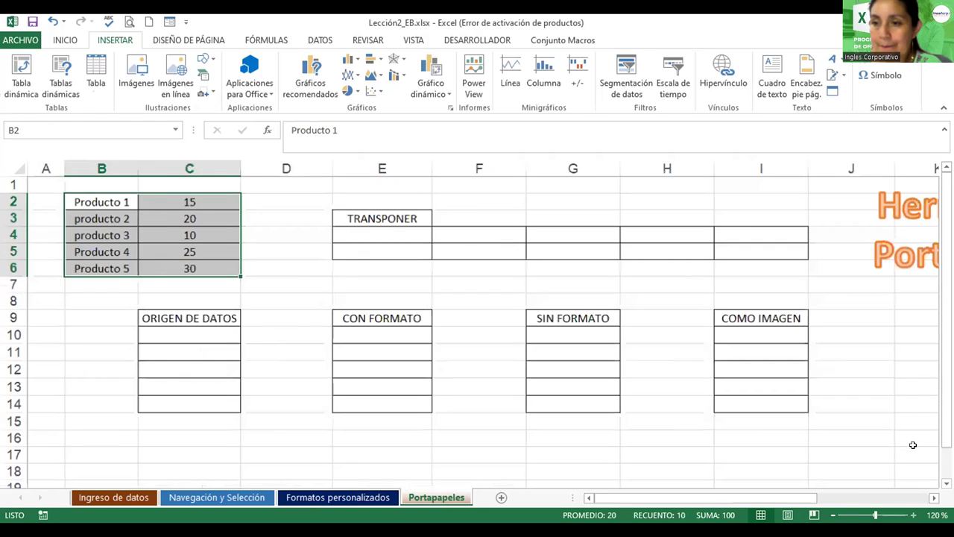
left_click(870, 277)
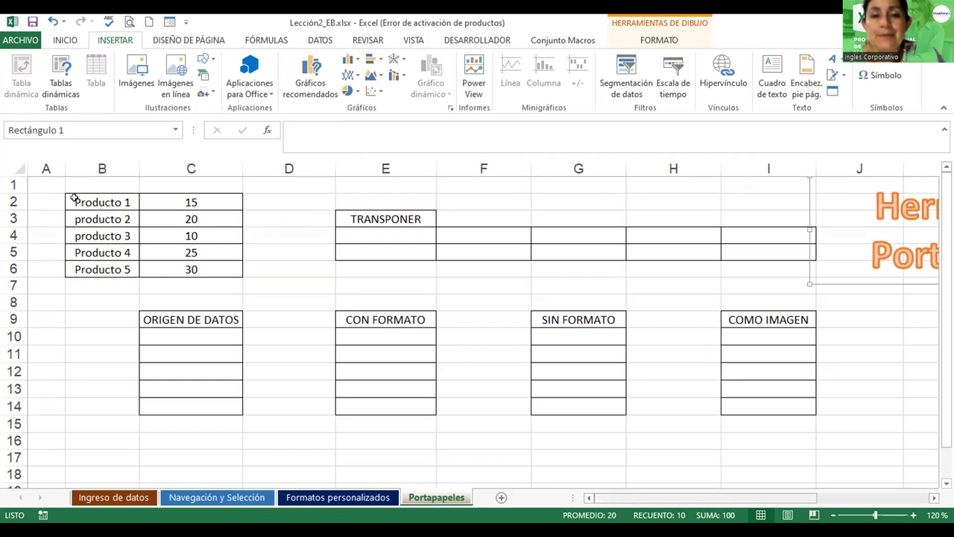
left_click(188, 201)
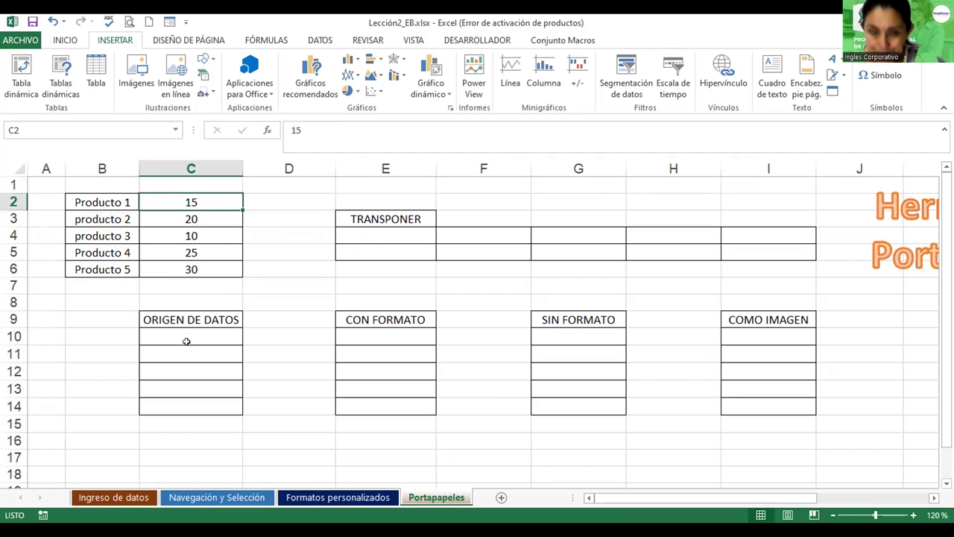
left_click_drag(187, 337, 187, 401)
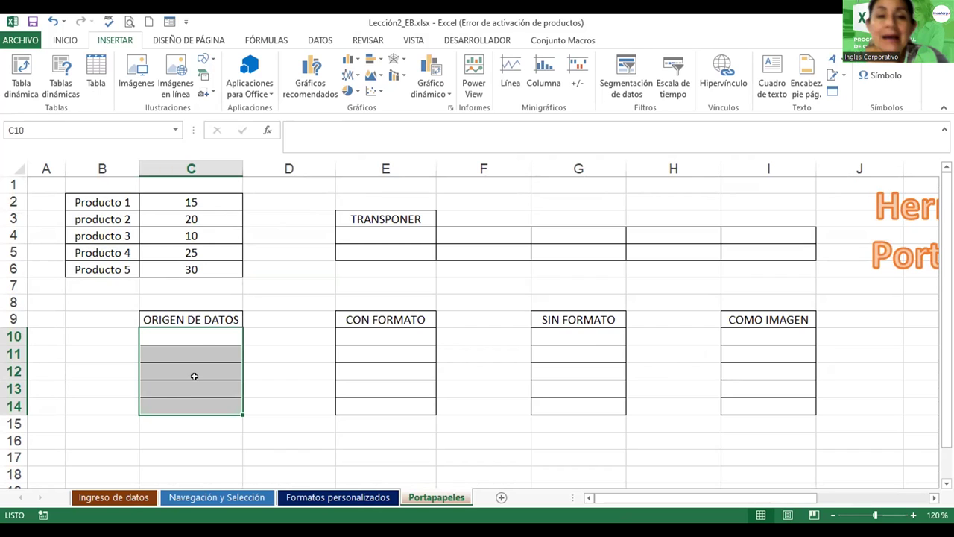
left_click(198, 342)
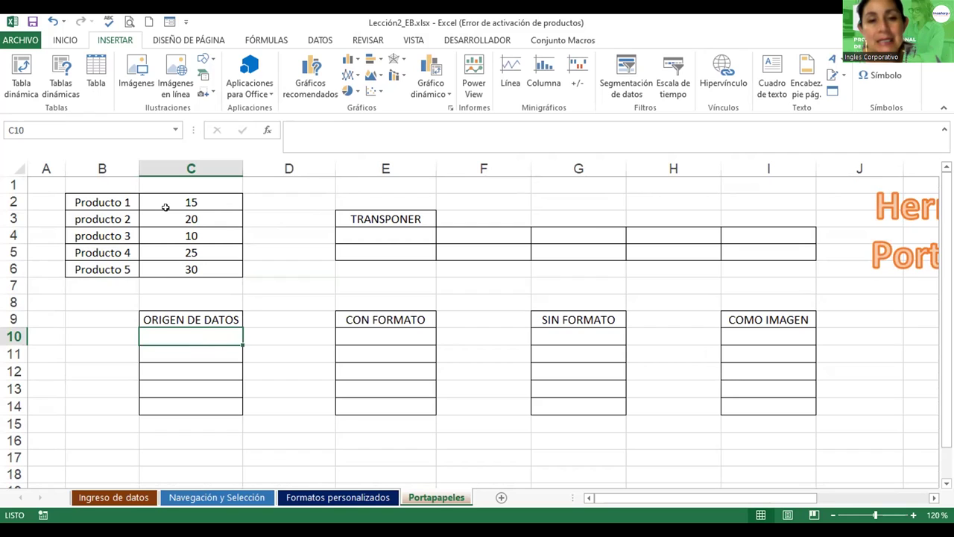
left_click_drag(183, 202, 185, 258)
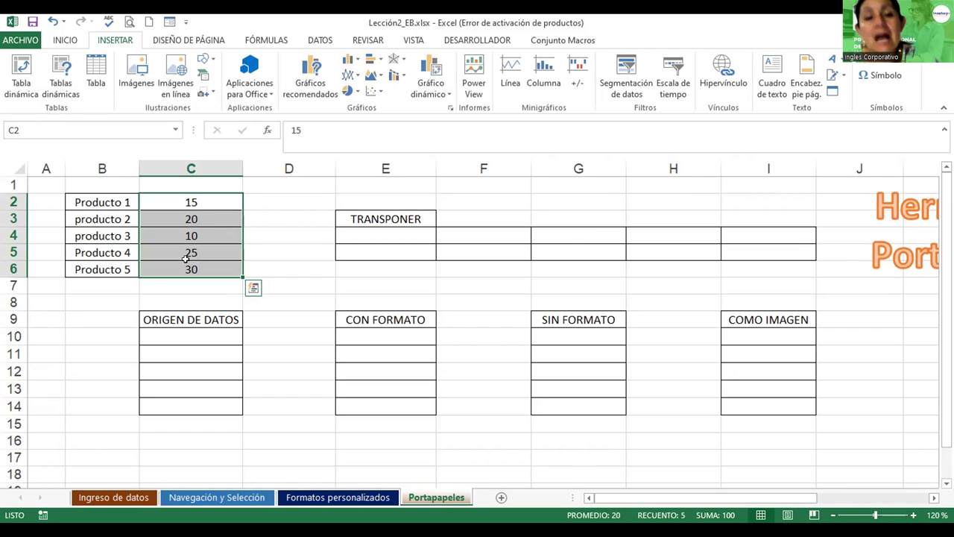
- Give the values C2:C6 a light orange fill, italic, and a 12-point font
left_click(63, 37)
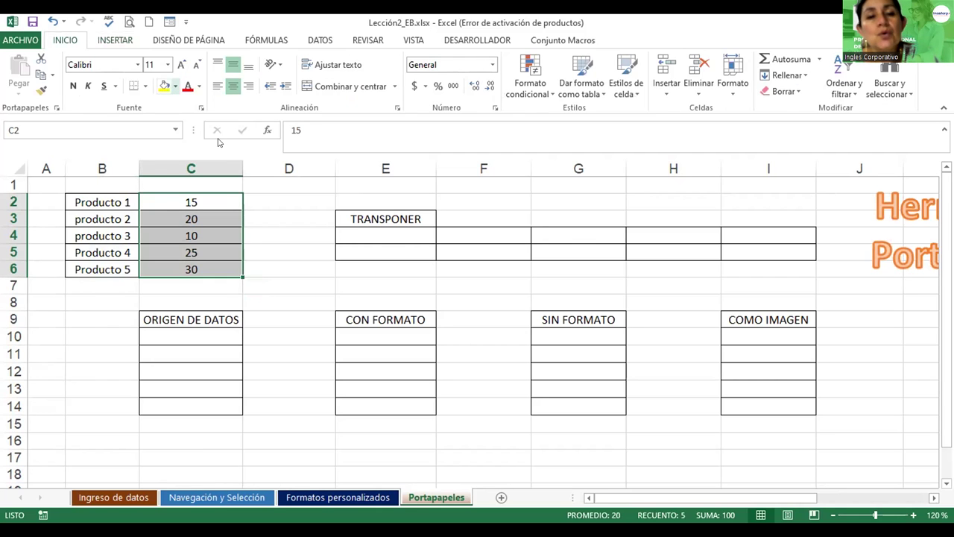
left_click(175, 86)
left_click(228, 137)
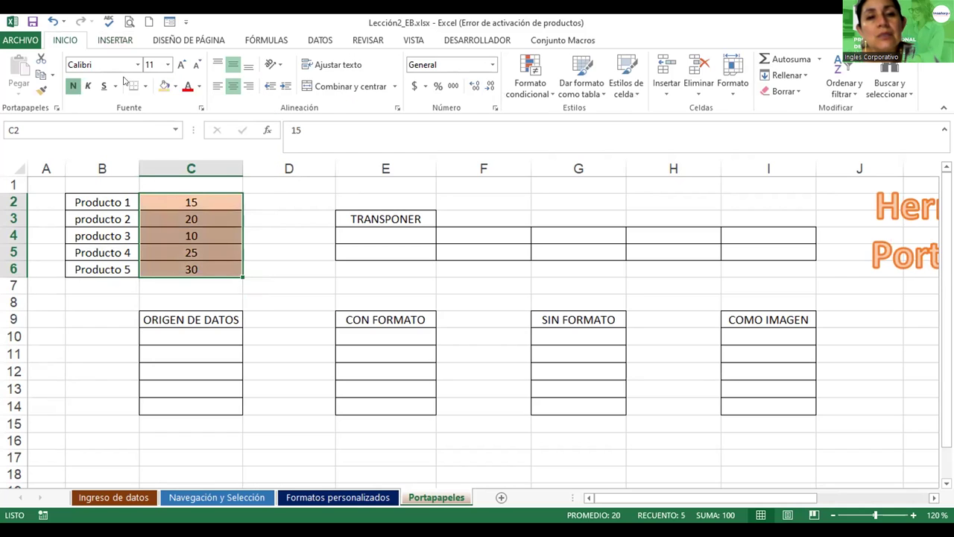
key("ctrl+k")
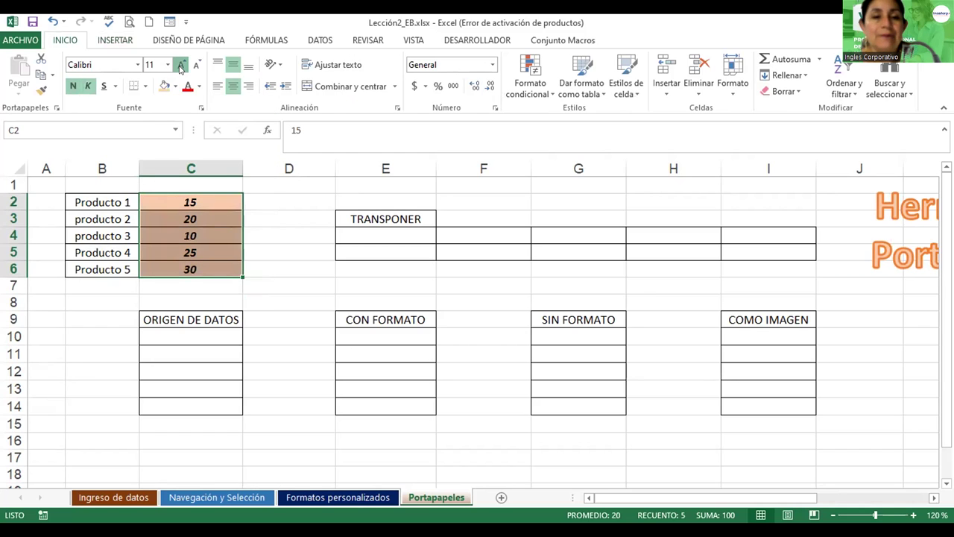
left_click(181, 66)
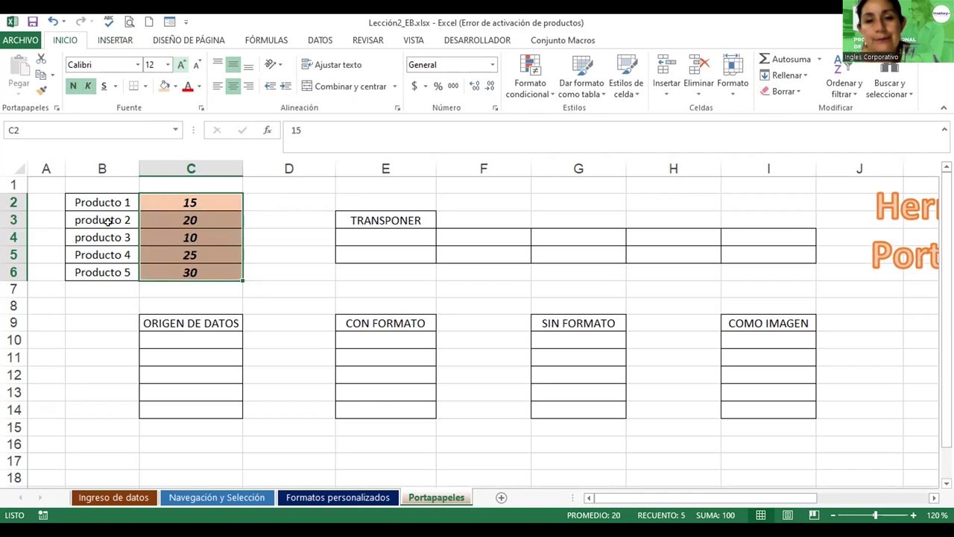
- Make the product names B2:B6 bold and underlined on a light green fill
left_click_drag(105, 201, 97, 266)
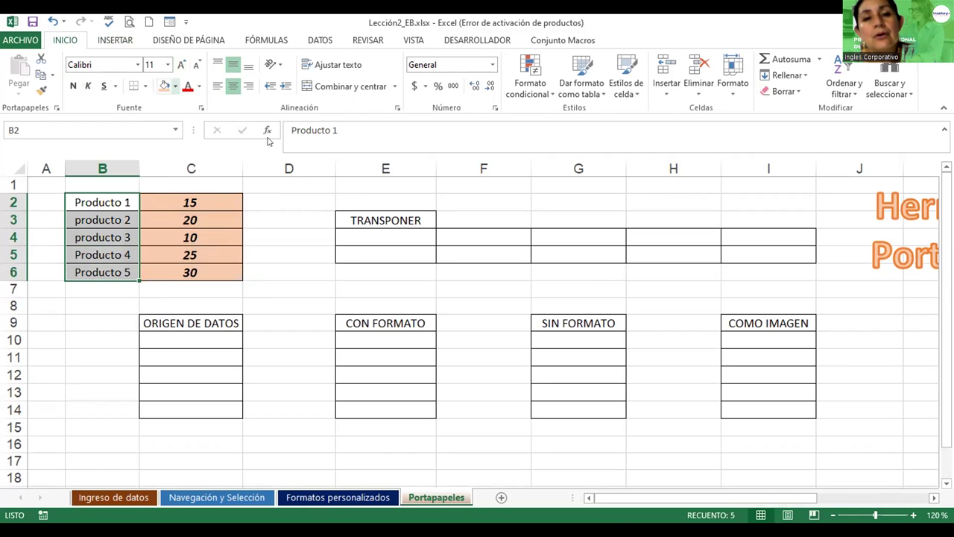
left_click(175, 86)
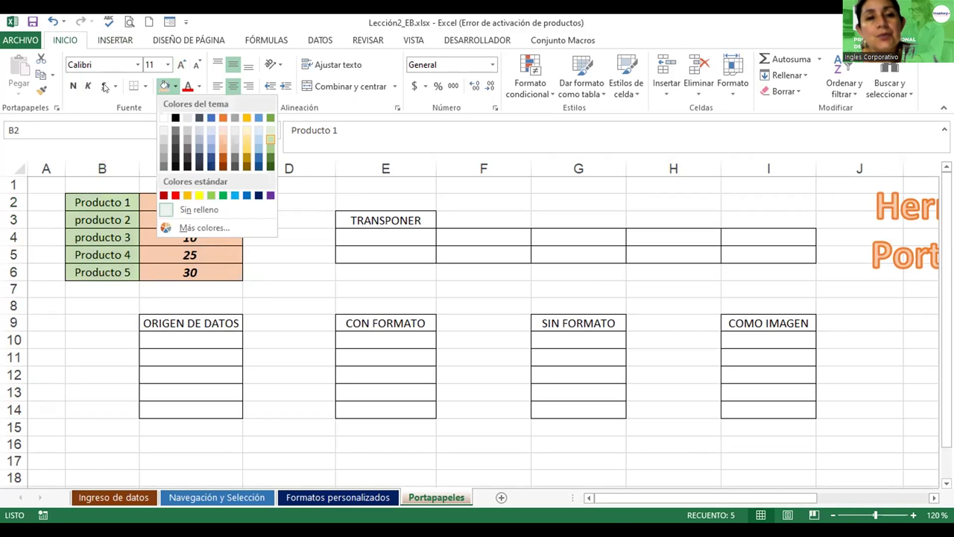
key("ctrl+n")
key("ctrl+s")
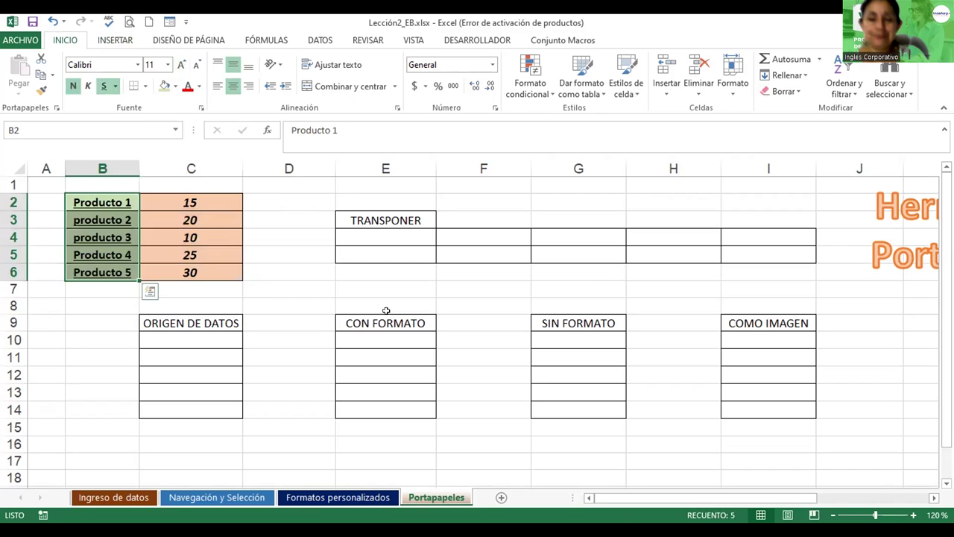
key("Right")
key("Right")
key("Down")
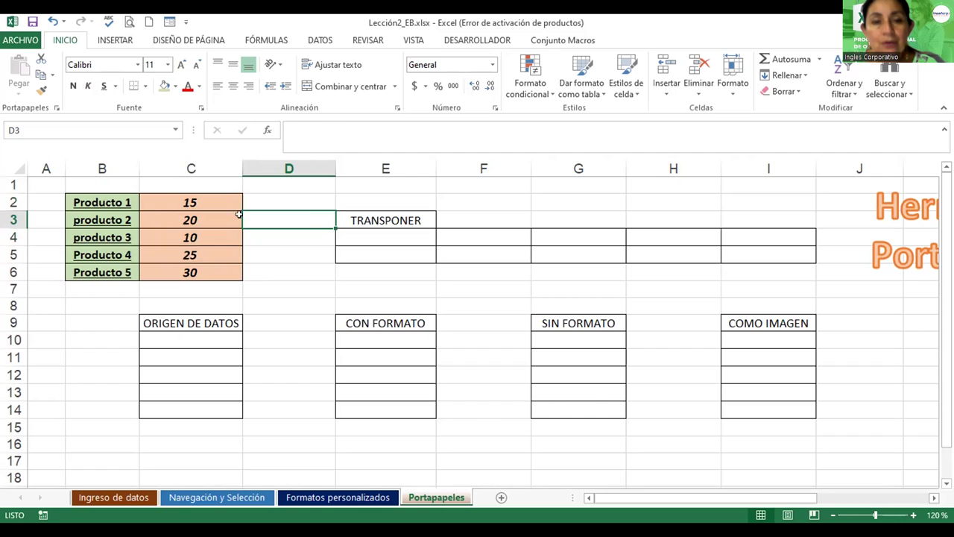
- Select the values C2:C6 and copy them with Inicio's Copiar command
left_click(184, 202)
key("ctrl+shift+Down")
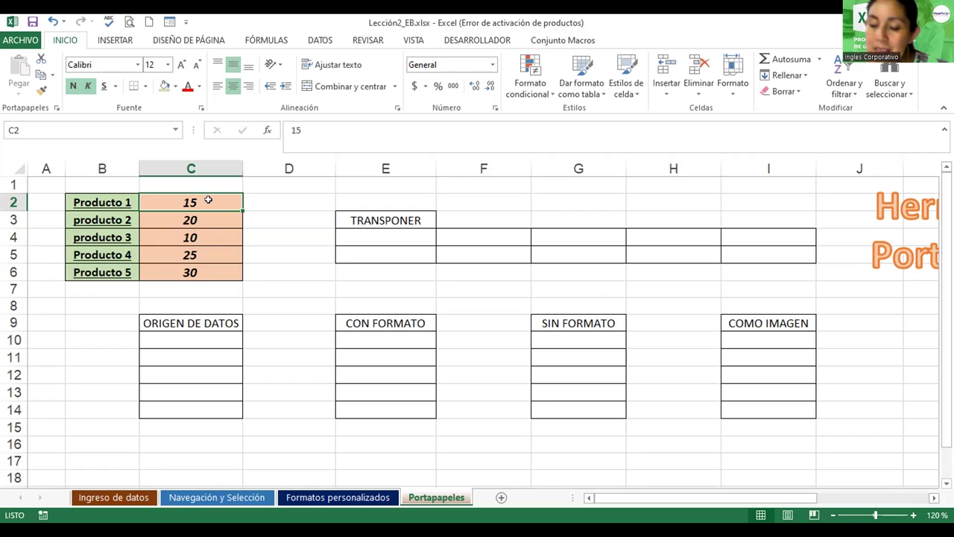
left_click_drag(208, 200, 208, 218)
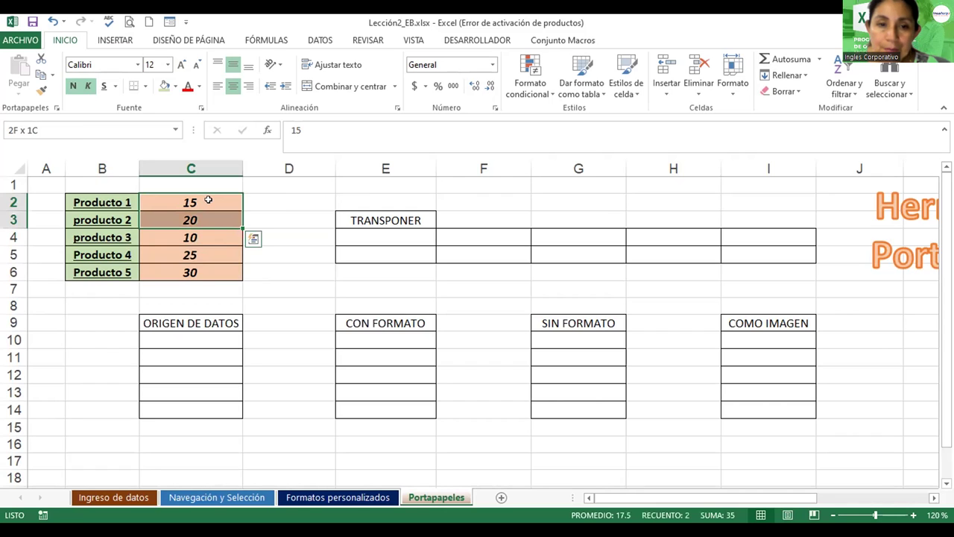
key("shift+Down")
key("shift+Down")
key("shift+Down")
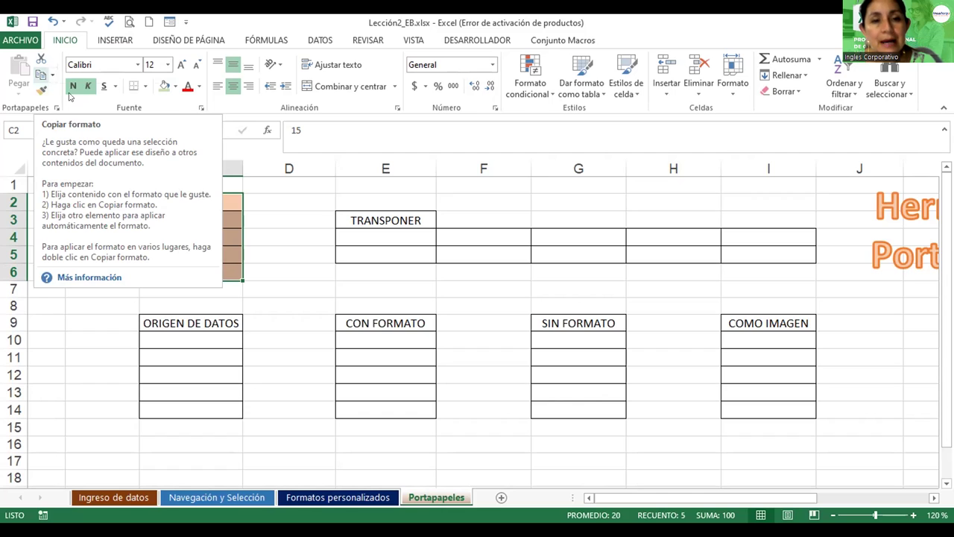
left_click(52, 75)
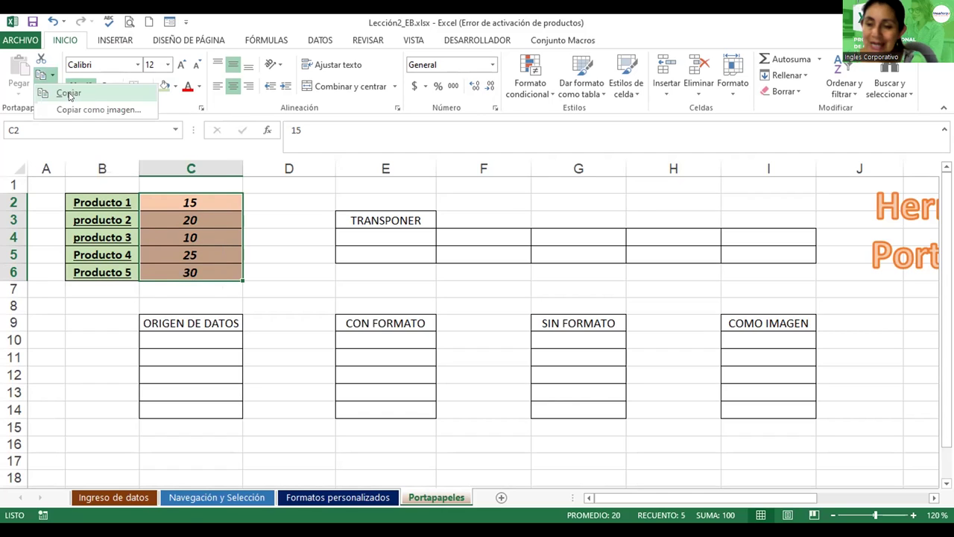
left_click(69, 94)
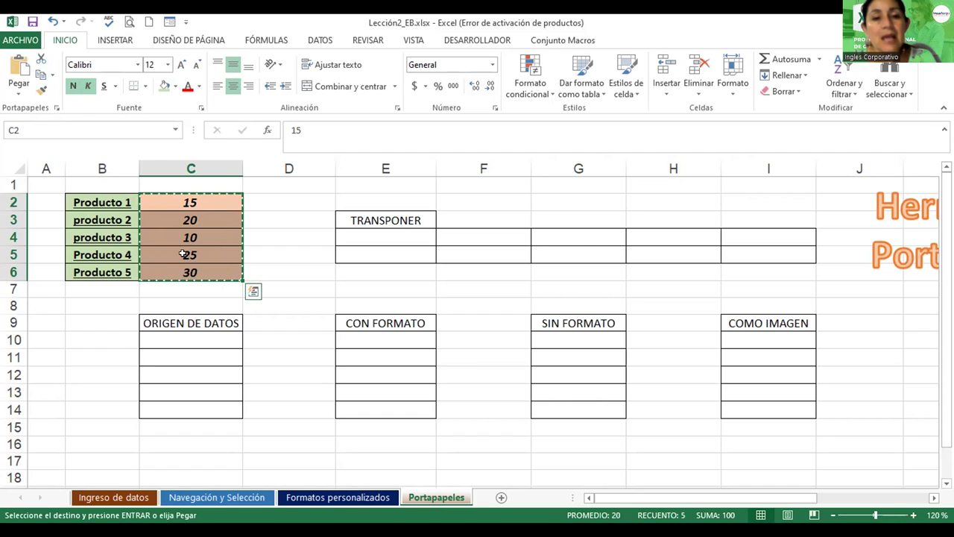
- Paste only the values 15–30 into C10:C14 under ORIGEN DE DATOS, then cancel the copy
left_click(176, 336)
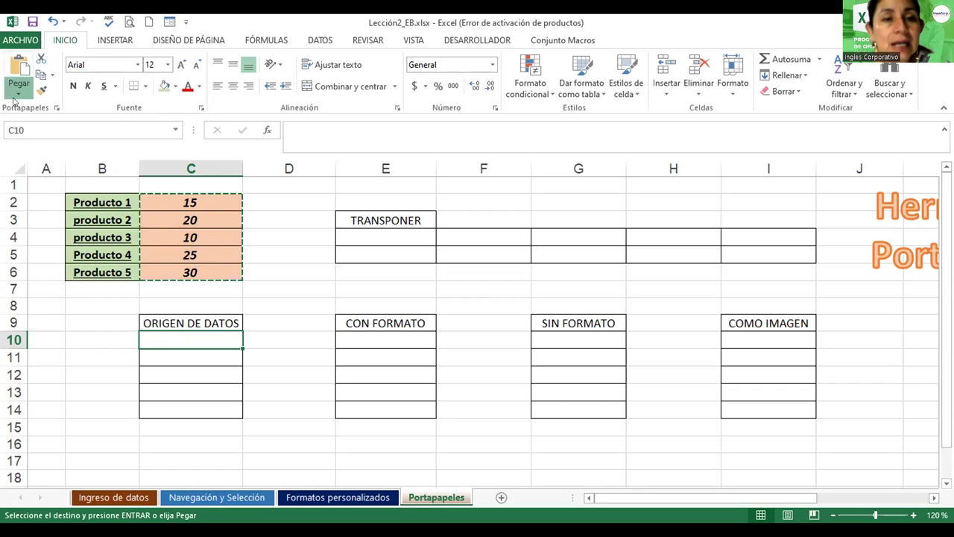
left_click(18, 94)
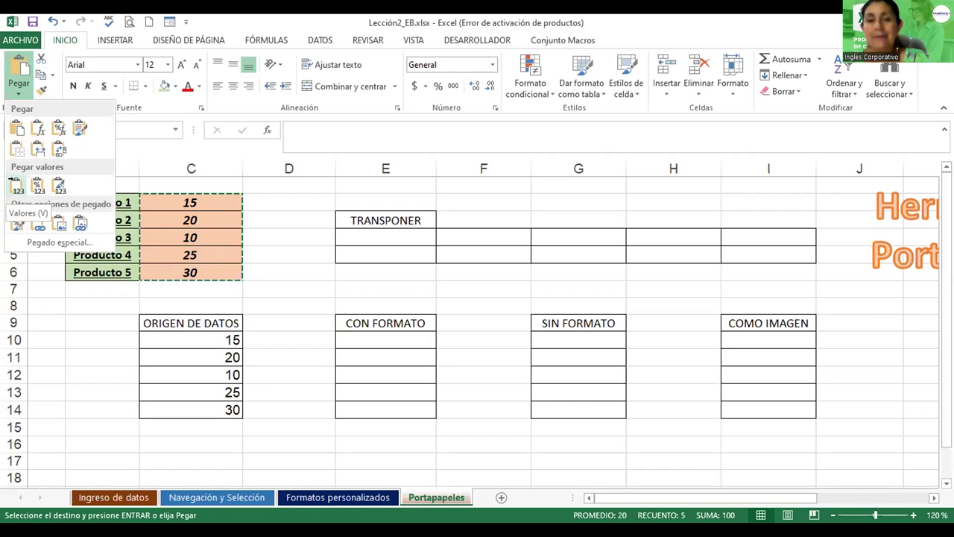
left_click(15, 185)
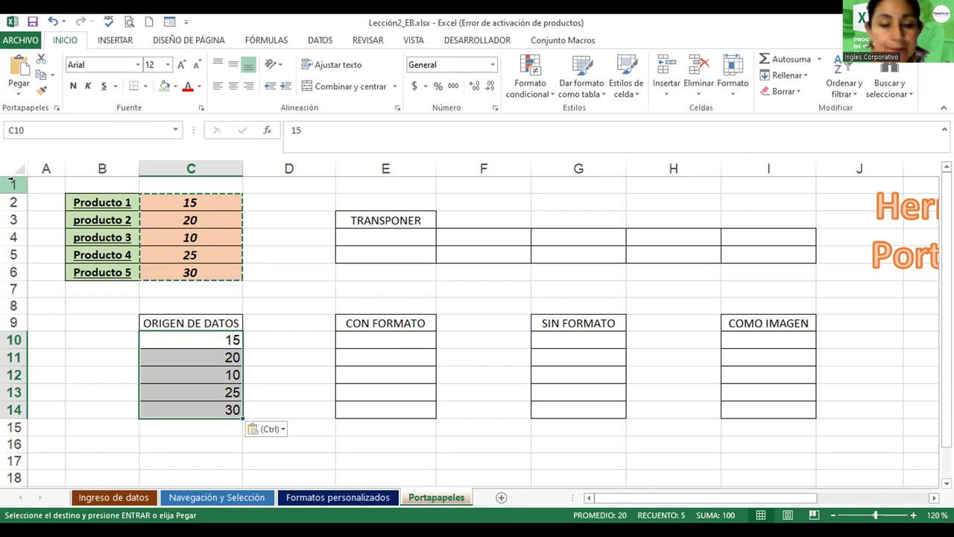
key("Escape")
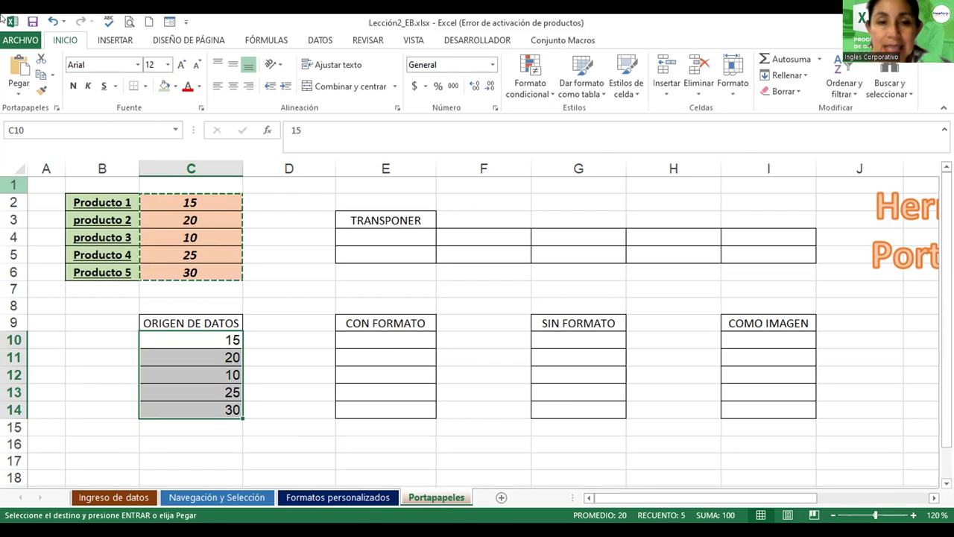
key("Escape")
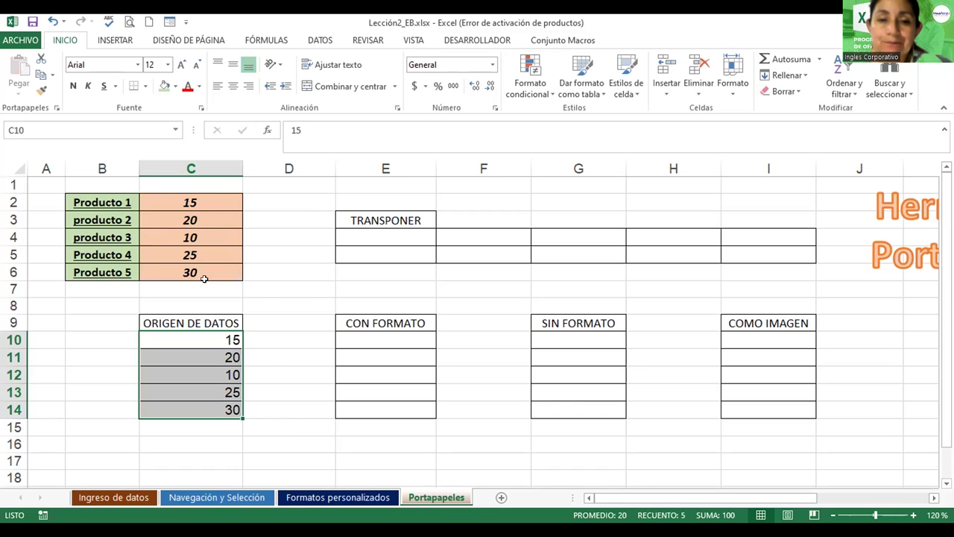
- Copy C2:C6 and paste it into E10:E14 with Mantener formato de origen
left_click(275, 355)
left_click_drag(164, 208, 165, 272)
left_click(41, 75)
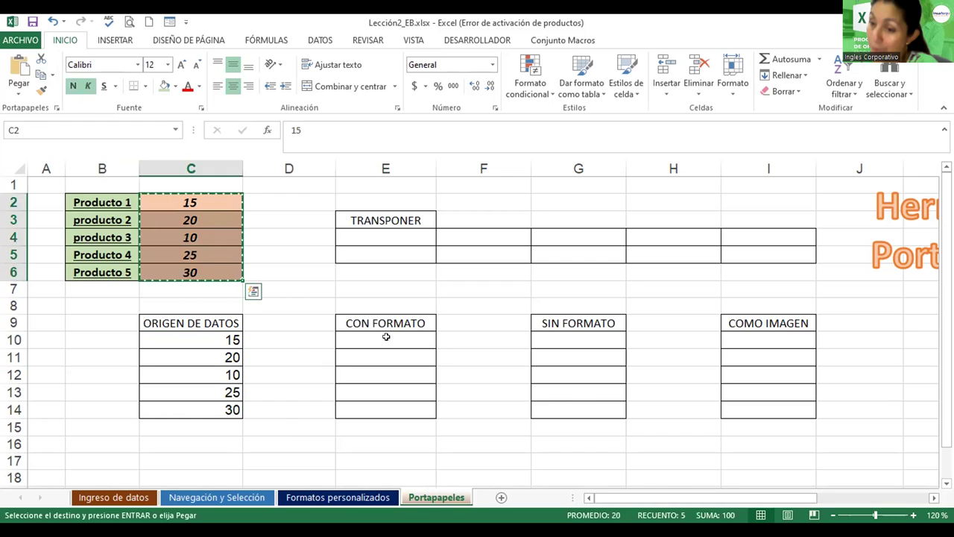
left_click(386, 337)
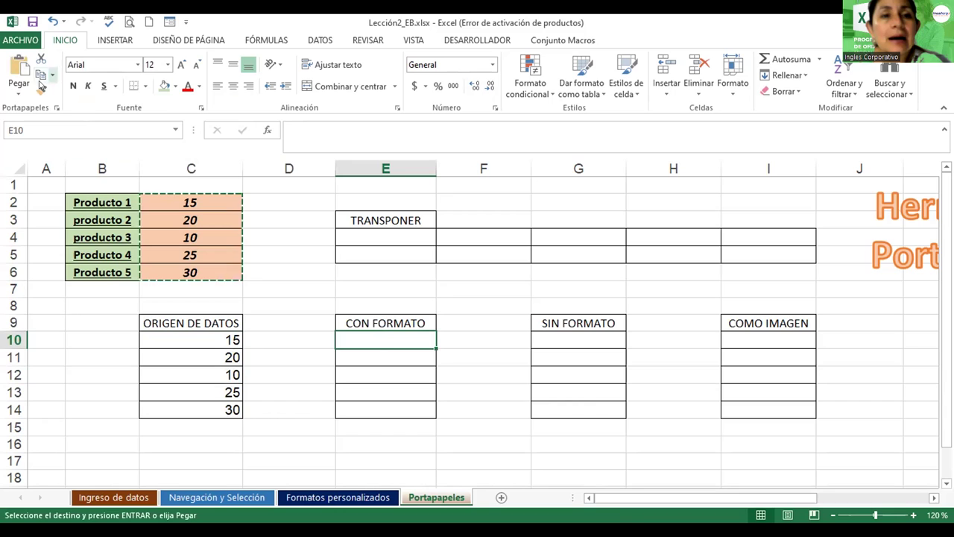
left_click(51, 76)
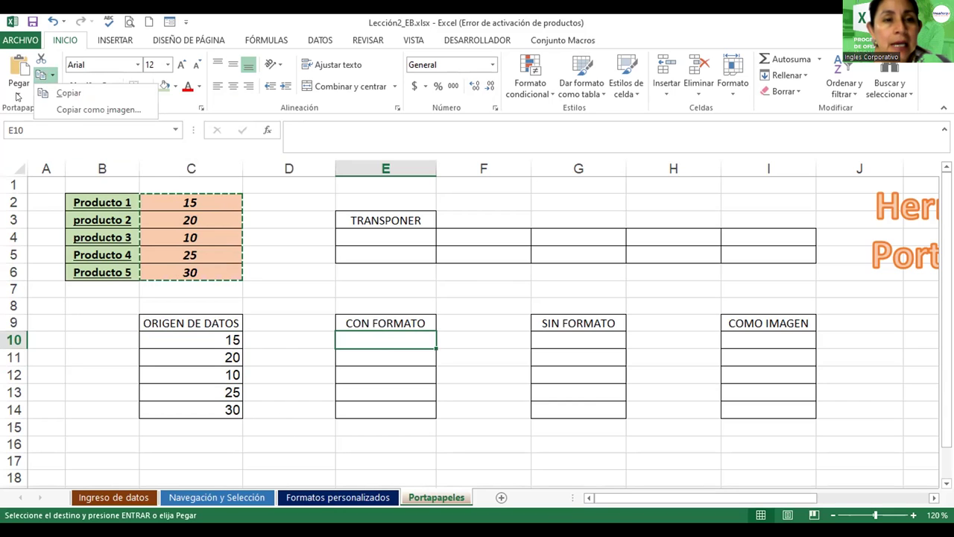
left_click(18, 93)
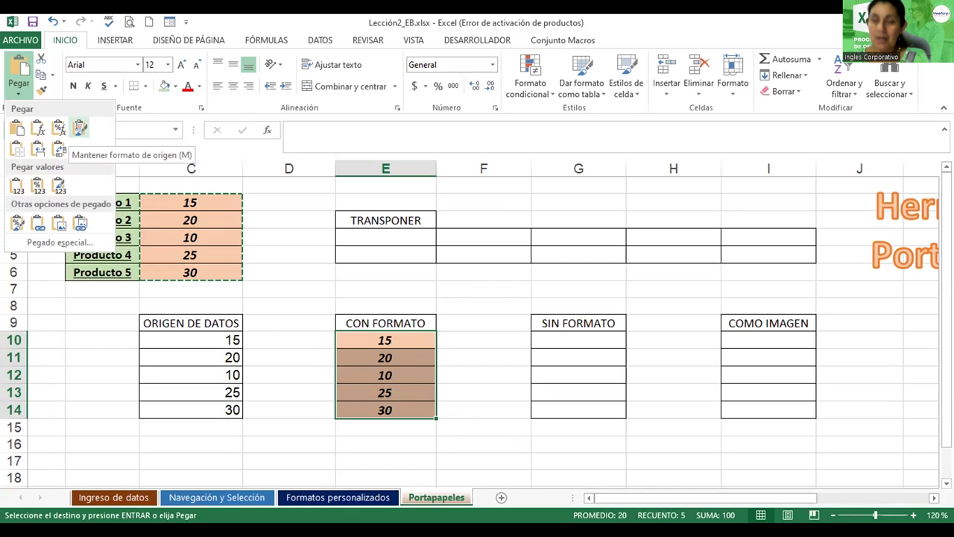
left_click(79, 127)
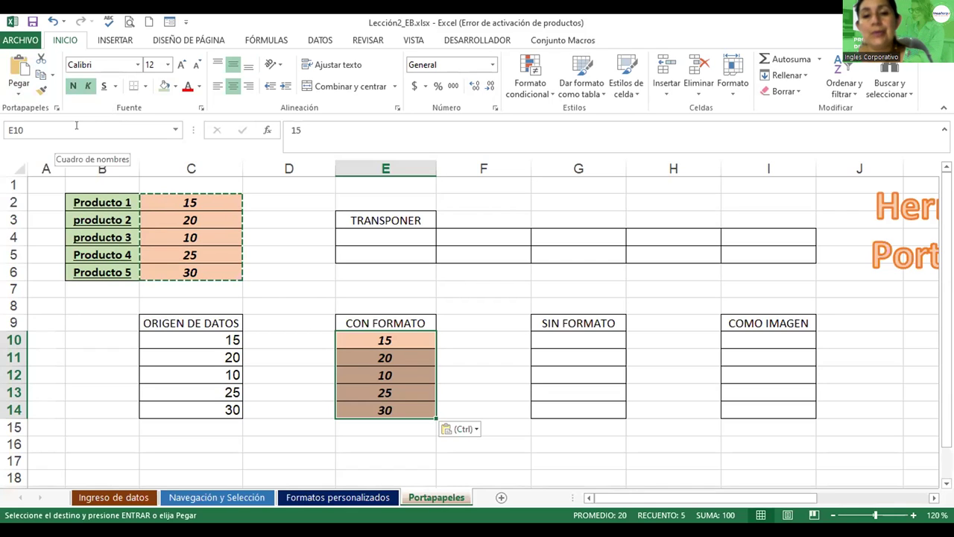
left_click(351, 236)
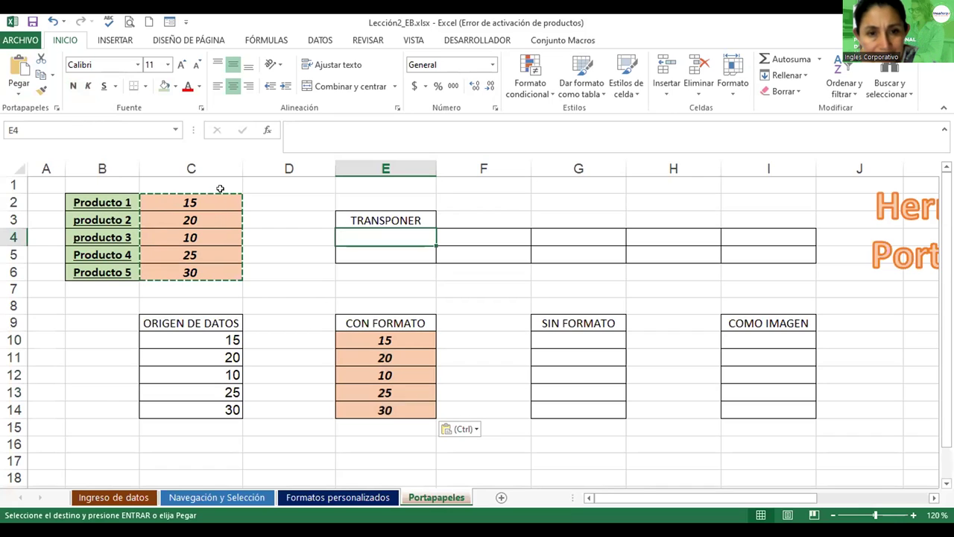
- Preview the Transponer paste option at E4 without applying it, then select B2:C6
left_click(52, 77)
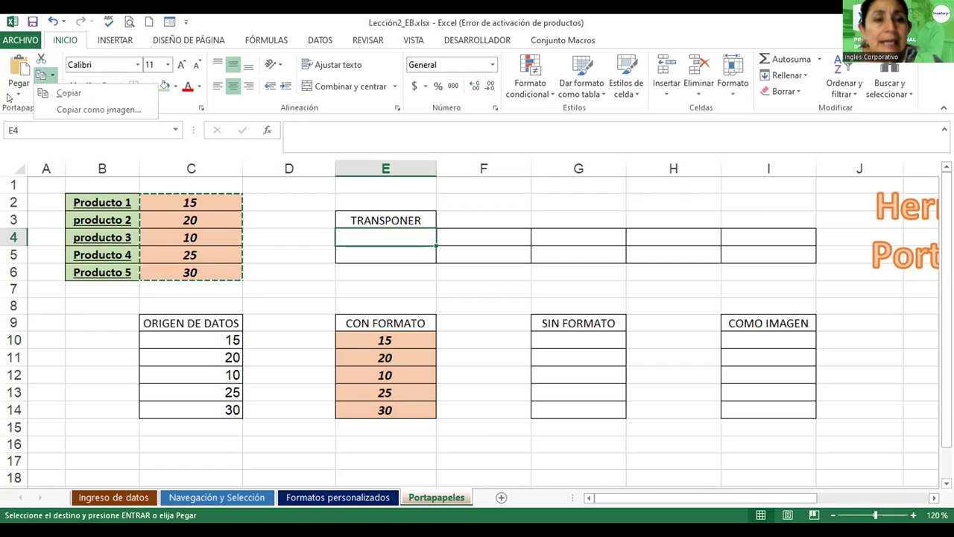
left_click(8, 95)
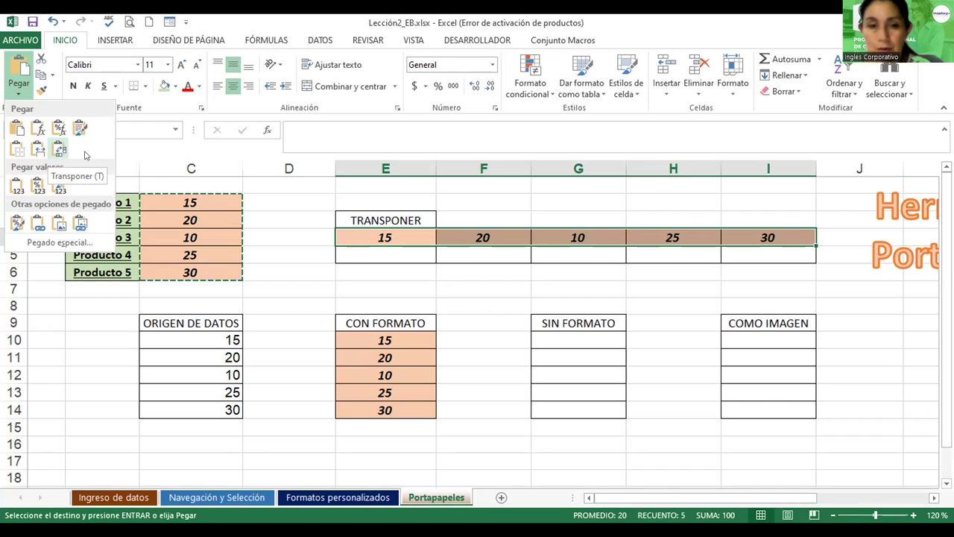
left_click(160, 192)
left_click_drag(85, 200, 155, 266)
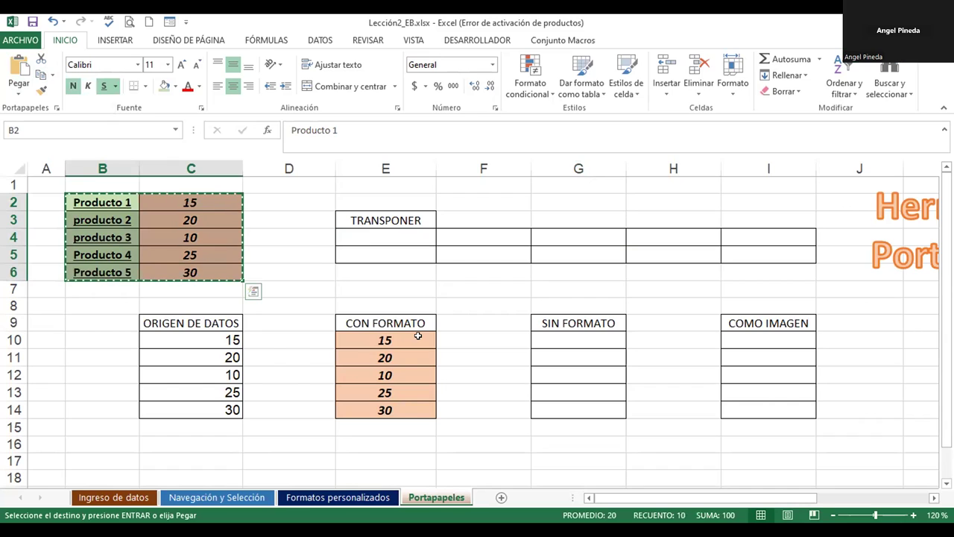
- Copy C2:C6 again and paste formulas and number formats over E10:E14
key("ctrl+q")
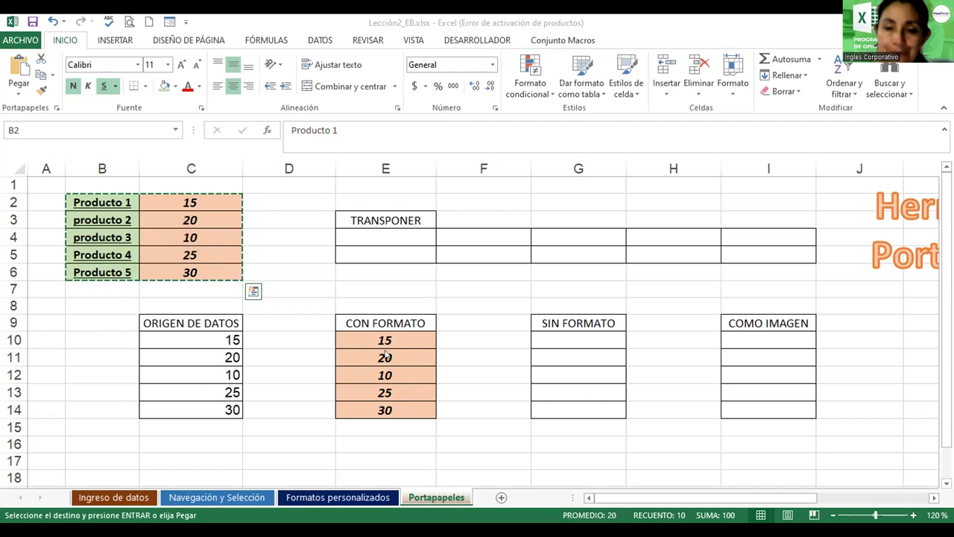
left_click(352, 333)
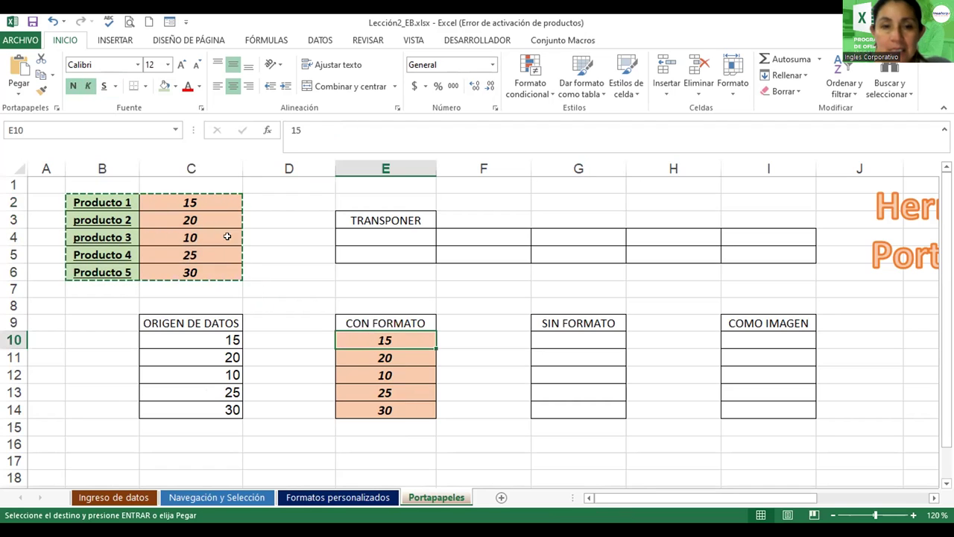
left_click_drag(174, 197, 185, 270)
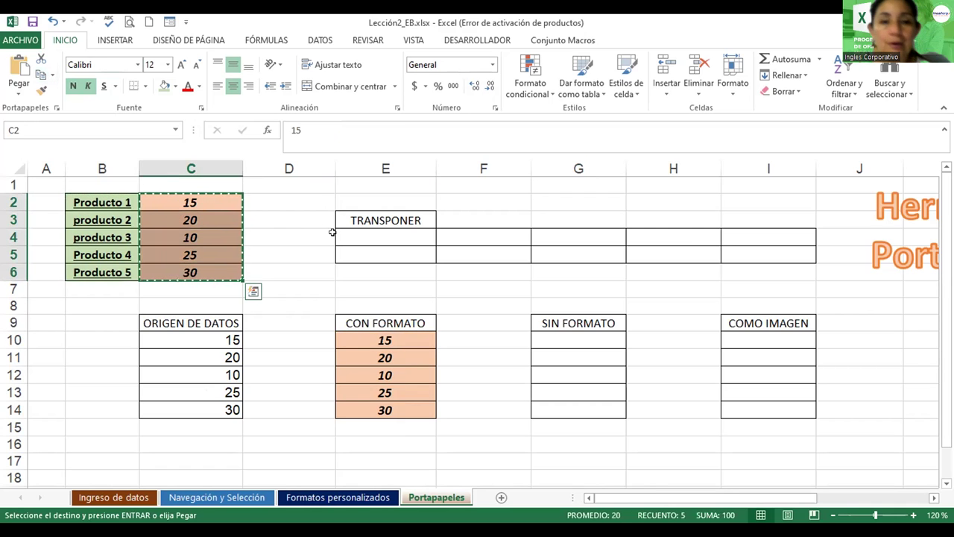
left_click(363, 337)
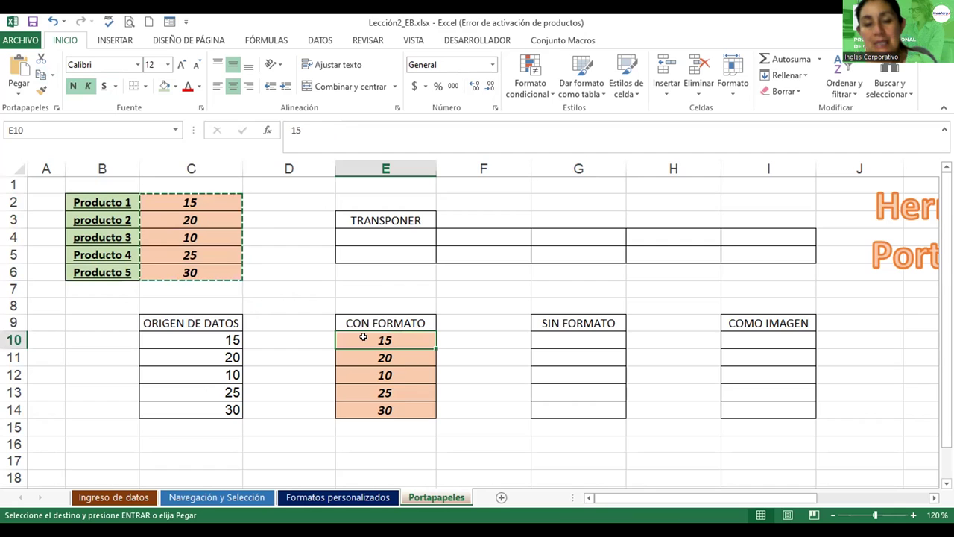
left_click(16, 97)
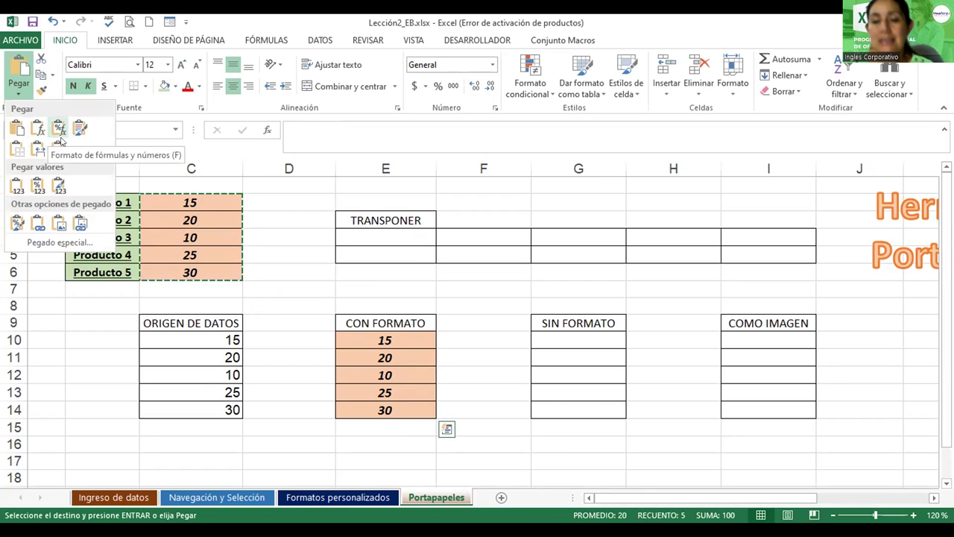
left_click(58, 130)
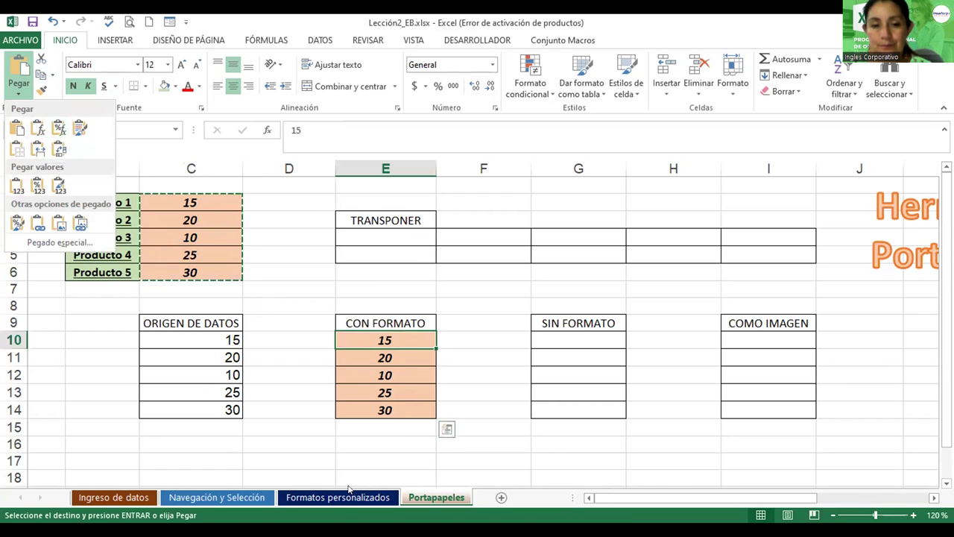
key("Escape")
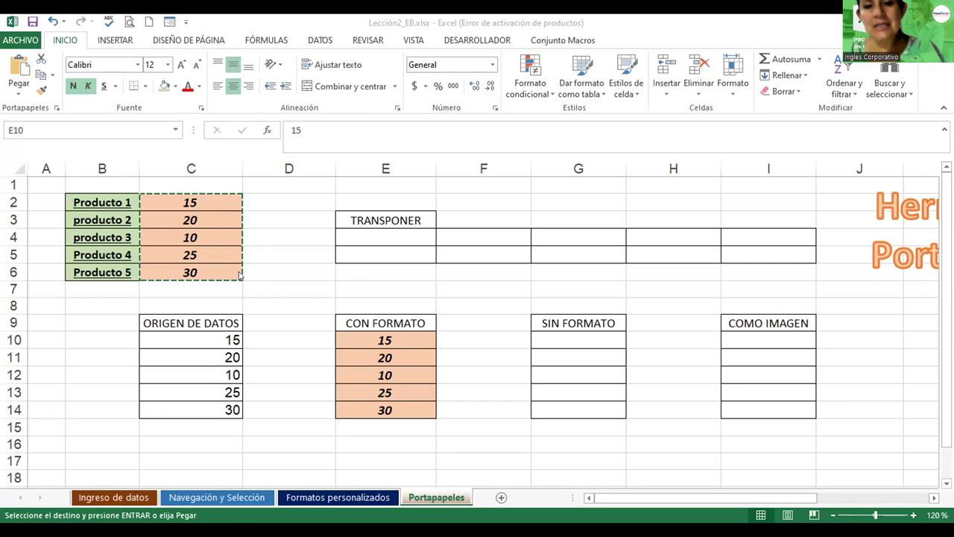
- Paste the copied values 15–30 into E10:E14 with Ctrl+V
key("ctrl+v")
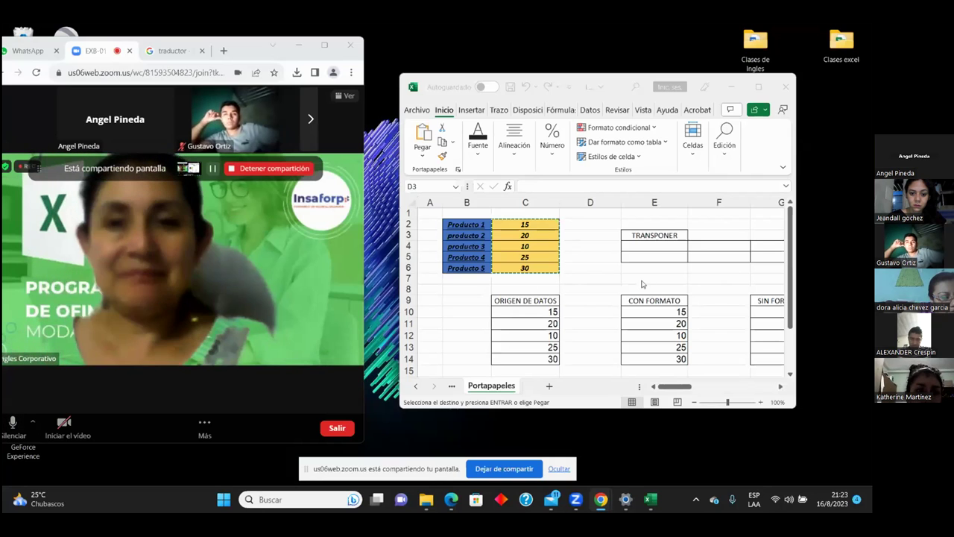
left_click(608, 241)
key("Escape")
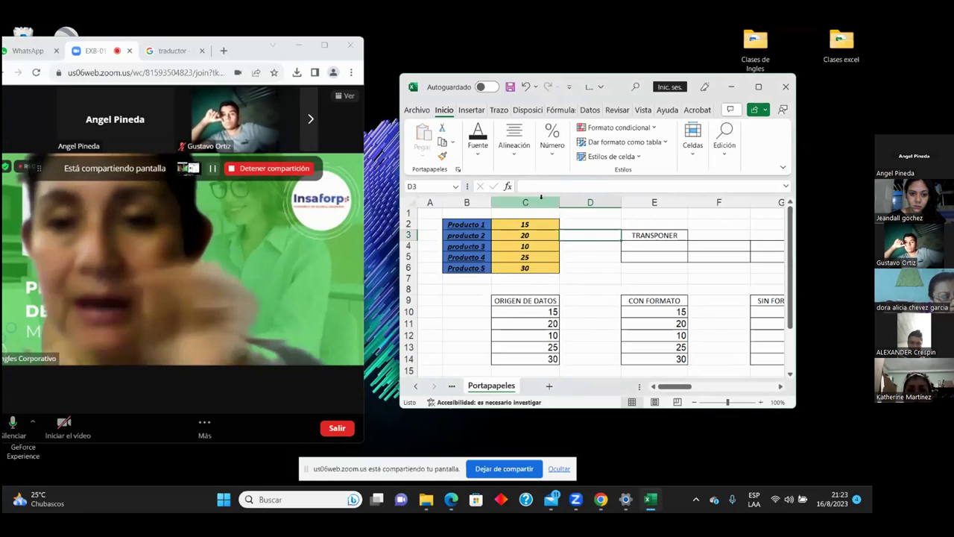
left_click_drag(510, 223, 510, 265)
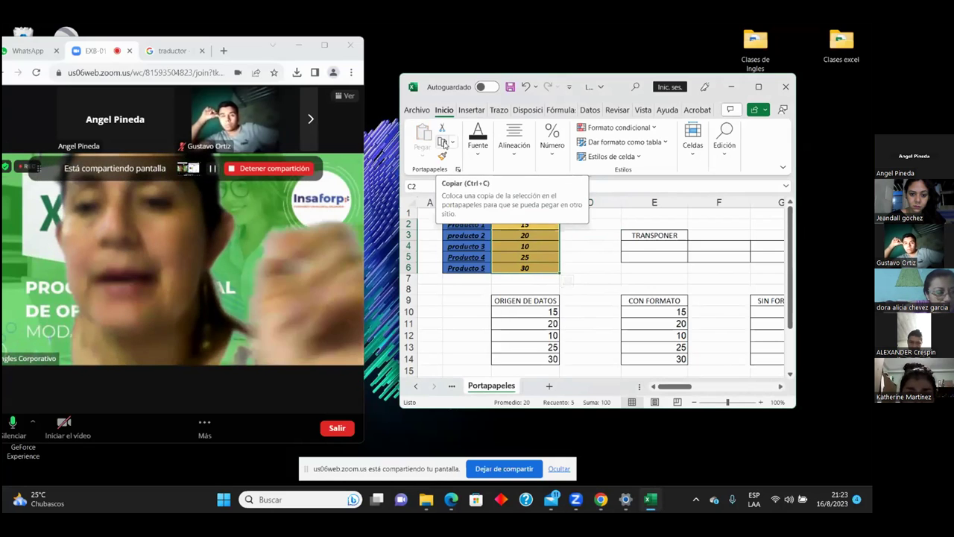
left_click(443, 142)
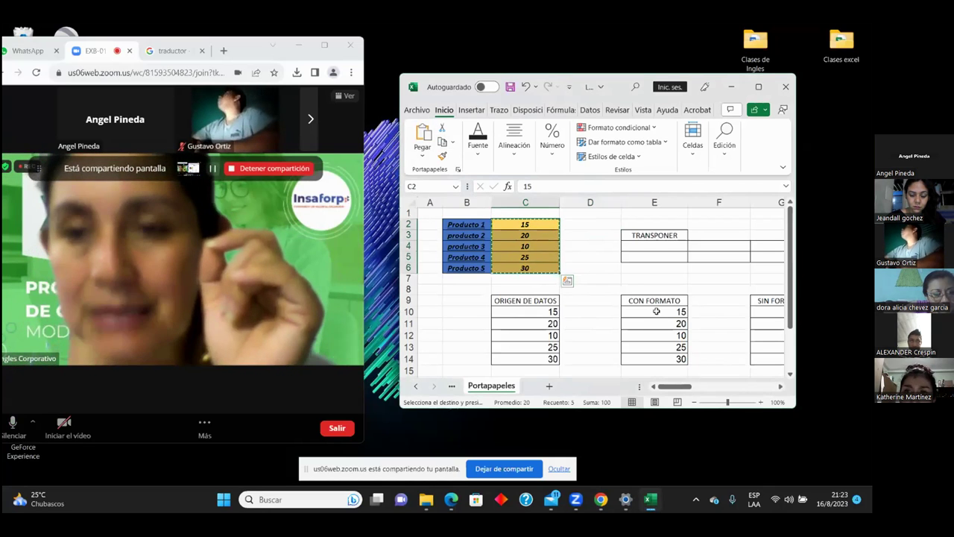
left_click(656, 311)
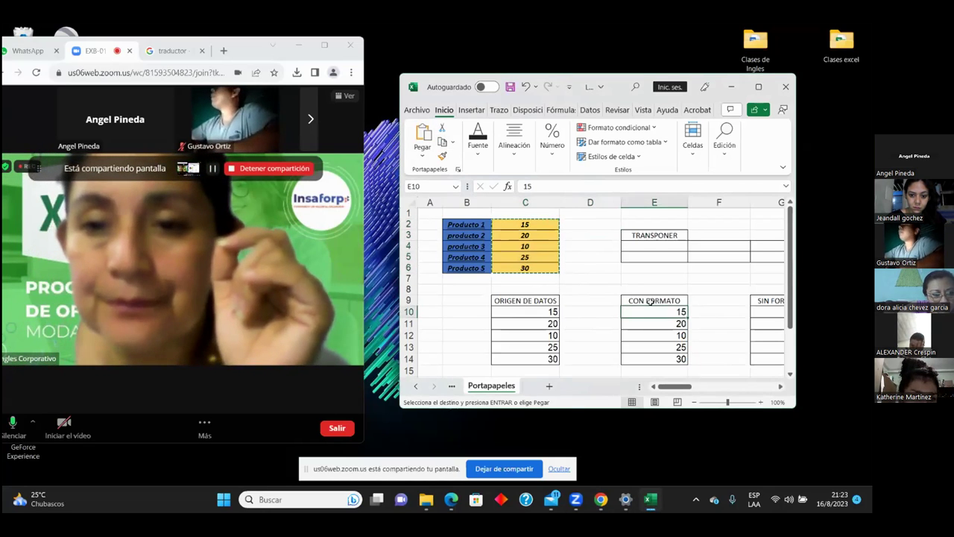
left_click(423, 155)
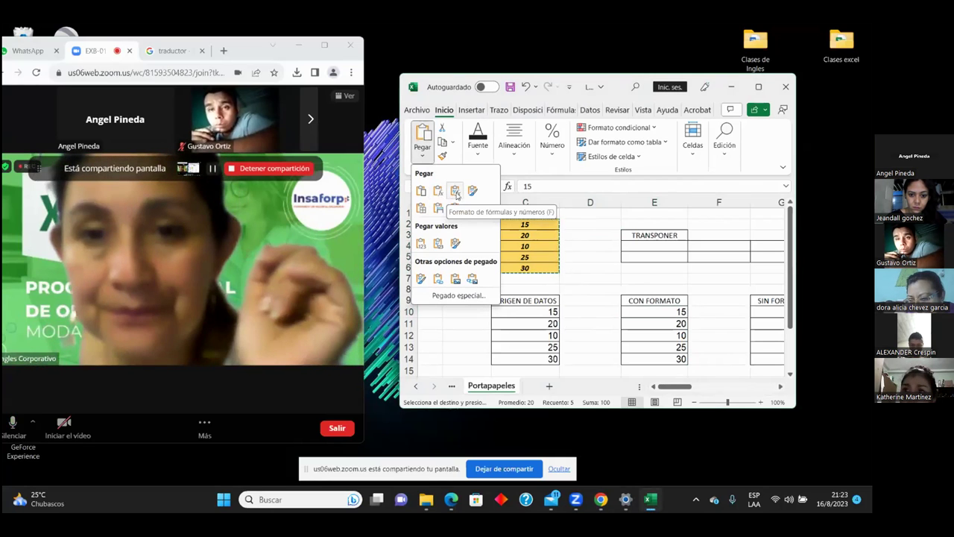
left_click(455, 192)
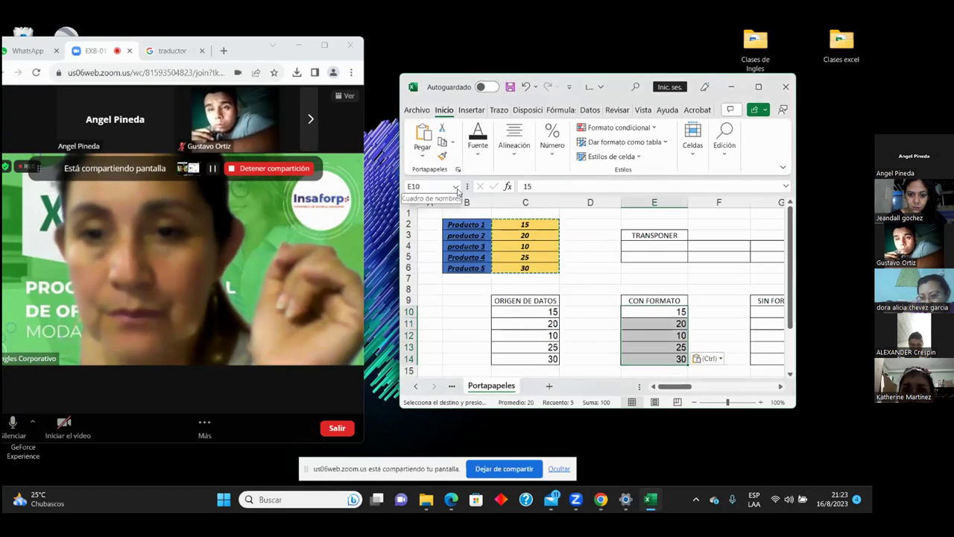
left_click(684, 288)
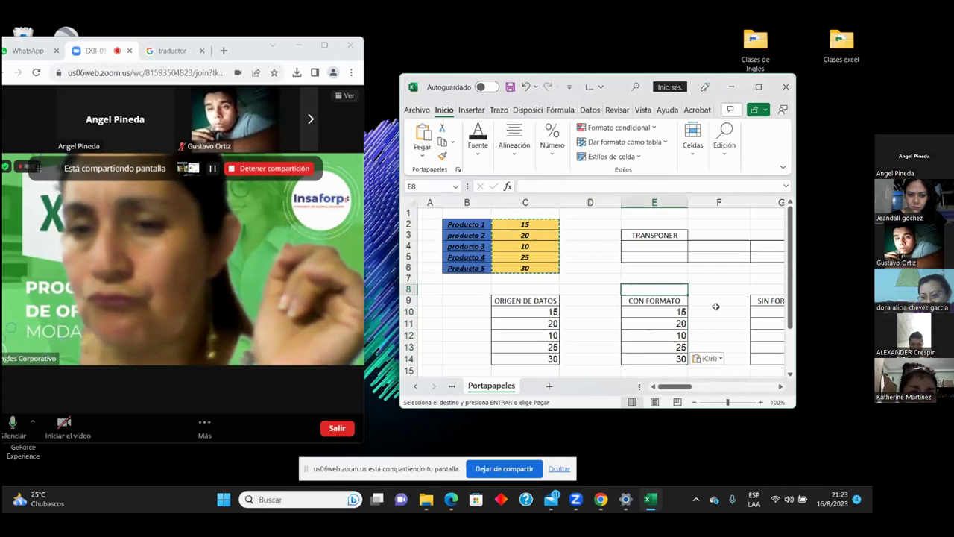
left_click(721, 288)
key("Escape")
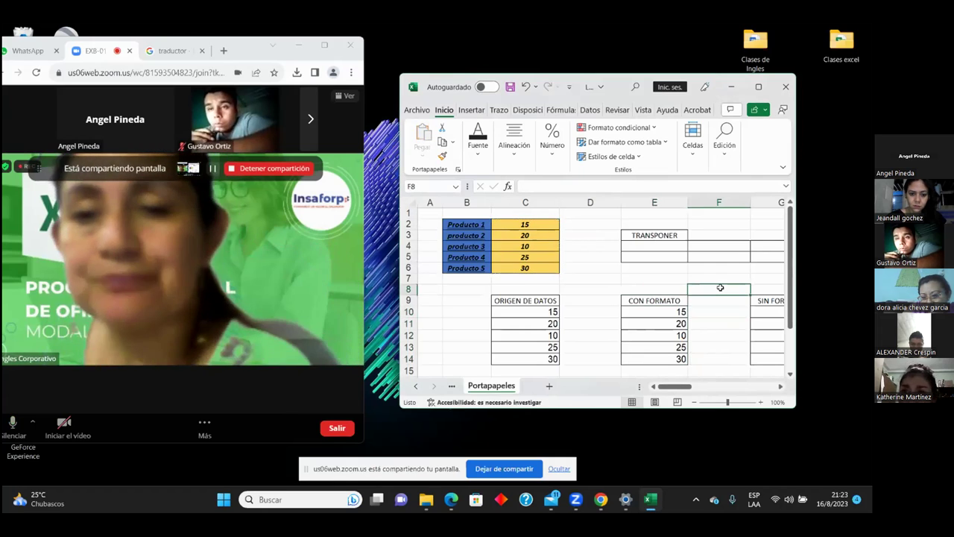
key("ctrl+z")
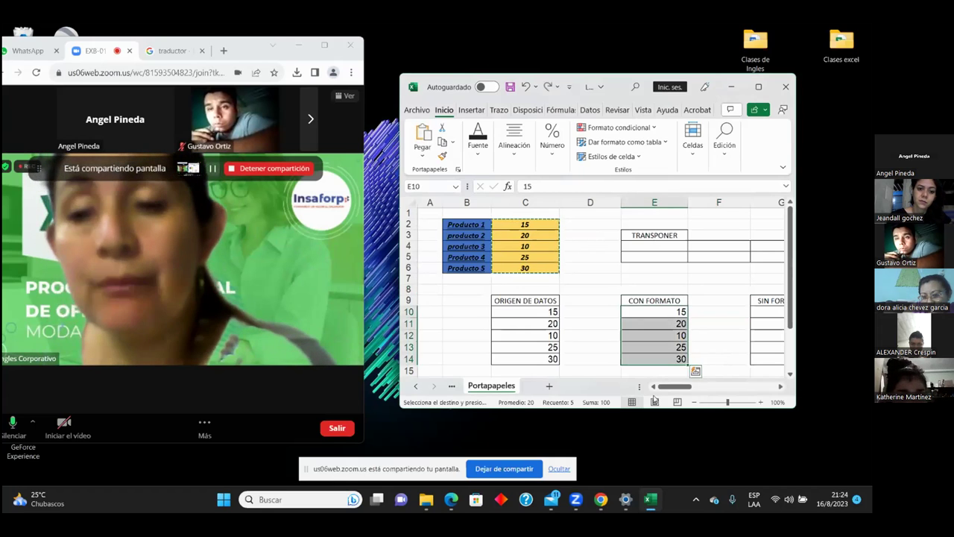
left_click(654, 312)
key("ctrl+c")
key("ctrl+z")
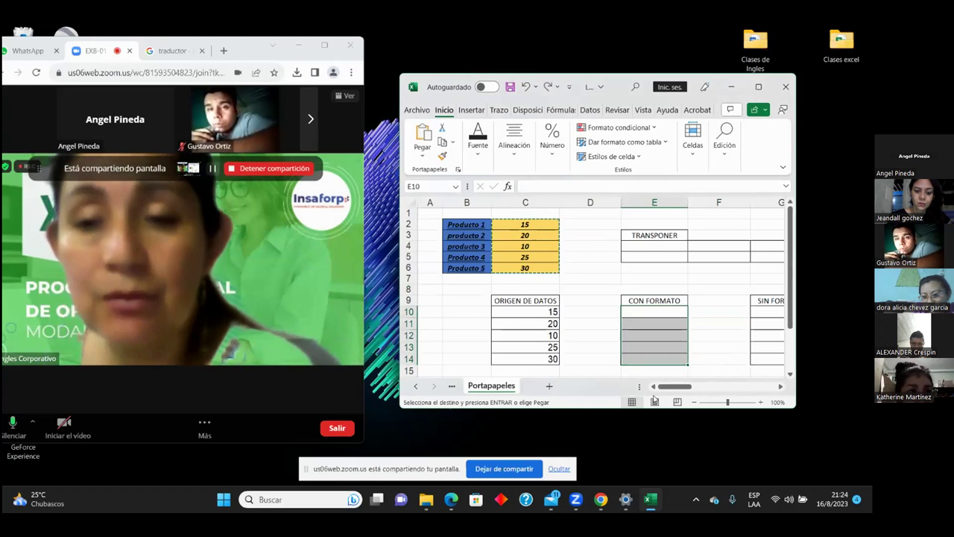
left_click(617, 265)
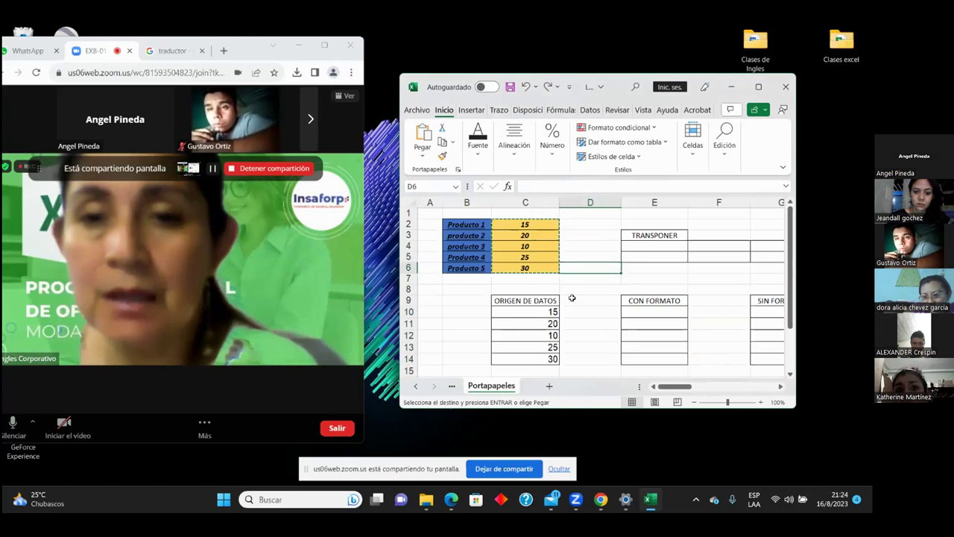
- Paste C2:C6 into E10:E14 with Keep Source Formatting, then mute the meeting microphone
key("Escape")
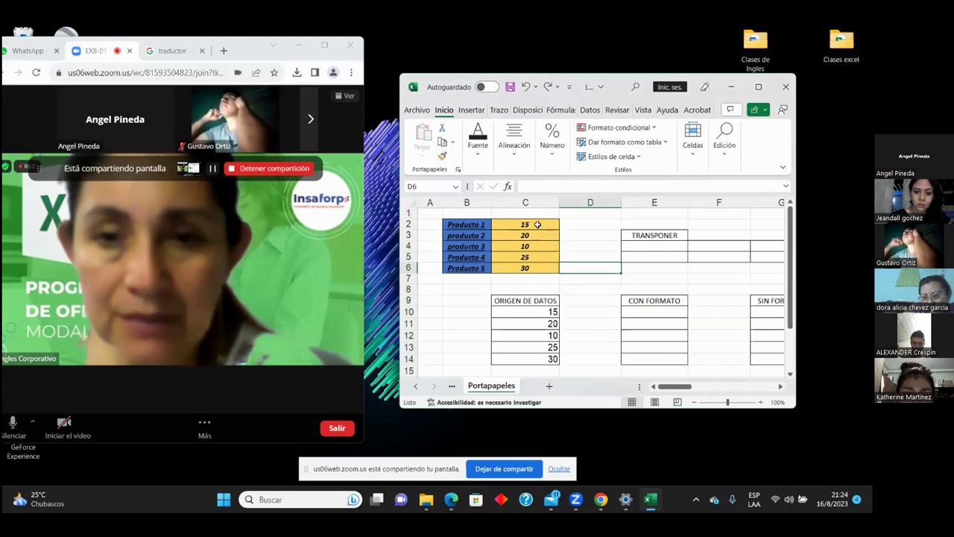
left_click_drag(537, 223, 525, 268)
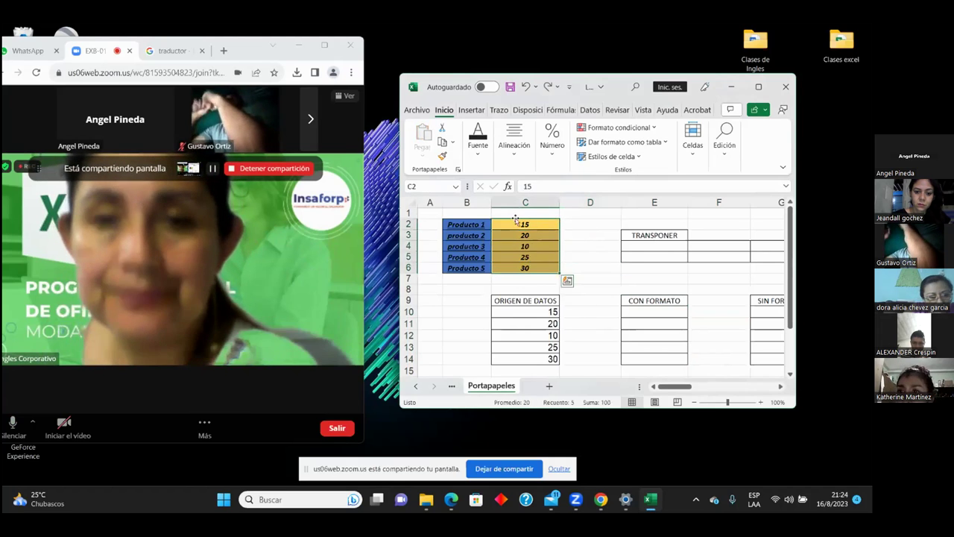
left_click(645, 312)
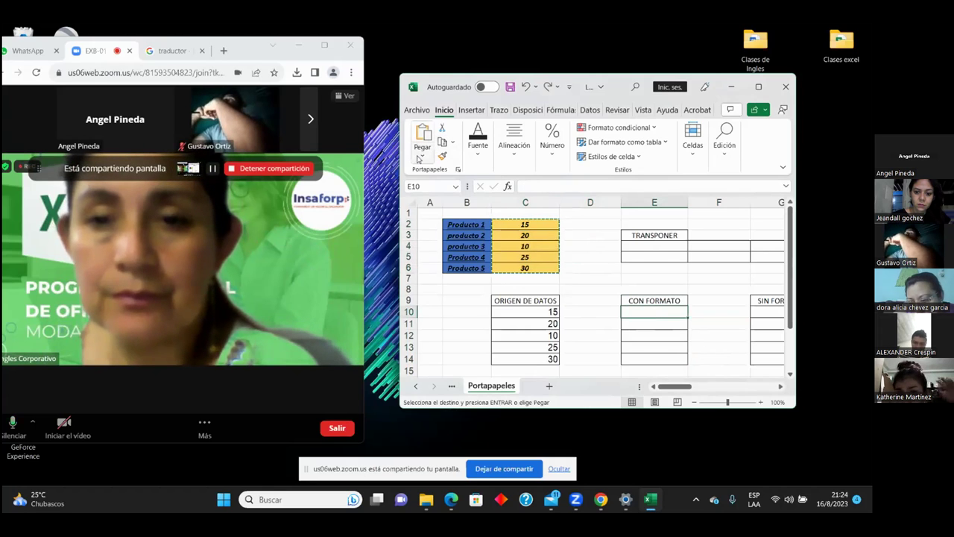
left_click(420, 156)
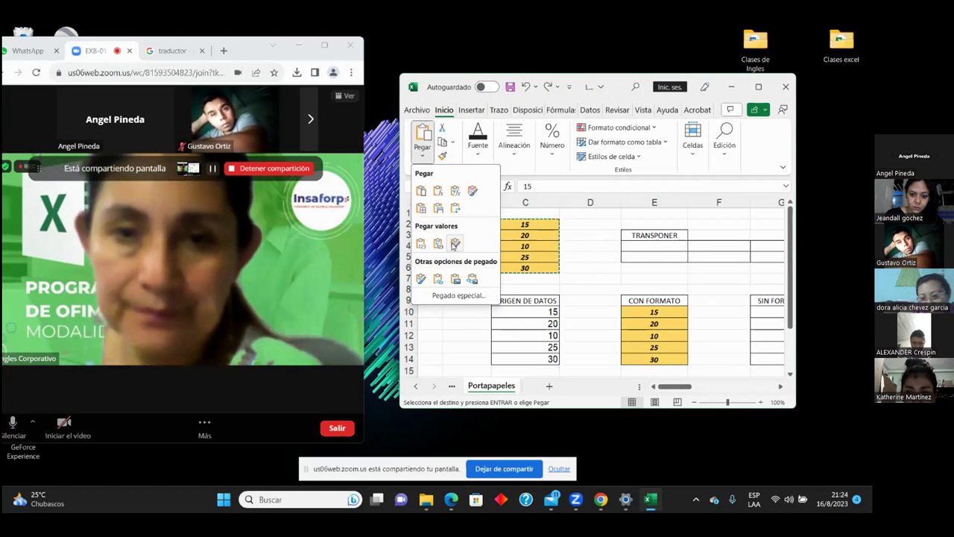
left_click(454, 245)
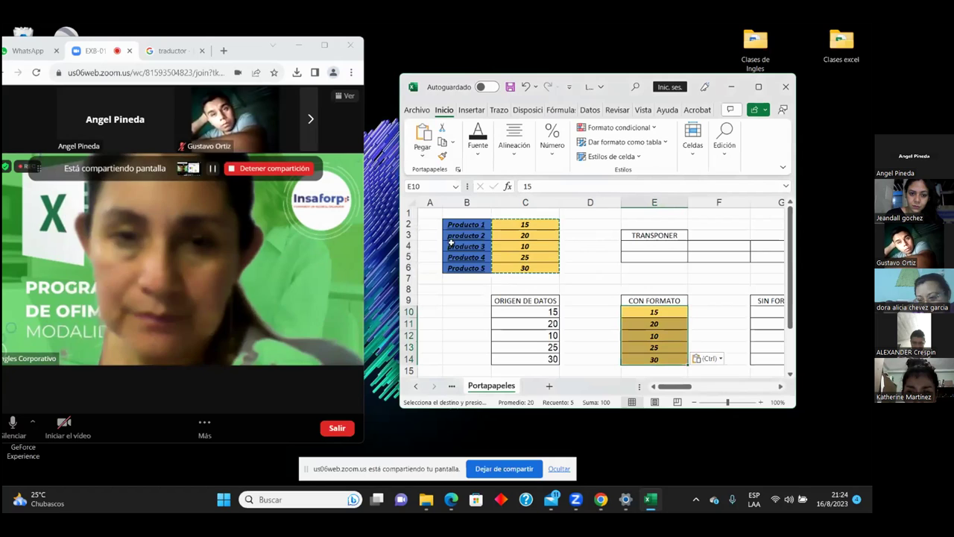
left_click(630, 280)
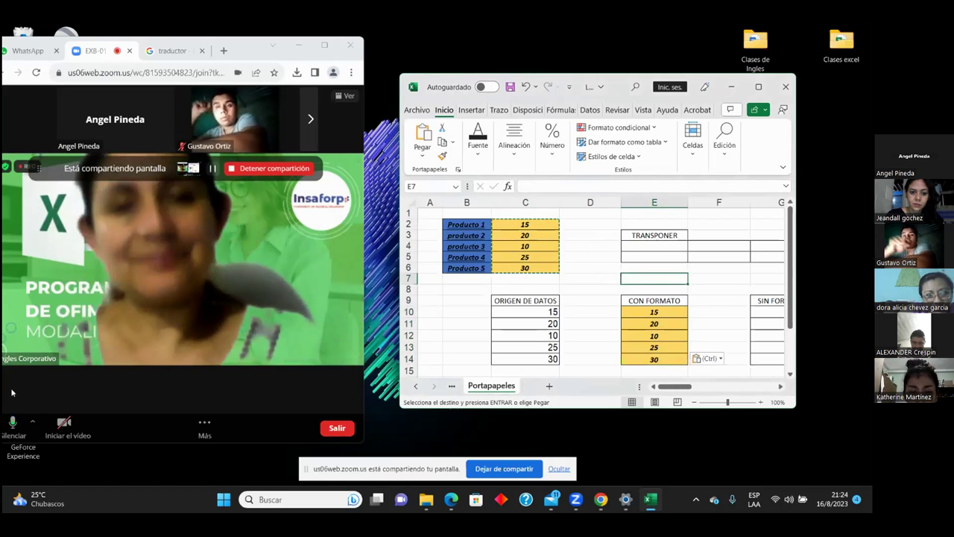
left_click(13, 424)
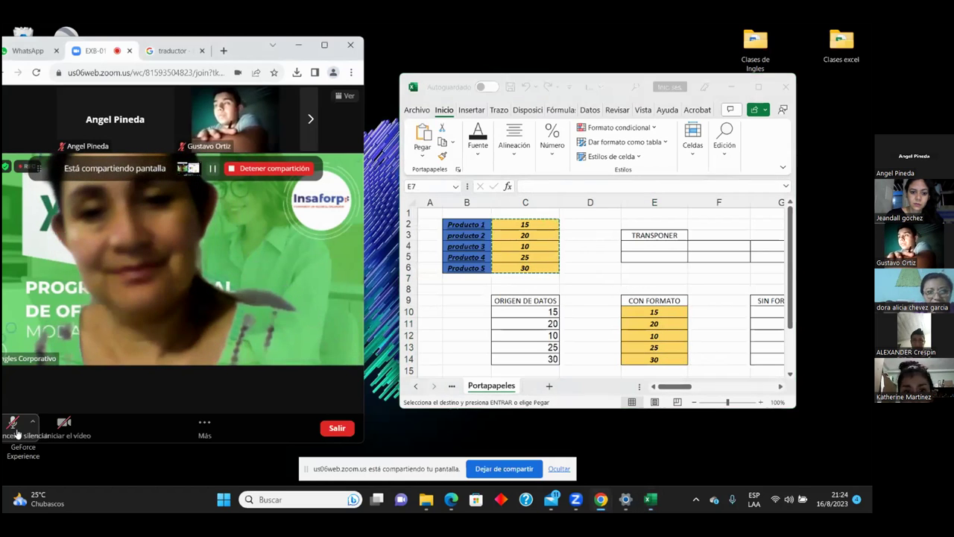
left_click(205, 425)
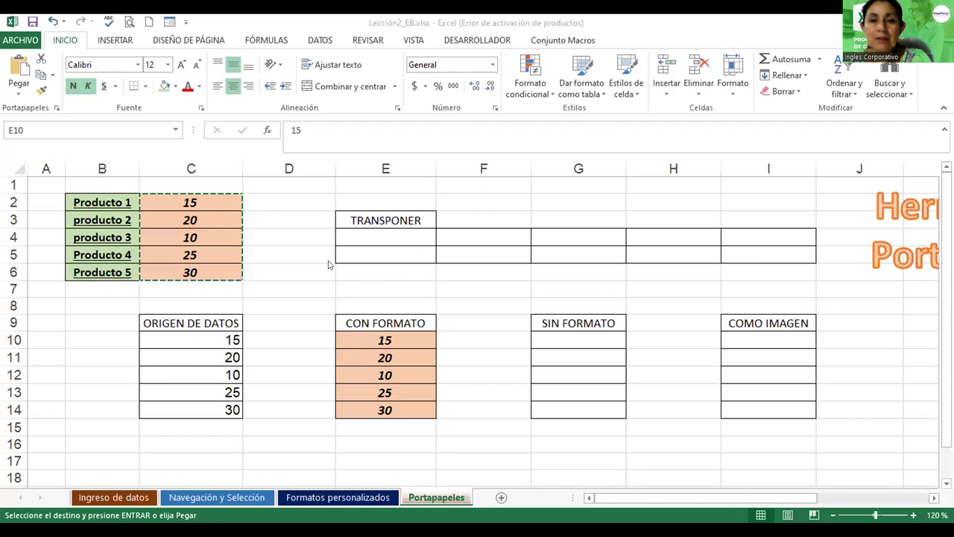
- Cancel the pending copy of C2:C6 with Esc
key("Escape")
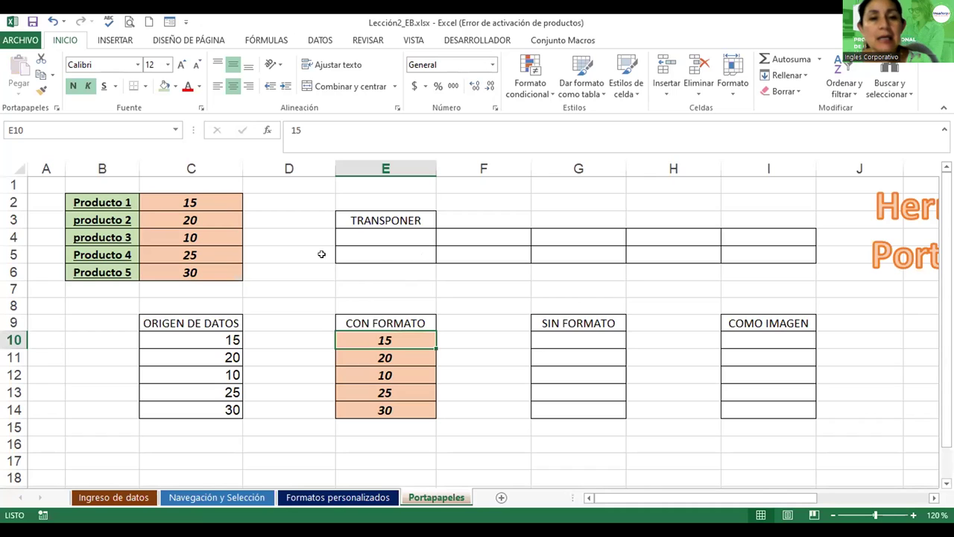
- Copy B2:C6 and paste it transposed at E4, giving Producto 1–5 over 15–30
left_click_drag(92, 198, 165, 264)
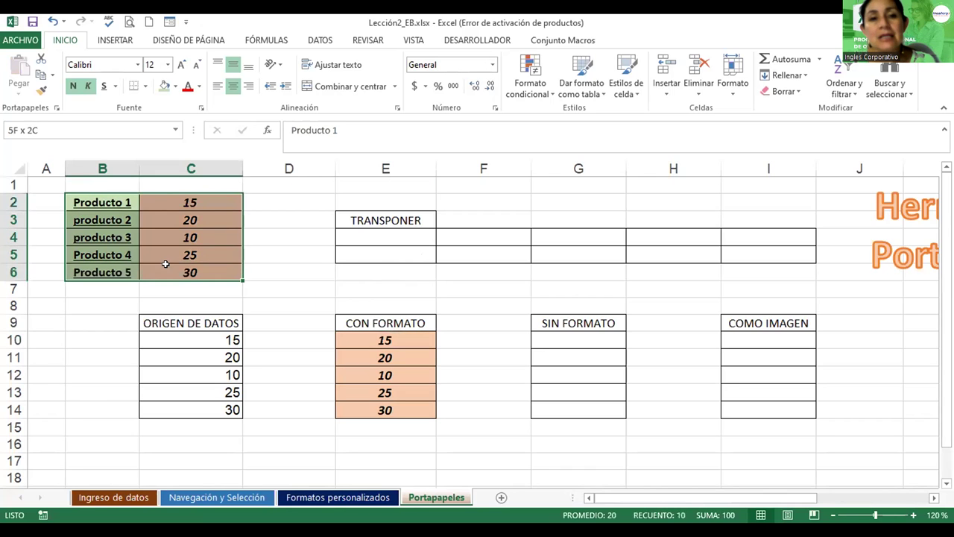
left_click(41, 76)
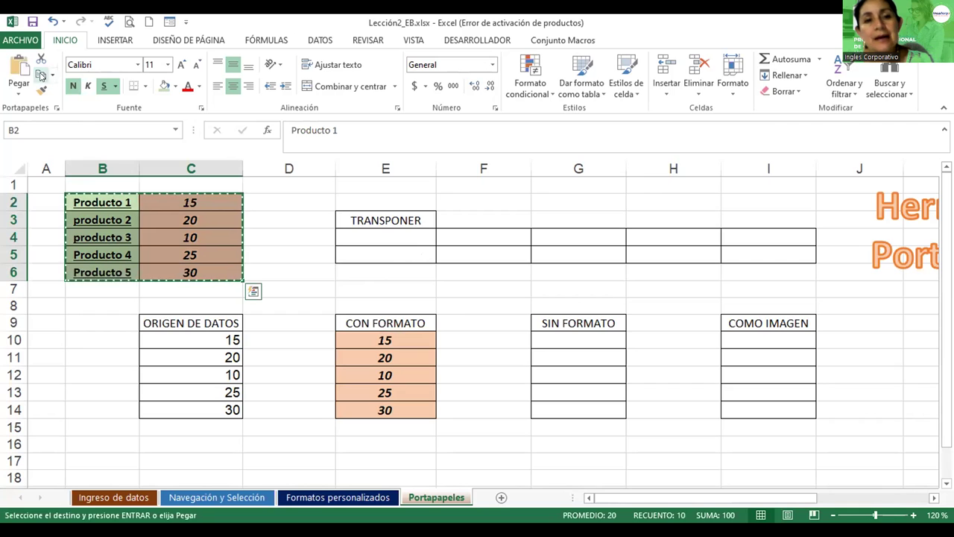
left_click(365, 235)
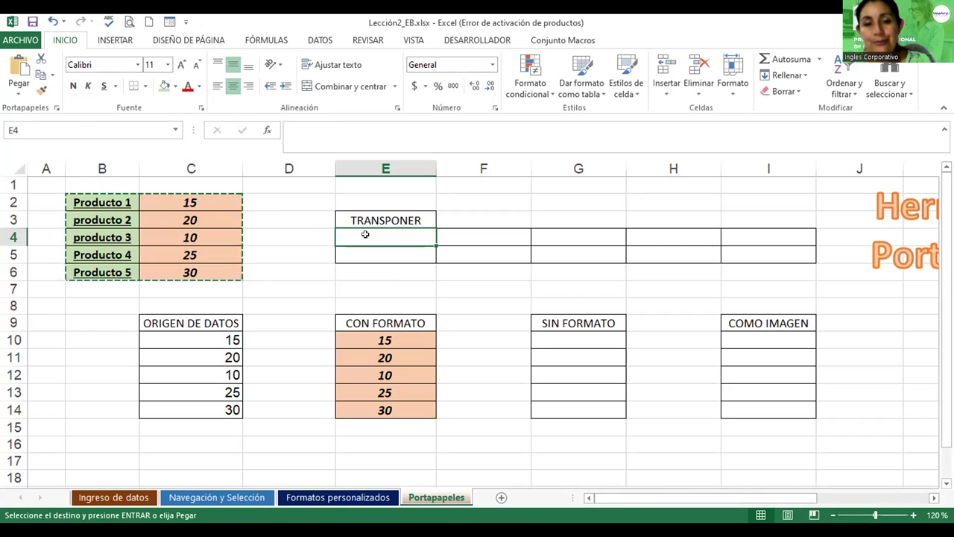
left_click(17, 96)
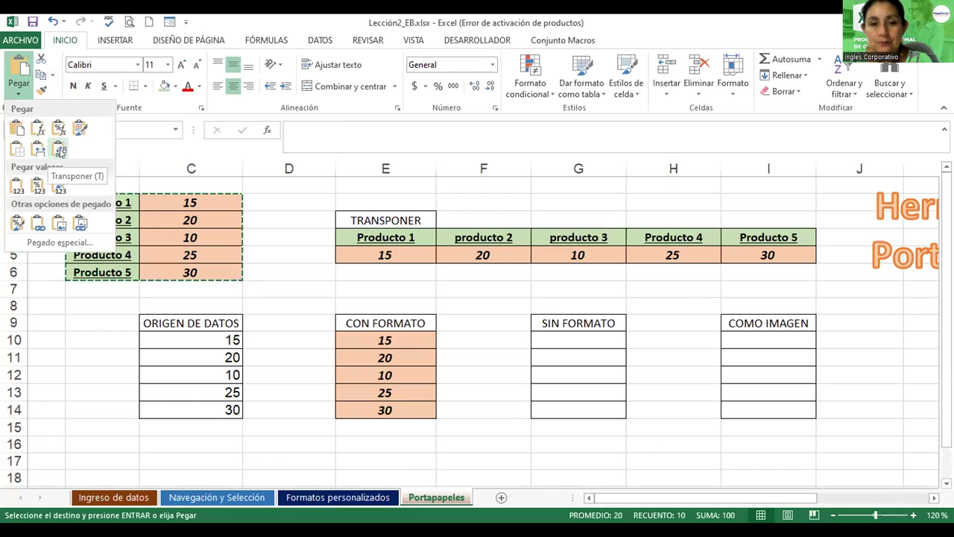
left_click(61, 151)
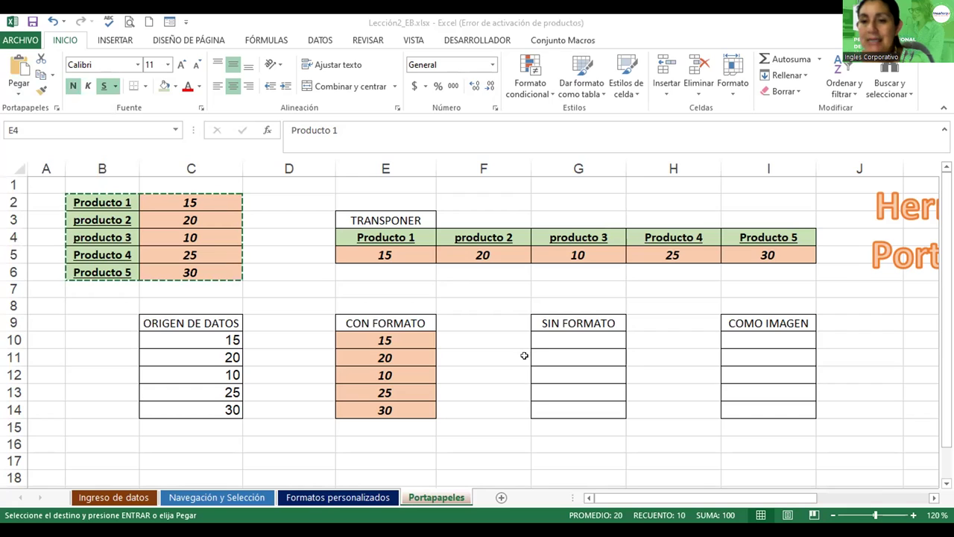
- Cancel the pending copy and re-copy the product table B2:C6
left_click(548, 337)
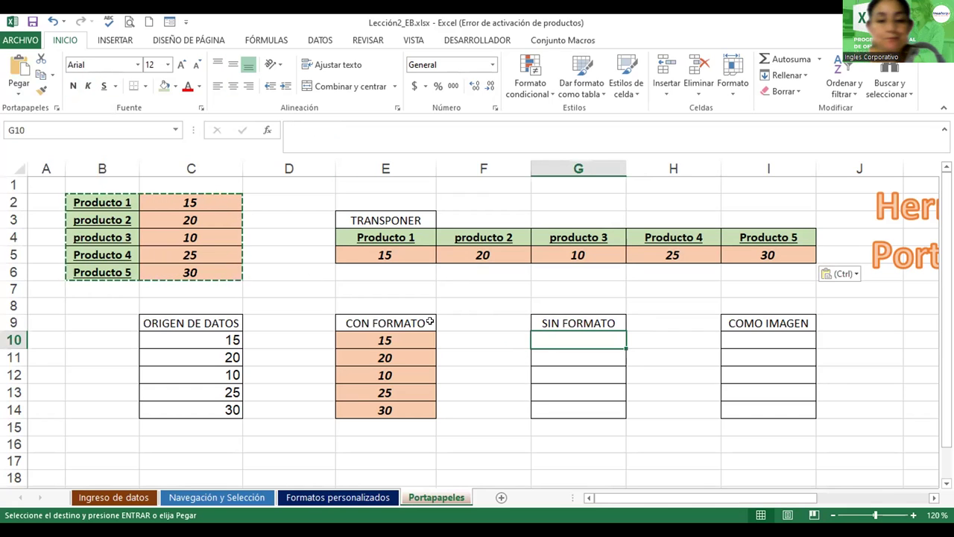
key("Escape")
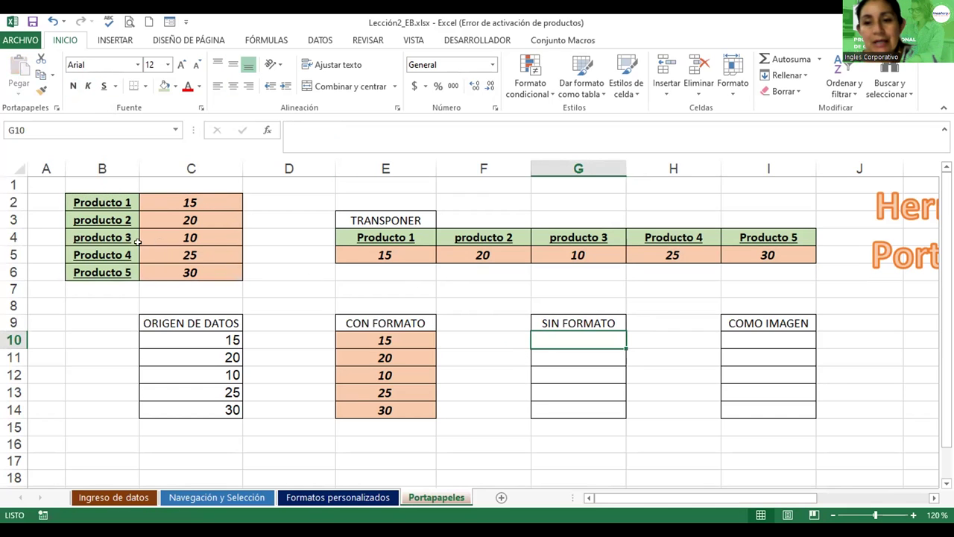
left_click_drag(95, 207, 164, 265)
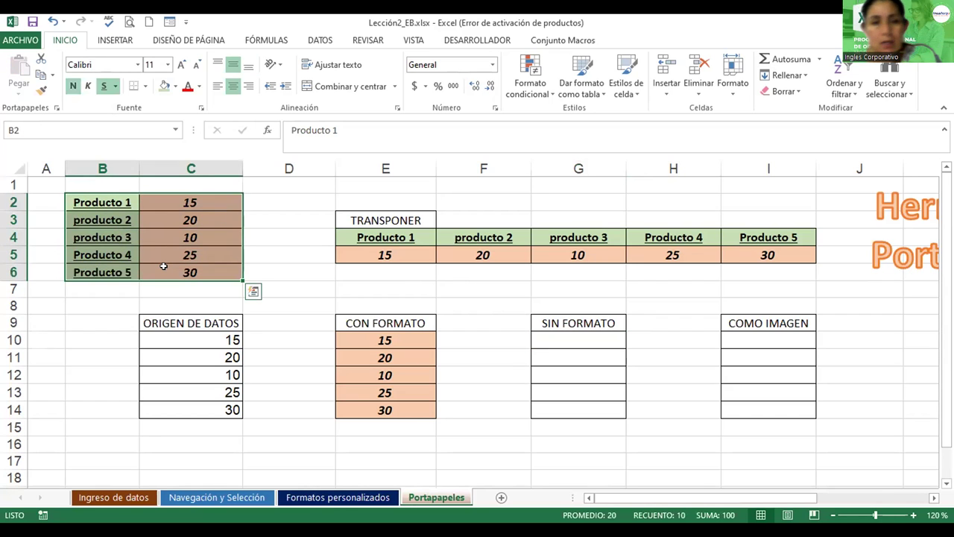
key("ctrl+c")
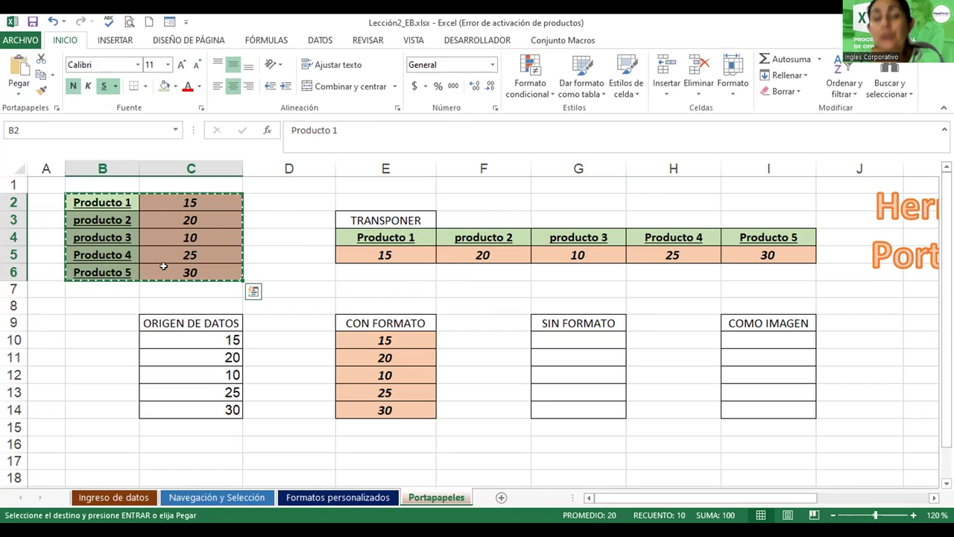
- Paste the product table into G10 under SIN FORMATO as plain values only
left_click(563, 340)
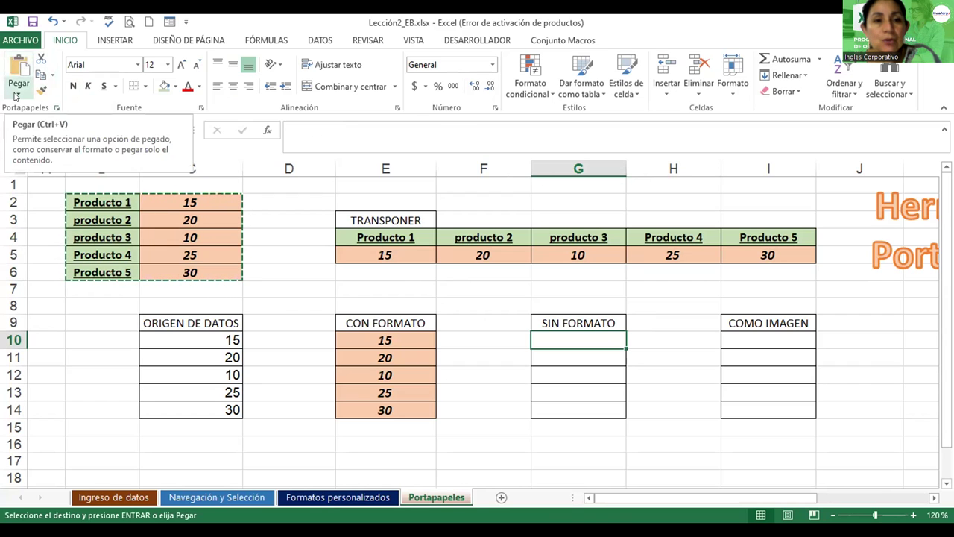
left_click(16, 96)
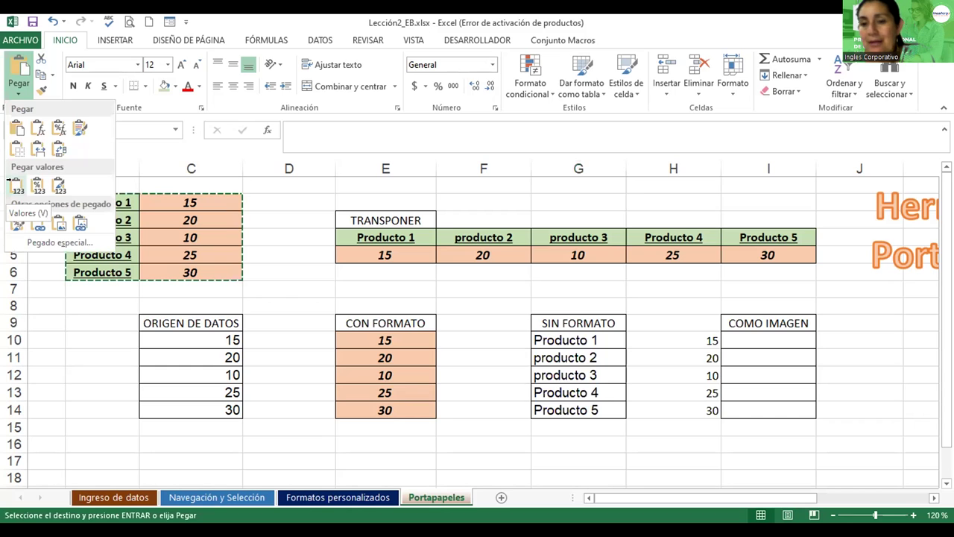
left_click(17, 185)
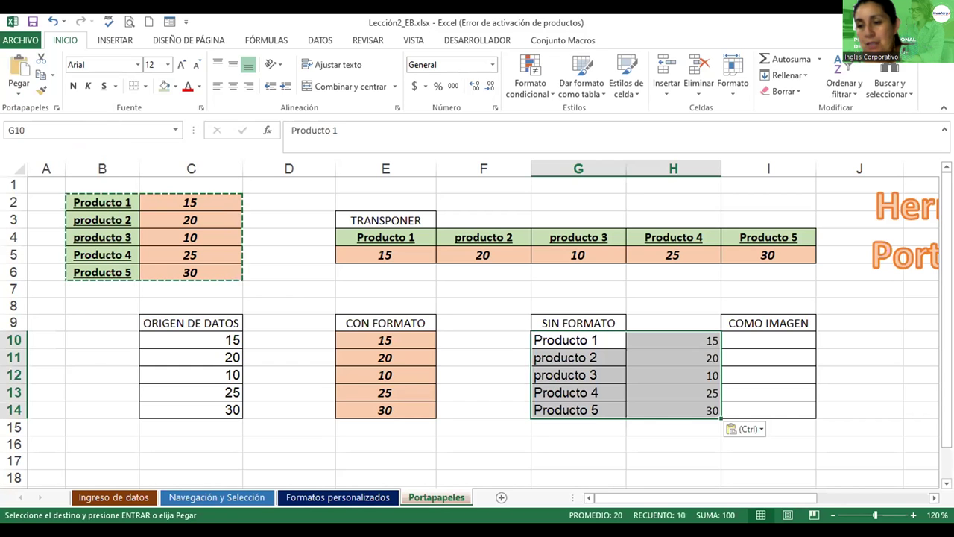
left_click(932, 498)
left_click(933, 498)
left_click(932, 498)
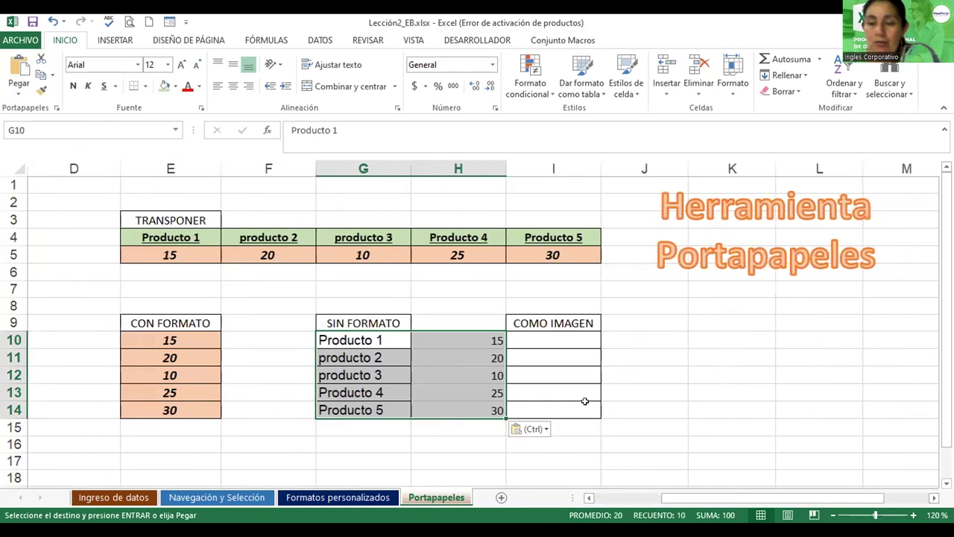
left_click(544, 337)
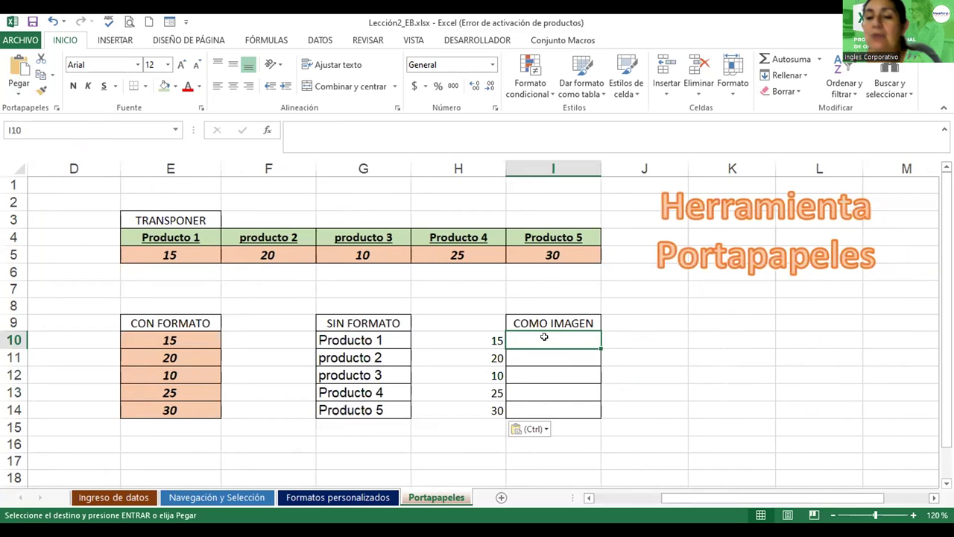
left_click_drag(721, 501, 621, 500)
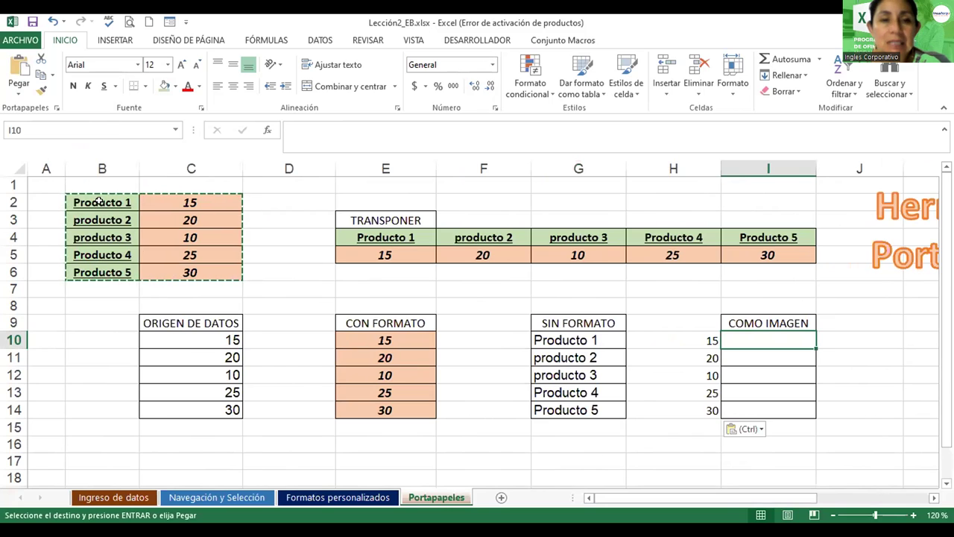
- Paste the formatted product table B2:C6 as a picture at I10 under COMO IMAGEN
left_click(100, 201)
left_click_drag(100, 202, 186, 271)
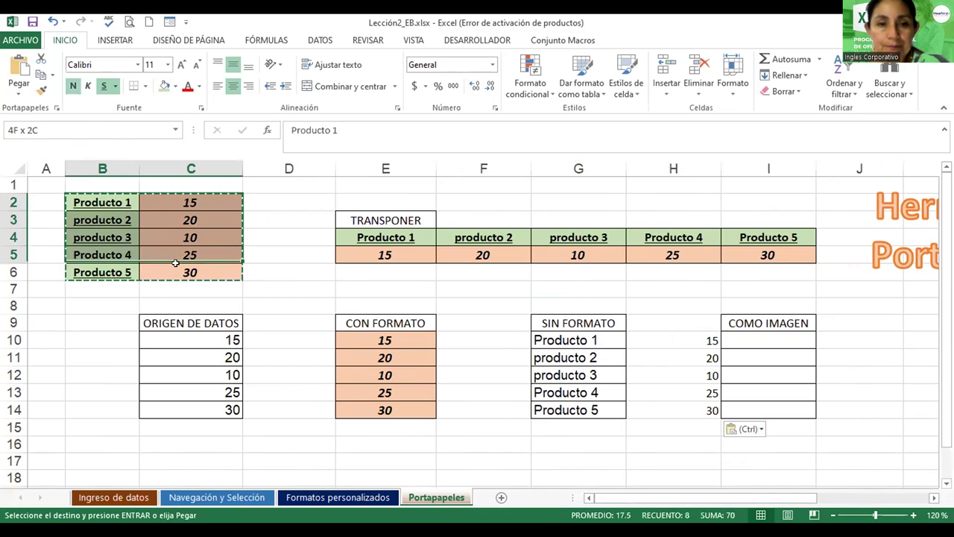
left_click(40, 75)
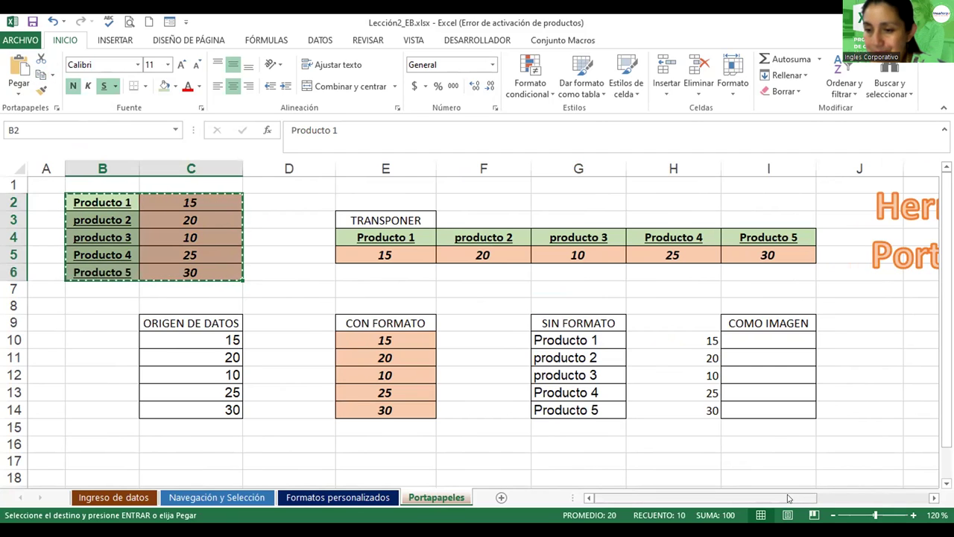
left_click_drag(792, 498, 858, 483)
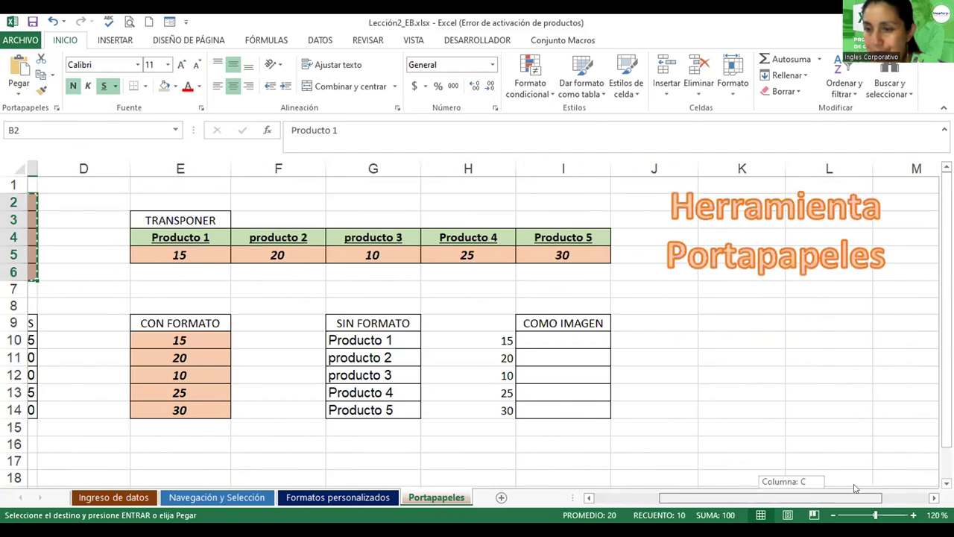
left_click(551, 336)
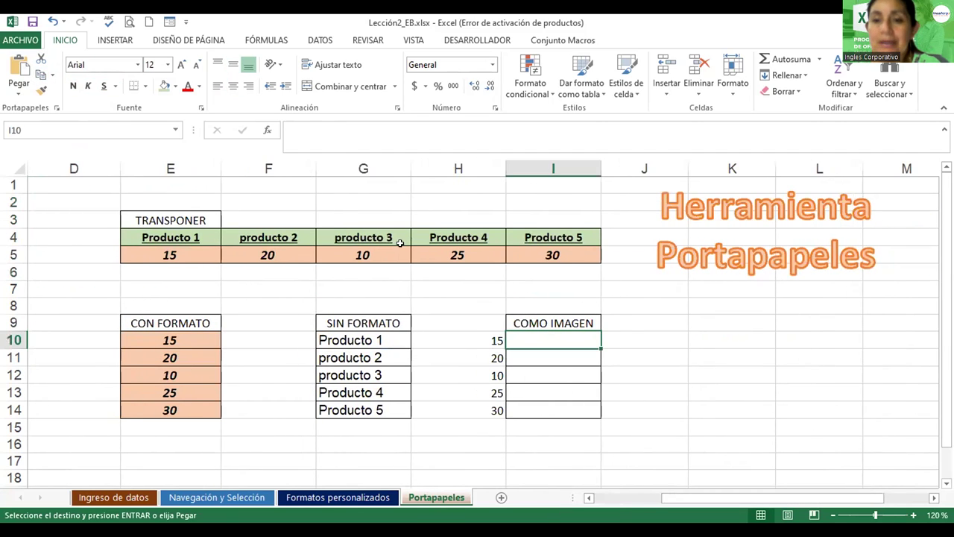
left_click(17, 96)
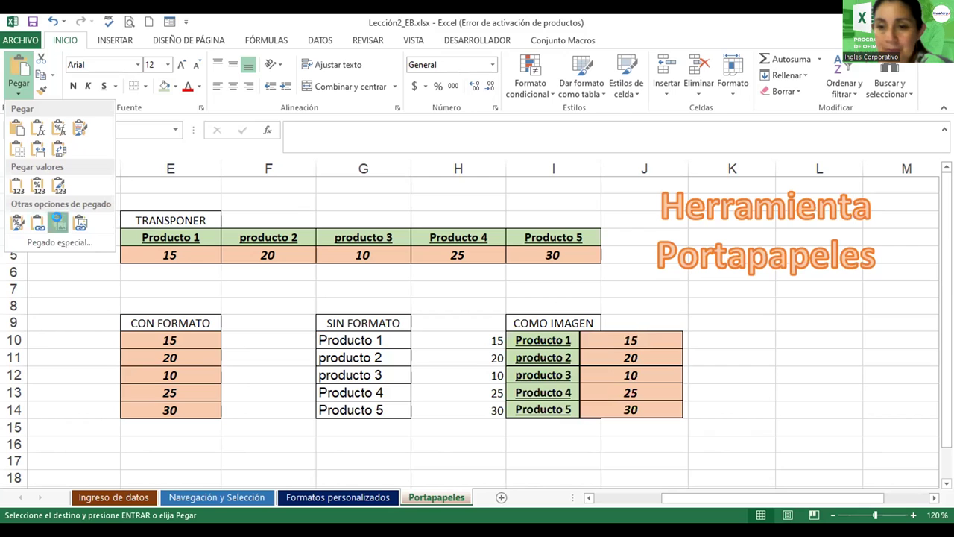
left_click(57, 220)
left_click_drag(600, 373, 606, 369)
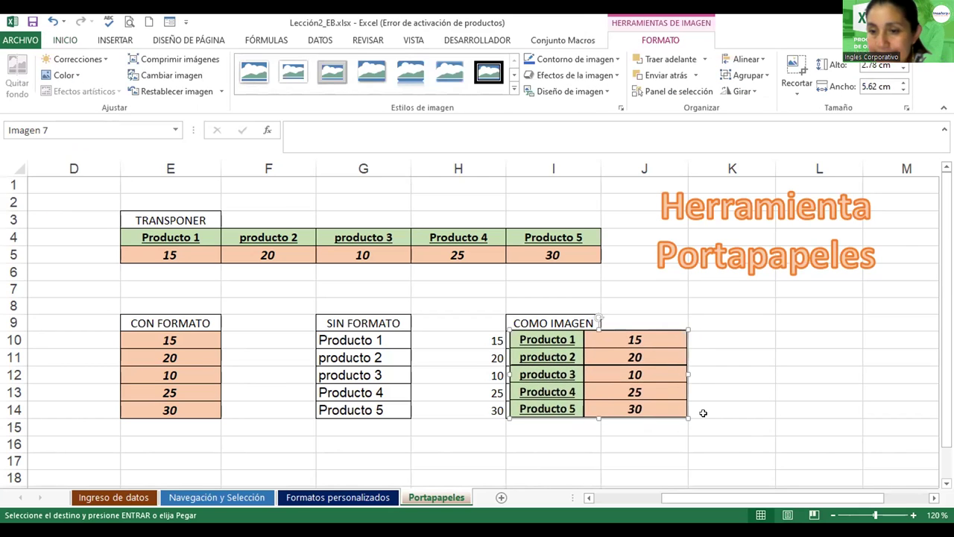
- Enlarge the table picture to about 7.14 cm wide and align it beneath COMO IMAGEN
left_click_drag(688, 412, 665, 390)
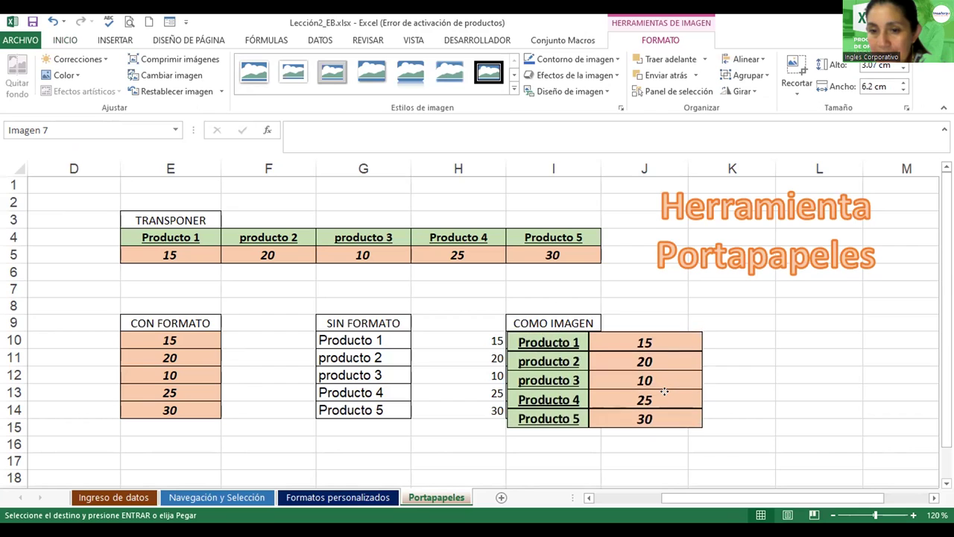
left_click_drag(664, 390, 729, 377)
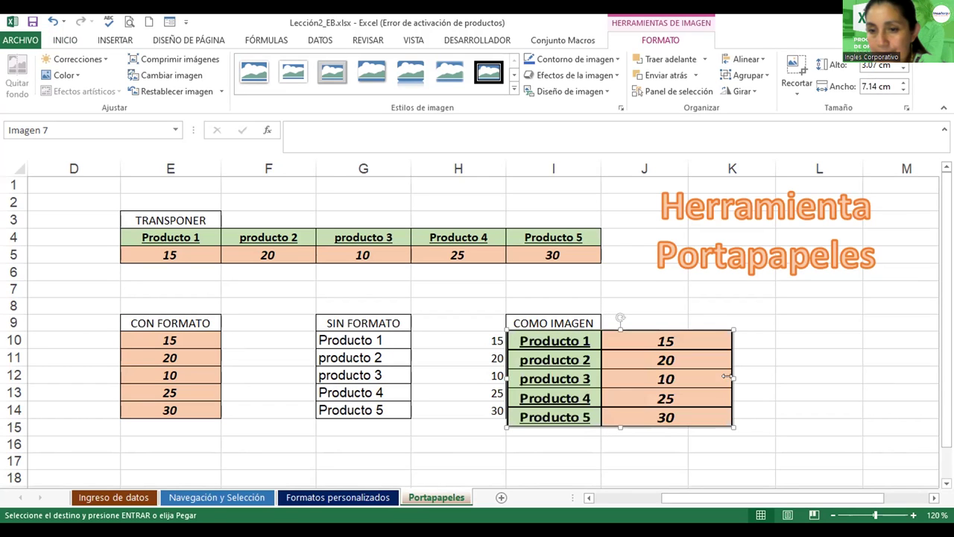
left_click_drag(608, 379, 606, 379)
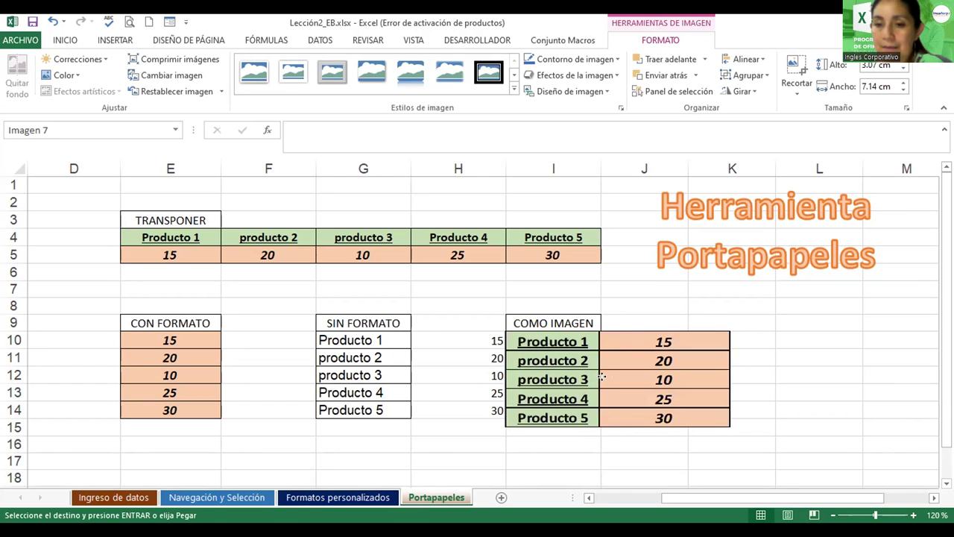
left_click(653, 308)
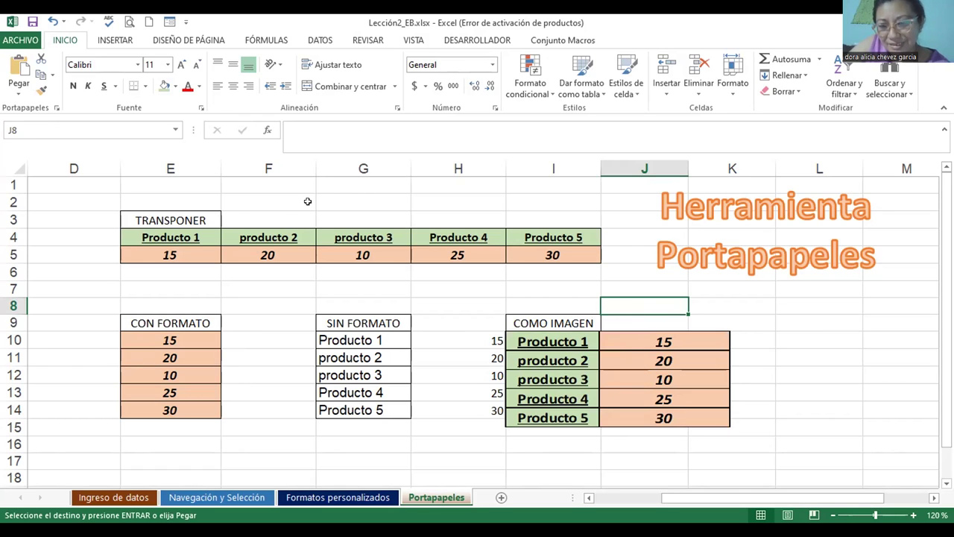
- Delete the transposed product names and values from E4:I5
mouse_move(128, 236)
left_mouse_down()
mouse_move(520, 238)
mouse_move(529, 252)
left_mouse_up()
key("Delete")
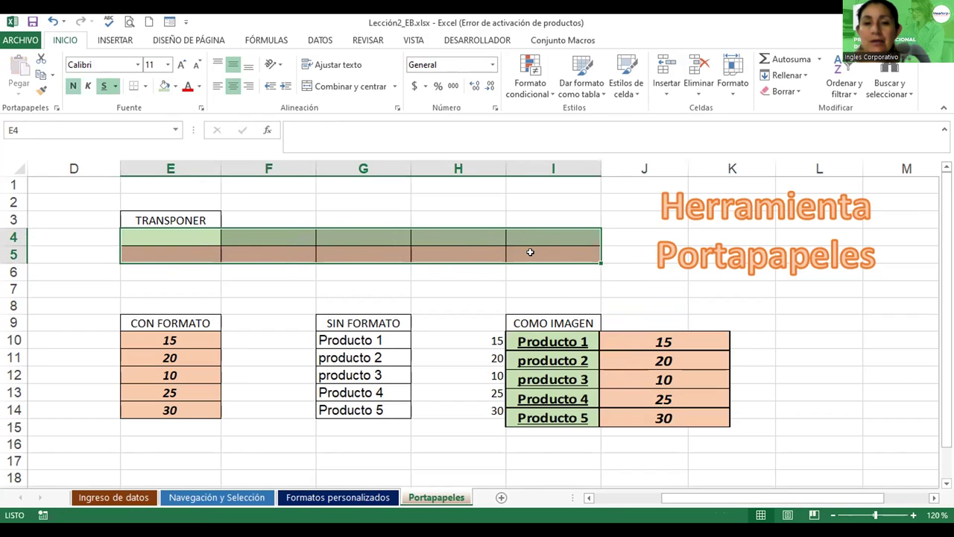
left_click(284, 267)
left_click_drag(744, 497, 714, 503)
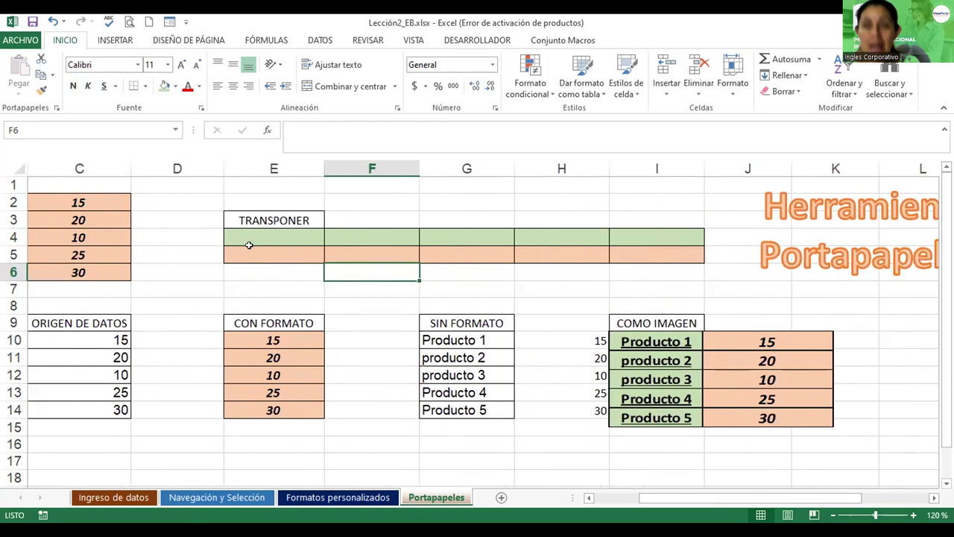
- Remove the leftover fill formatting from E4:I5 with Borrar formatos
left_click(252, 236)
left_click_drag(252, 237, 662, 253)
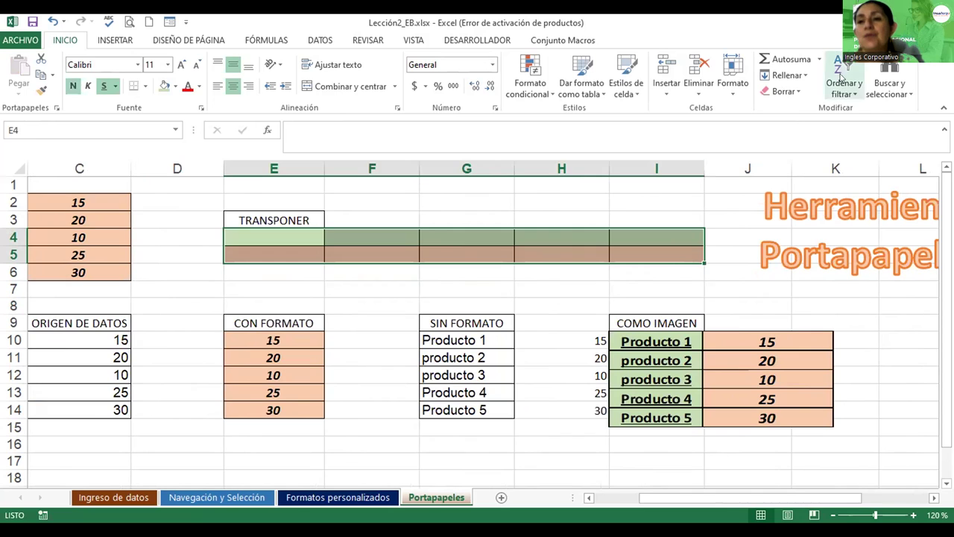
left_click(798, 91)
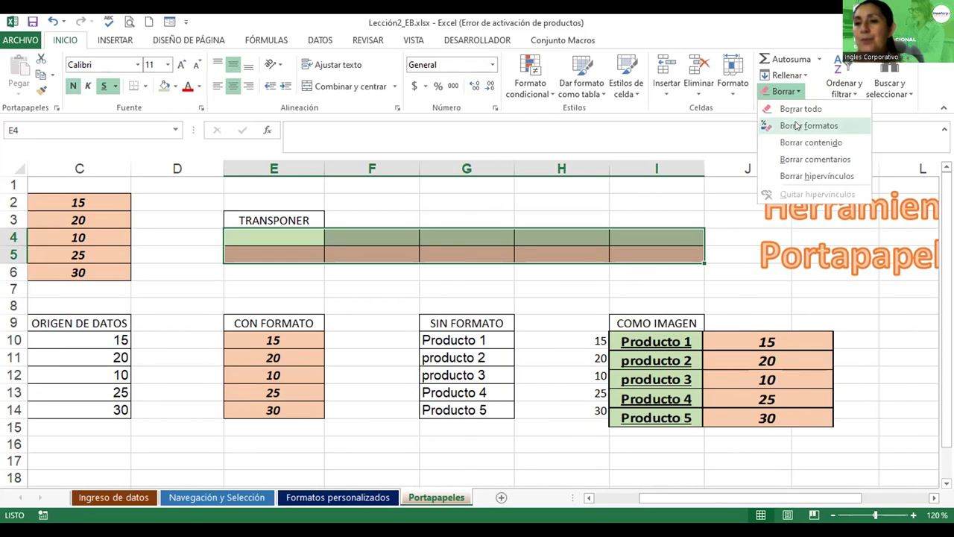
left_click(791, 123)
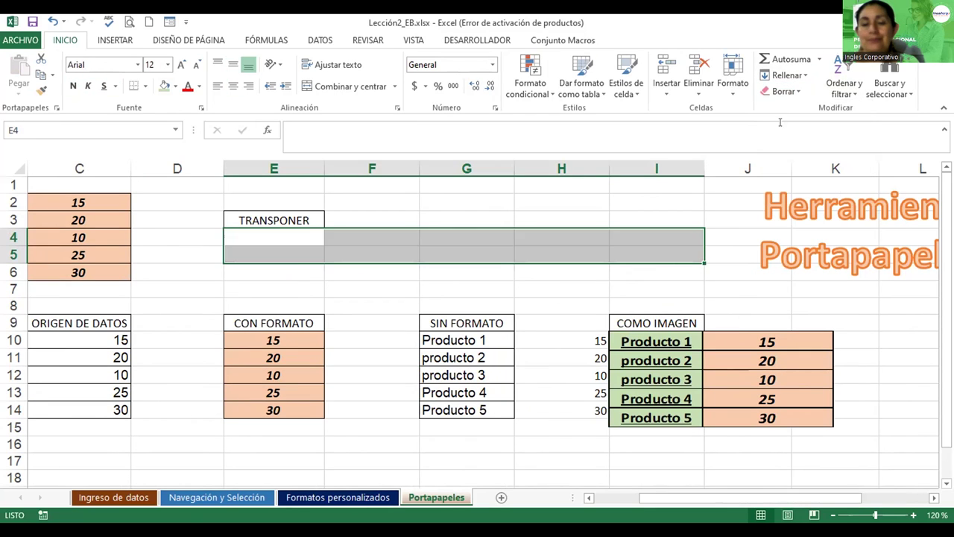
left_click(298, 272)
left_click(285, 235)
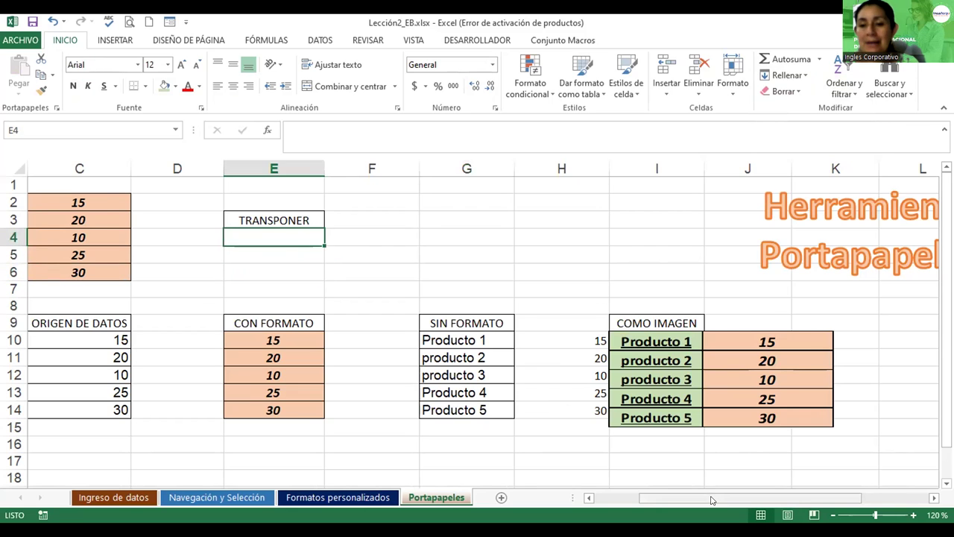
left_click_drag(712, 499, 652, 502)
mouse_move(100, 198)
left_mouse_down()
mouse_move(198, 247)
mouse_move(197, 267)
left_mouse_up()
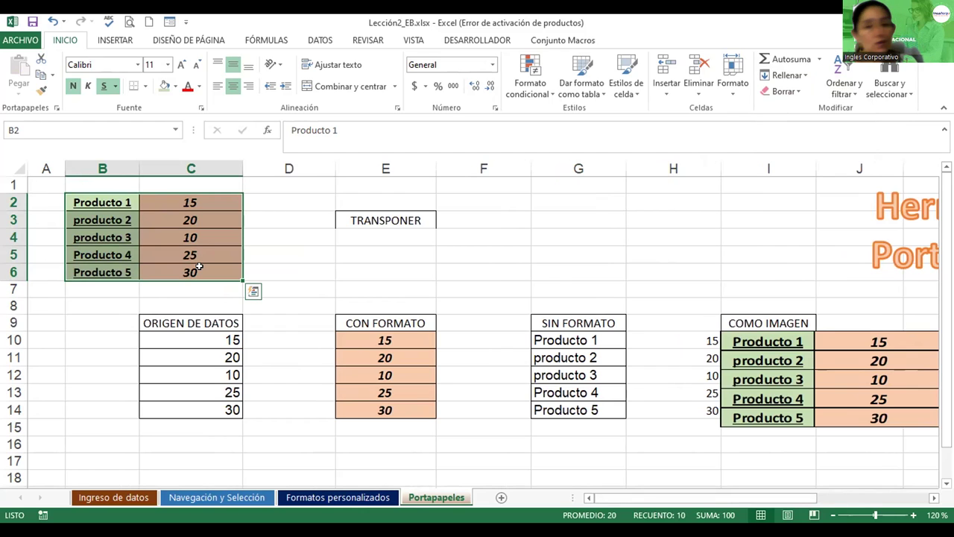
- Paste B2:C6 transposed at E4, putting Producto 1–5 across E4:I4 above 15, 20, 10, 25, 30
left_click(39, 76)
left_click(373, 234)
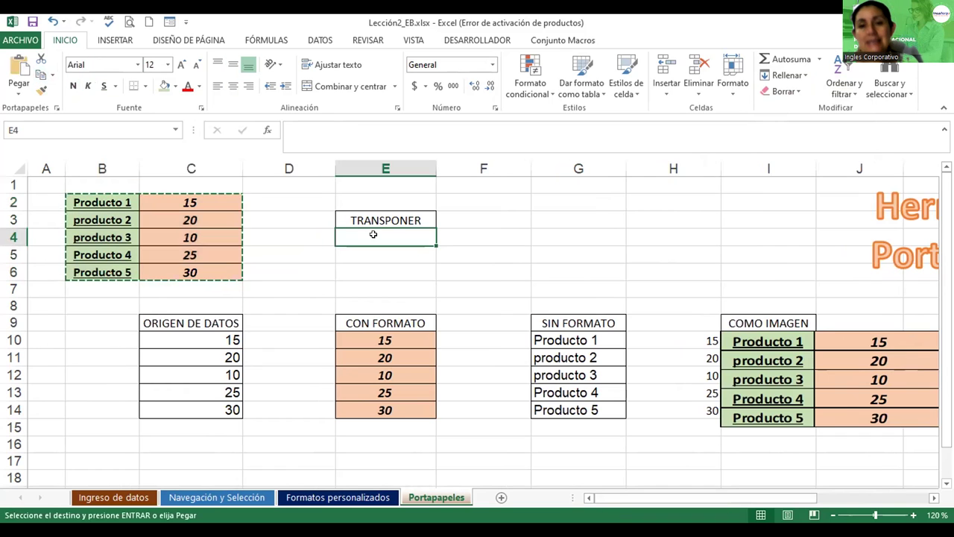
left_click(18, 89)
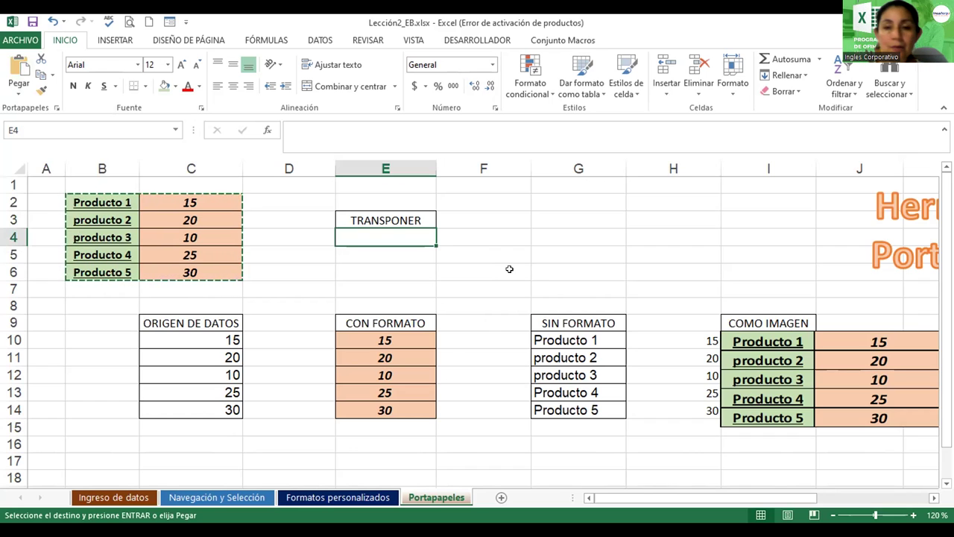
left_click(16, 95)
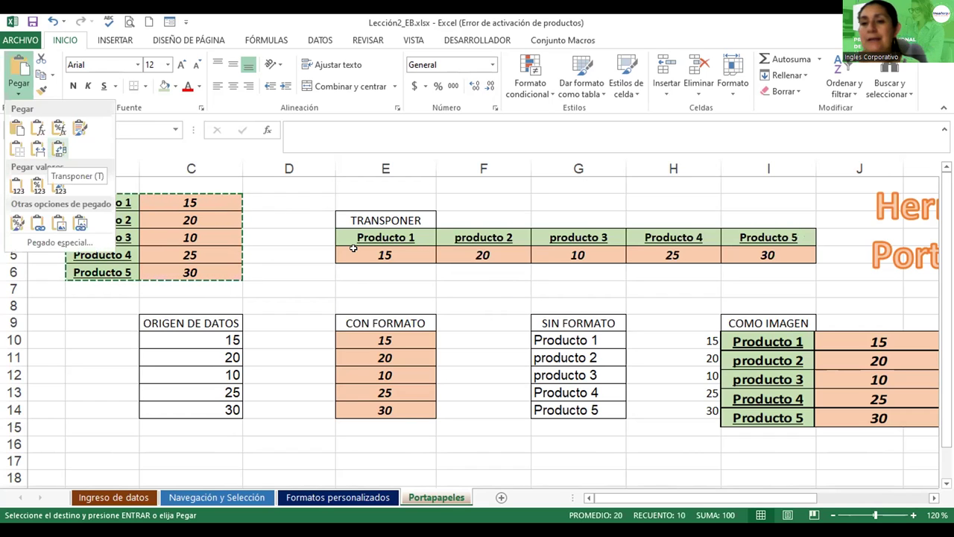
left_click(59, 151)
left_click(497, 290)
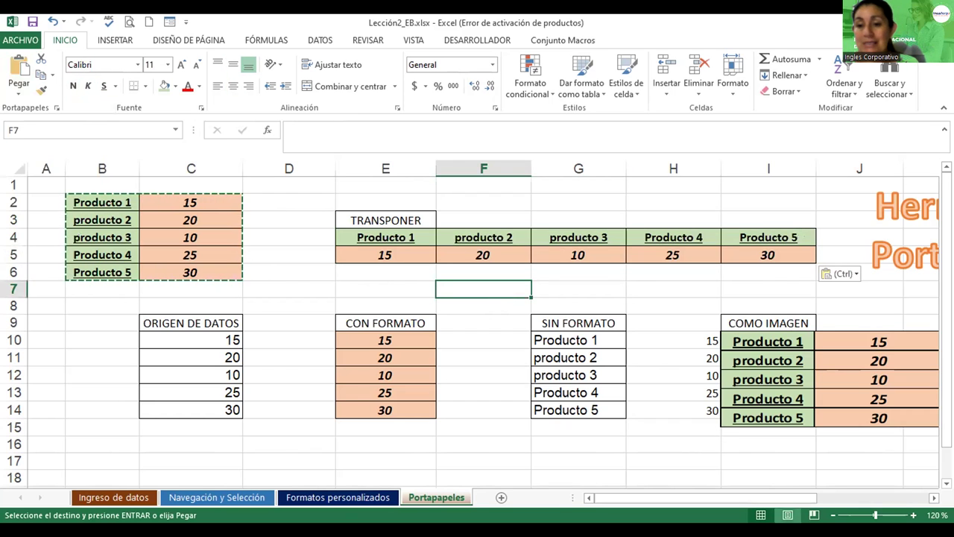
left_click(834, 515)
left_click(834, 515)
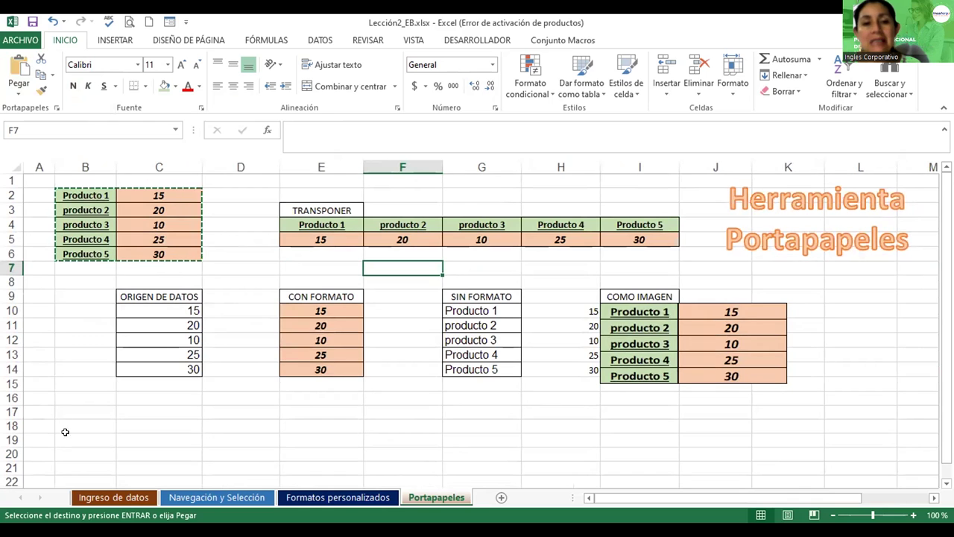
- Enter the label 'Elaborado por:' in cell B16
left_click(72, 398)
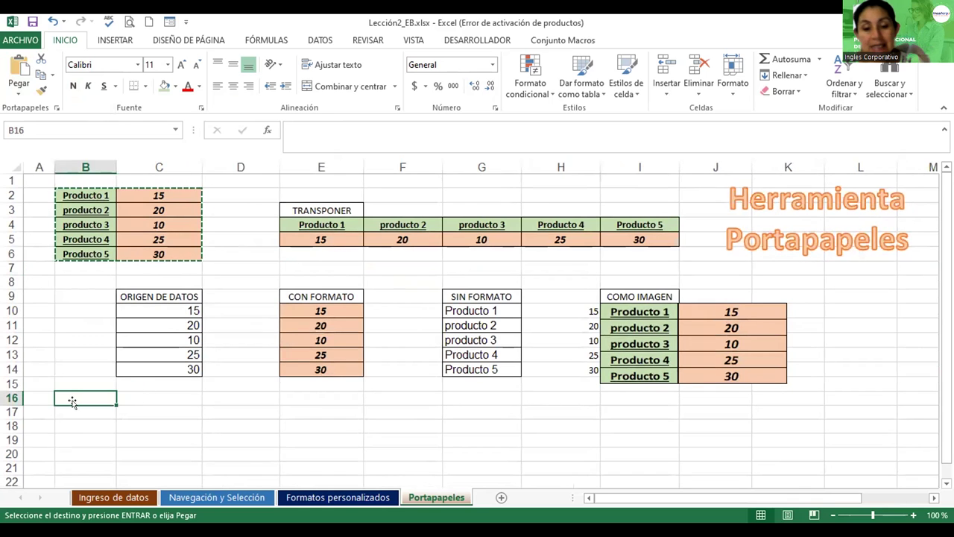
type("Elaborado por:")
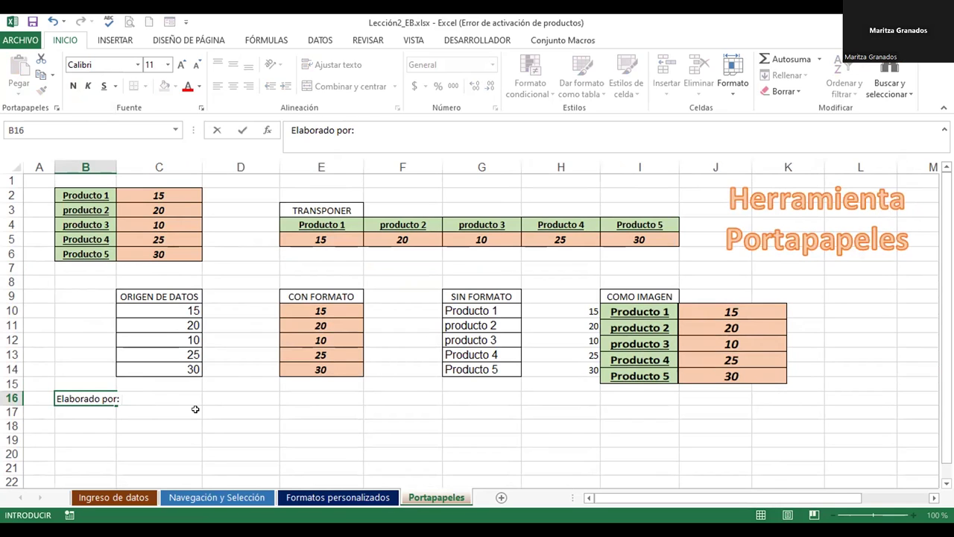
key("Down")
key("Down")
key("Right")
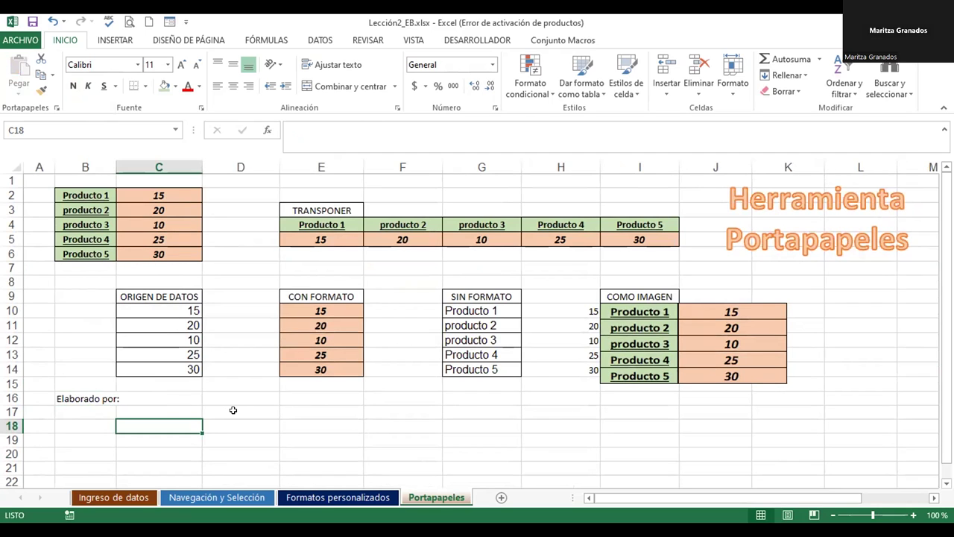
left_click(151, 395)
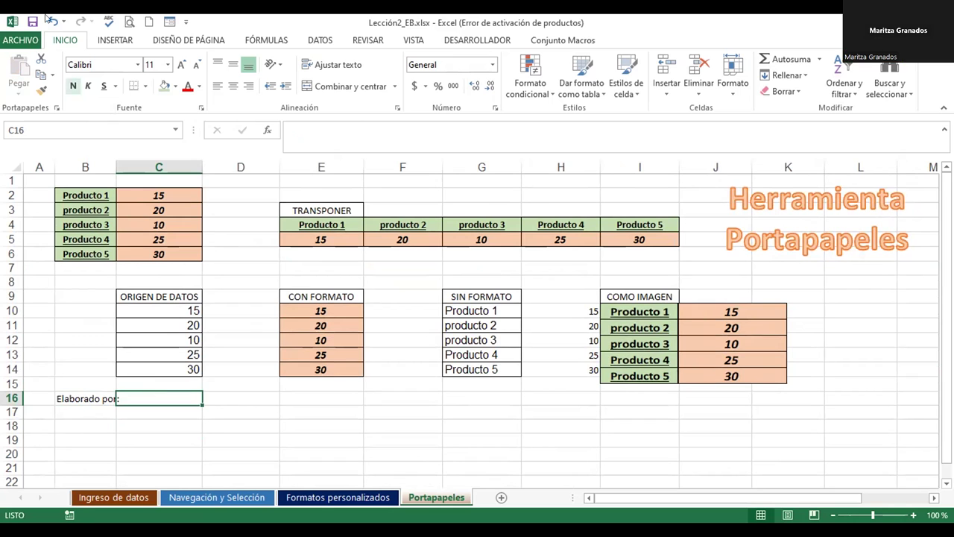
- Draw a left block arrow beside B16 and type the author's name and 'Excel Básico' inside
left_click(116, 41)
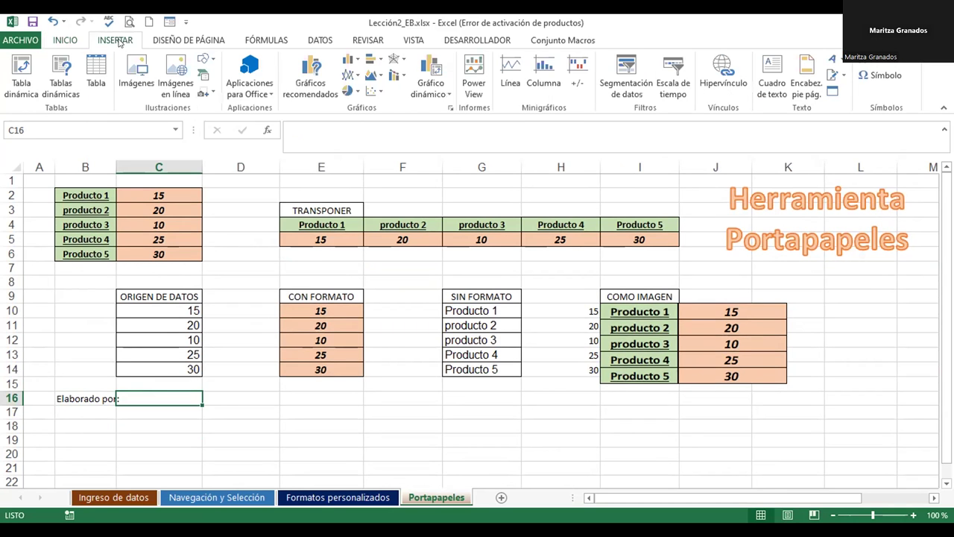
left_click(205, 59)
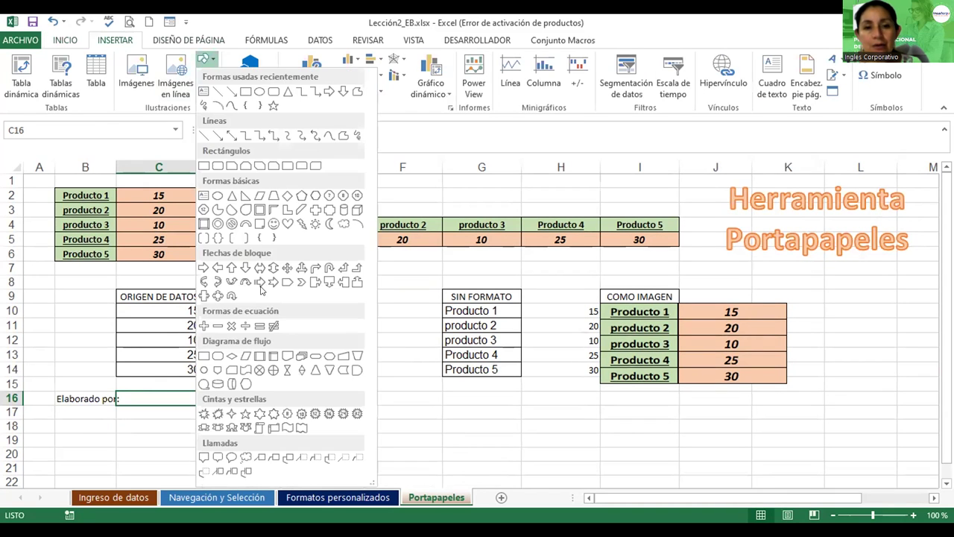
left_click(217, 269)
mouse_move(163, 403)
left_mouse_down()
mouse_move(422, 404)
mouse_move(533, 450)
left_mouse_up()
left_click_drag(422, 404, 409, 390)
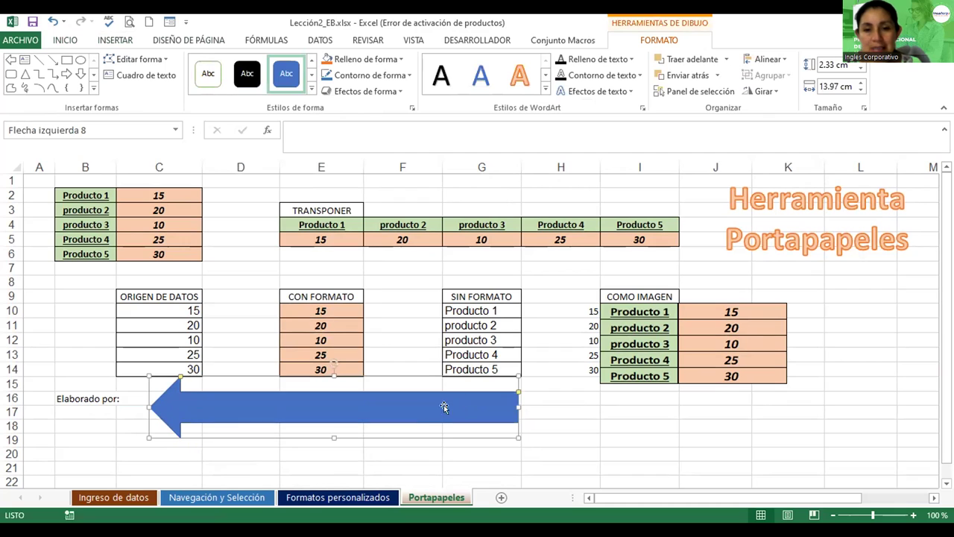
type("De")
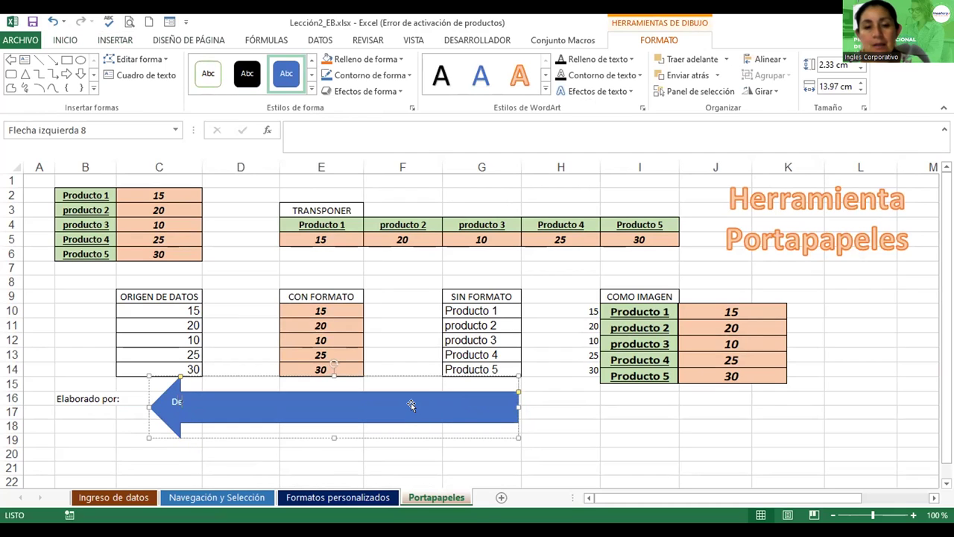
type("nisse Alvarado Ex")
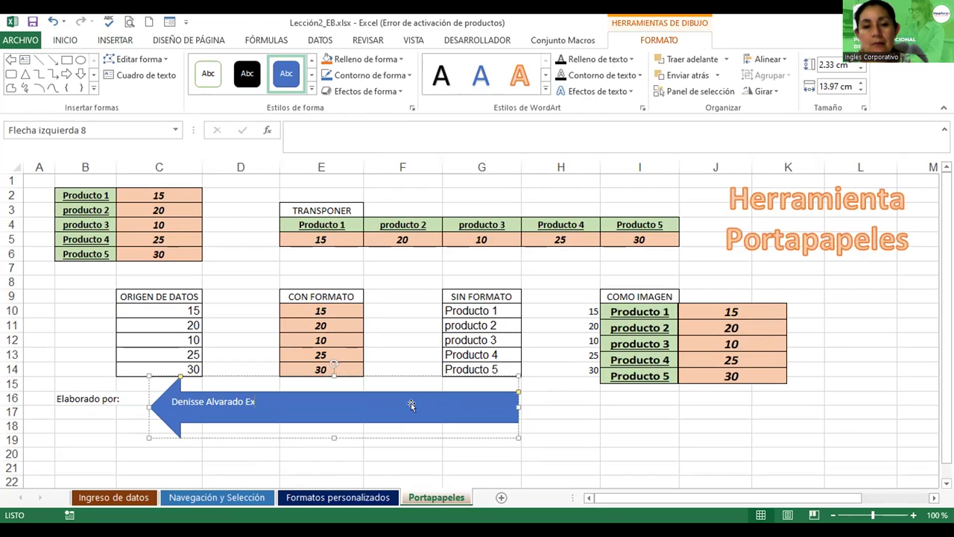
type("cel Básico")
key("ctrl+a")
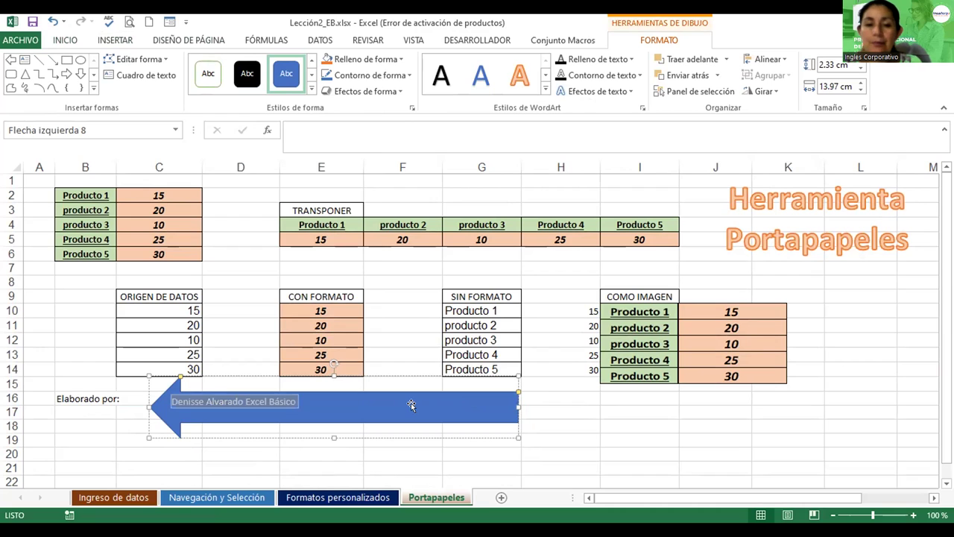
- Increase the arrow's text size to 20
left_click(60, 41)
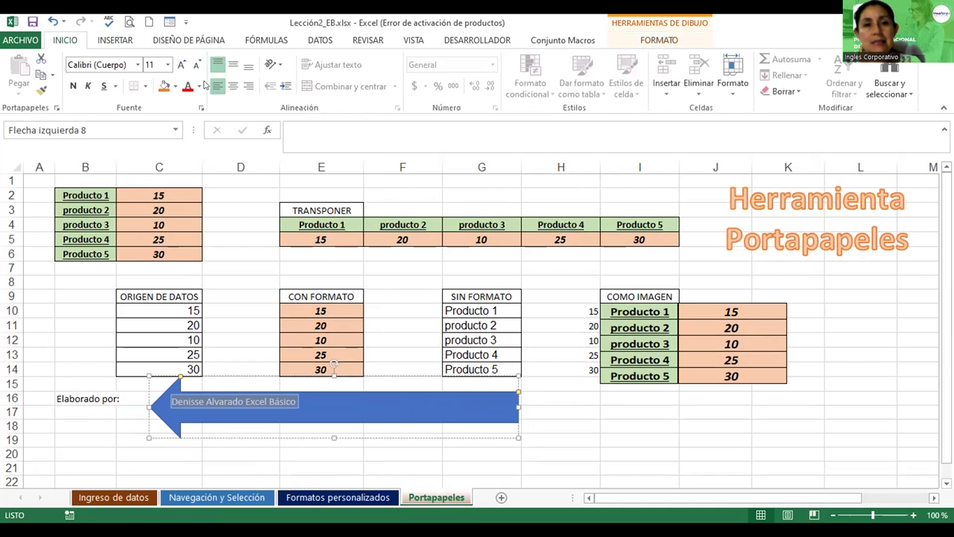
left_click(183, 65)
left_click(183, 64)
left_click(183, 65)
left_click(182, 65)
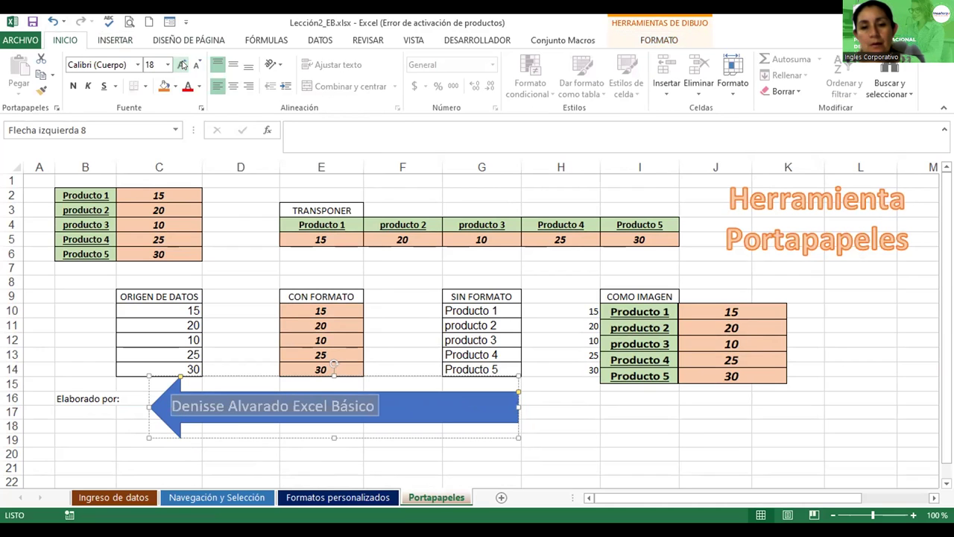
left_click(183, 65)
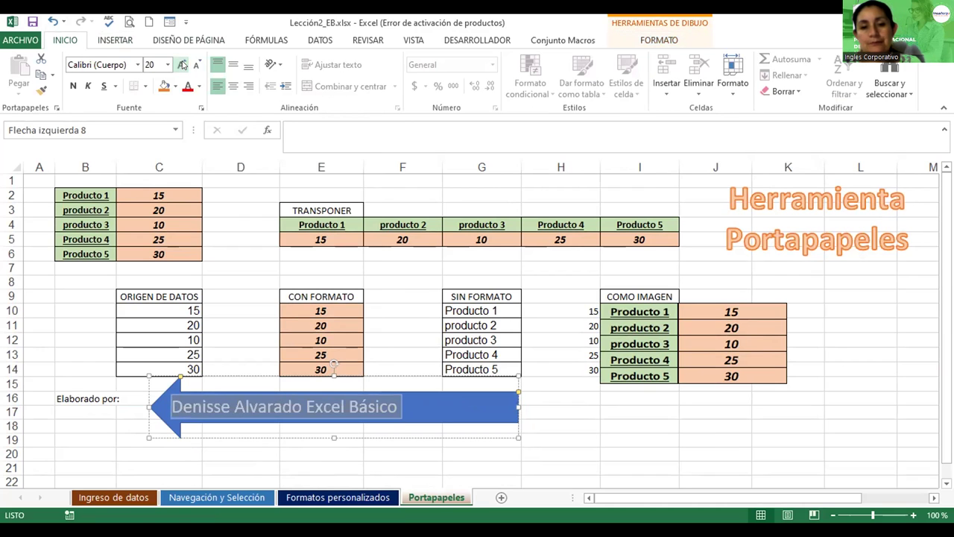
left_click(512, 403)
- Narrow the arrow to end near column E and apply an orange shape style
left_click_drag(518, 406, 416, 406)
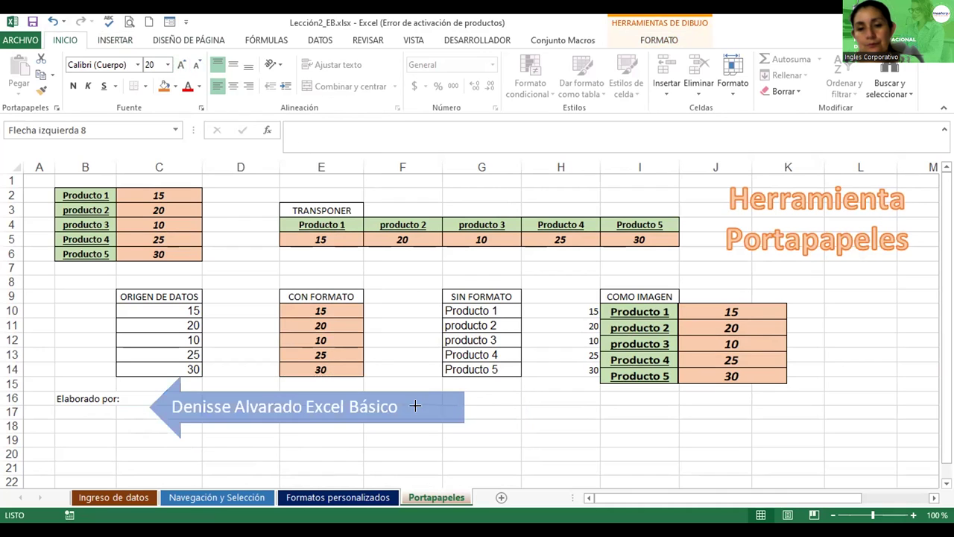
left_click(643, 42)
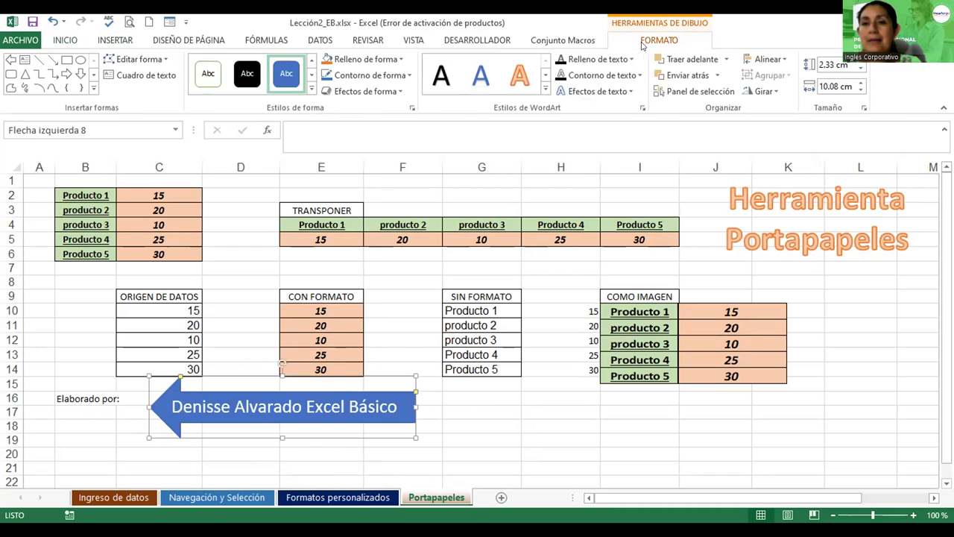
left_click(310, 88)
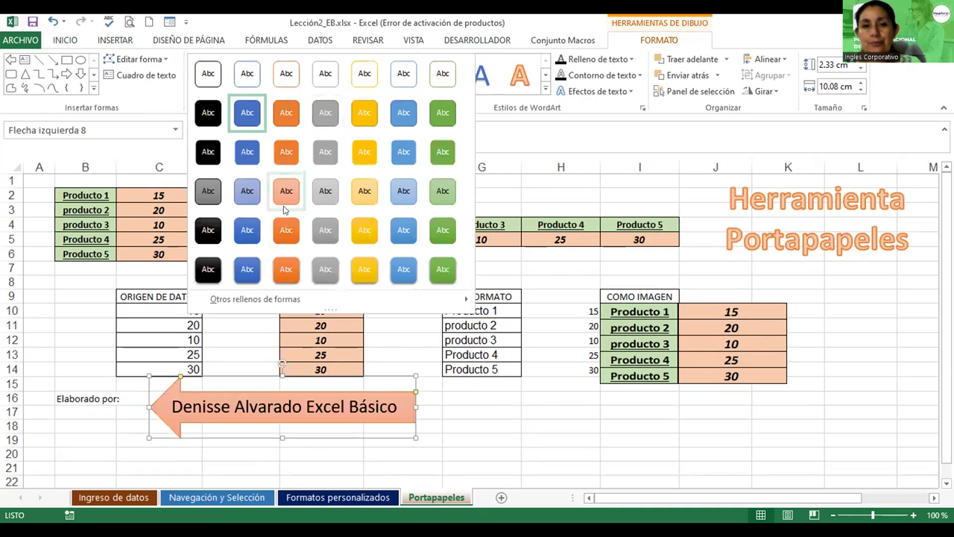
left_click(284, 187)
left_click(480, 402)
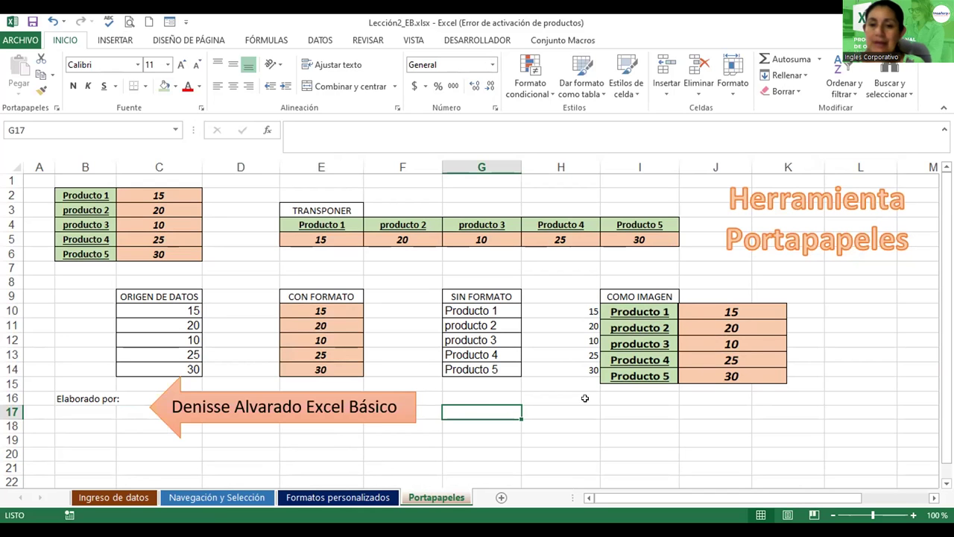
- Switch windows to reach the Ejercicios de Clase_Sesión 3 workbook
key("alt+Tab")
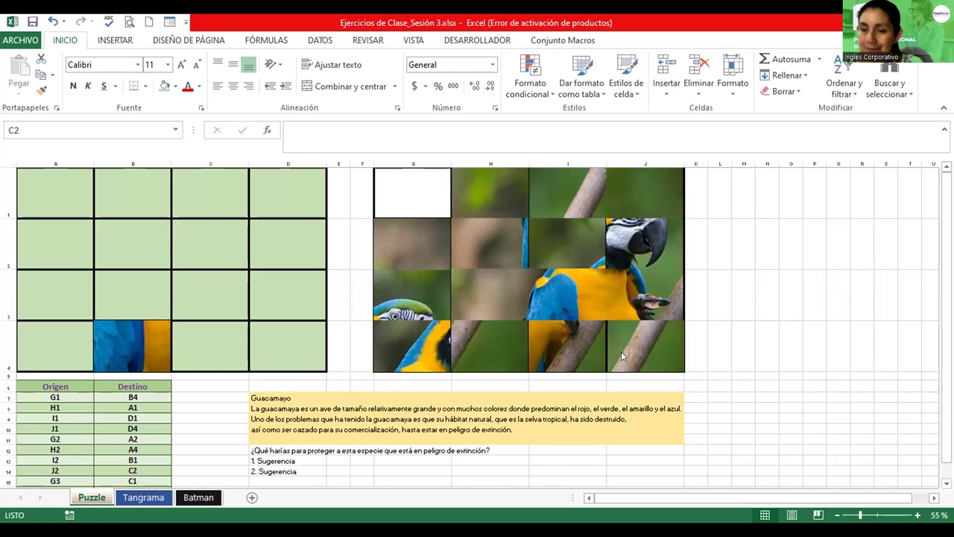
left_click(917, 516)
left_click(916, 515)
left_click(917, 515)
left_click(917, 515)
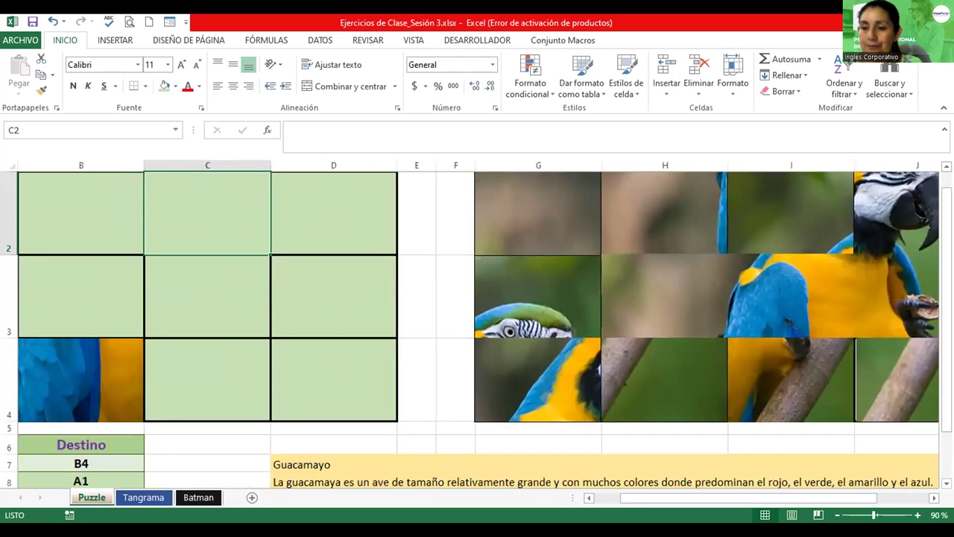
scroll(477, 328, "down", 1)
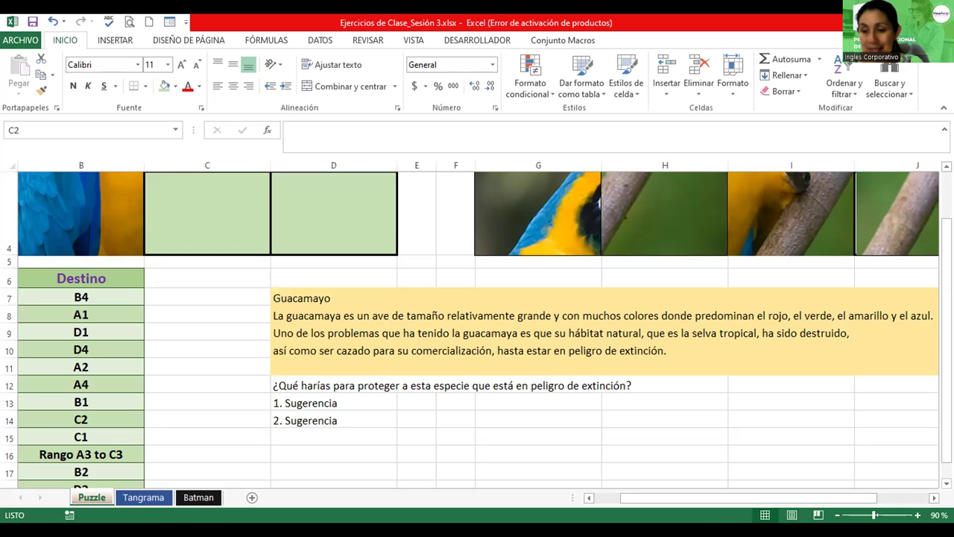
left_click(837, 515)
left_click(837, 515)
left_click(838, 515)
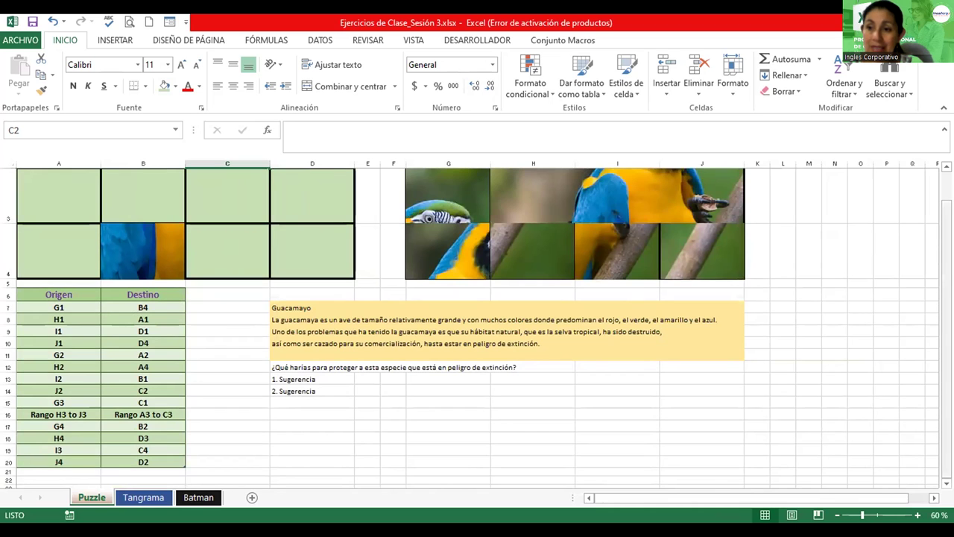
scroll(477, 328, "up", 1)
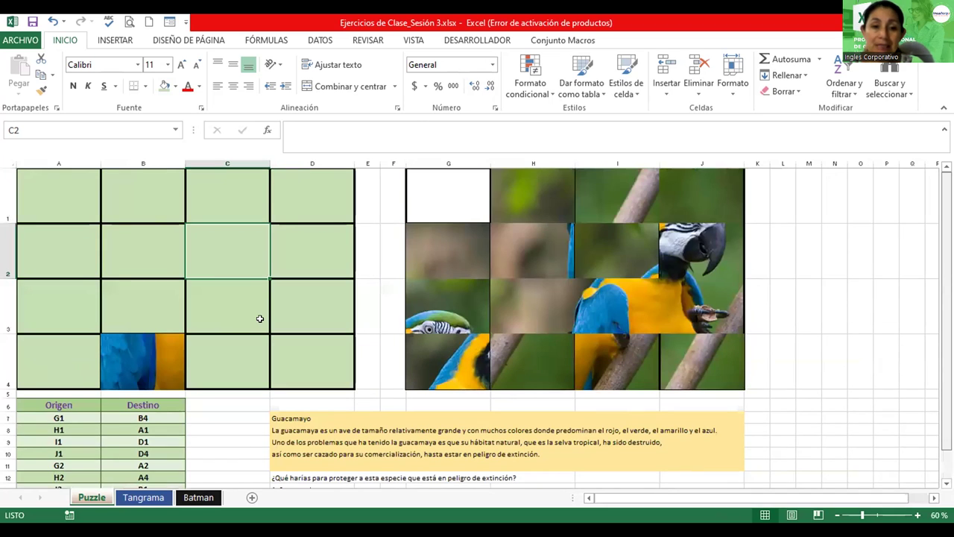
left_click_drag(127, 356, 433, 186)
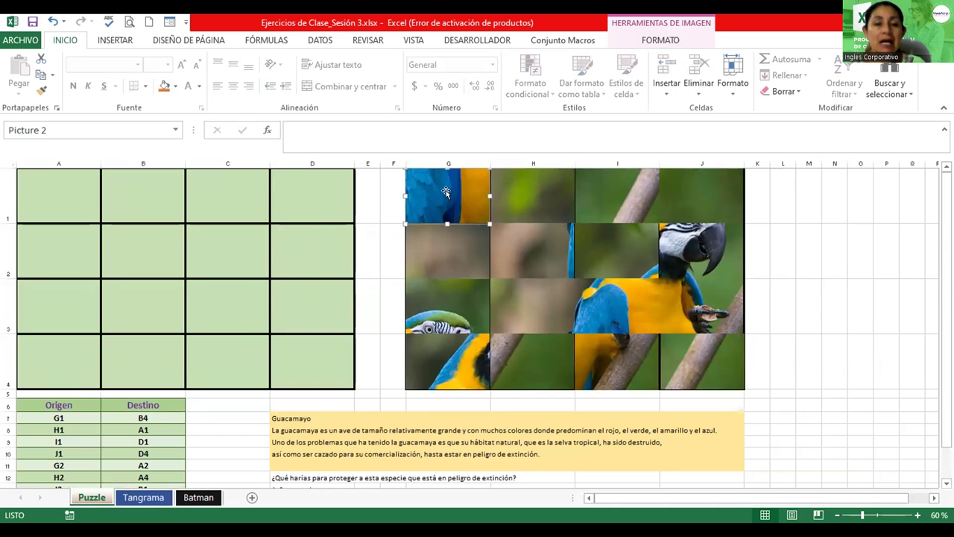
mouse_move(446, 190)
left_mouse_down()
mouse_move(141, 338)
mouse_move(142, 359)
left_mouse_up()
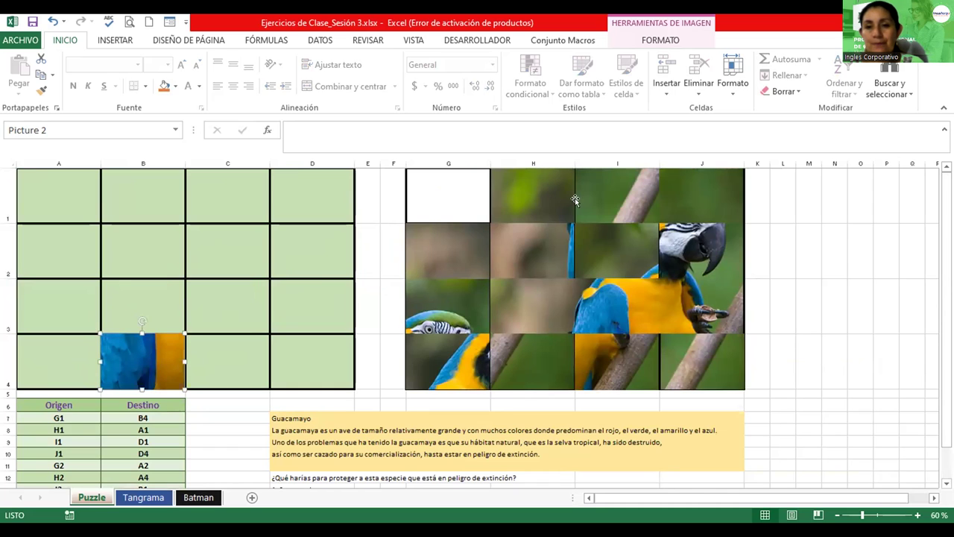
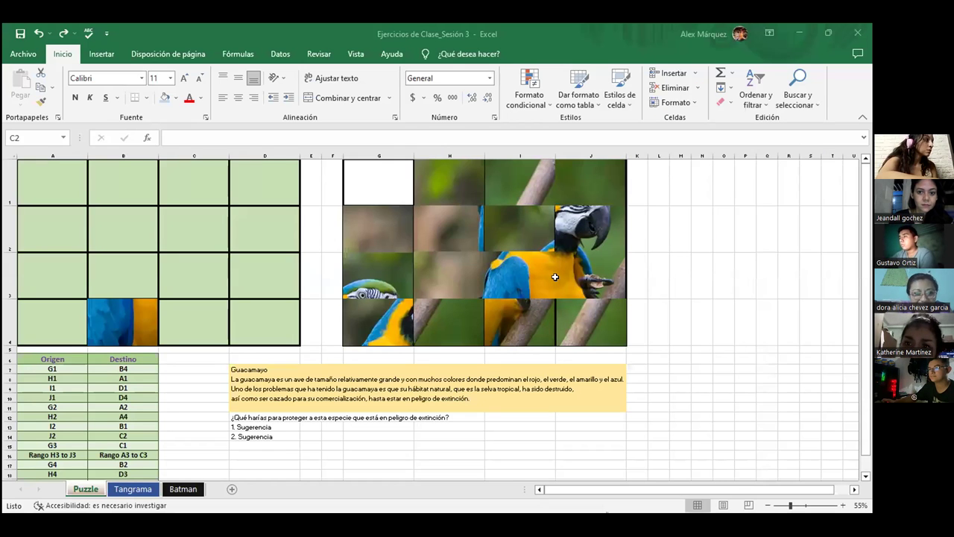
- Place the parrot-head tiles in B2 and C1 and the wide H3:J3 image on row 3
left_click_drag(582, 227, 174, 228)
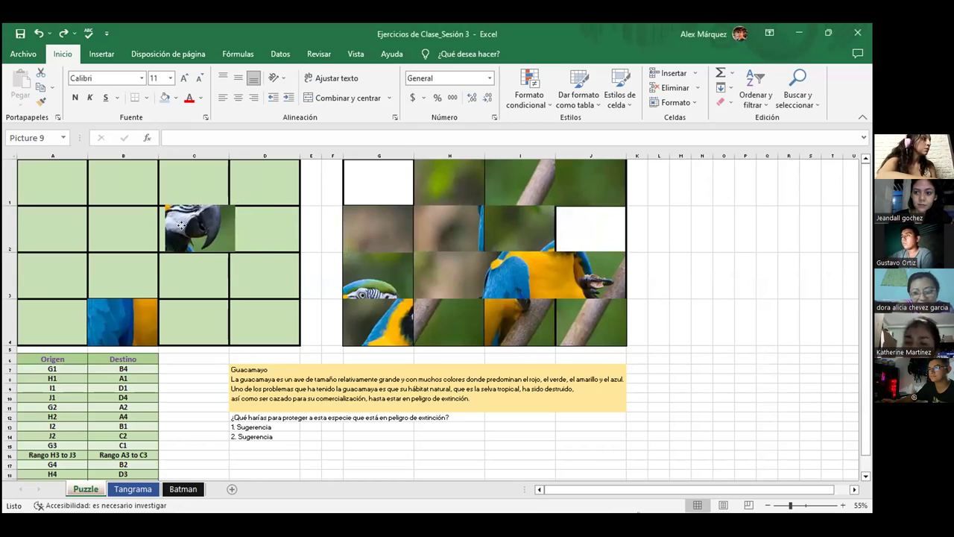
left_click_drag(512, 272, 119, 272)
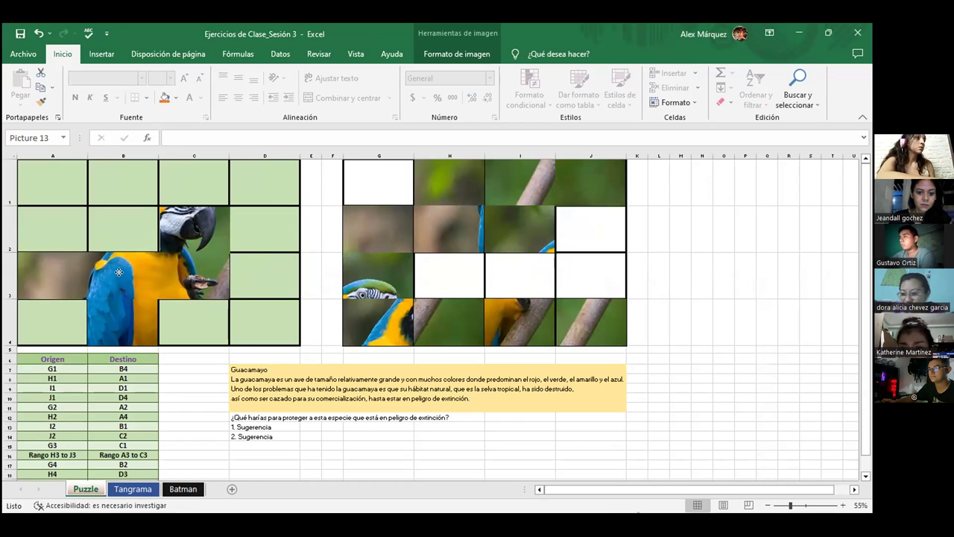
mouse_move(182, 239)
left_mouse_down()
mouse_move(130, 233)
mouse_move(182, 233)
left_mouse_up()
left_click_drag(368, 284, 183, 185)
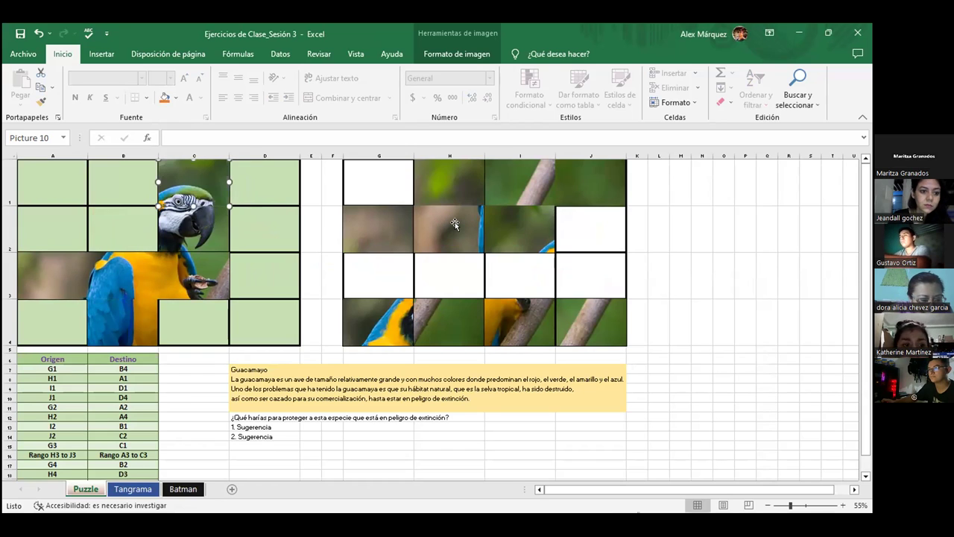
- Place the wing tile in B2, the tail tile in C4, and the branch tiles in D3, D2, D1
left_click_drag(393, 314, 138, 221)
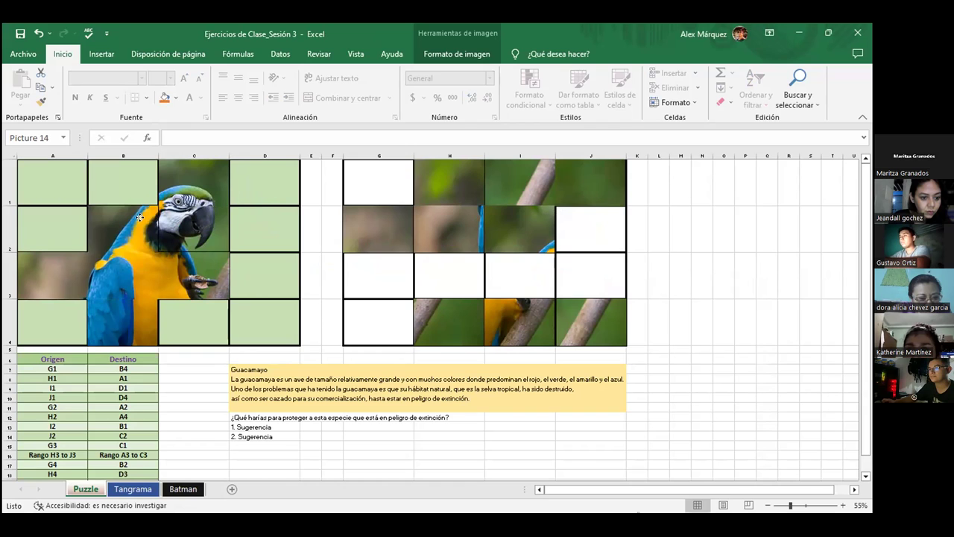
left_click_drag(139, 221, 140, 222)
left_click_drag(504, 310, 192, 315)
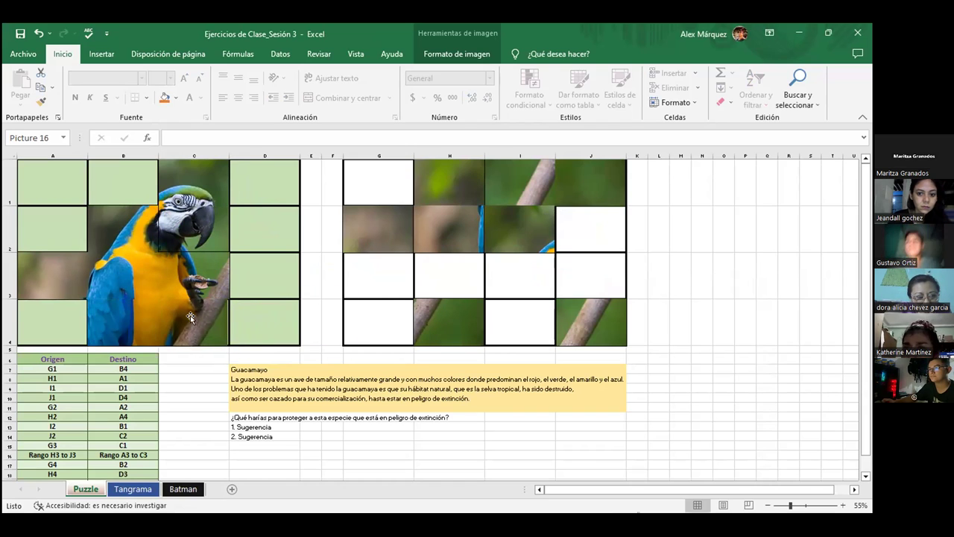
left_click_drag(456, 319, 268, 270)
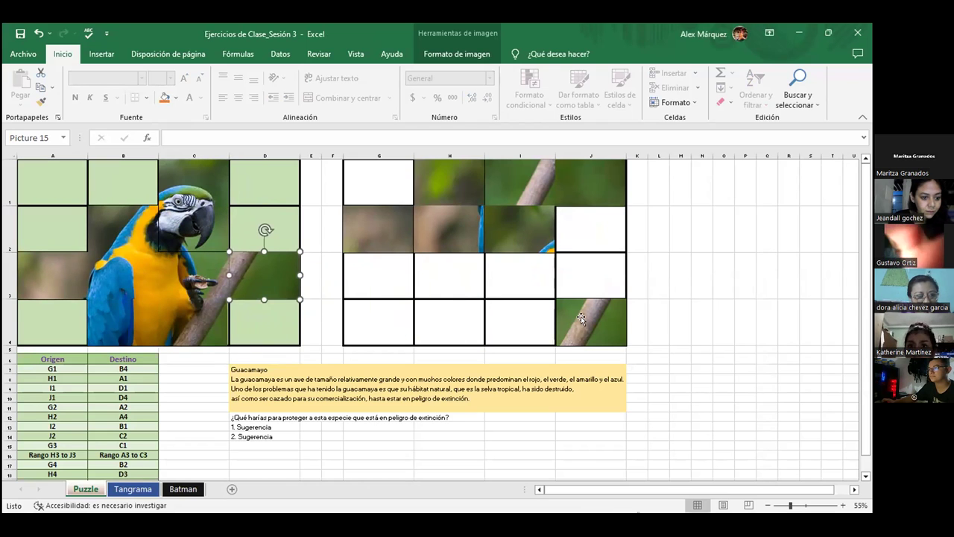
left_click_drag(584, 318, 261, 224)
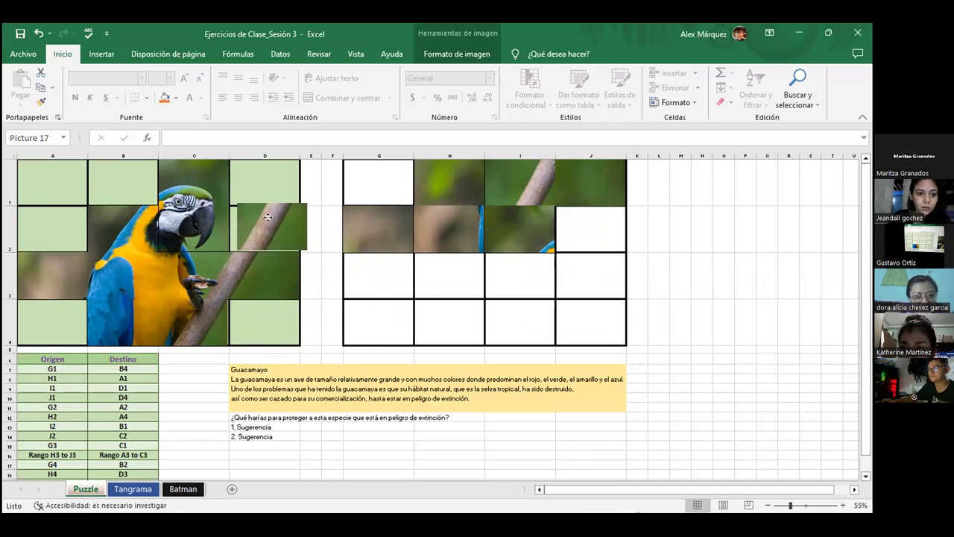
left_click_drag(520, 195, 266, 196)
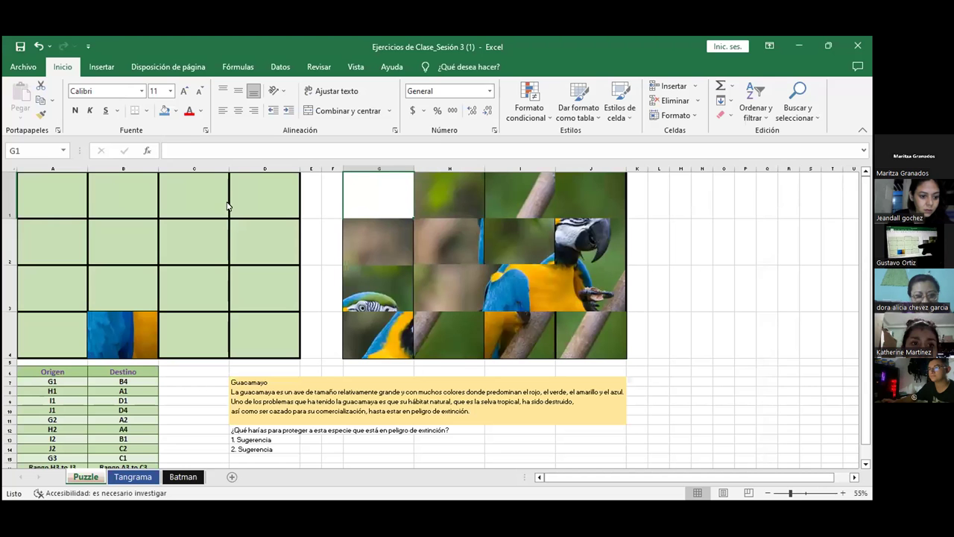
- Move the green background tile from H1 into cell A1 of the left grid
left_click_drag(46, 196, 328, 197)
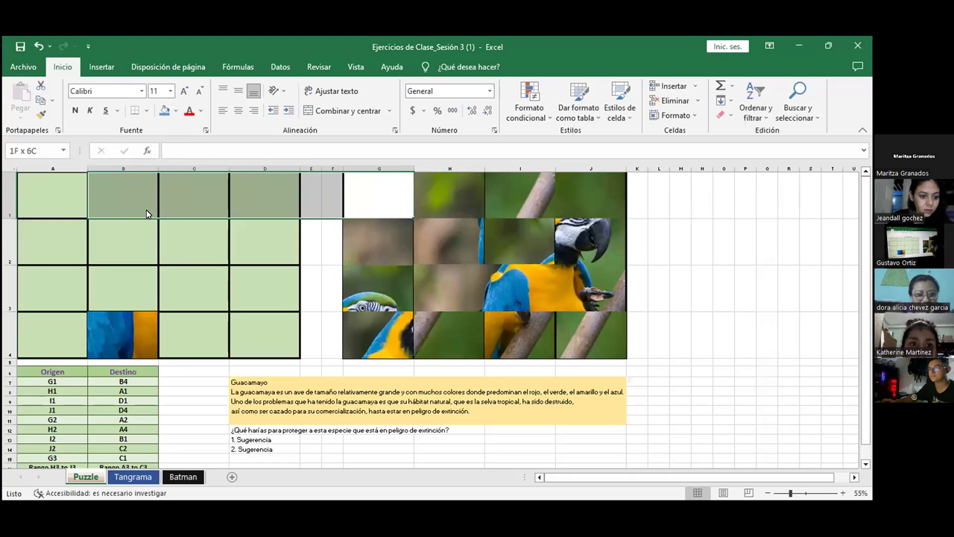
left_click(362, 202)
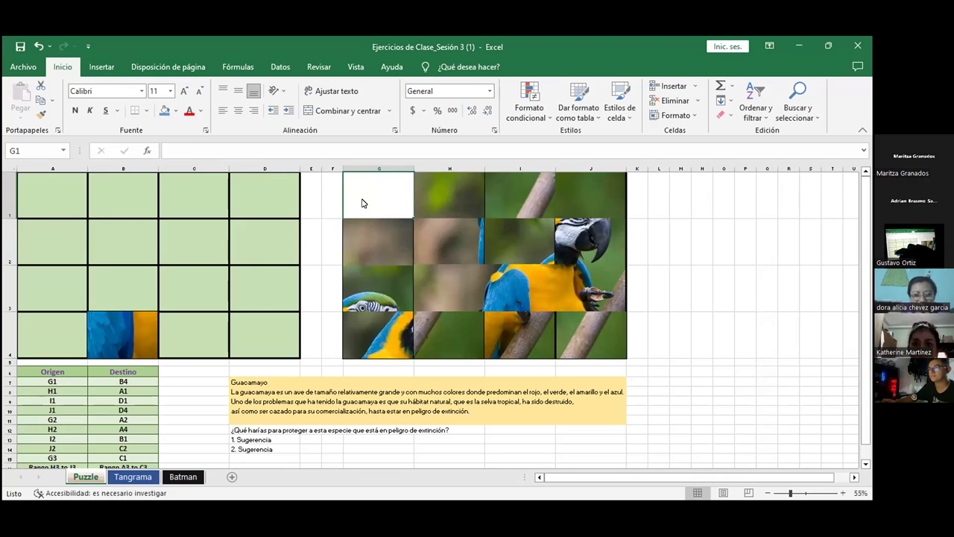
right_click(363, 203)
left_click(358, 197)
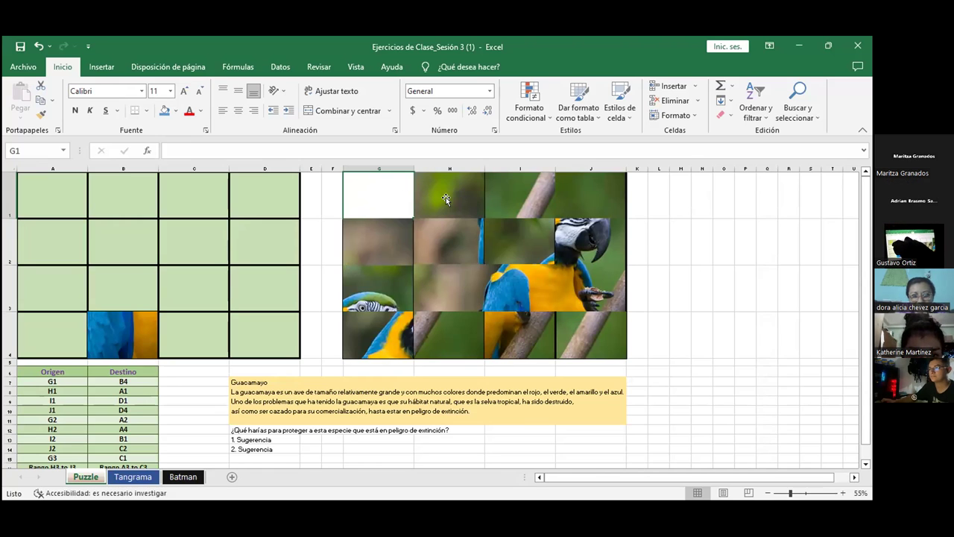
left_click_drag(447, 199, 183, 257)
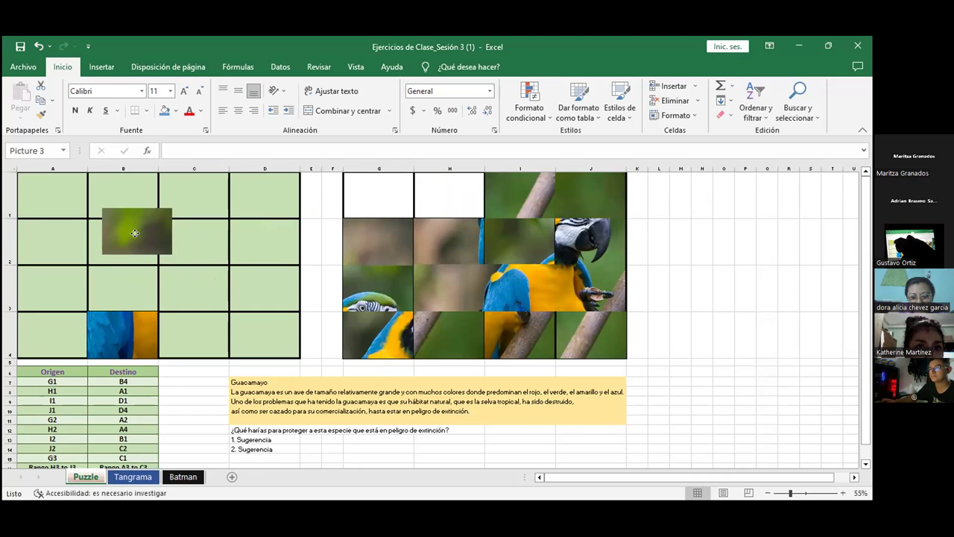
left_click_drag(183, 258, 48, 199)
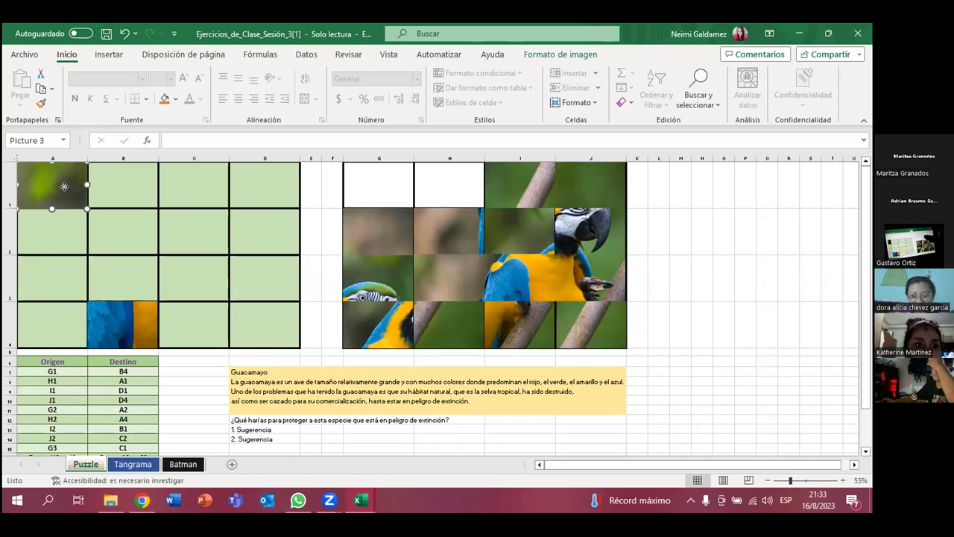
- Shift the green tile from A1 to B1 and select it
left_click_drag(68, 198, 135, 184)
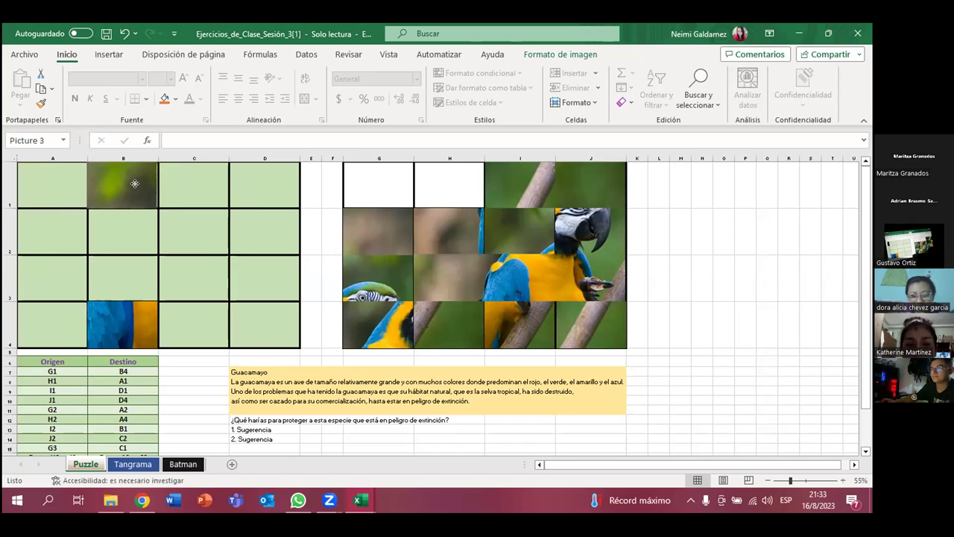
left_click(135, 183)
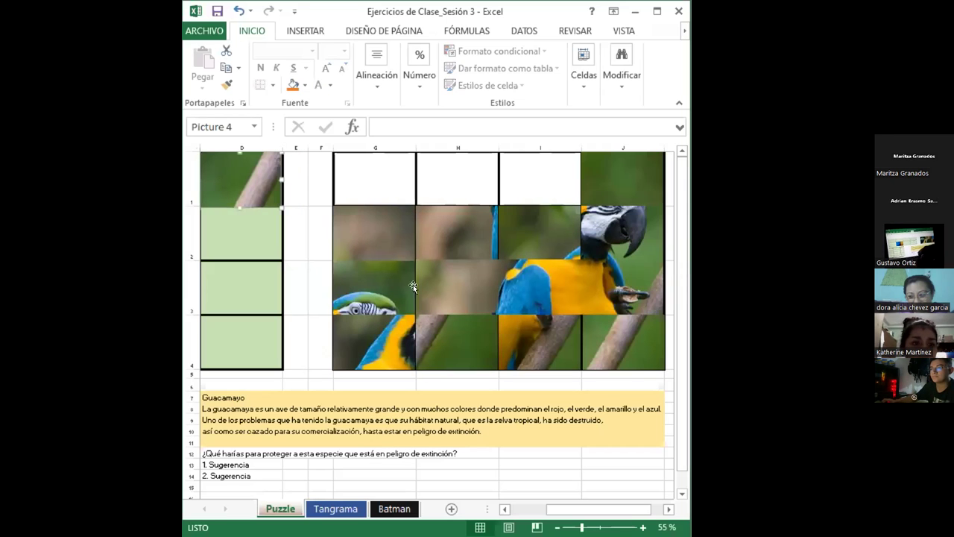
- Move the branch tile from D1 to B1, the green tile from J1 to H1, and the brown tile to A4
left_click_drag(599, 509, 562, 509)
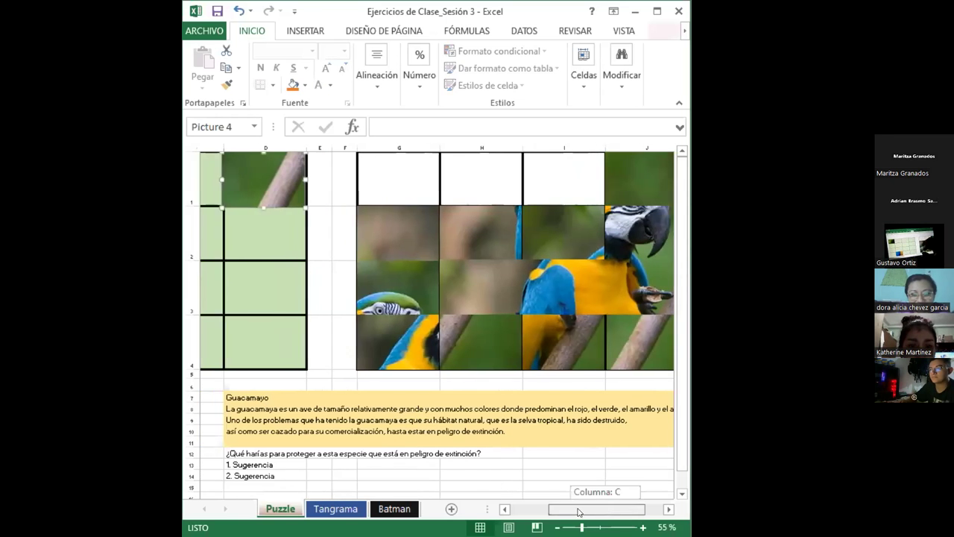
left_click_drag(487, 178, 325, 176)
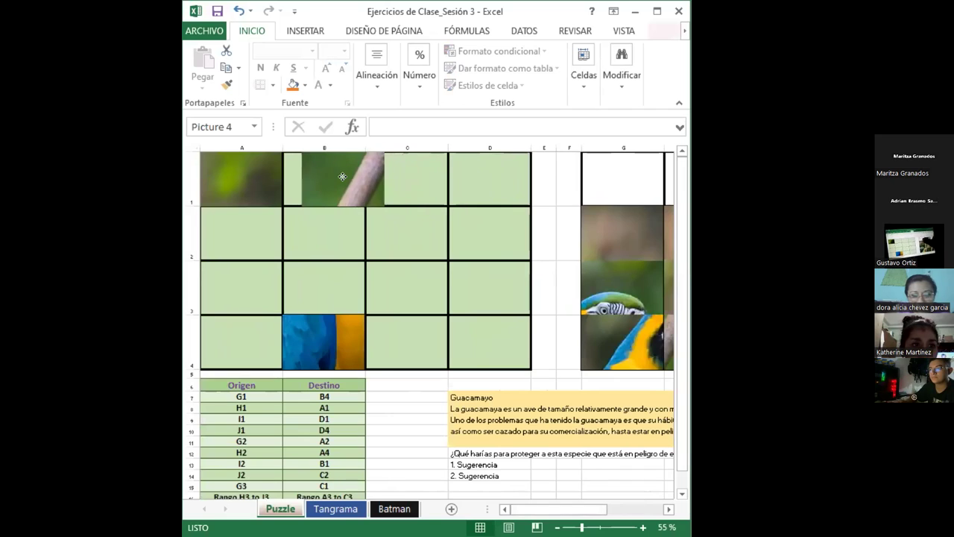
left_click_drag(319, 176, 323, 179)
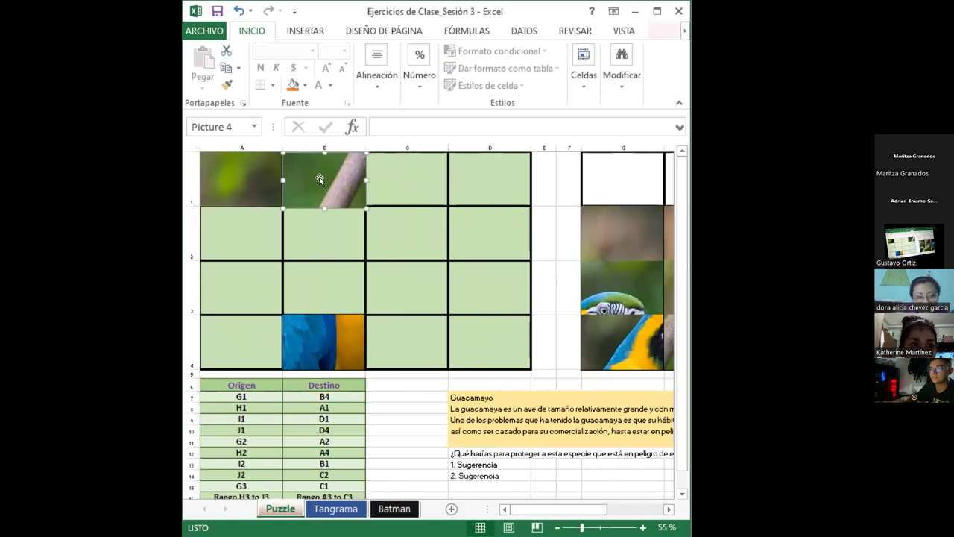
left_click(345, 230)
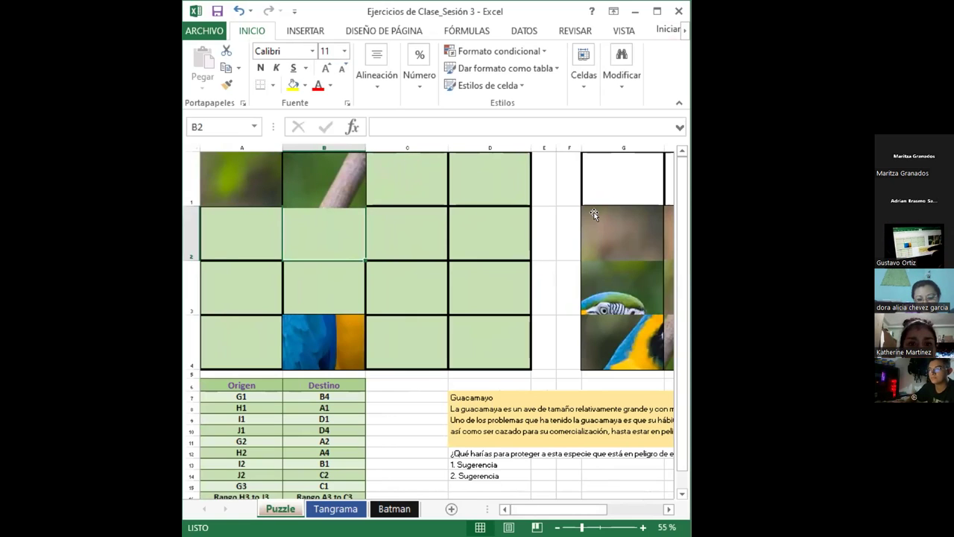
left_click_drag(570, 509, 614, 510)
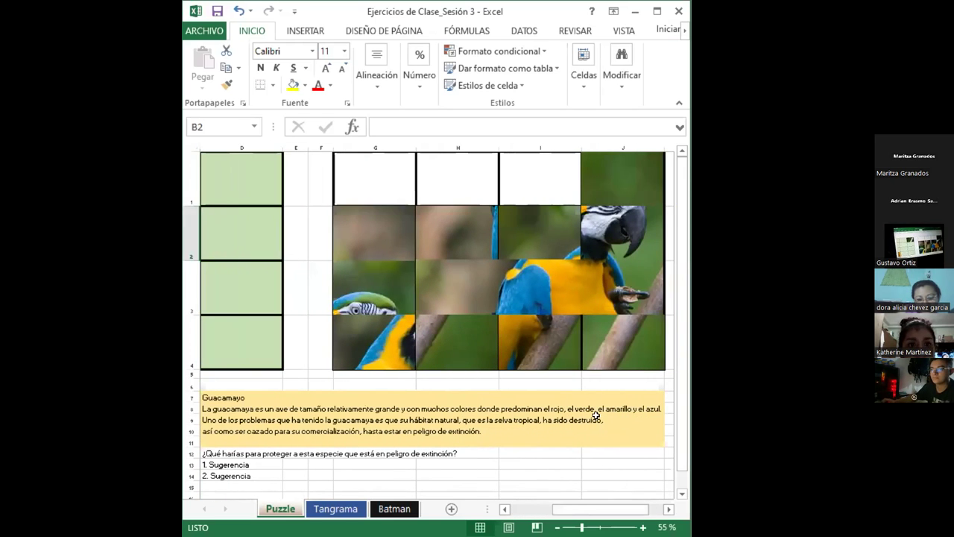
left_click_drag(628, 183, 474, 187)
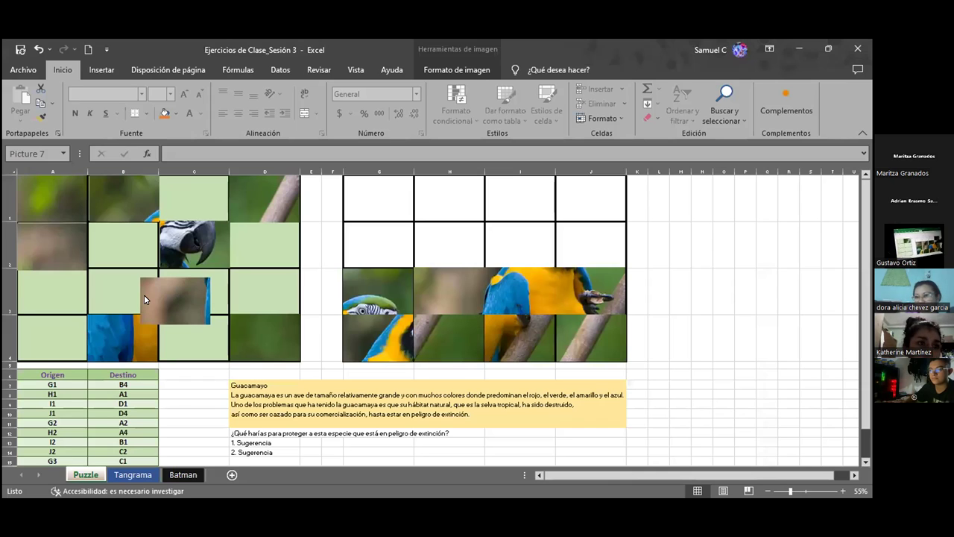
left_click_drag(179, 299, 53, 333)
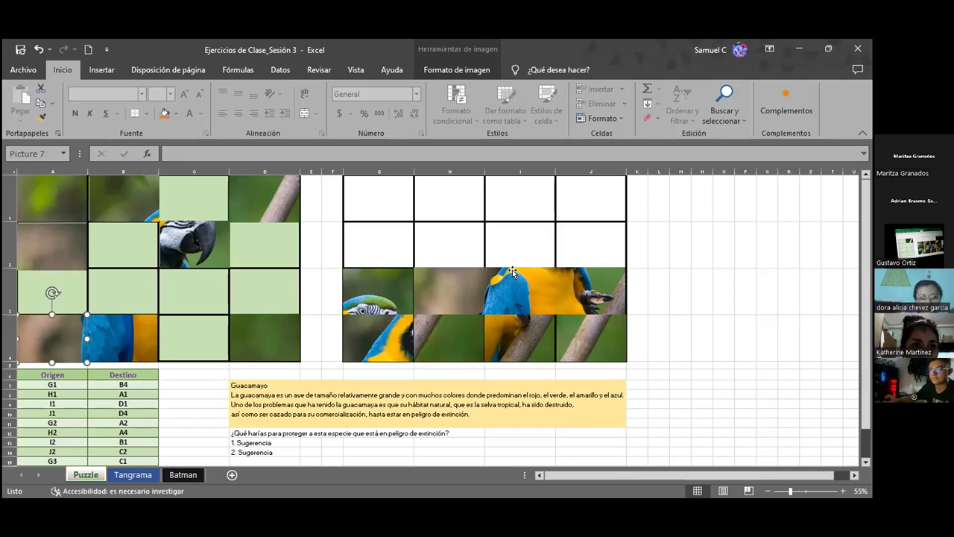
- Move the parrot-head tile from G3 to C1 and the wing tile from G4 to B2
left_click(471, 278)
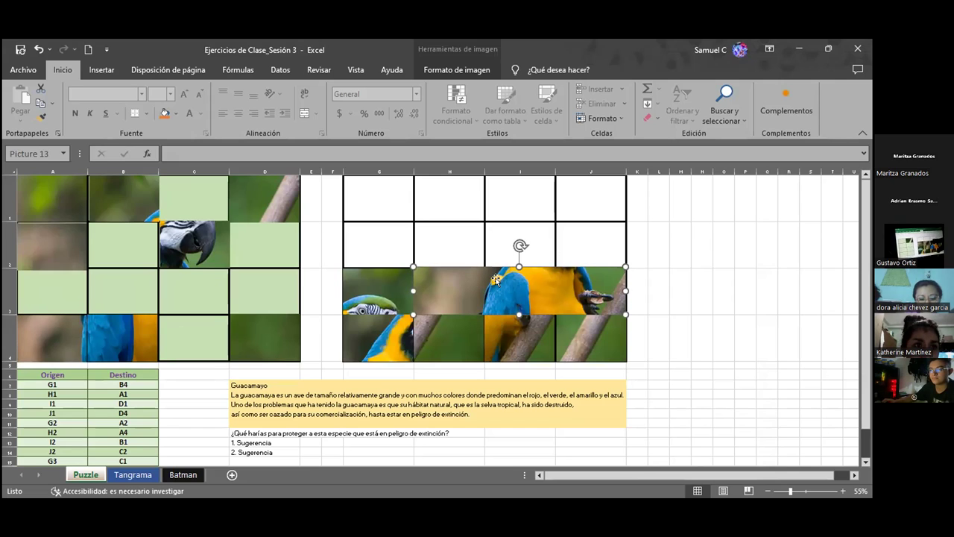
left_click(390, 284)
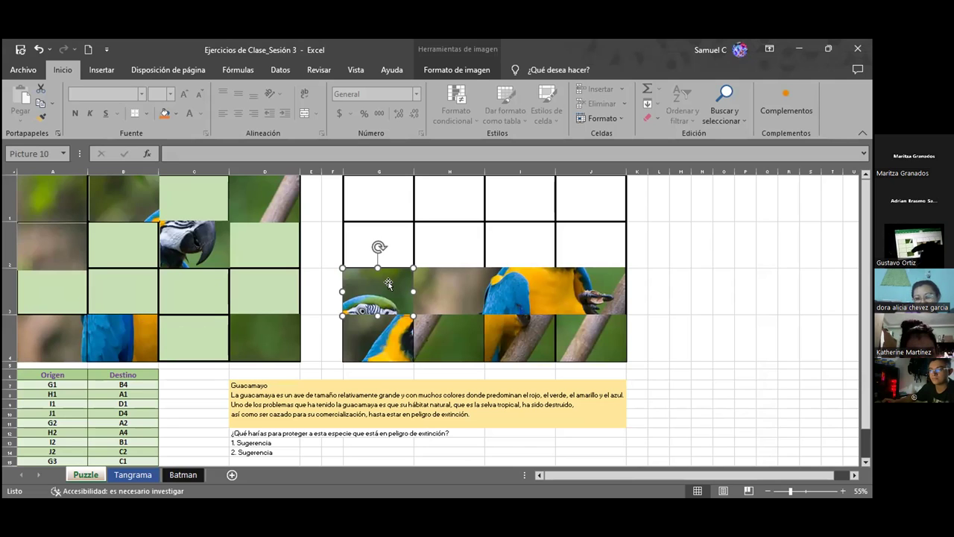
left_click_drag(387, 282, 204, 187)
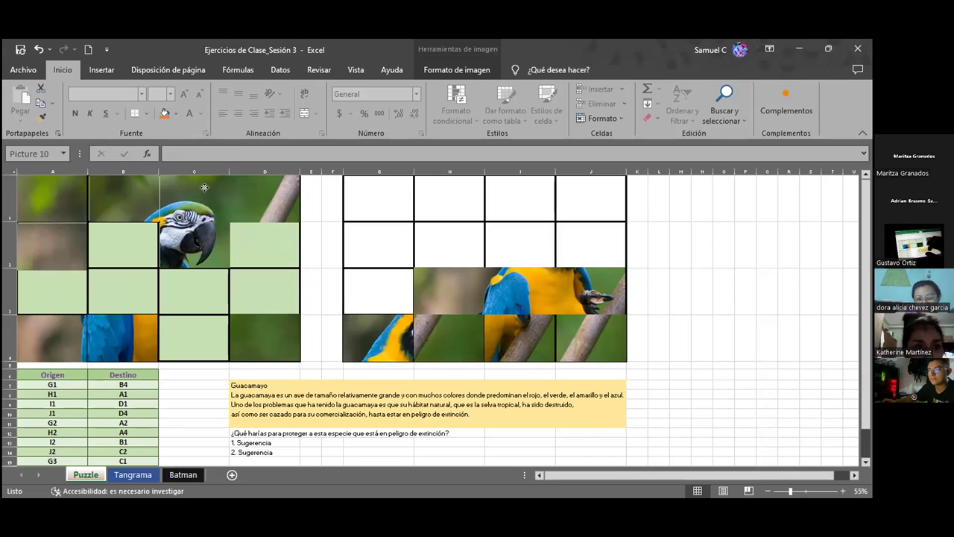
left_click(393, 333)
left_click_drag(390, 332, 139, 243)
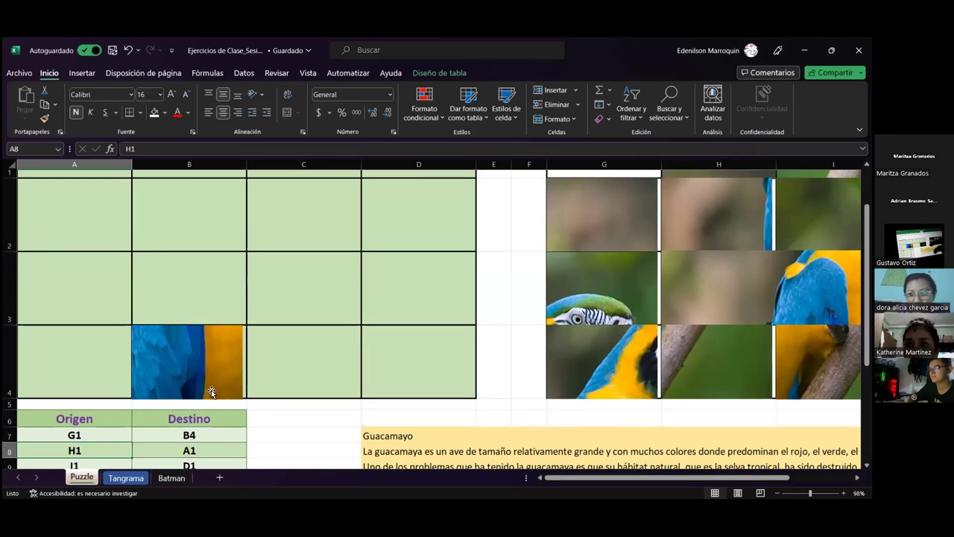
- Drag the green H1 tile onto the left grid at A1
scroll(211, 393, "up", 1)
left_click(719, 210)
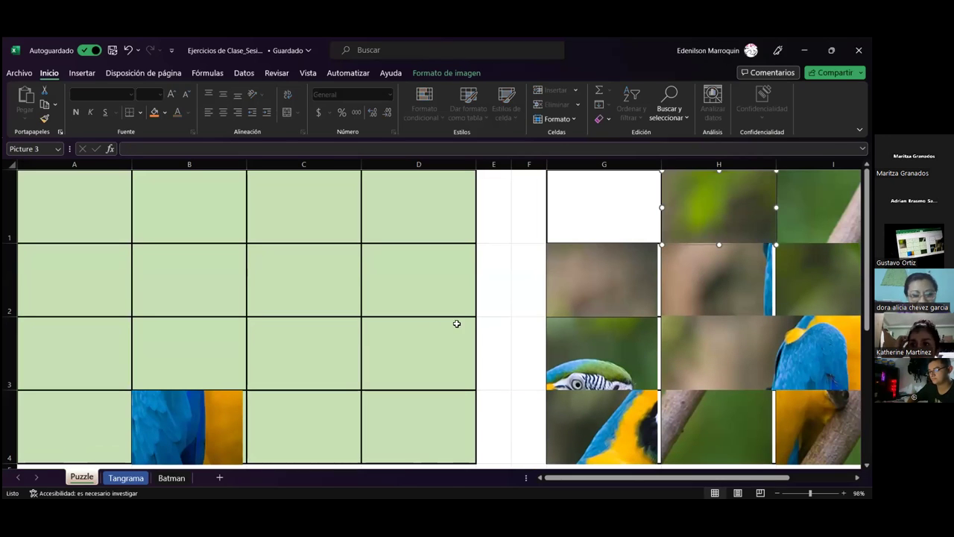
scroll(294, 351, "down", 1)
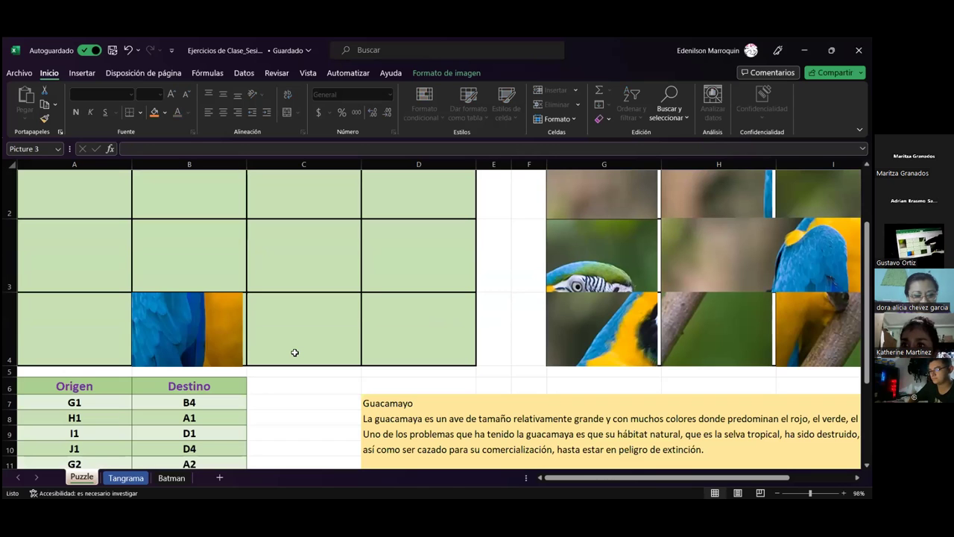
scroll(294, 352, "up", 1)
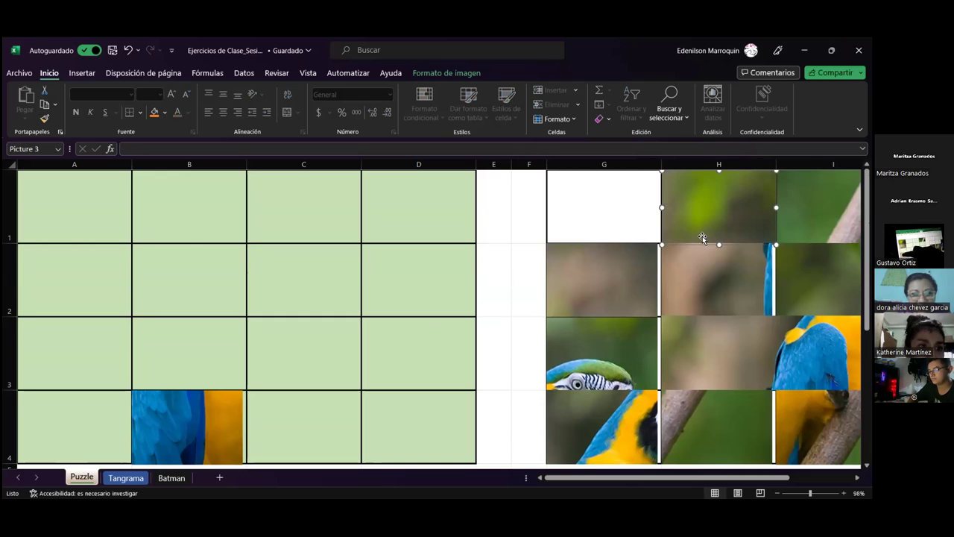
mouse_move(715, 226)
left_mouse_down()
mouse_move(132, 192)
mouse_move(74, 196)
left_mouse_up()
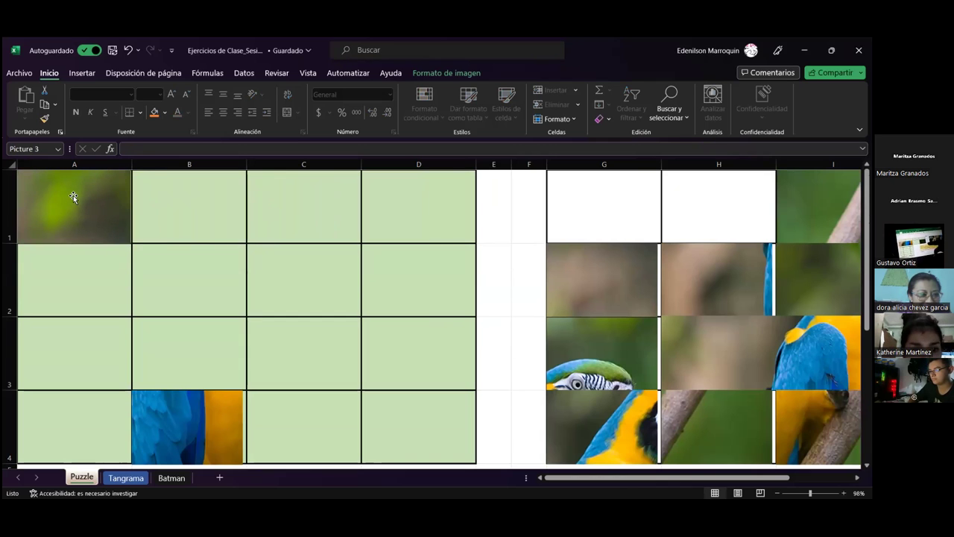
scroll(286, 335, "down", 1)
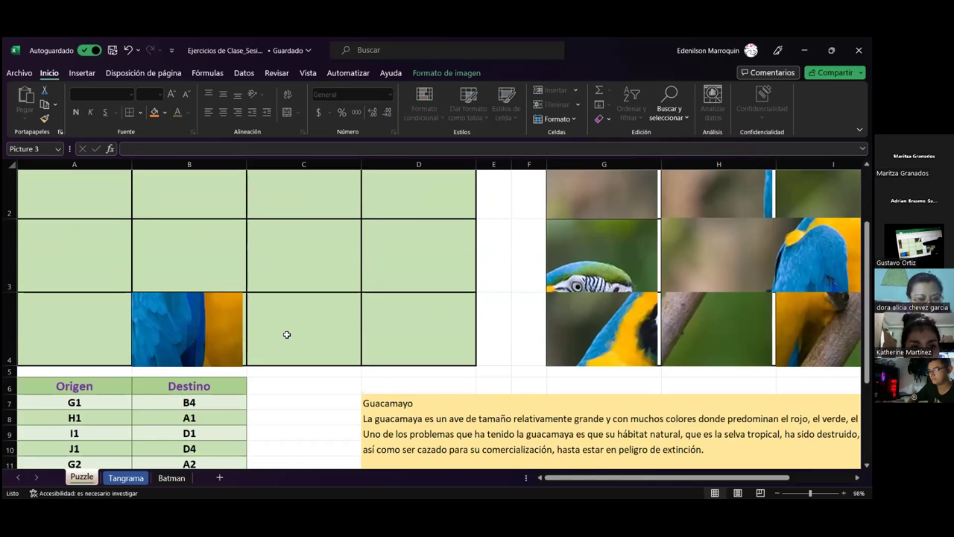
scroll(286, 335, "down", 1)
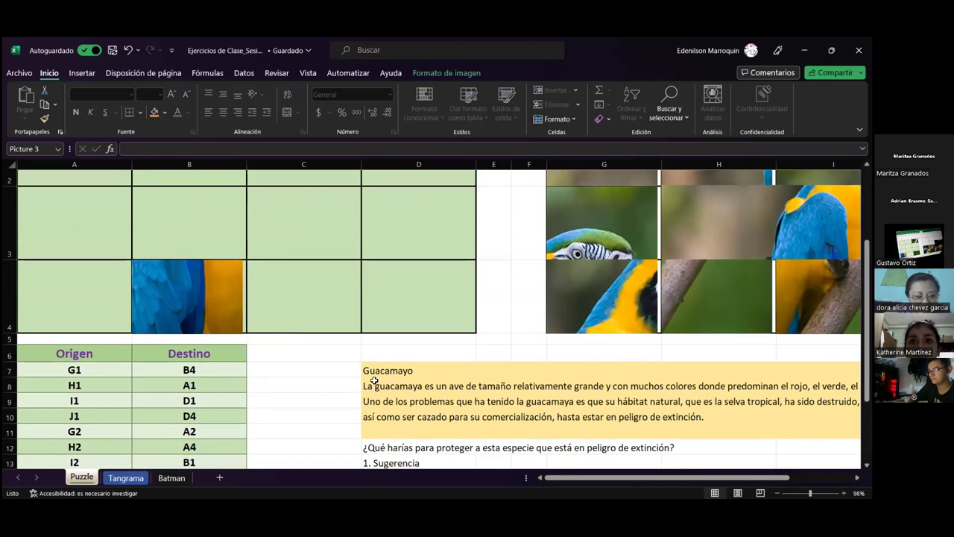
scroll(547, 323, "up", 3)
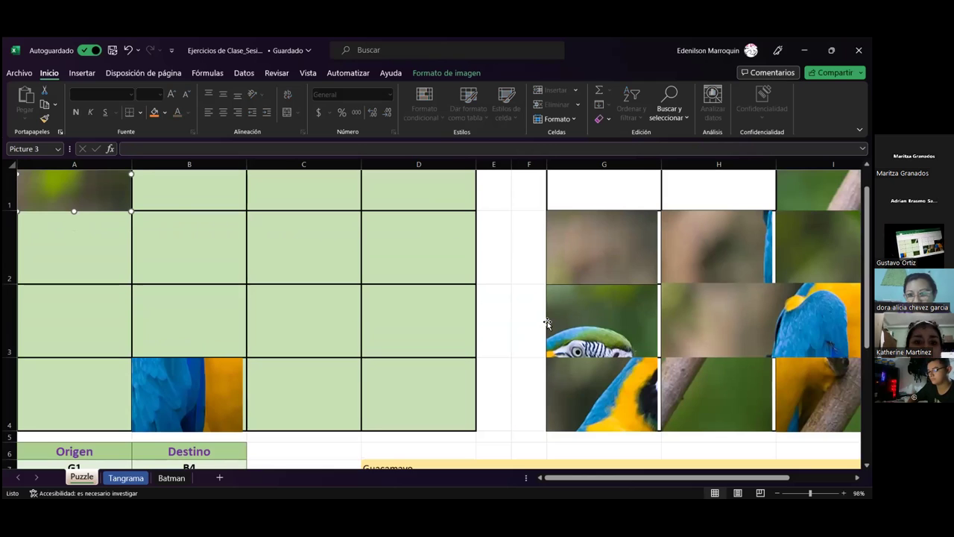
scroll(547, 323, "up", 1)
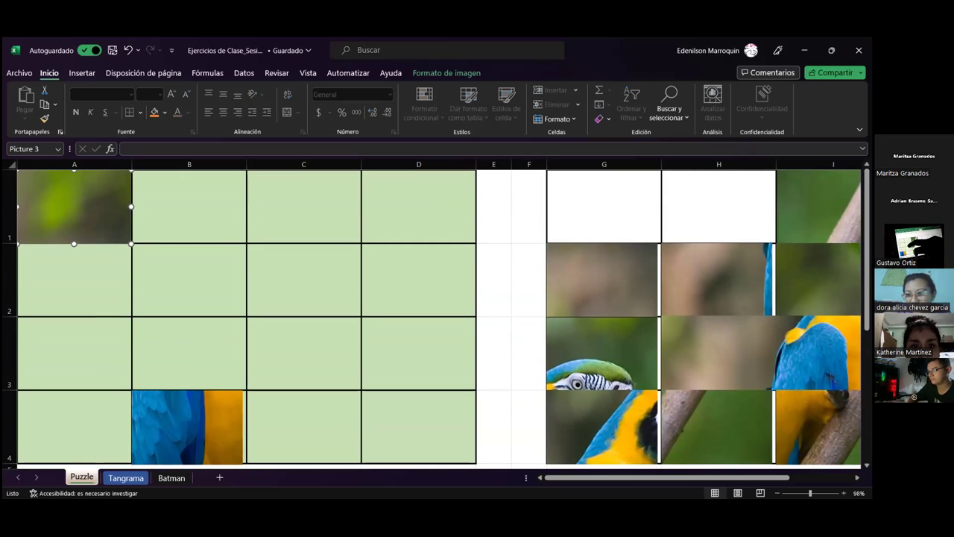
- Fit the branch piece from I1 exactly into cell D1
left_click(819, 207)
mouse_move(814, 205)
left_mouse_down()
mouse_move(659, 243)
mouse_move(369, 183)
left_mouse_up()
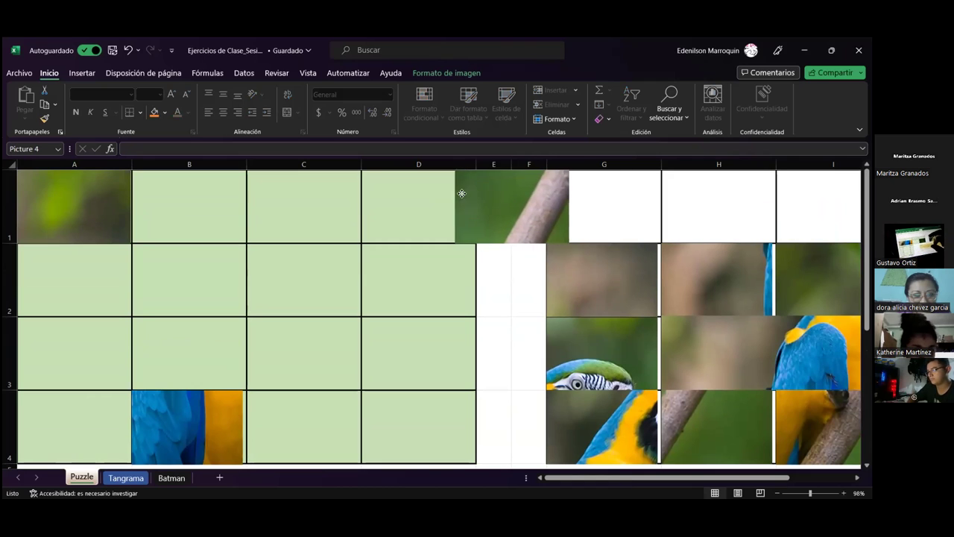
left_click_drag(372, 183, 460, 228)
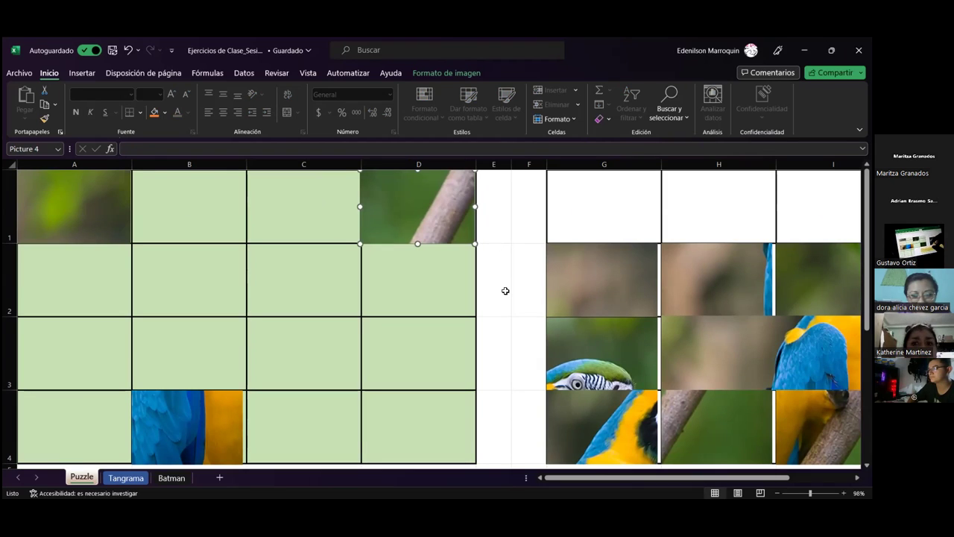
scroll(506, 290, "down", 3)
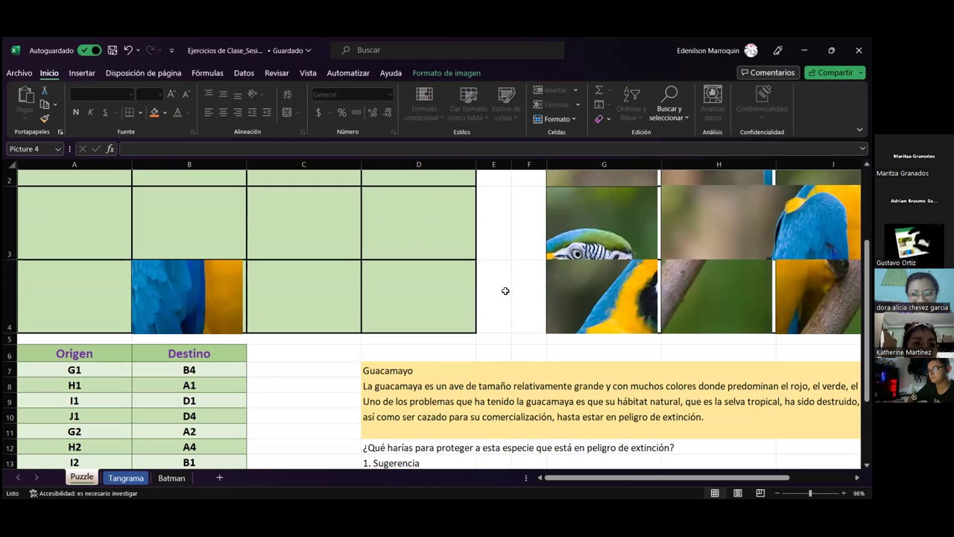
scroll(506, 291, "up", 2)
scroll(505, 290, "up", 1)
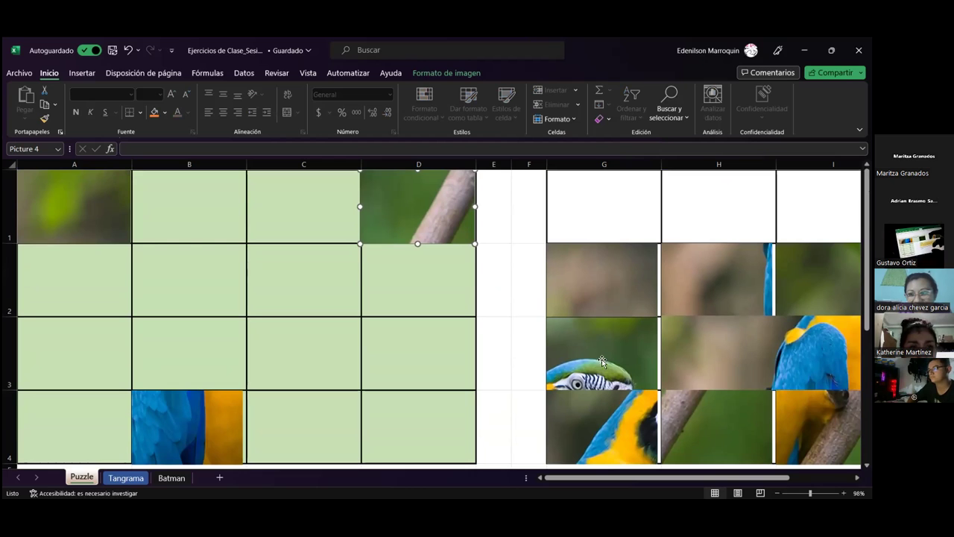
- Bring the parrot-tree piece from J1 onto the grid near D2
left_click_drag(747, 477, 779, 477)
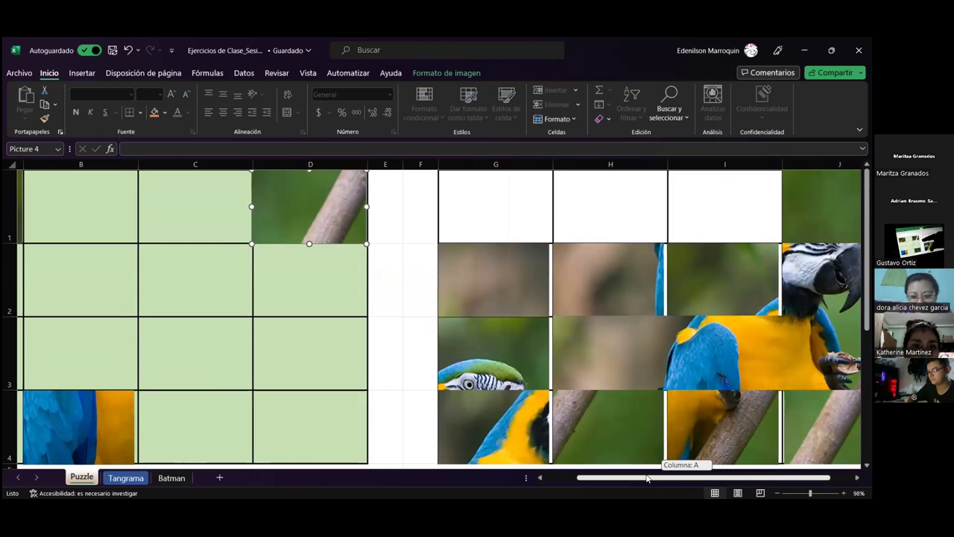
left_click_drag(687, 478, 653, 478)
scroll(358, 317, "down", 1)
scroll(358, 317, "down", 1)
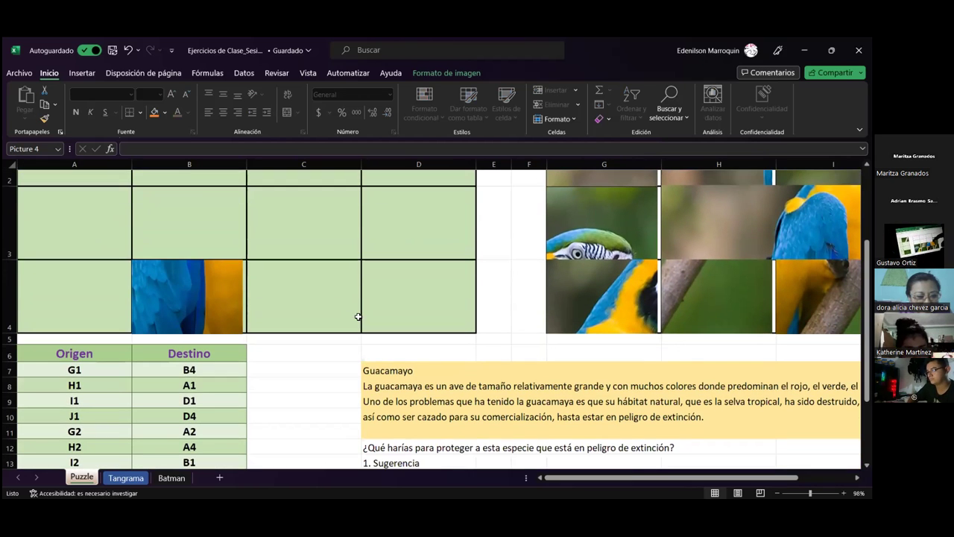
scroll(594, 462, "up", 3)
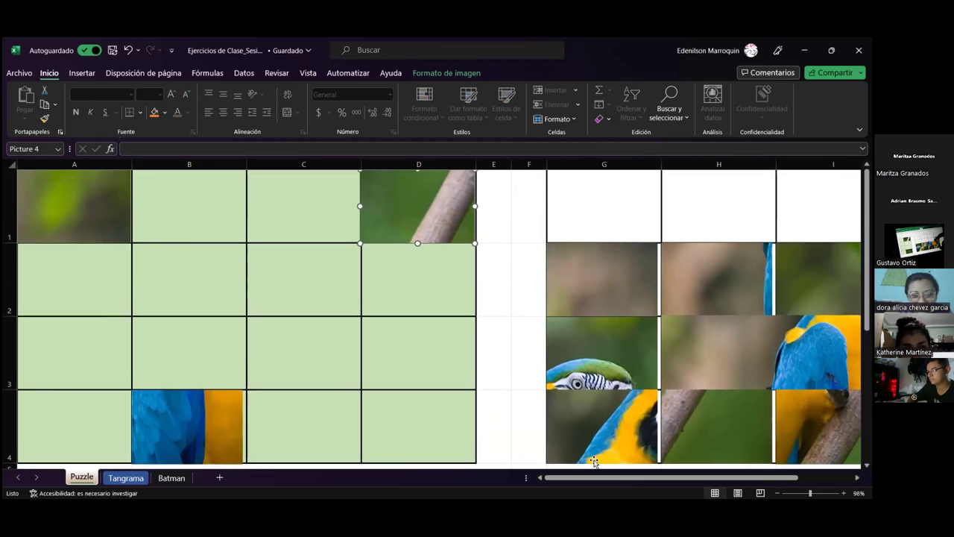
scroll(594, 462, "down", 1)
scroll(594, 461, "down", 2)
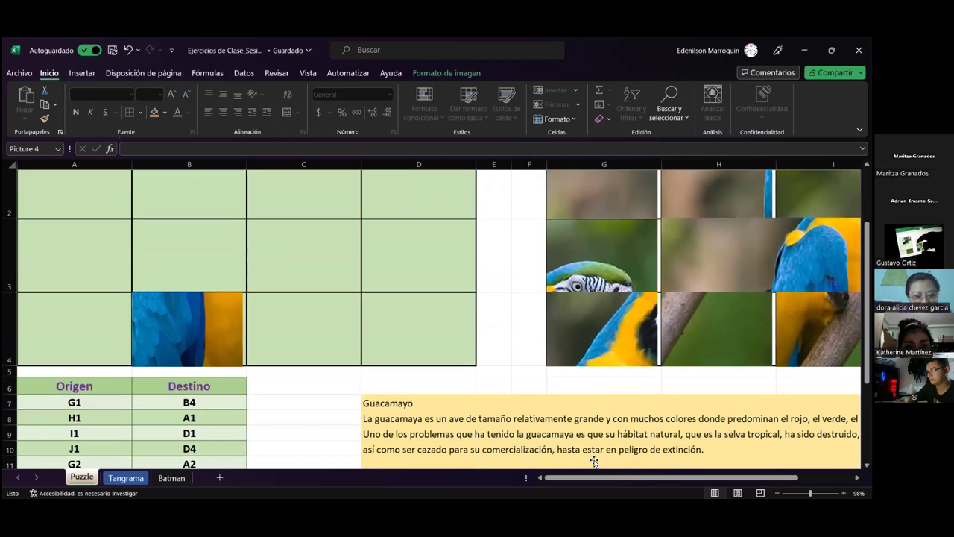
left_click_drag(691, 474, 747, 474)
scroll(709, 265, "up", 2)
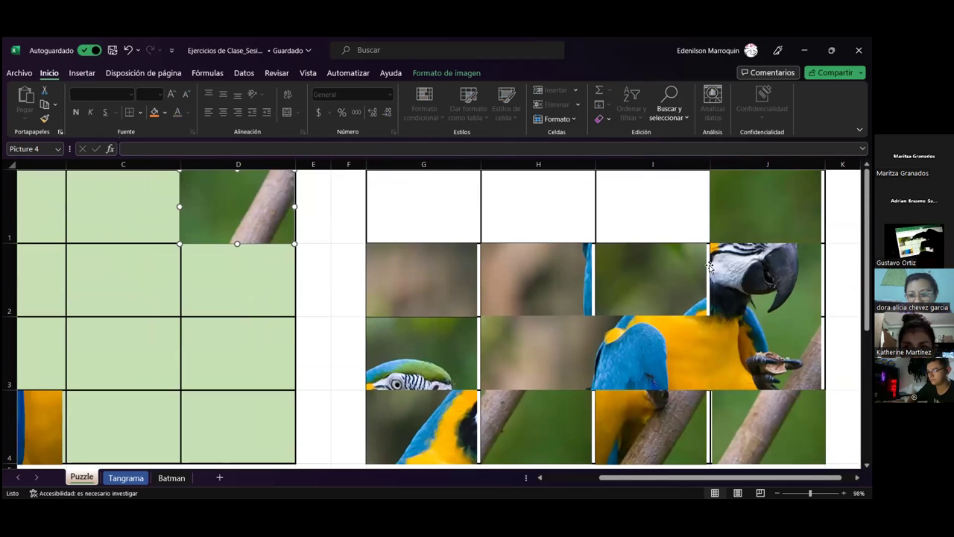
mouse_move(775, 208)
left_mouse_down()
mouse_move(262, 309)
mouse_move(262, 420)
left_mouse_up()
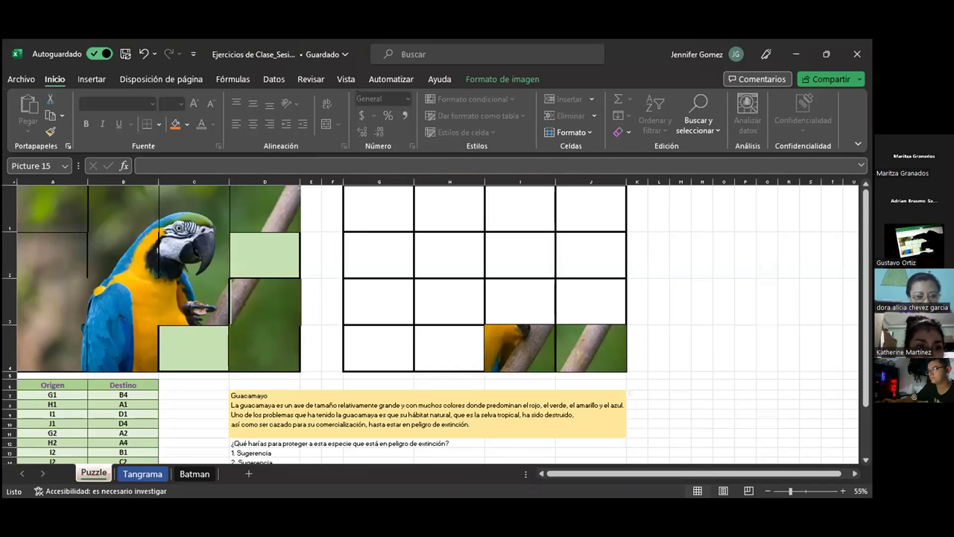
- Pull the parrot piece out of I4, then continue G14's suggestion with 'campaña mediatica en contra a la p'
mouse_move(494, 341)
left_mouse_down()
mouse_move(231, 397)
mouse_move(170, 361)
left_mouse_up()
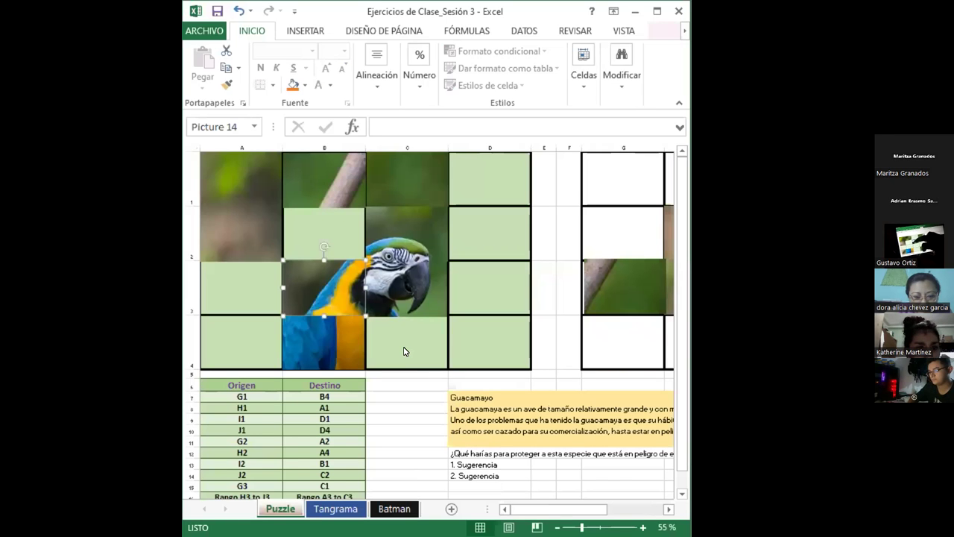
left_click(404, 351)
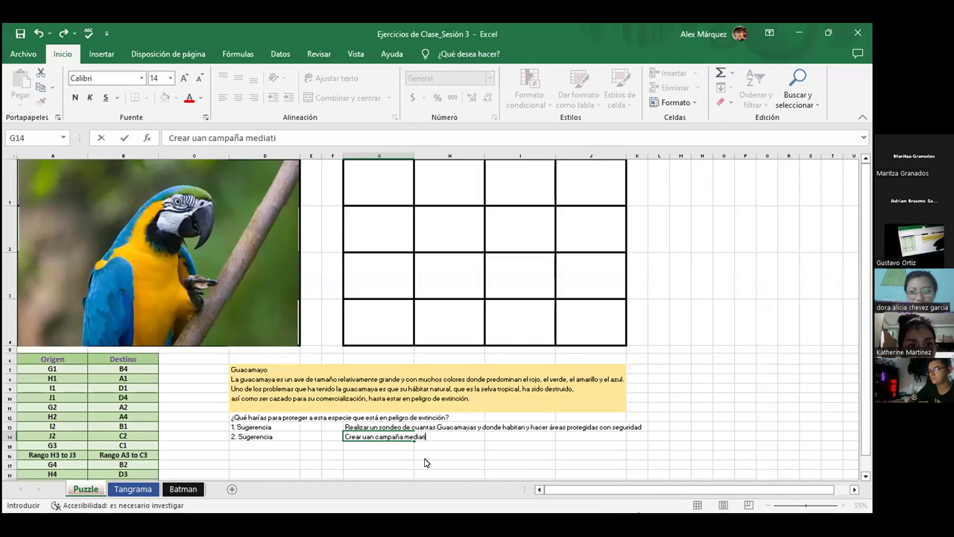
type("campaña mediatica en contra a la p")
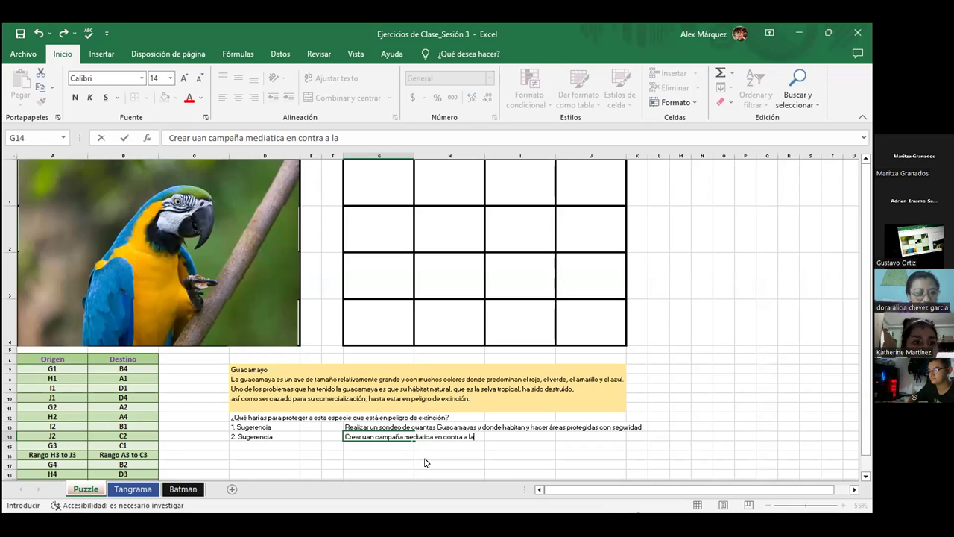
- Reword the G14 suggestion to end 'que ayude a concientizar en la protección de los animales en peligro'
key("BackSpace")
key("BackSpace")
key("BackSpace")
type("de")
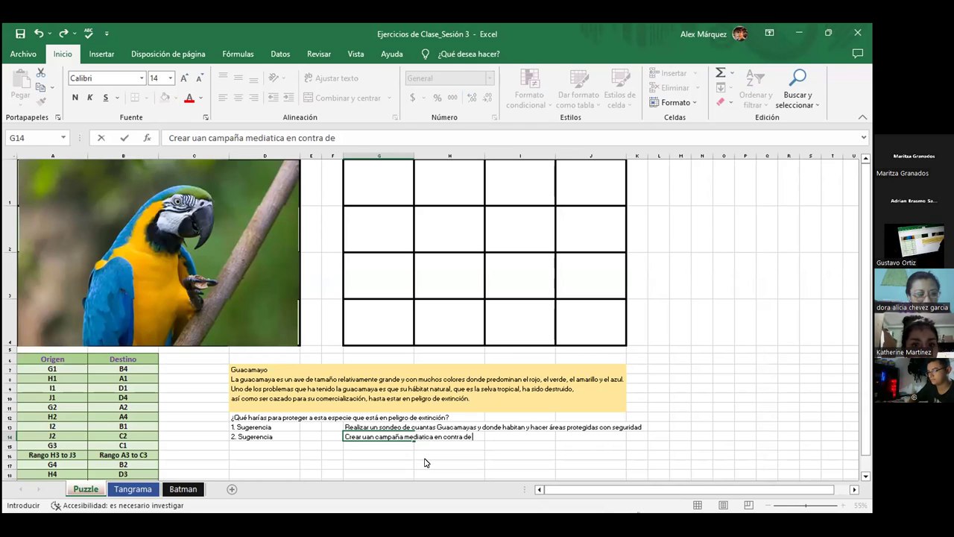
key("BackSpace")
key("BackSpace")
key("BackSpace")
key("BackSpace")
key("BackSpace")
key("BackSpace")
type("pro gua")
key("BackSpace")
key("BackSpace")
key("BackSpace")
key("BackSpace")
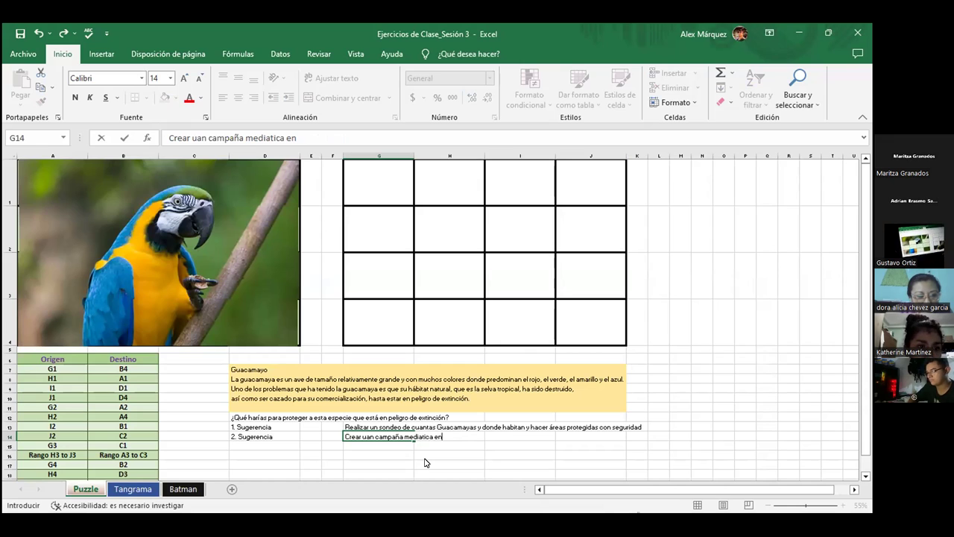
key("BackSpace")
key("BackSpace")
type("que ayude a concientizar p")
key("BackSpace")
type("en la protección de los animales con")
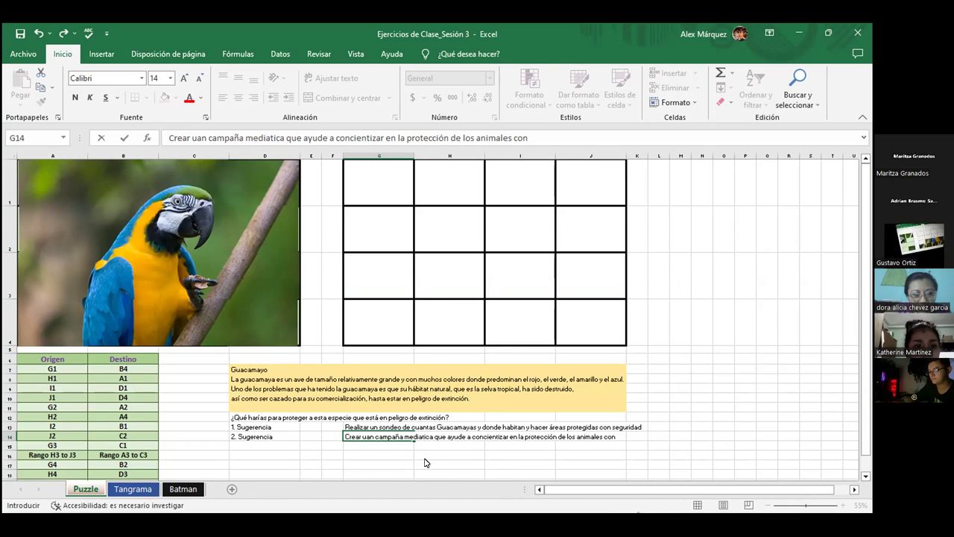
key("BackSpace")
type("en Peli")
key("BackSpace")
key("BackSpace")
key("BackSpace")
type("peligro")
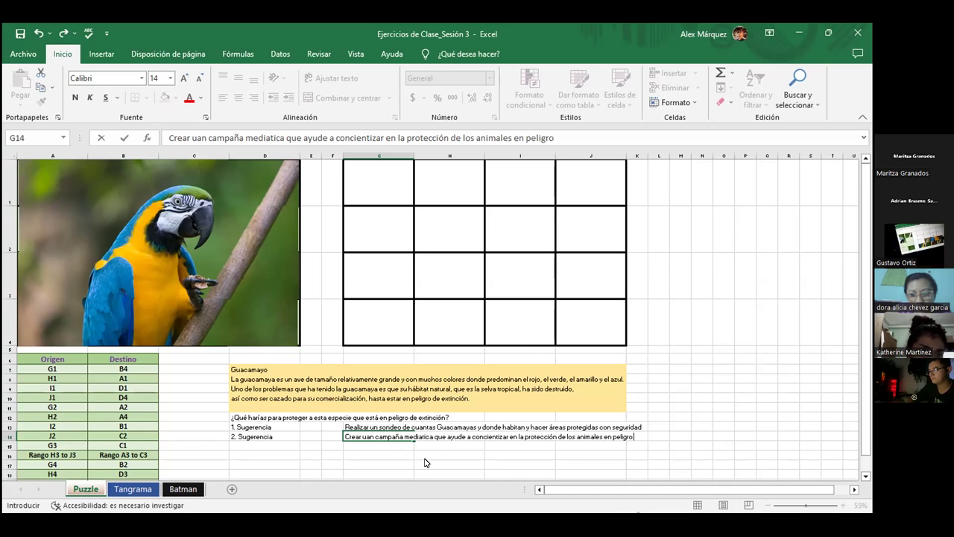
type("on")
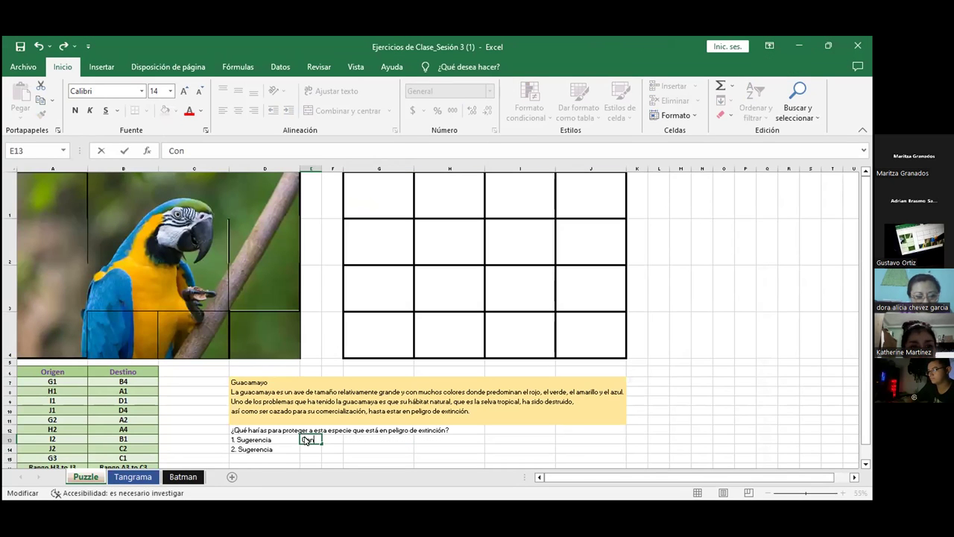
type("cien")
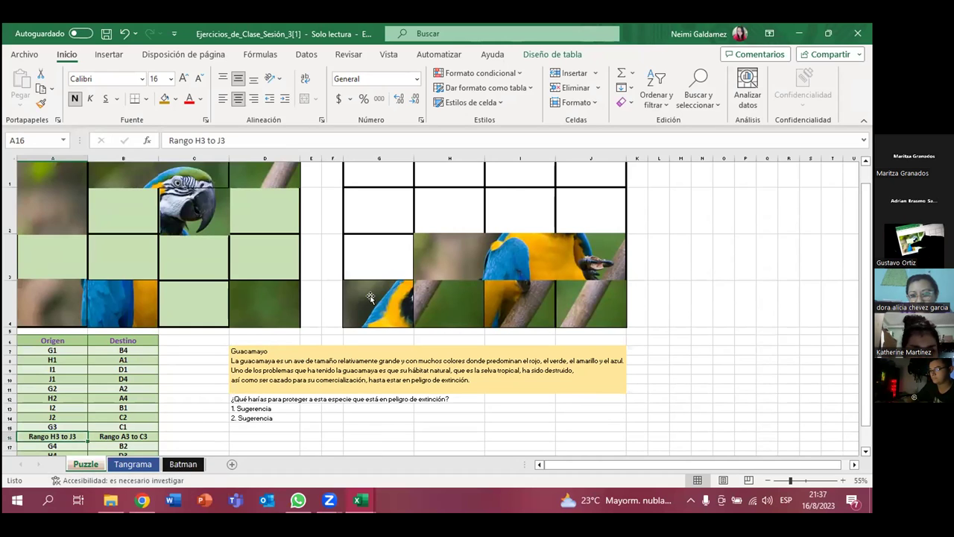
- Slide the Picture 13 parrot piece left into its grid slot and scroll the sheet sideways
left_click(469, 247)
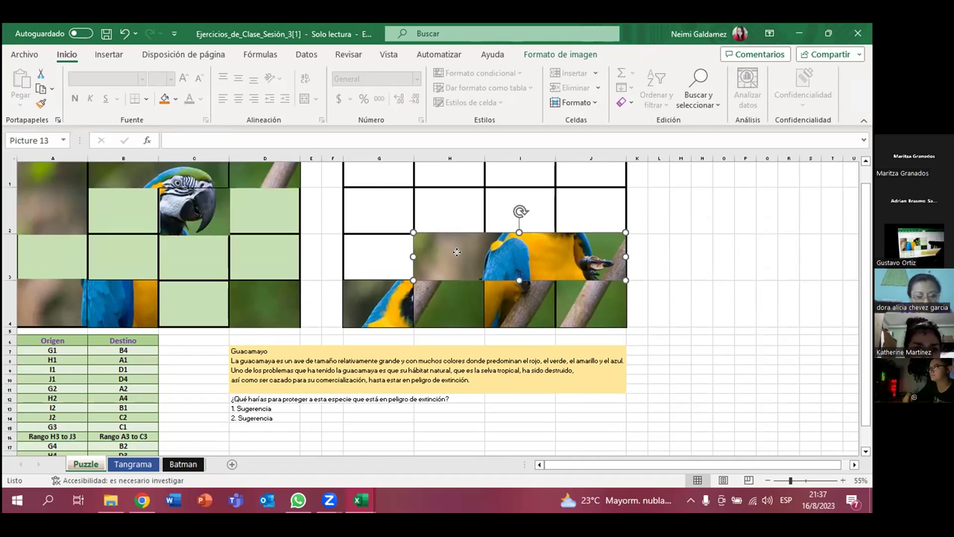
left_click_drag(457, 254, 64, 252)
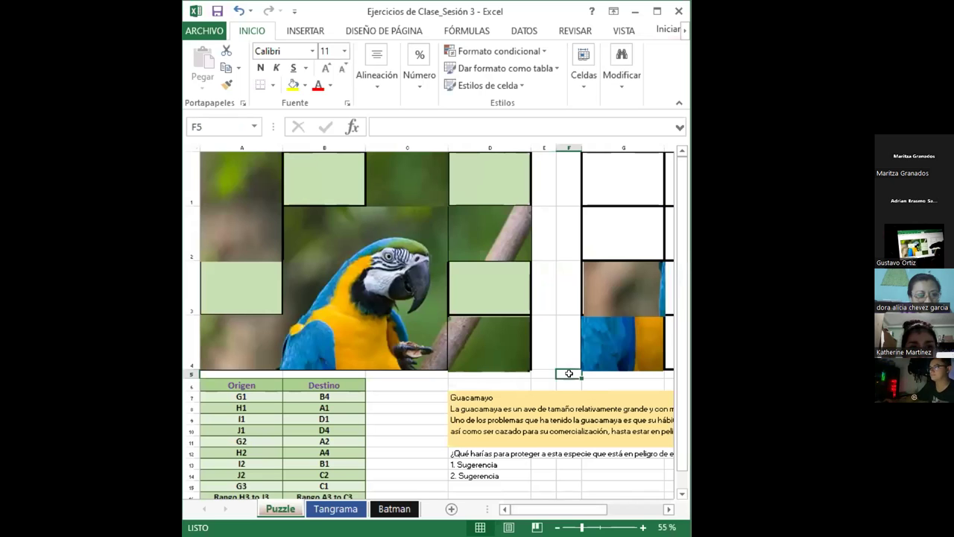
left_click_drag(581, 509, 633, 500)
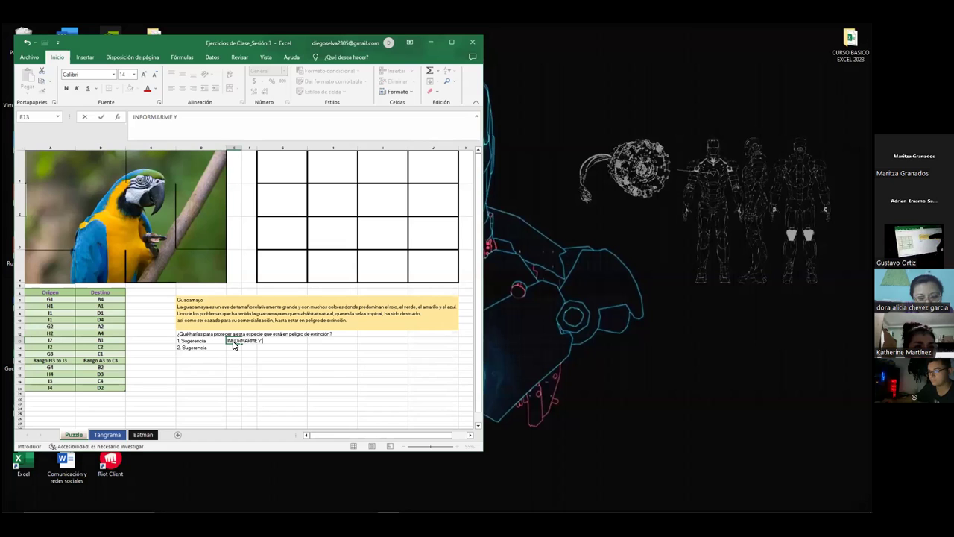
- Extend the first suggestion in E13 by typing 'CONCIENTI' after 'INFORMARME Y'
type(" C")
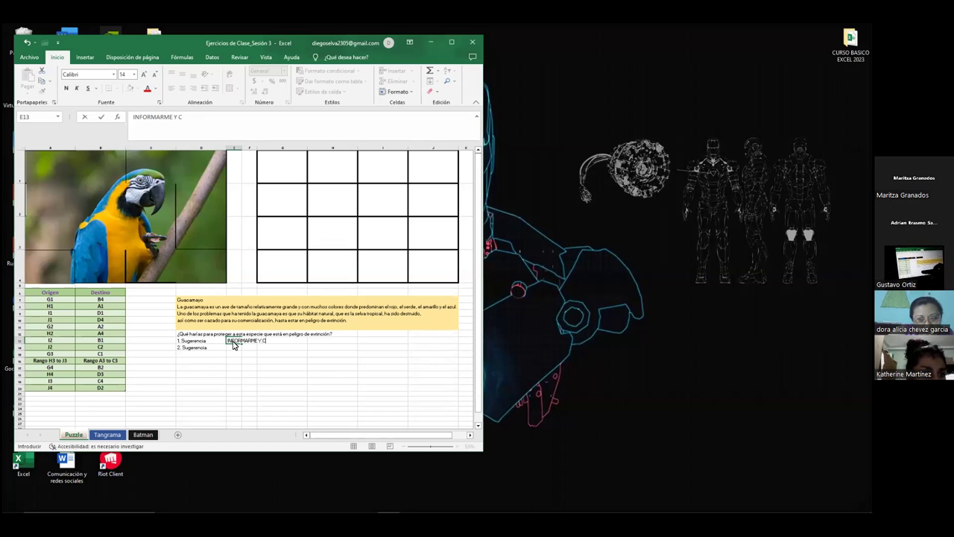
type("ONCIEN")
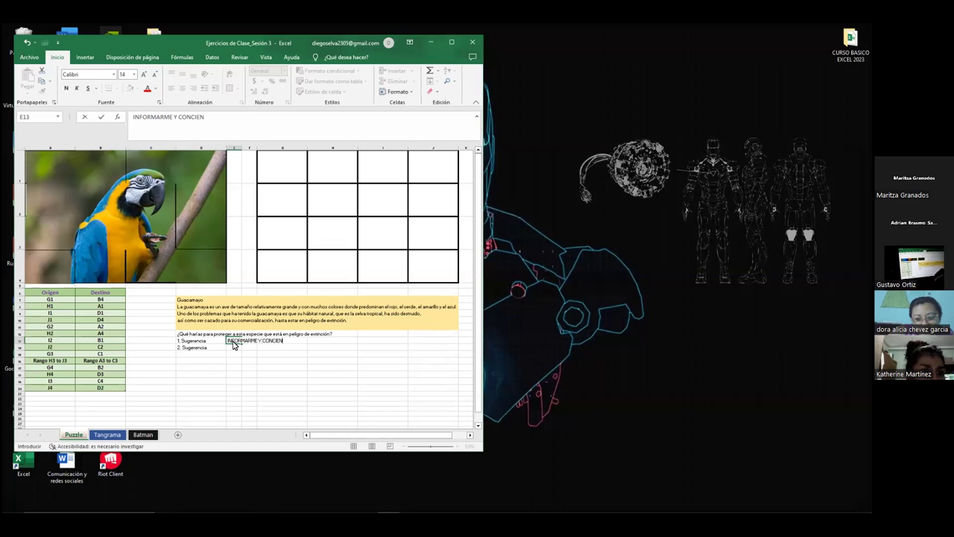
type("TI")
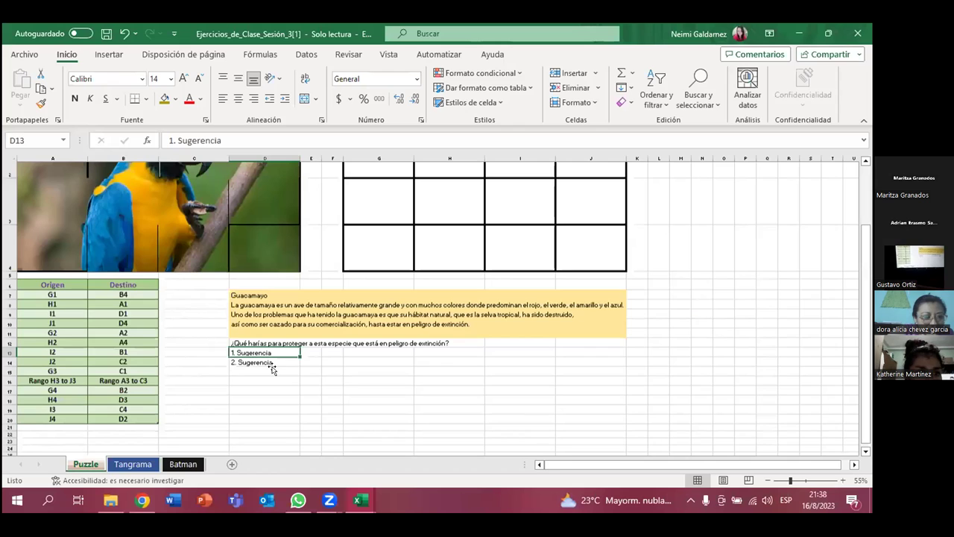
- Start editing cell D13, then switch to the host's workbook showing the Puzzle sheet
scroll(272, 368, "up", 1)
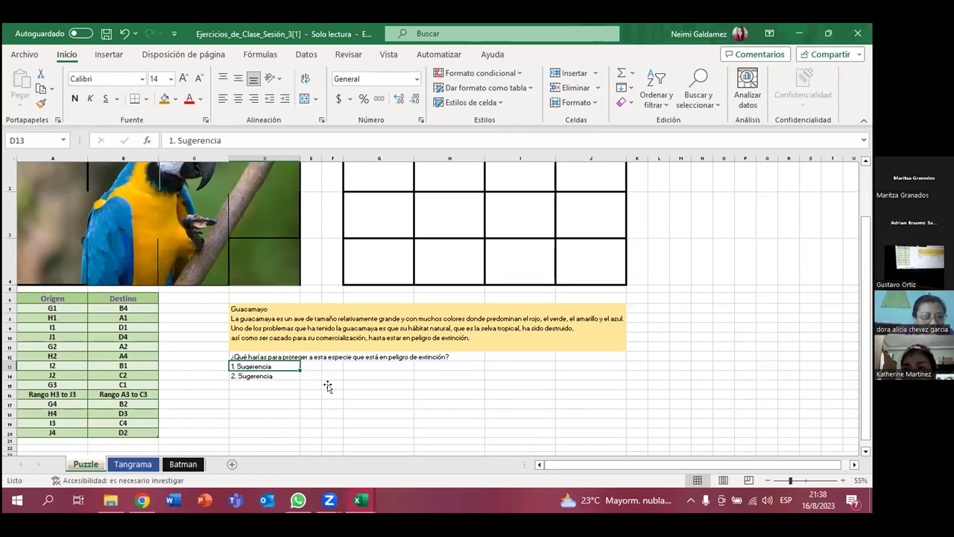
double_click(279, 366)
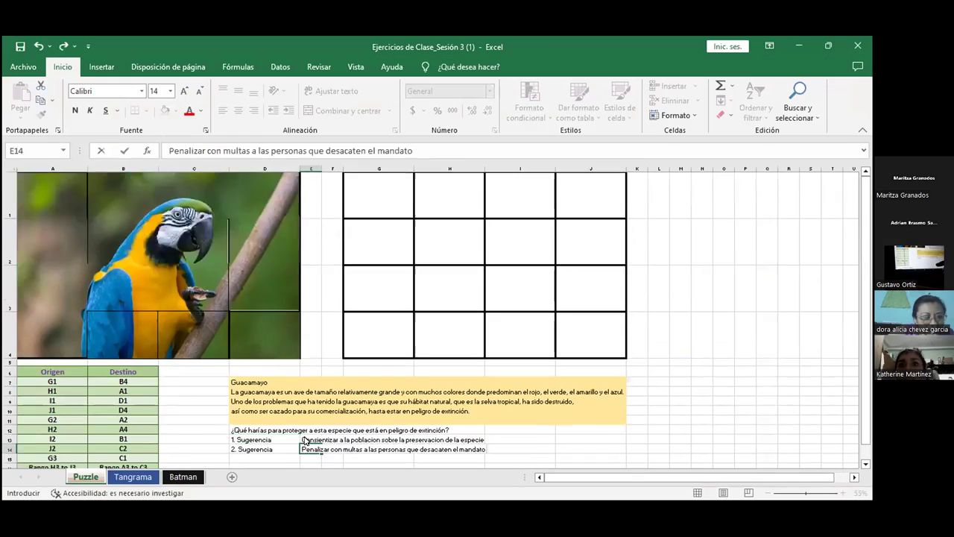
left_click(148, 473)
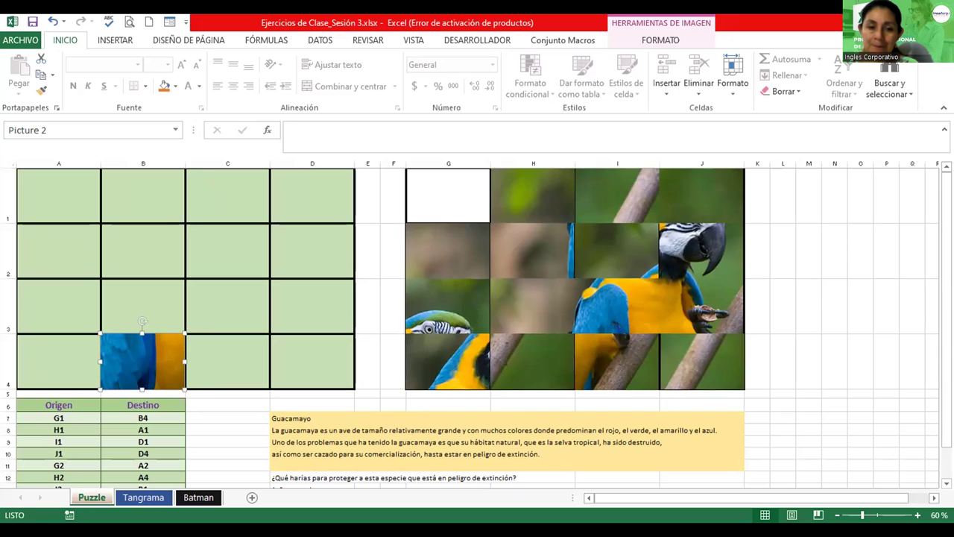
- Show the Tangrama sheet and select empty cell I9 beside the tangram square
left_click(147, 498)
left_click(414, 273)
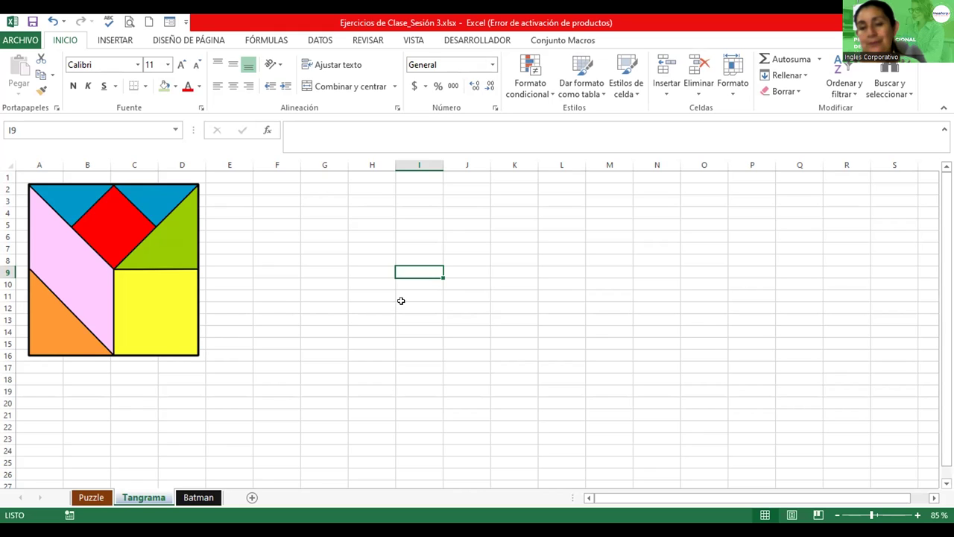
- Nudge the tangram picture slightly up and left, then deselect it by selecting cell F3
left_click_drag(140, 212, 121, 199)
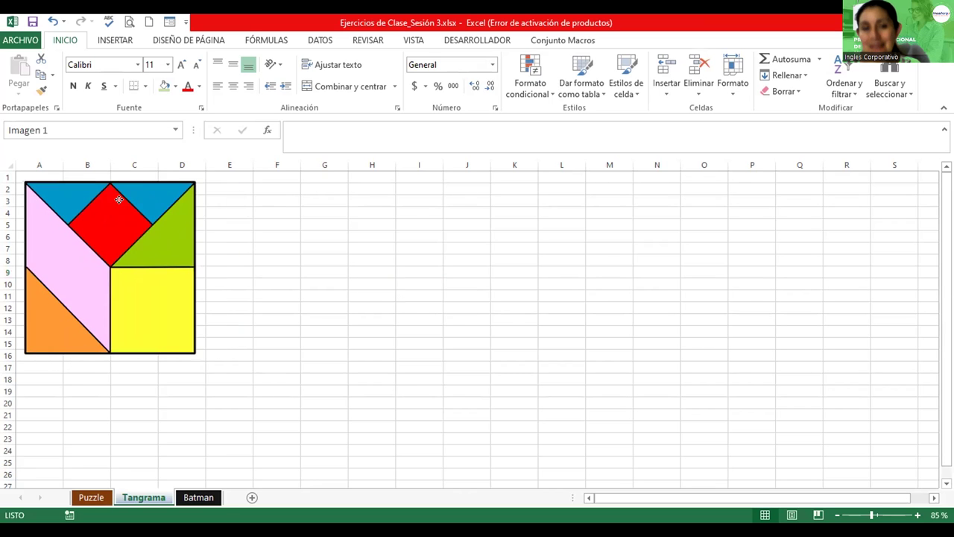
left_click(277, 198)
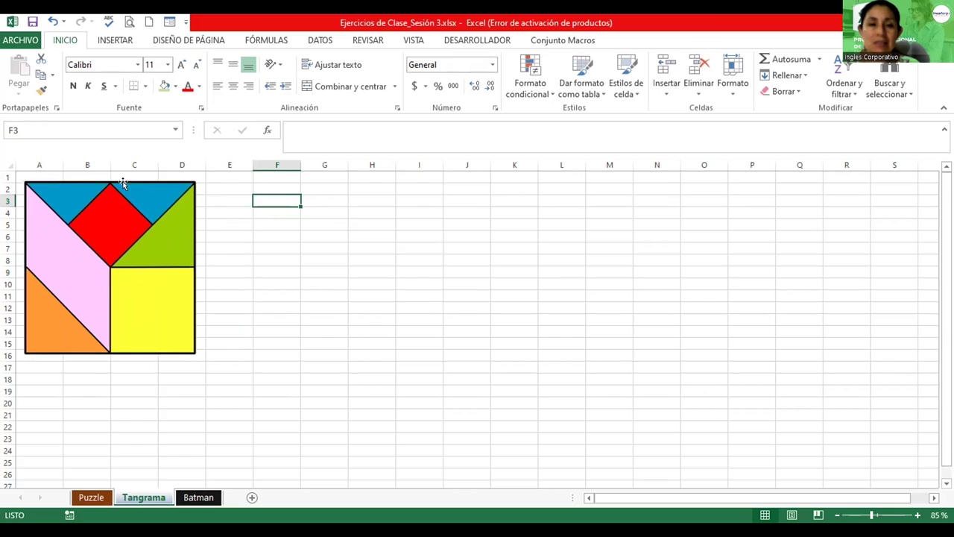
left_click(106, 39)
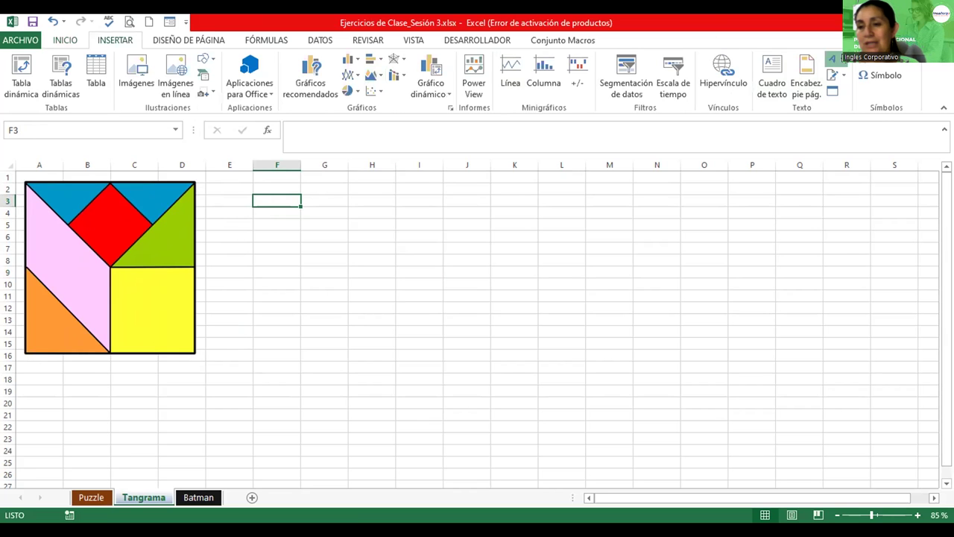
- Add a blue outlined WordArt reading 'Tangrama' at the sheet's upper right near columns M–P
left_click(835, 58)
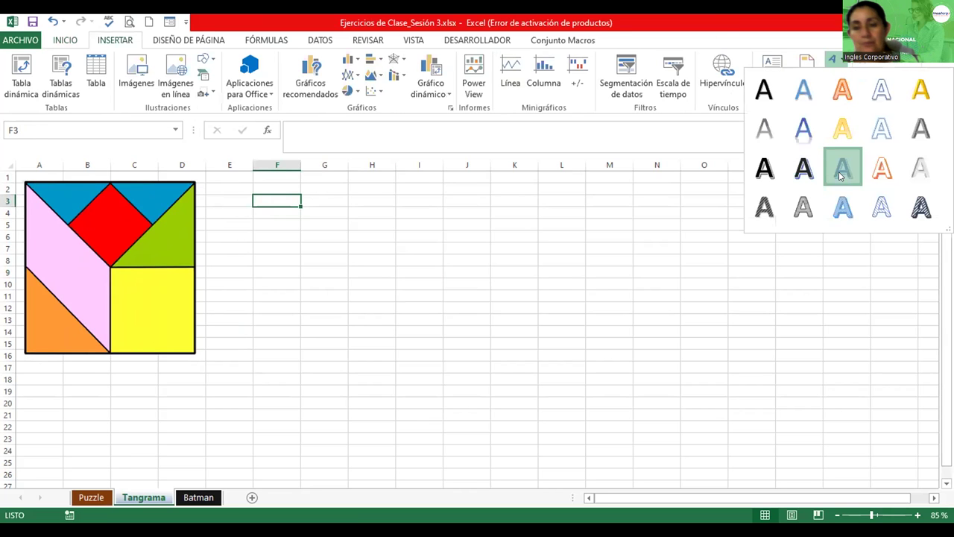
left_click(841, 170)
type("Tangrama")
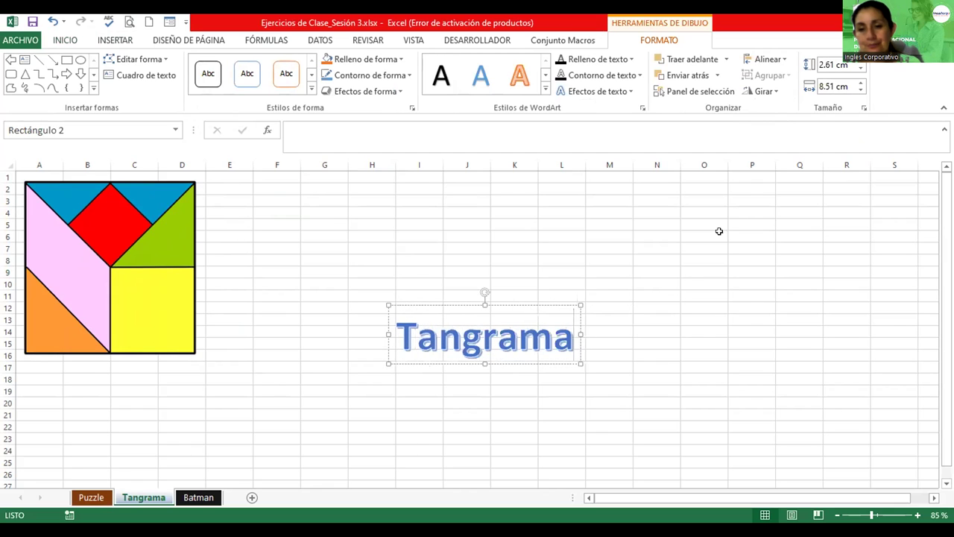
mouse_move(524, 363)
left_mouse_down()
mouse_move(747, 222)
mouse_move(713, 221)
left_mouse_up()
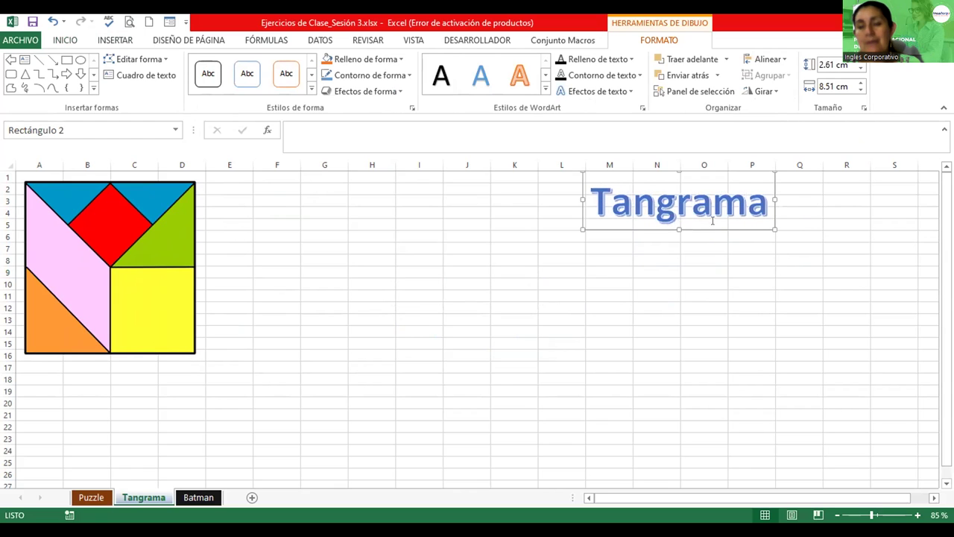
left_click(86, 243)
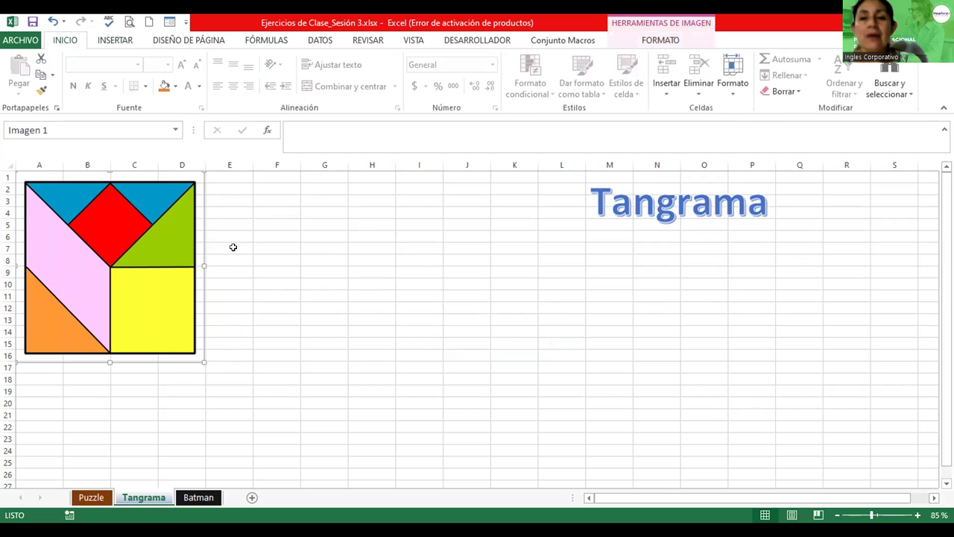
left_click(272, 243)
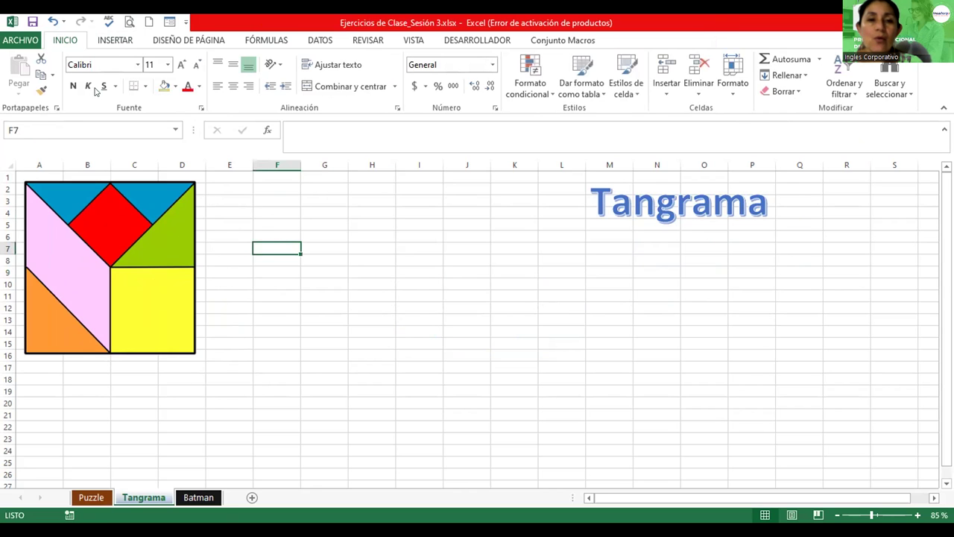
- Draw a rectangle from G2 to about J15 and give it a yellow gradient shape style
left_click(116, 41)
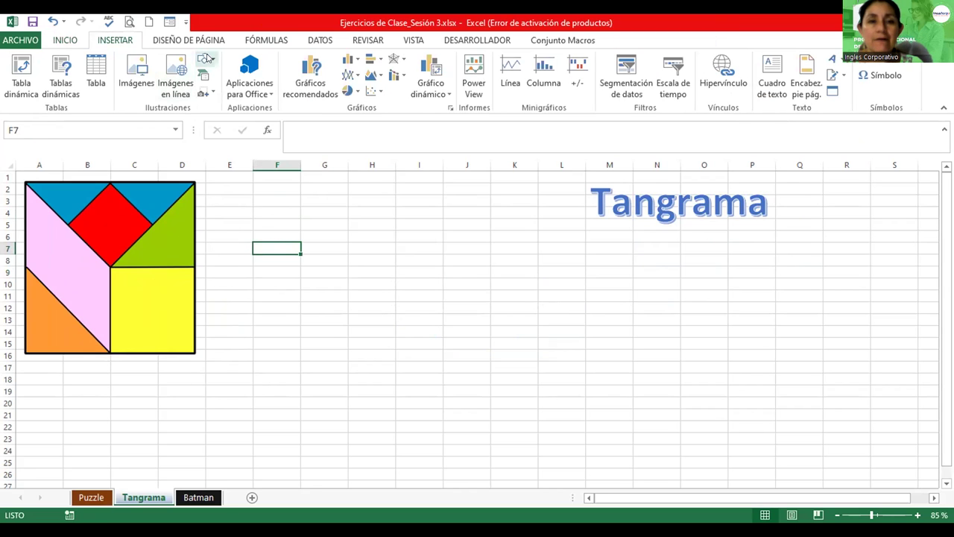
left_click(214, 62)
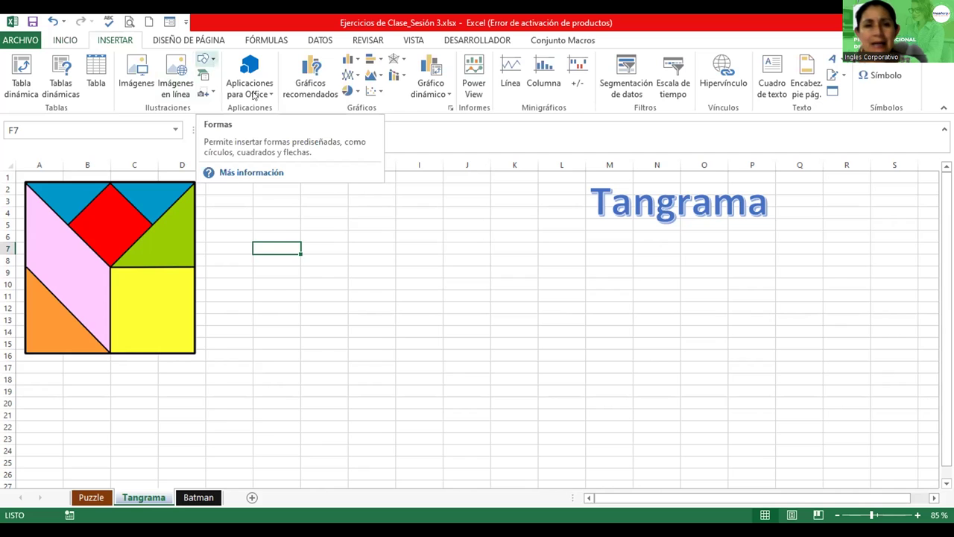
left_click(260, 92)
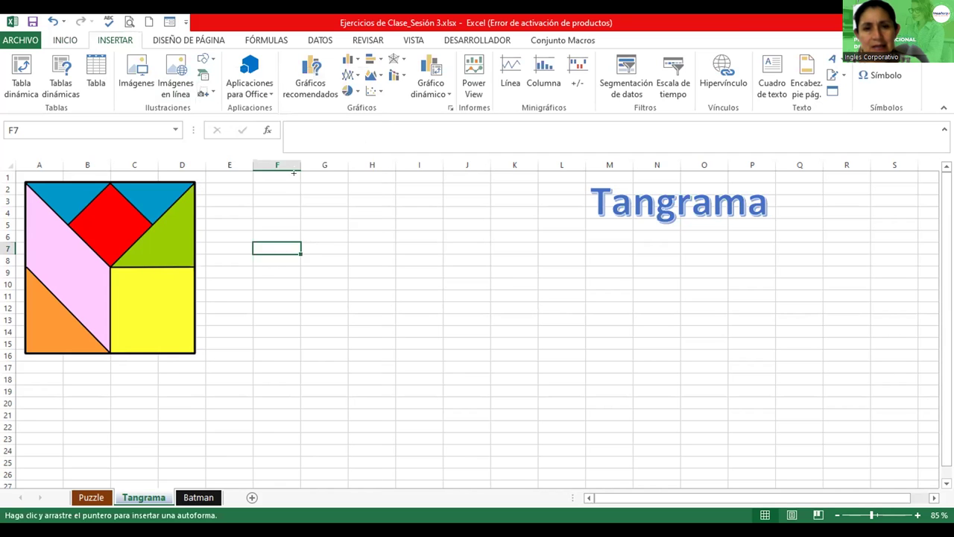
left_click_drag(300, 182, 454, 213)
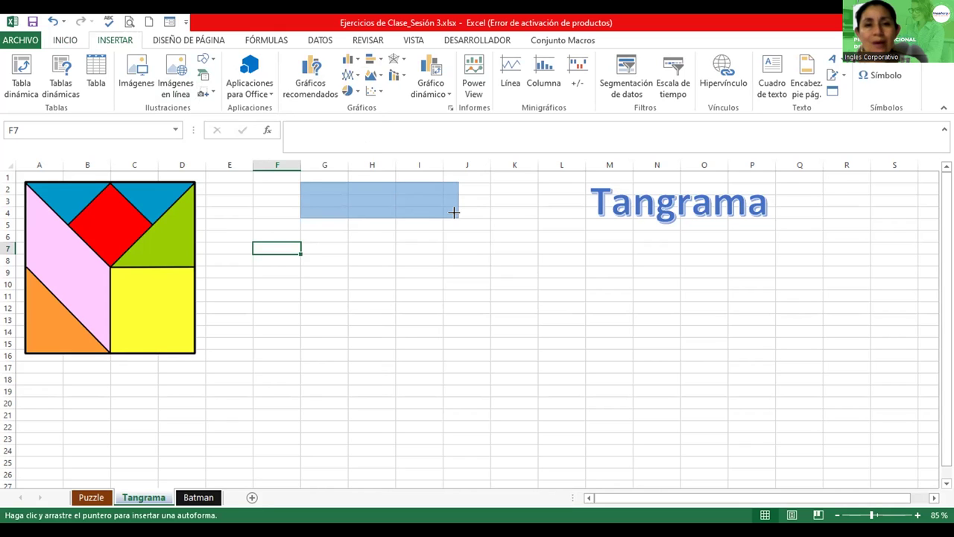
left_click_drag(454, 212, 490, 348)
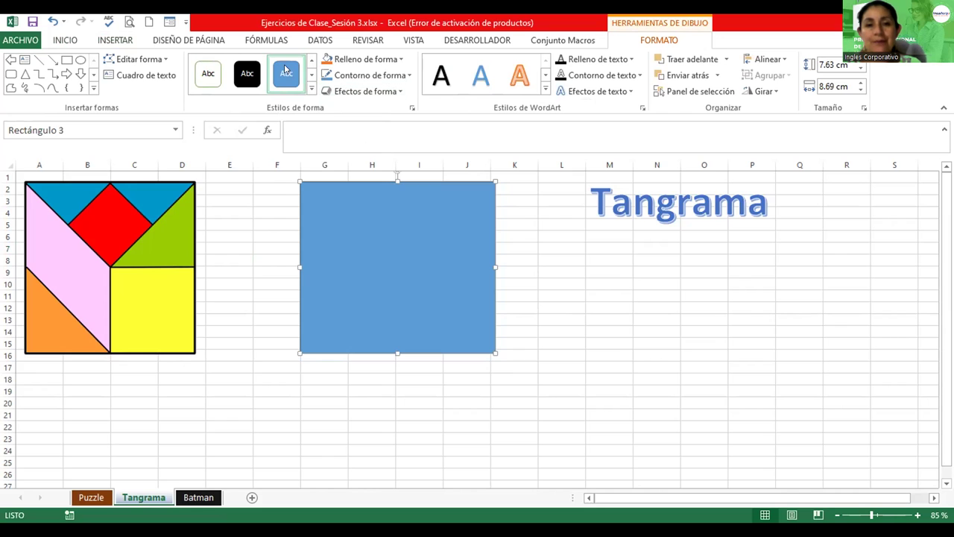
left_click(312, 89)
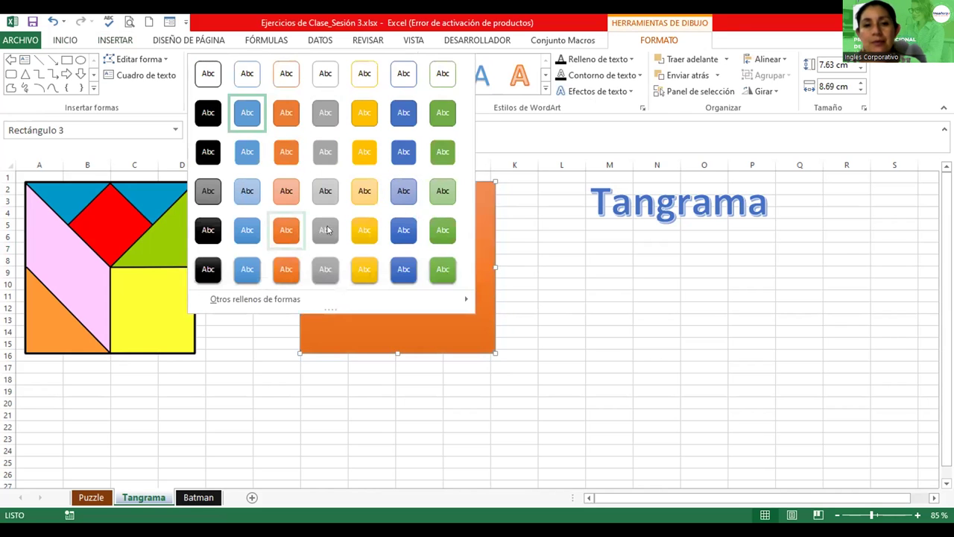
left_click(357, 227)
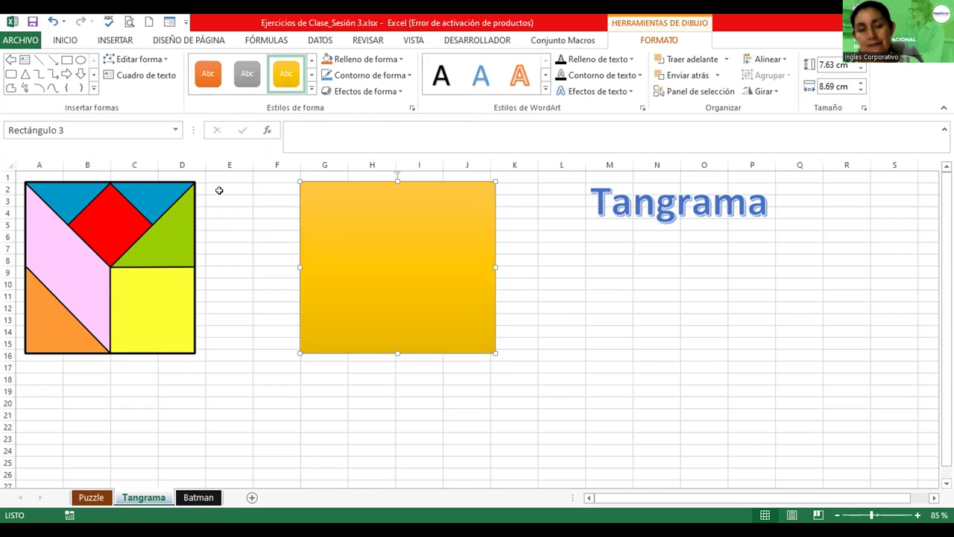
left_click(245, 219)
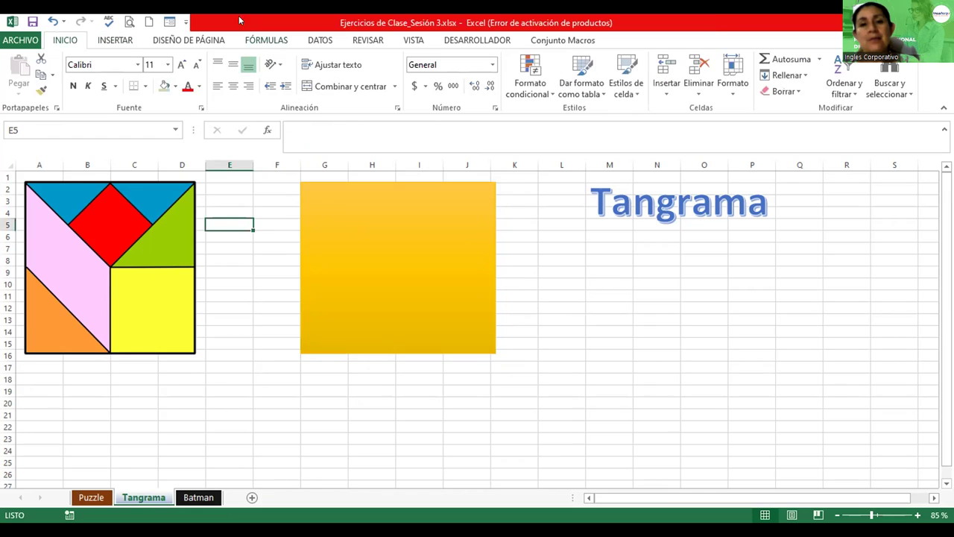
- Draw an isosceles triangle on the yellow rectangle
left_click(108, 40)
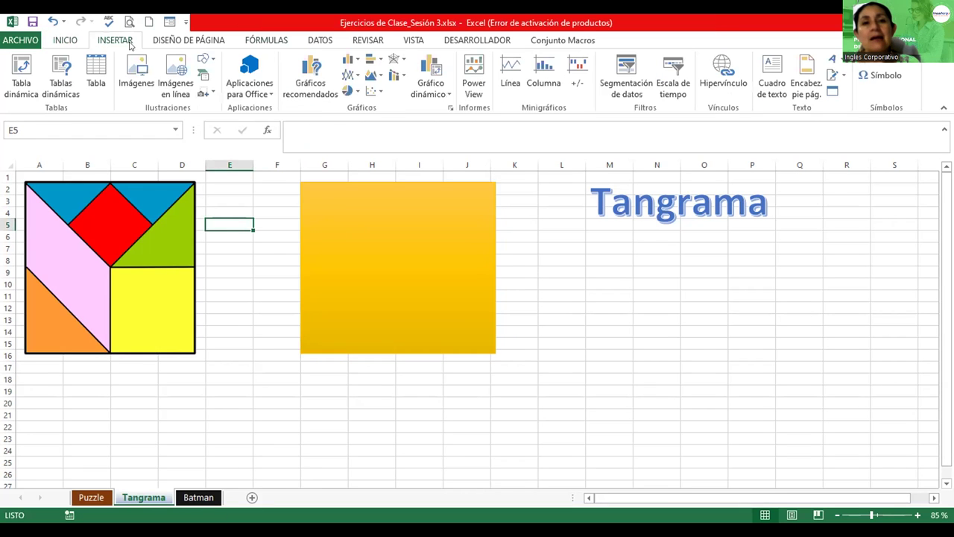
left_click(208, 59)
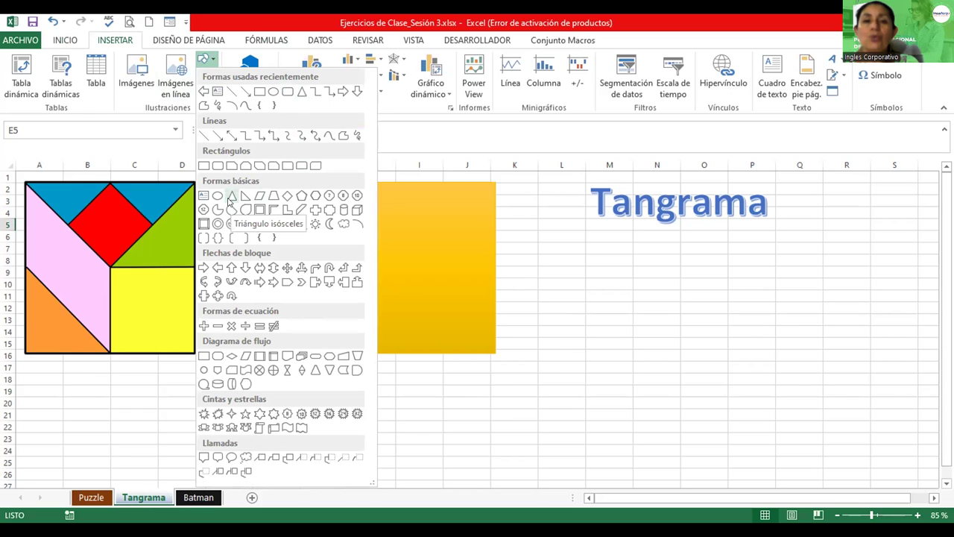
left_click(232, 196)
left_click_drag(332, 213, 424, 264)
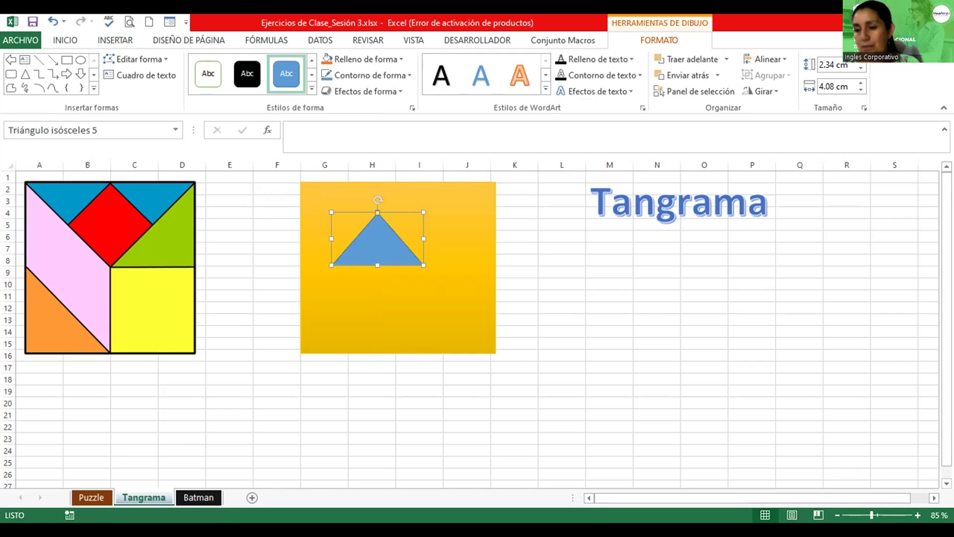
- Turn the triangle upside down at the rectangle's top edge and copy it to the right
left_click(918, 514)
left_click(918, 514)
left_click(917, 515)
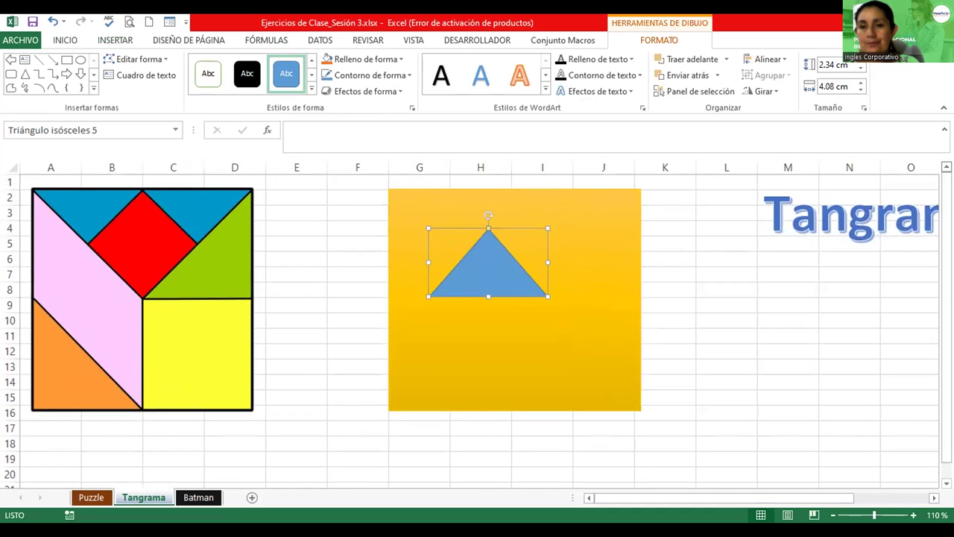
left_click_drag(467, 275, 439, 243)
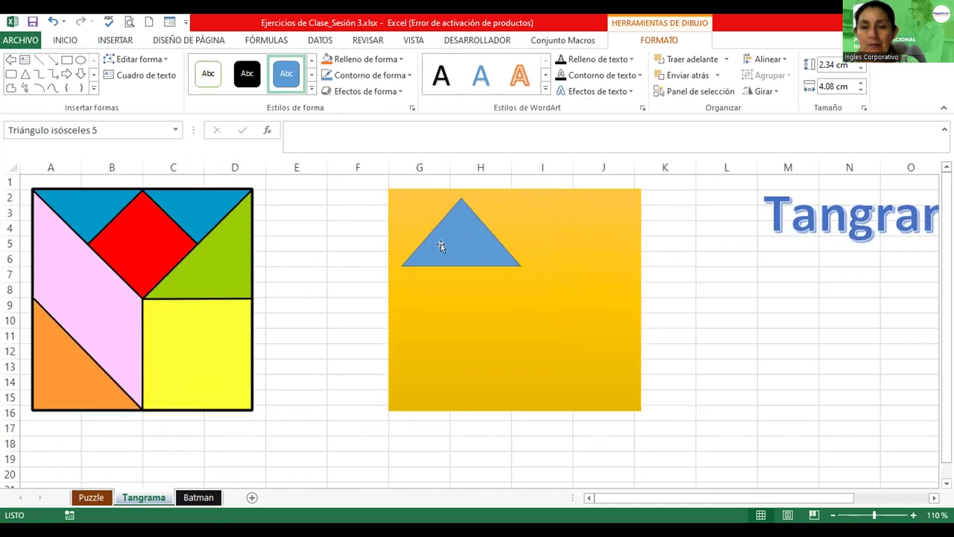
mouse_move(462, 183)
left_mouse_down()
mouse_move(480, 182)
mouse_move(479, 277)
mouse_move(454, 267)
mouse_move(462, 249)
mouse_move(452, 221)
mouse_move(524, 215)
left_mouse_up()
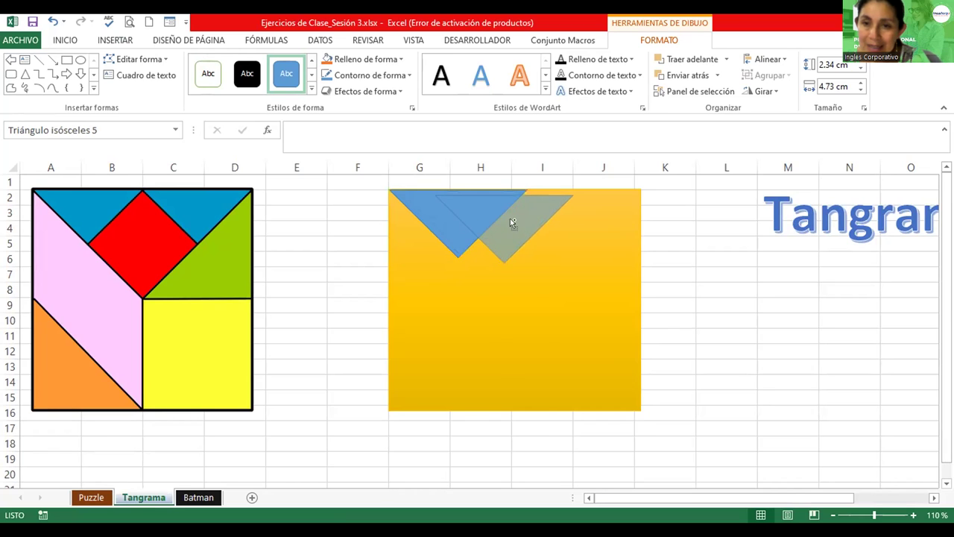
left_click_drag(492, 218, 579, 213)
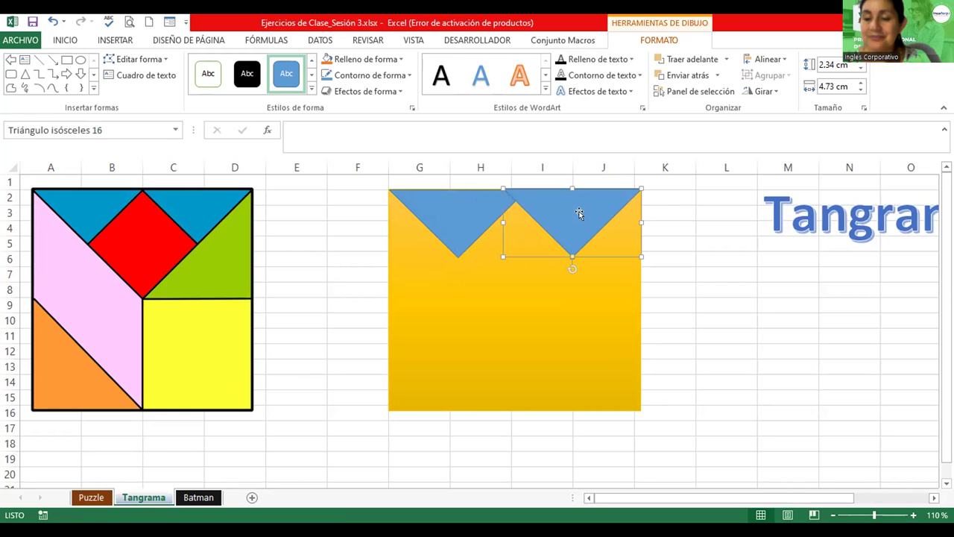
- Delete the extra triangle, narrow the left one, and copy it right so both meet edge to edge
key("Delete")
left_click(483, 212)
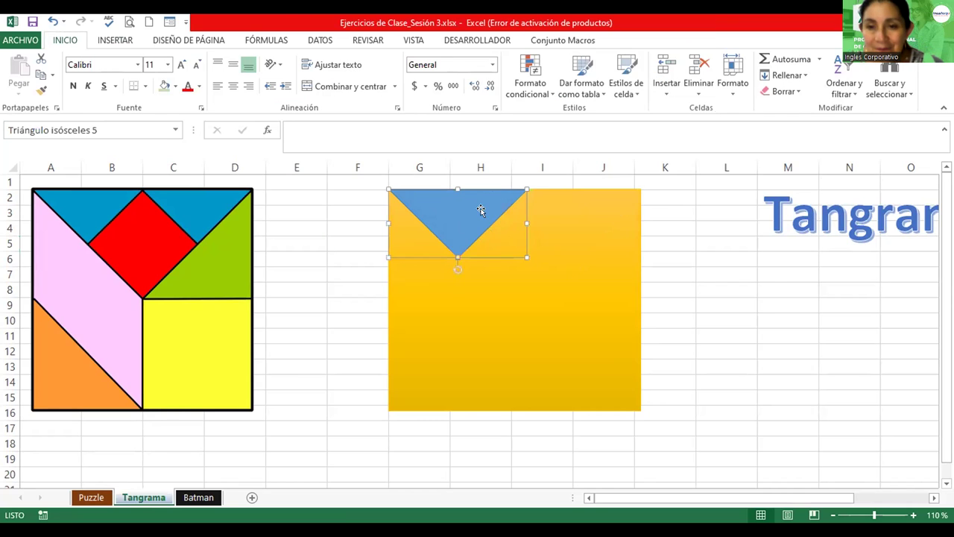
left_click_drag(525, 220, 513, 218)
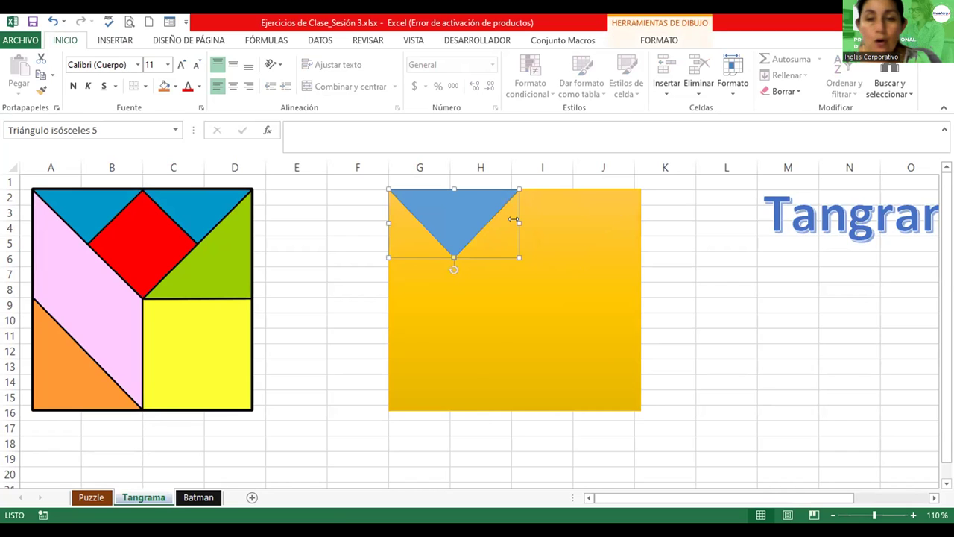
left_click_drag(475, 209, 593, 208)
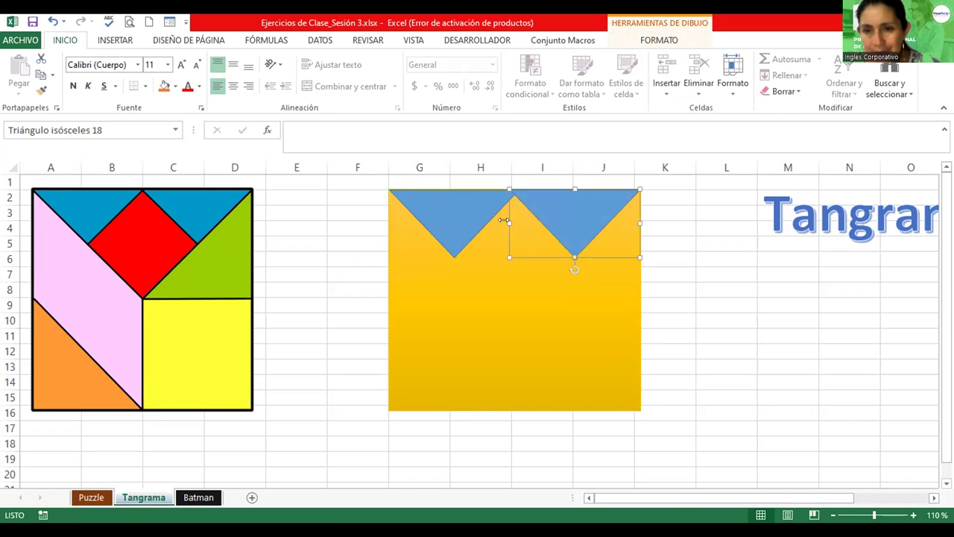
left_click_drag(508, 222, 512, 222)
left_click(468, 200)
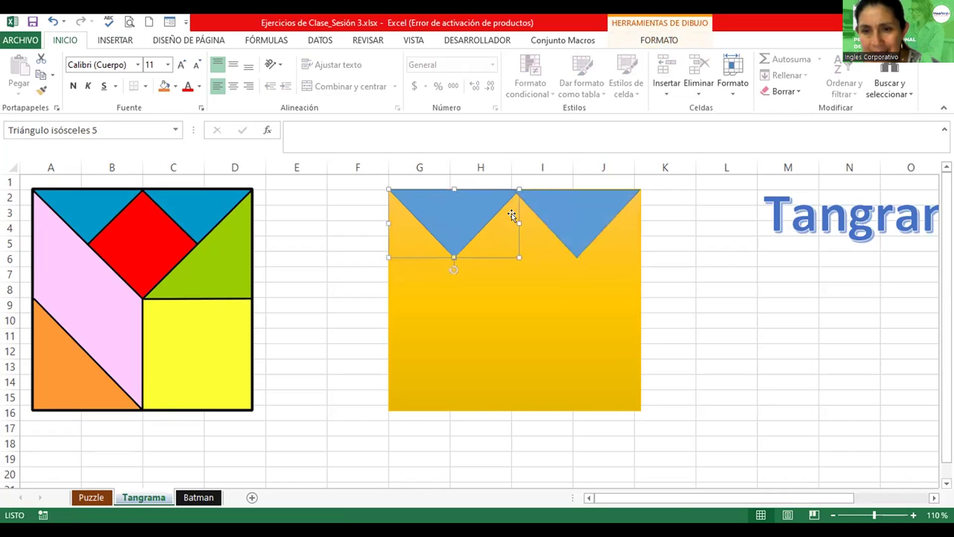
left_click_drag(511, 214, 512, 216)
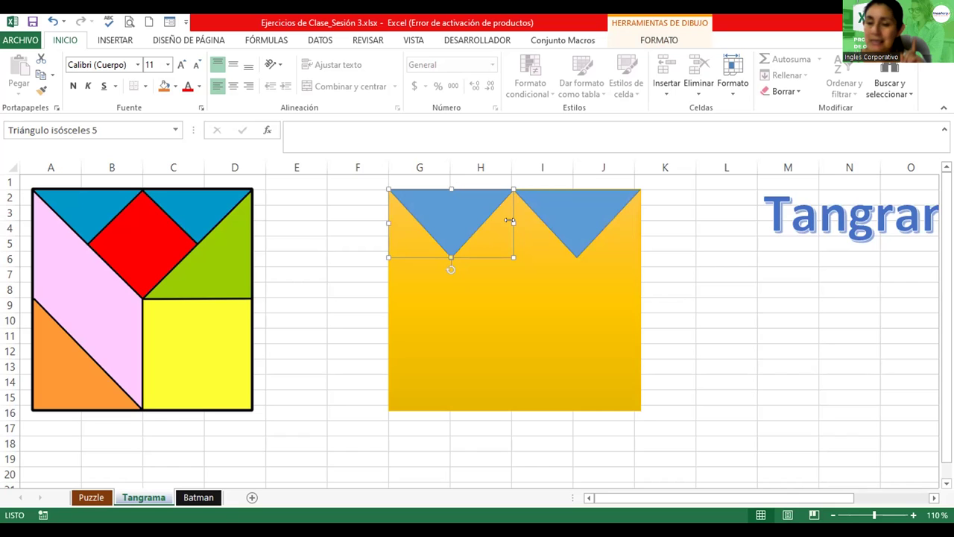
left_click(657, 40)
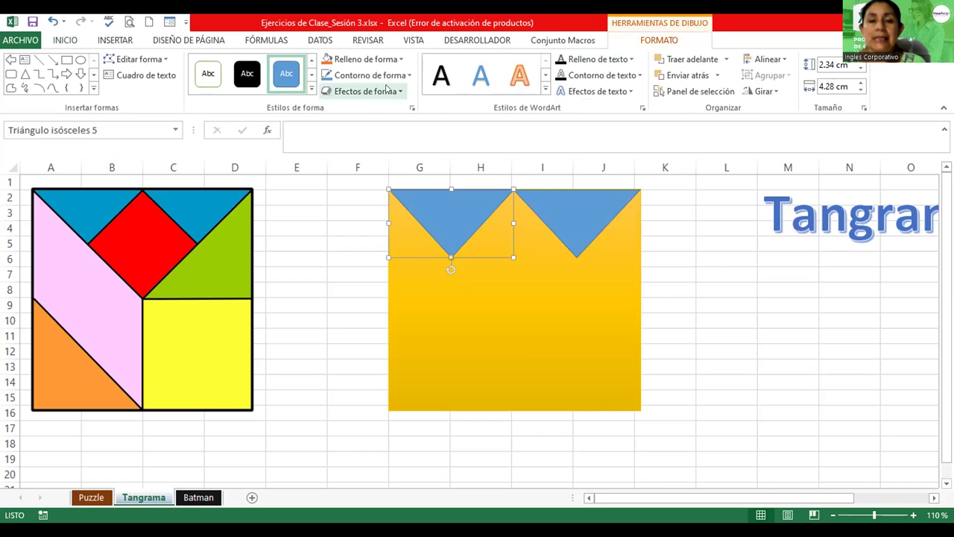
- Fill the left triangle green and give it a bevel effect
left_click(385, 59)
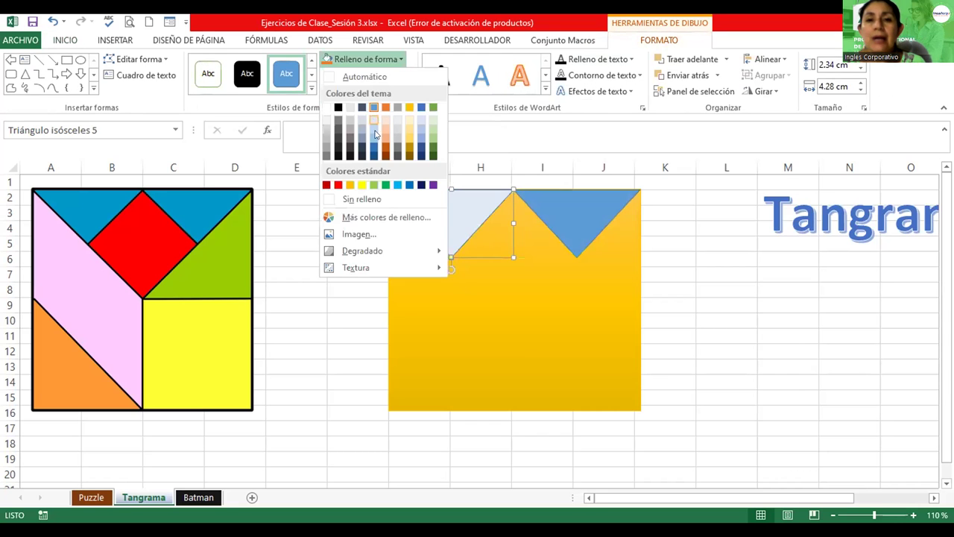
left_click(384, 185)
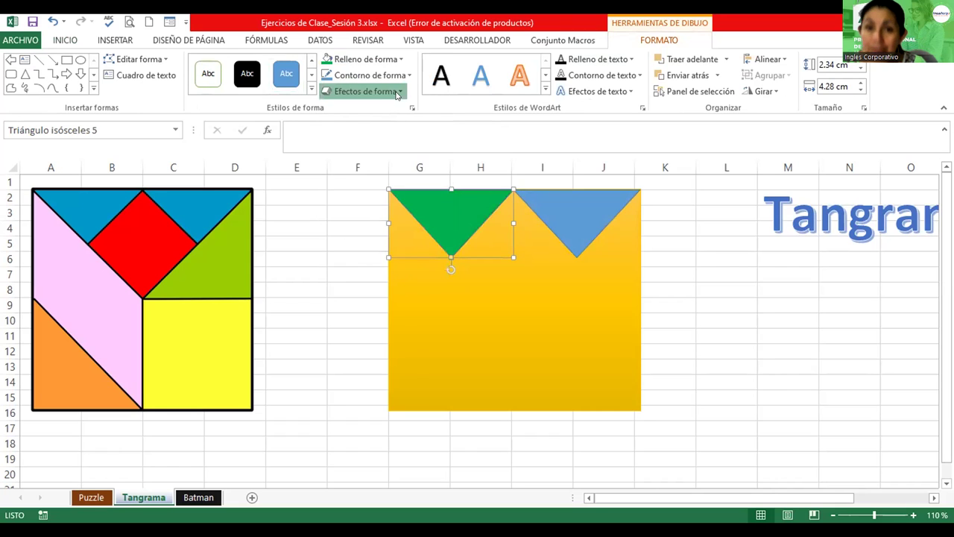
left_click(365, 91)
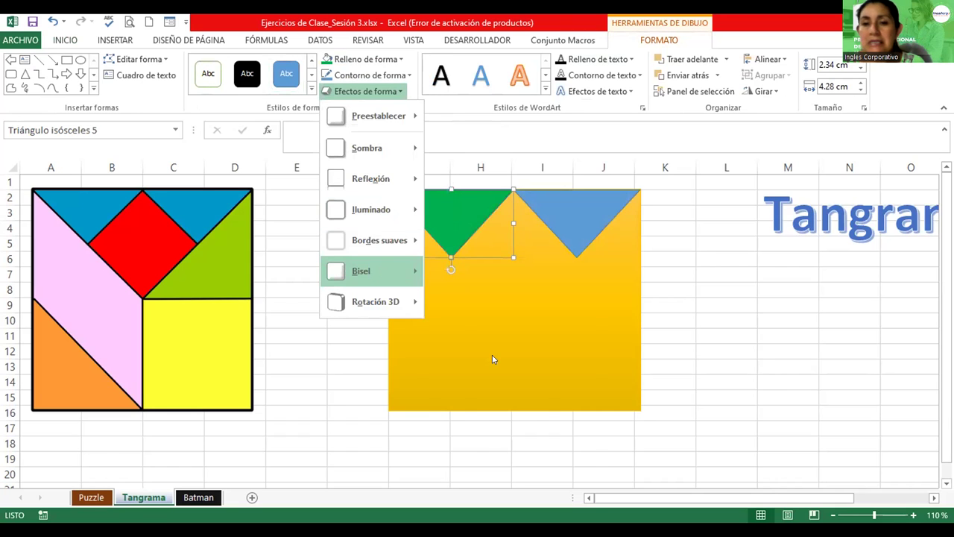
mouse_move(371, 270)
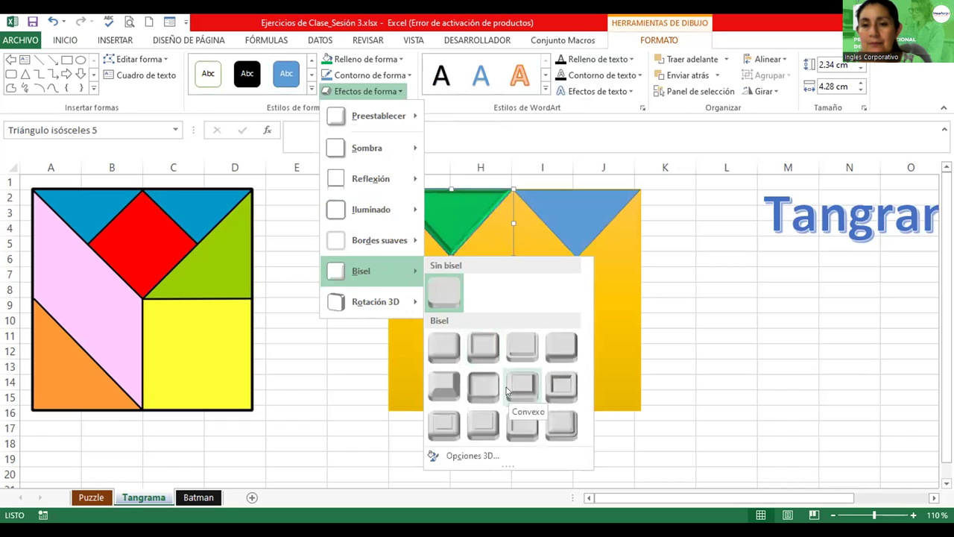
left_click(483, 422)
- Apply a matching bevel preset to the right blue triangle
left_click(571, 208)
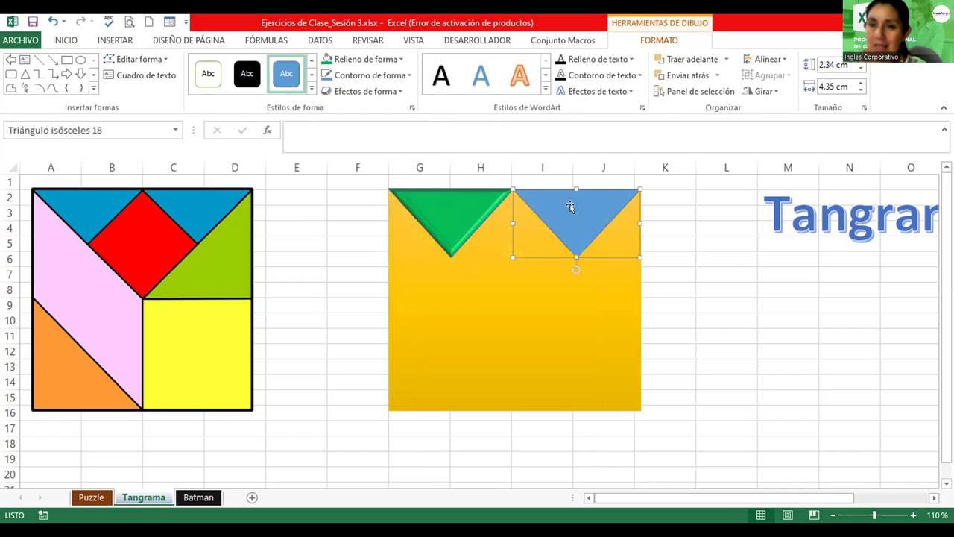
left_click(369, 91)
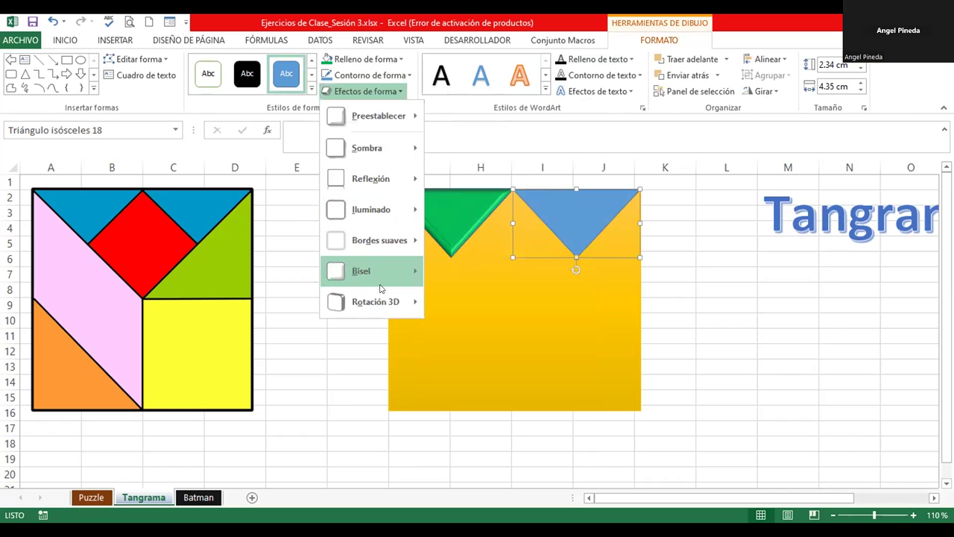
mouse_move(371, 271)
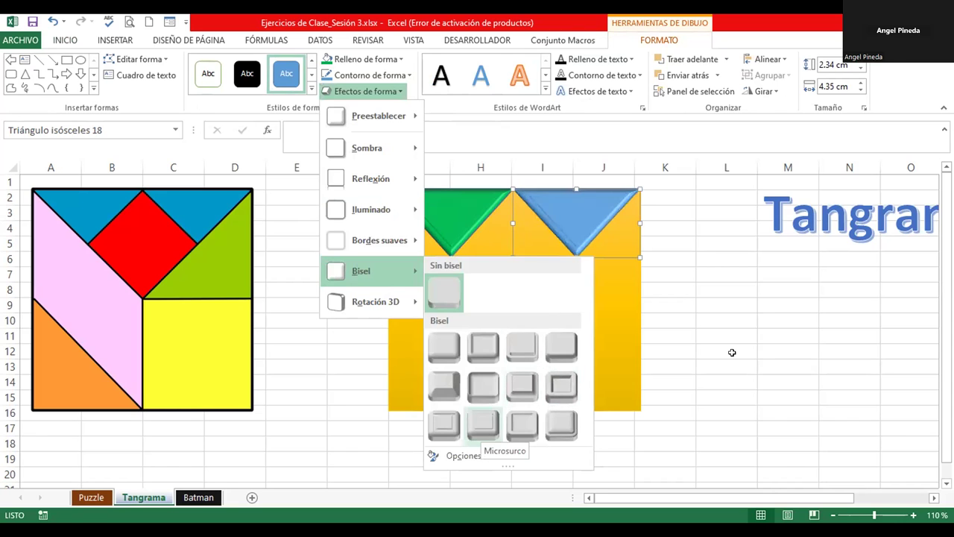
left_click(709, 320)
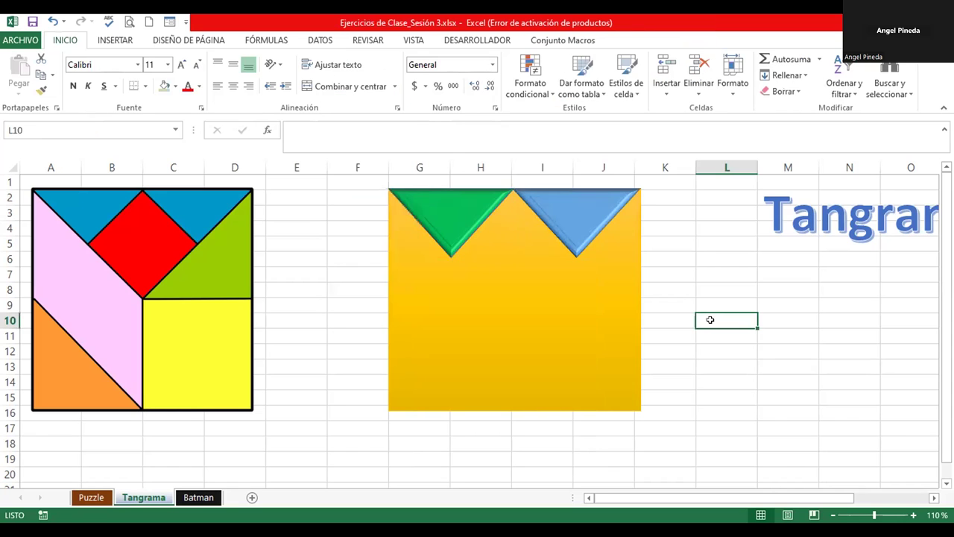
- Copy the green triangle downward, then undo that first copy
left_click(477, 203)
left_click(478, 203)
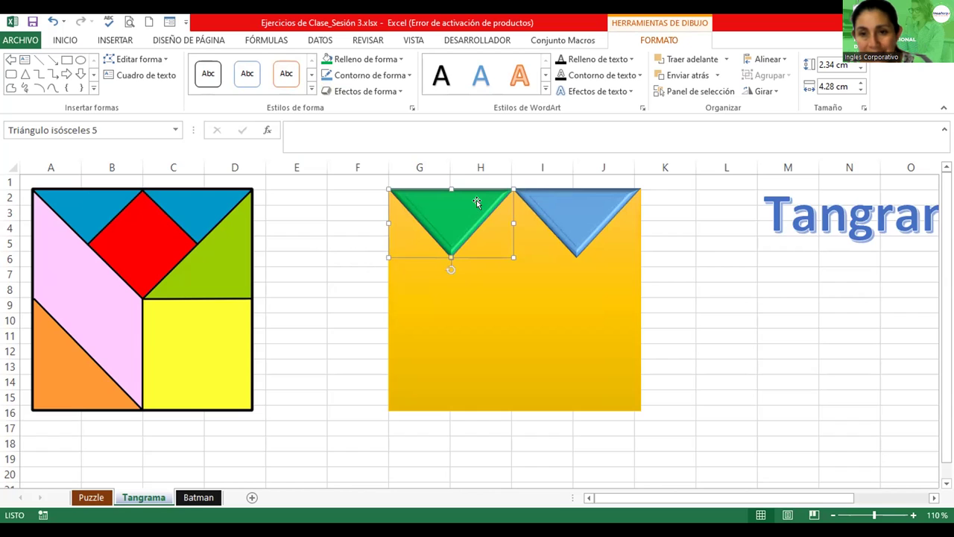
left_click_drag(477, 205, 545, 308)
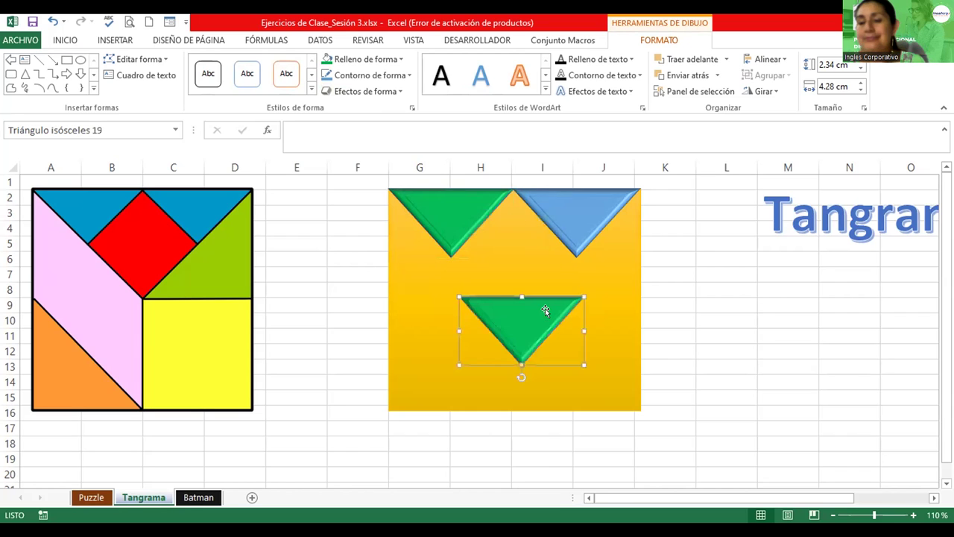
key("ctrl+z")
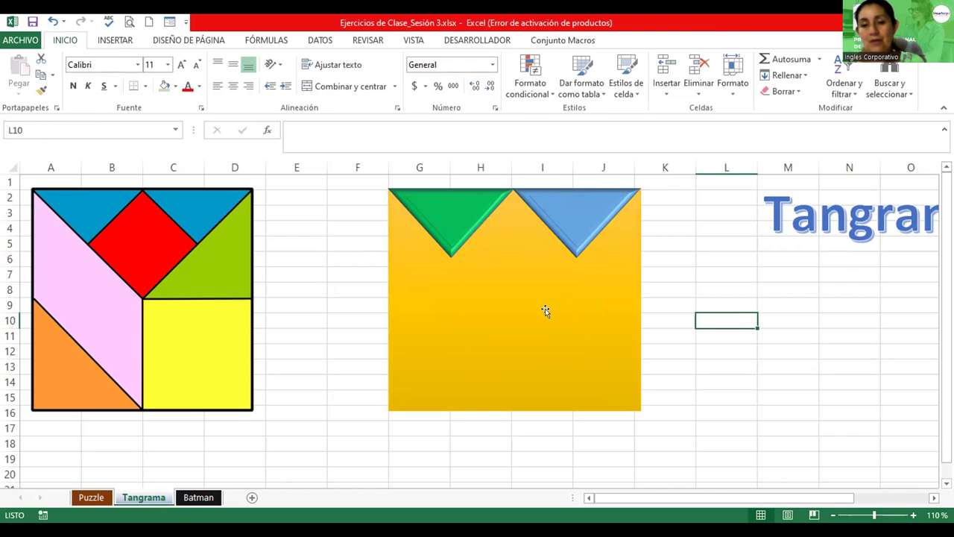
left_click(478, 403)
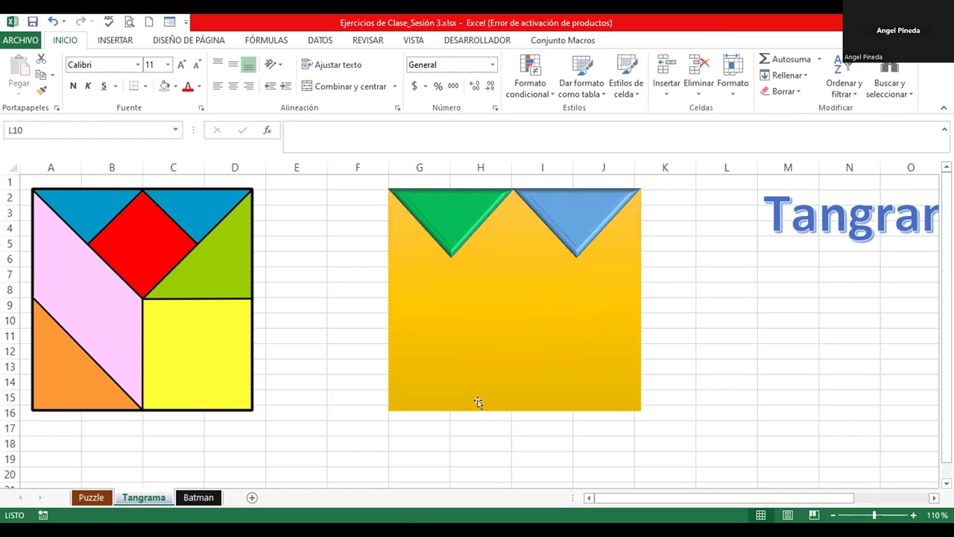
- Place a copy of the green triangle mid-square, below the top two triangles
left_click(448, 199)
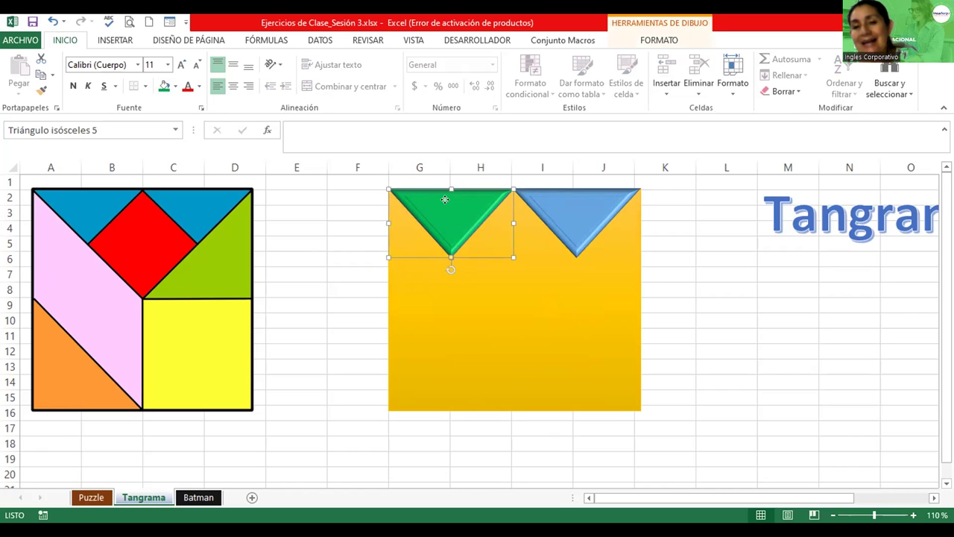
left_click_drag(445, 199, 466, 282)
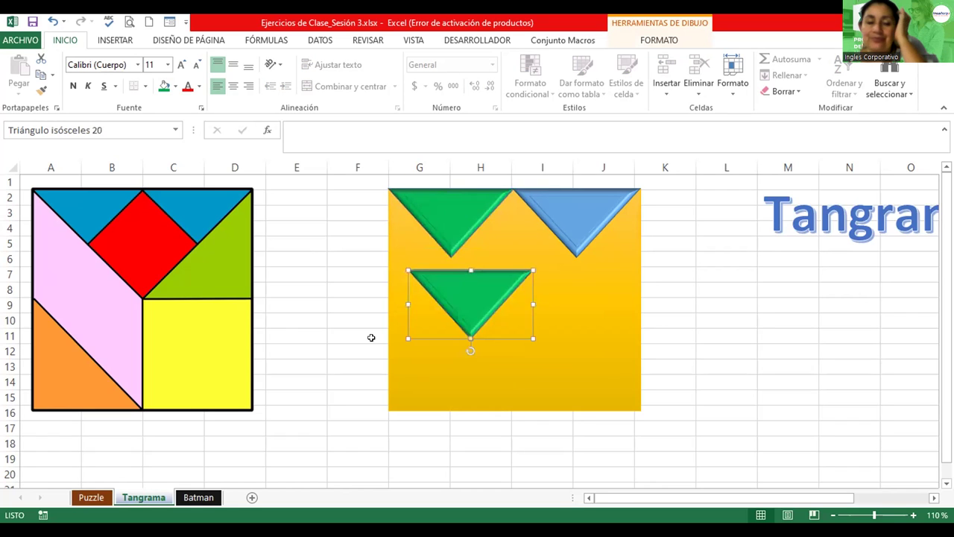
left_click(287, 402)
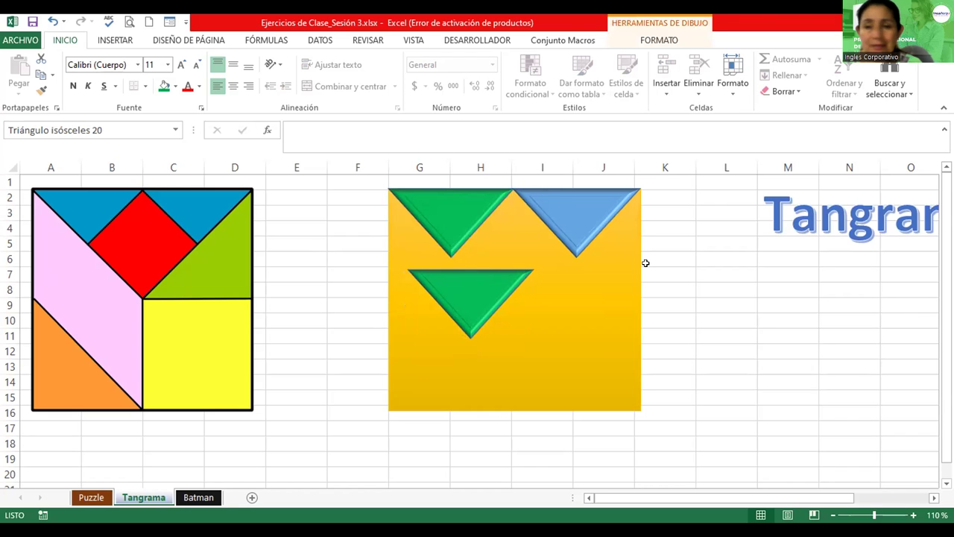
left_click(687, 243)
left_click(468, 209)
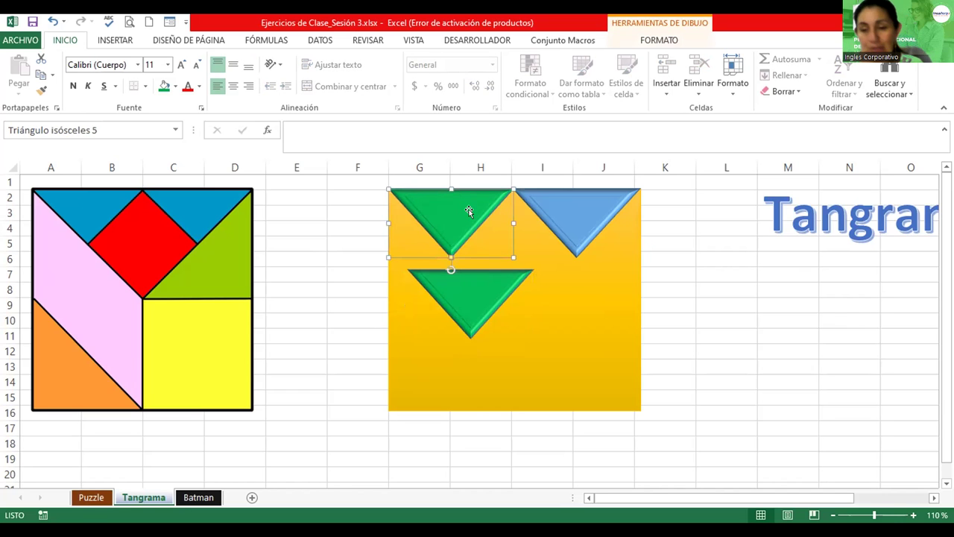
left_click(336, 258)
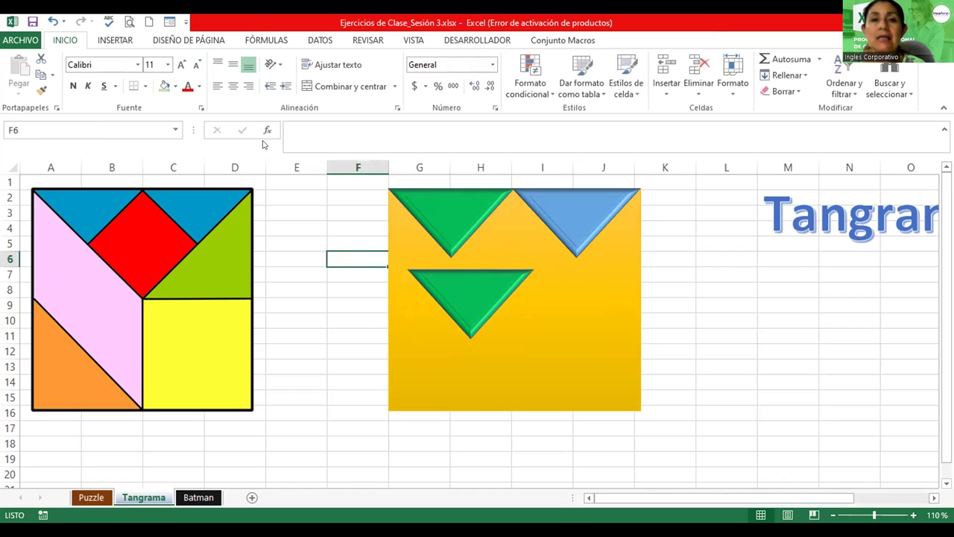
left_click(109, 40)
left_click(207, 58)
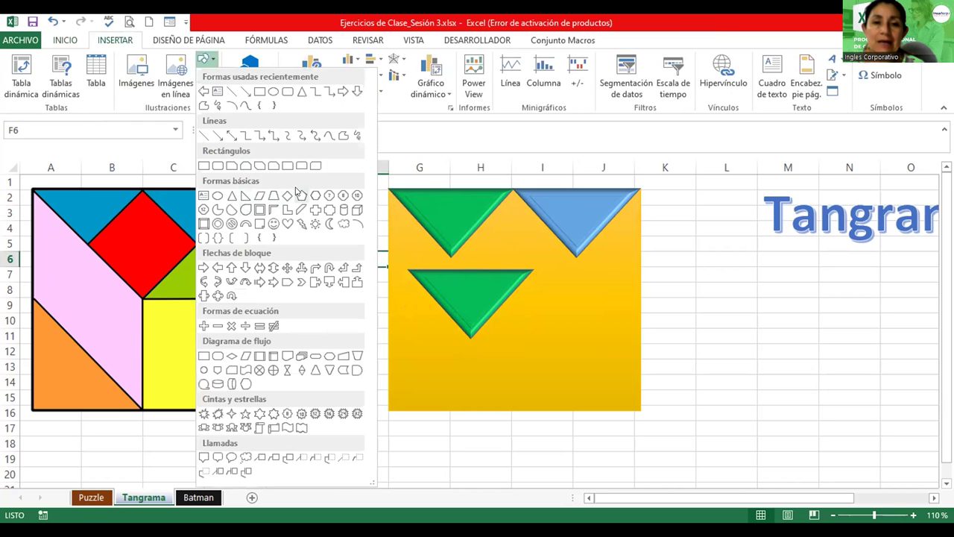
- Draw another triangle on the orange square, then immediately remove it
left_click(301, 91)
mouse_move(530, 287)
left_mouse_down()
mouse_move(558, 341)
mouse_move(634, 372)
left_mouse_up()
key("Delete")
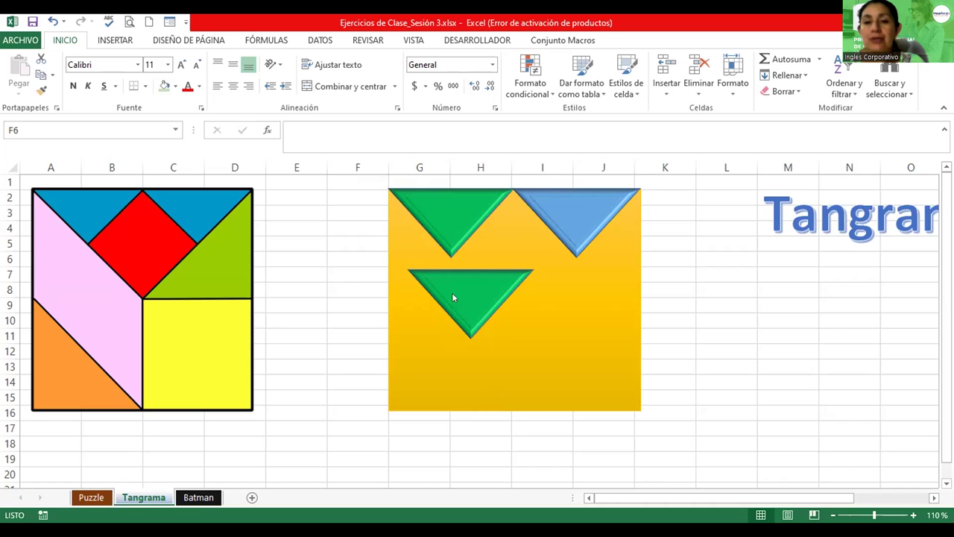
- Delete the lower green triangle, leaving only the top green and blue pair
left_click(478, 287)
left_click(478, 288)
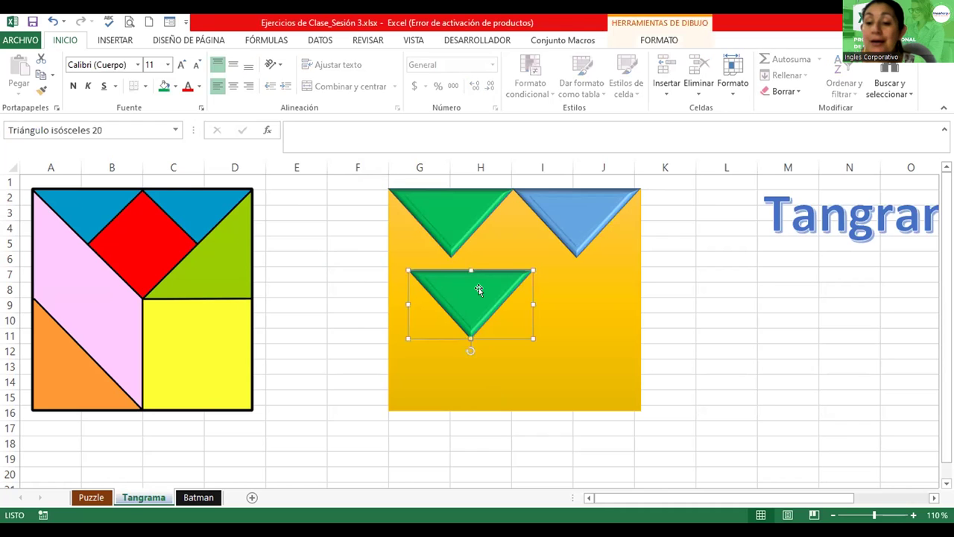
key("Delete")
left_click(340, 271)
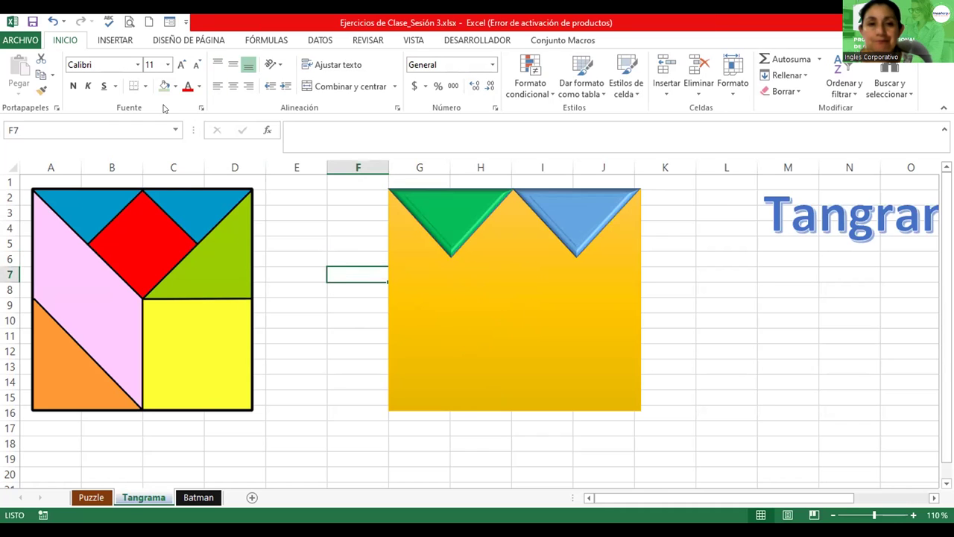
left_click(112, 40)
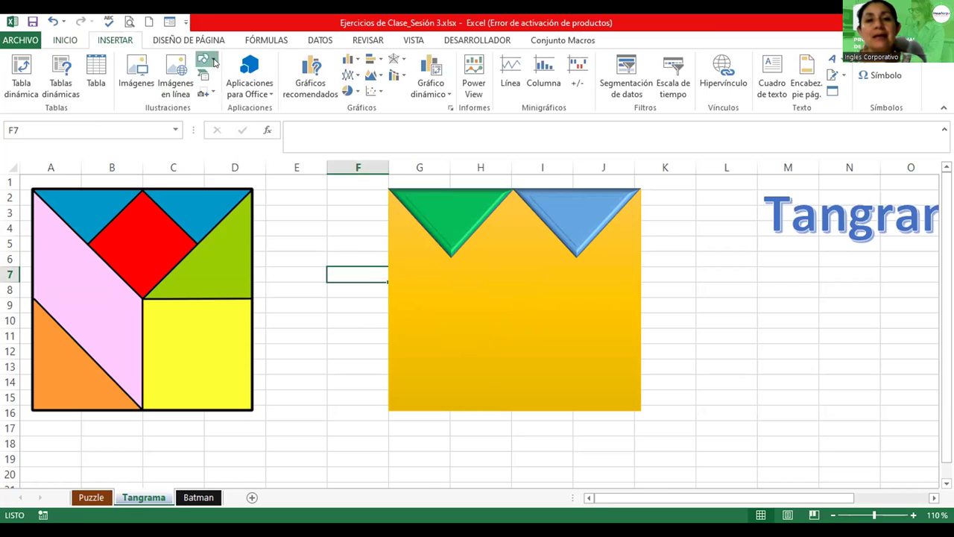
- Draw a diamond between the green and blue triangles and widen it to meet them
left_click(205, 59)
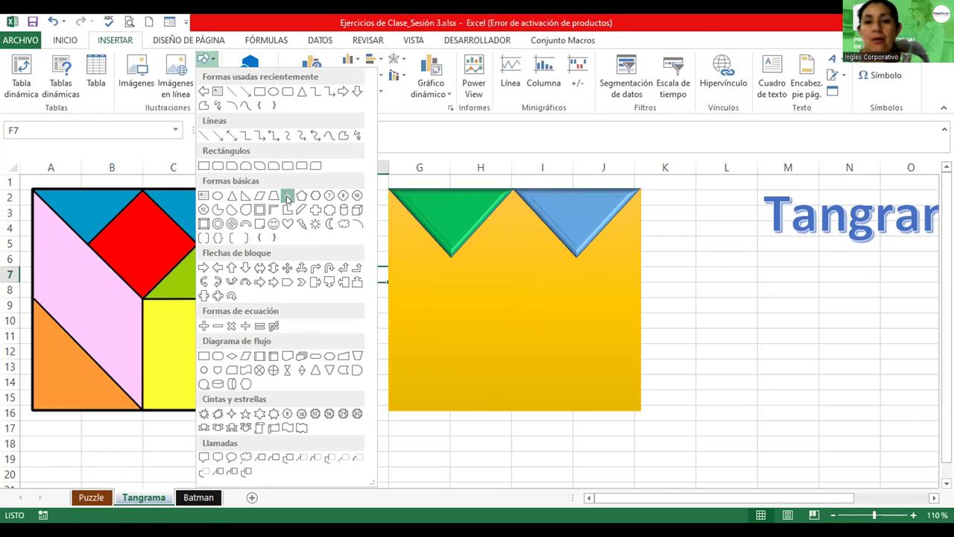
left_click(287, 195)
left_click_drag(486, 247, 598, 375)
left_click_drag(543, 334, 518, 277)
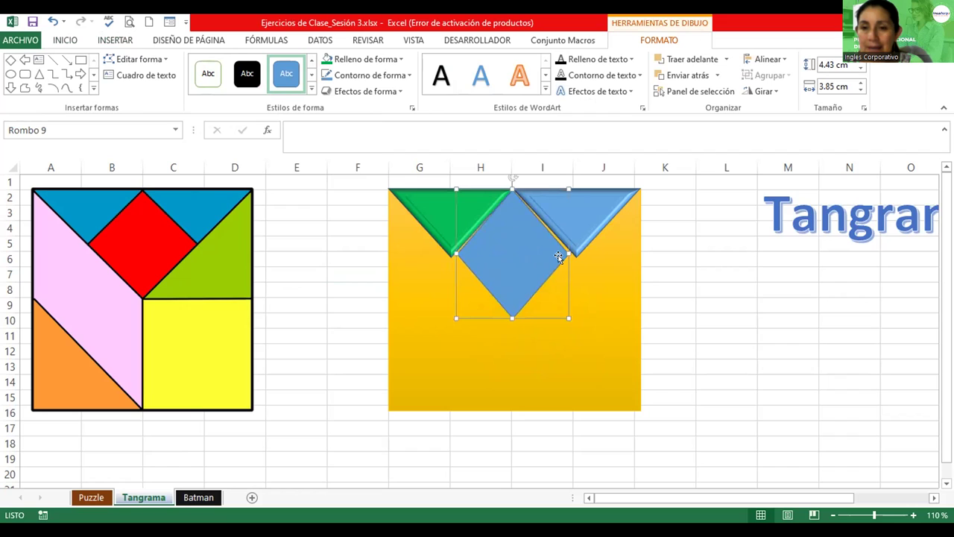
left_click_drag(565, 249, 572, 252)
left_click_drag(449, 248, 447, 249)
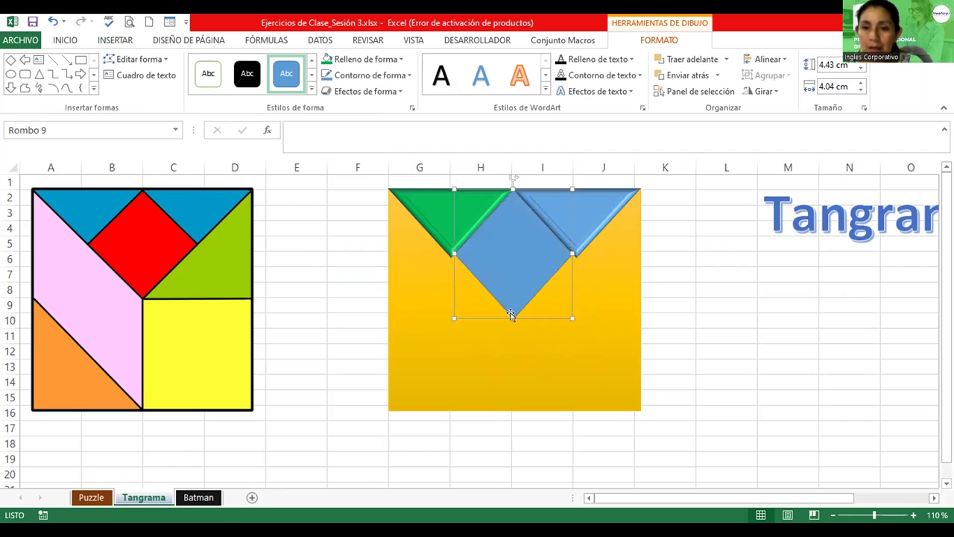
left_click_drag(511, 313, 512, 322)
left_click_drag(569, 254, 574, 254)
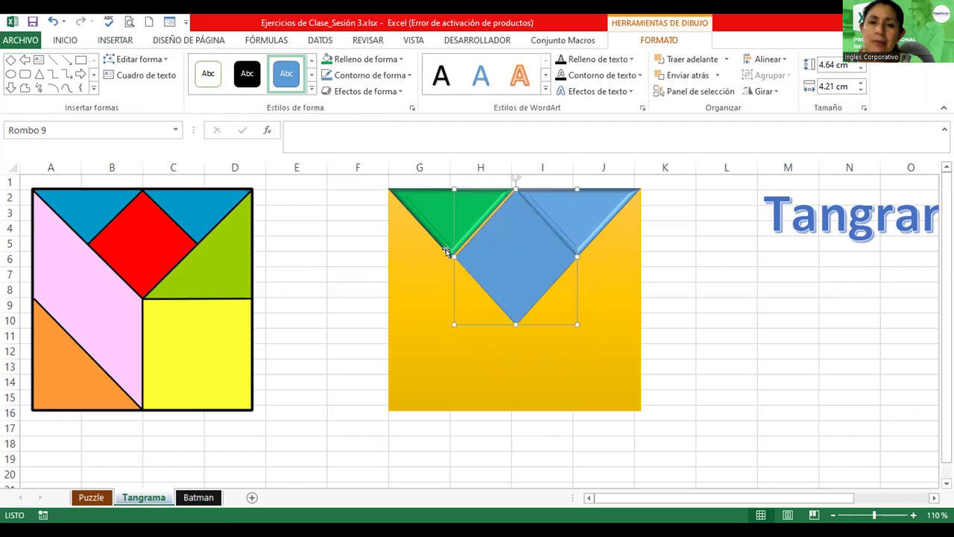
left_click_drag(450, 255, 445, 255)
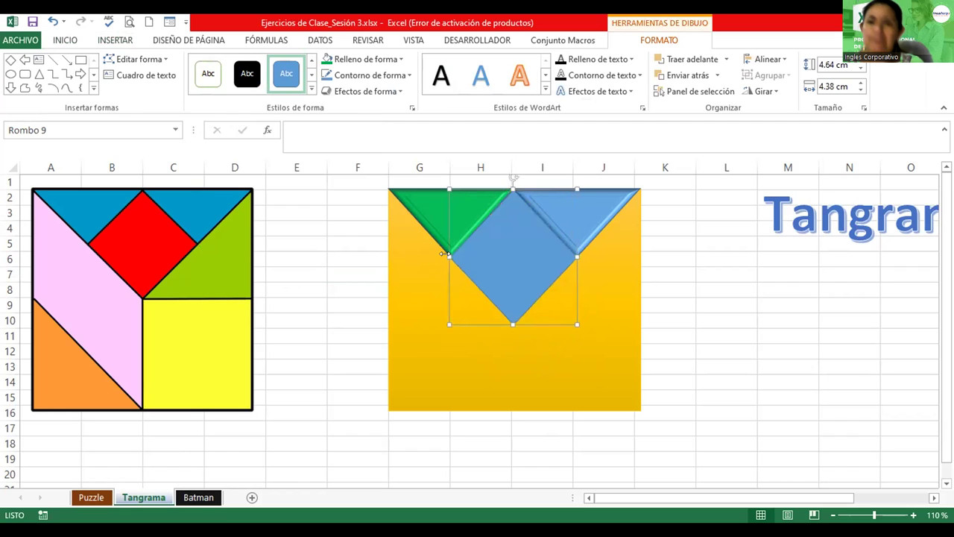
- Fill the diamond yellow and give it a bevel effect
left_click(387, 62)
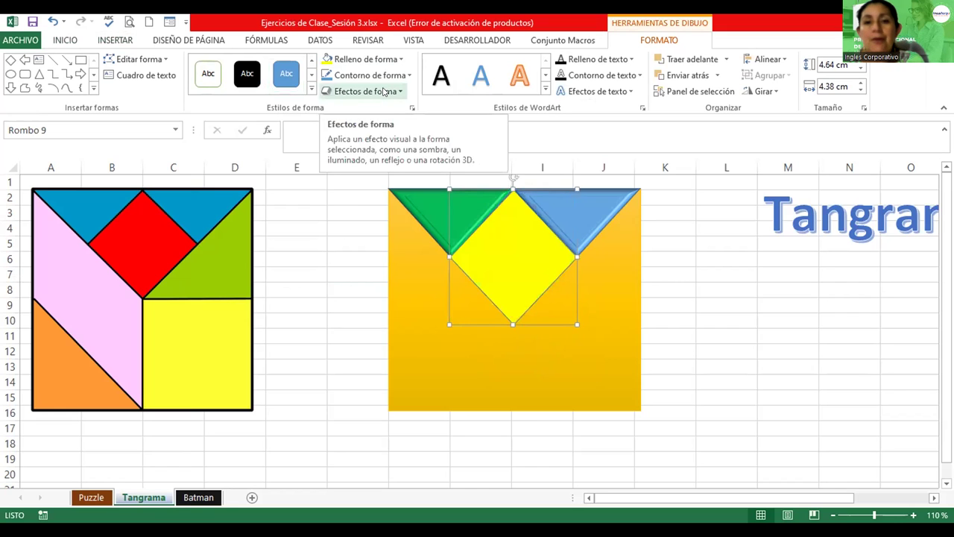
left_click(384, 91)
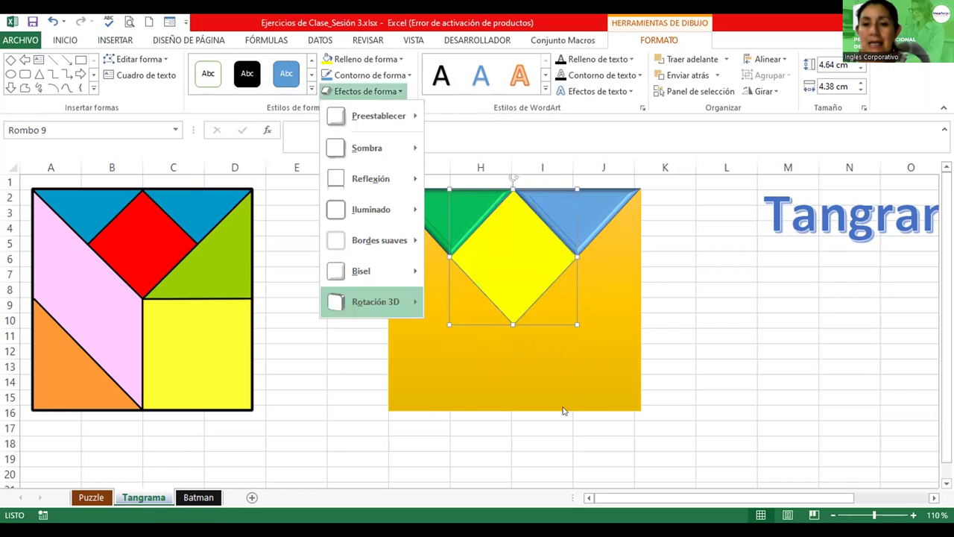
mouse_move(371, 270)
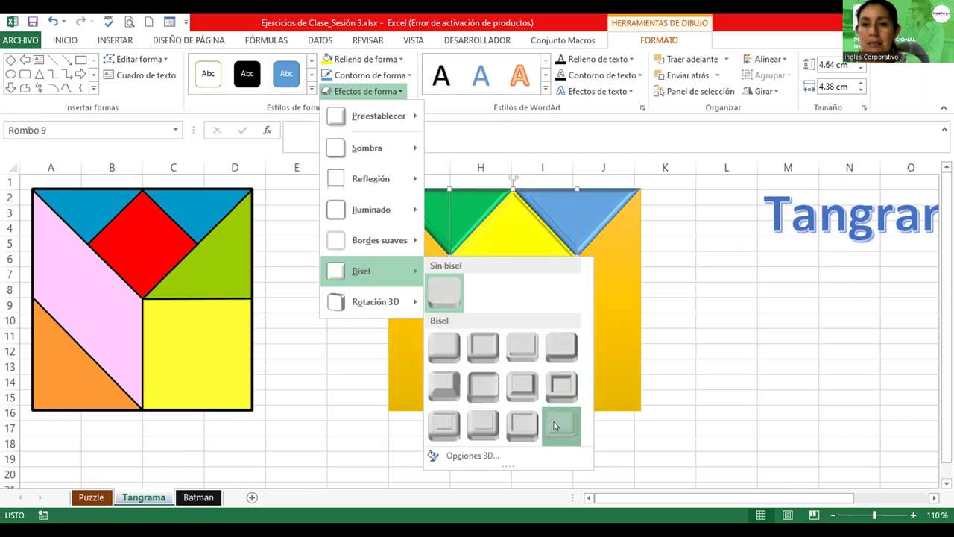
left_click(555, 425)
left_click(702, 325)
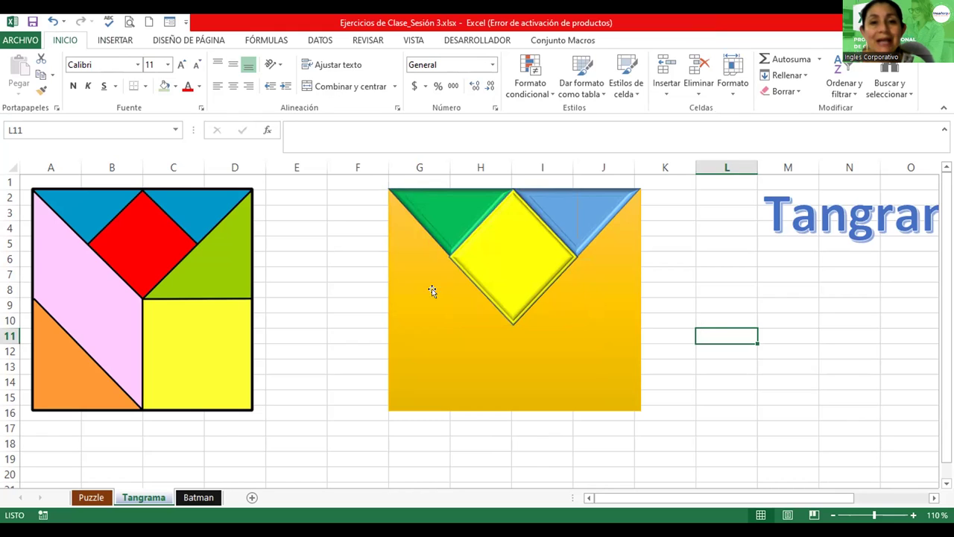
- Draw a right triangle and rotate it into the slot right of the yellow diamond
left_click(345, 298)
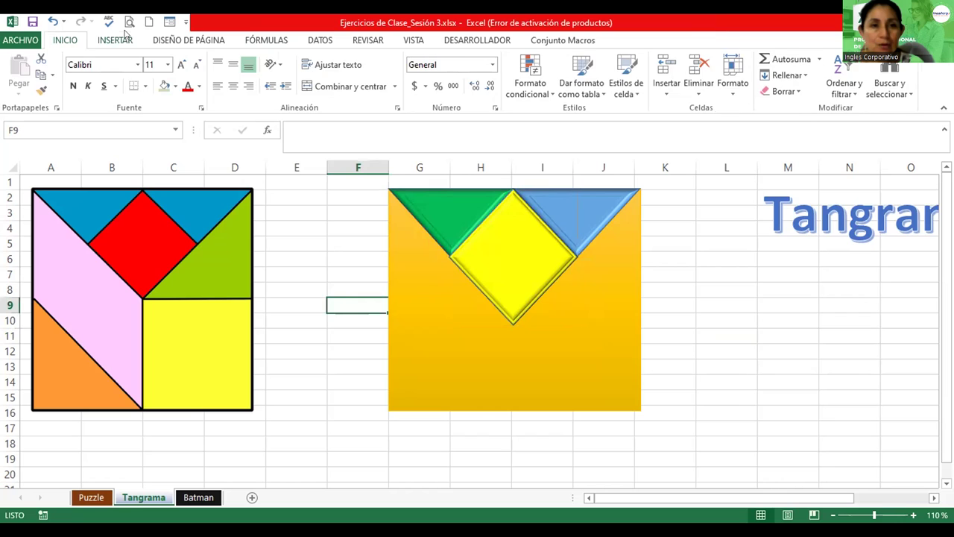
left_click(126, 35)
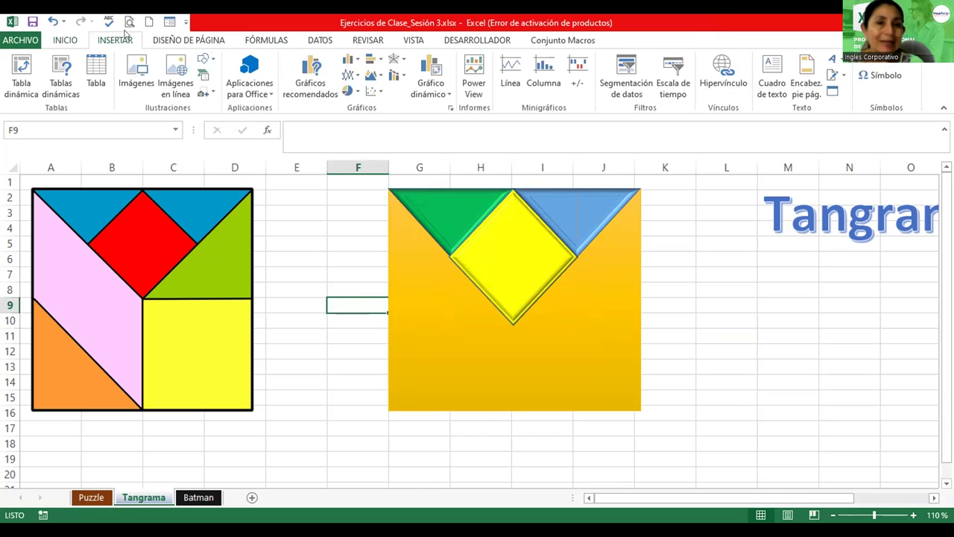
left_click(206, 60)
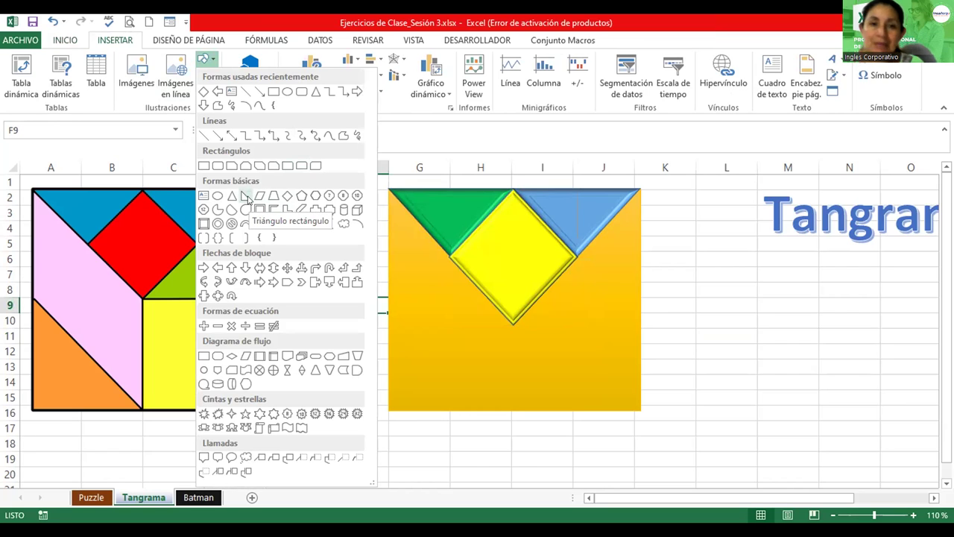
left_click(244, 197)
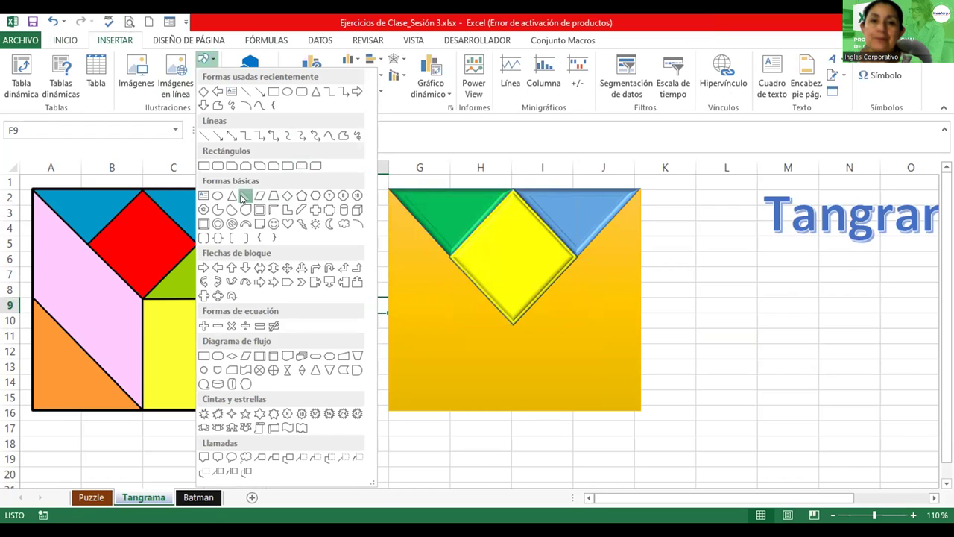
left_click_drag(349, 245, 477, 356)
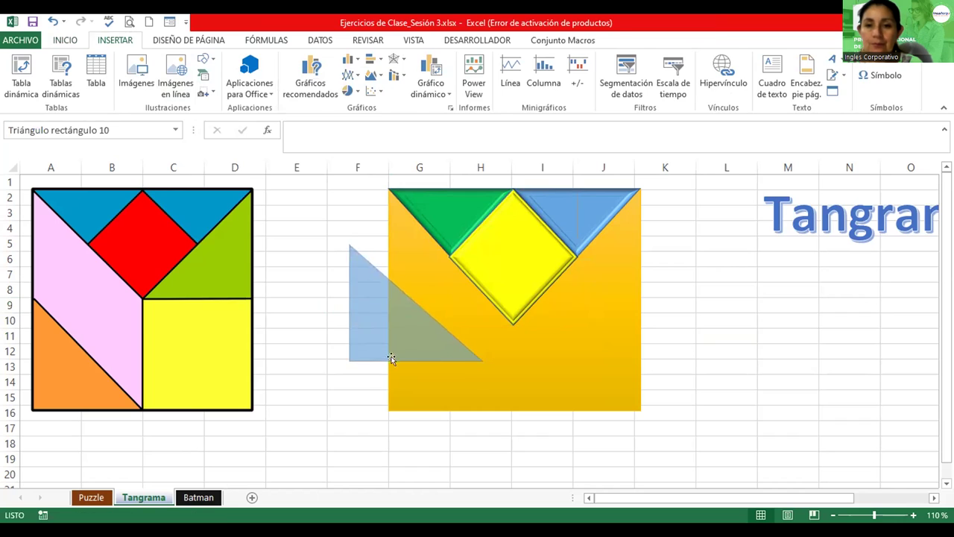
left_click_drag(420, 338, 580, 301)
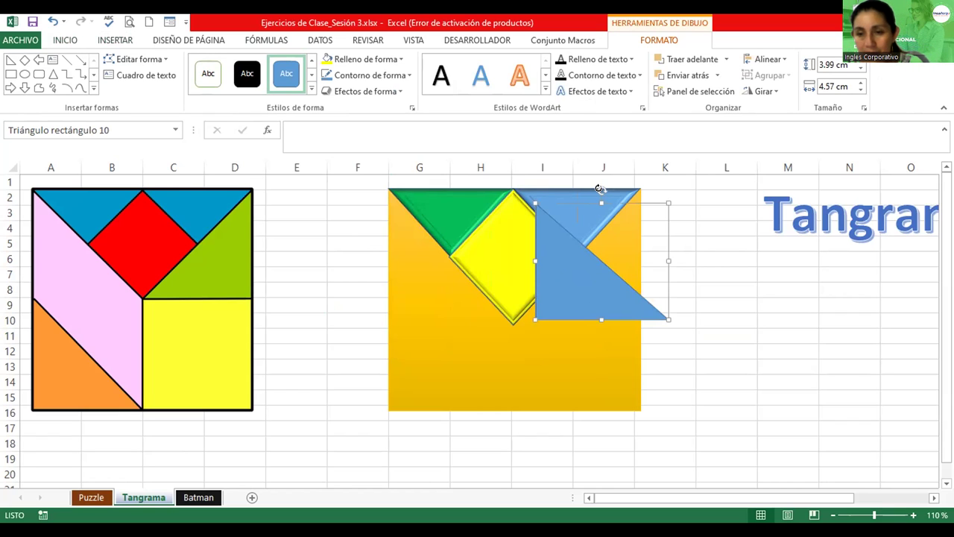
mouse_move(600, 189)
left_mouse_down()
mouse_move(388, 213)
mouse_move(407, 249)
left_mouse_up()
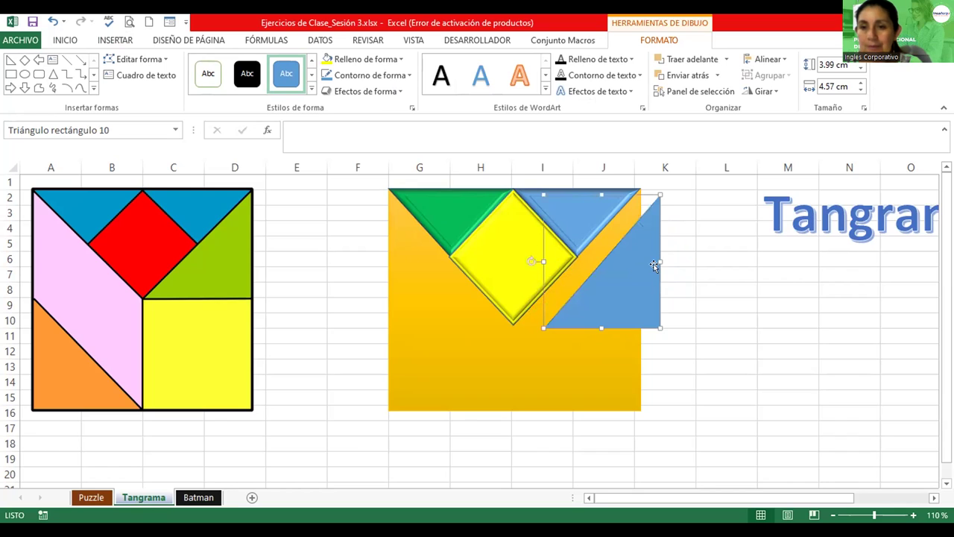
left_click_drag(641, 282, 622, 277)
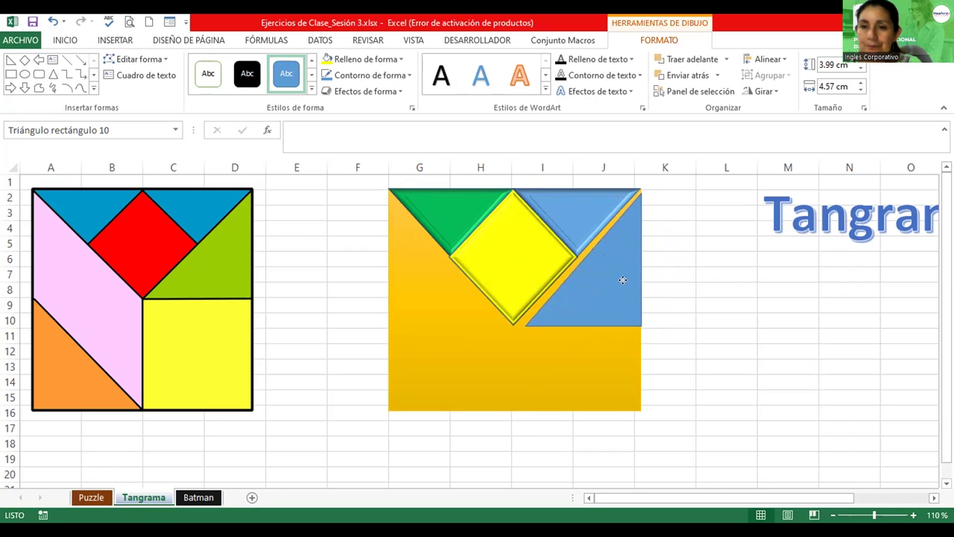
left_click_drag(622, 276, 622, 276)
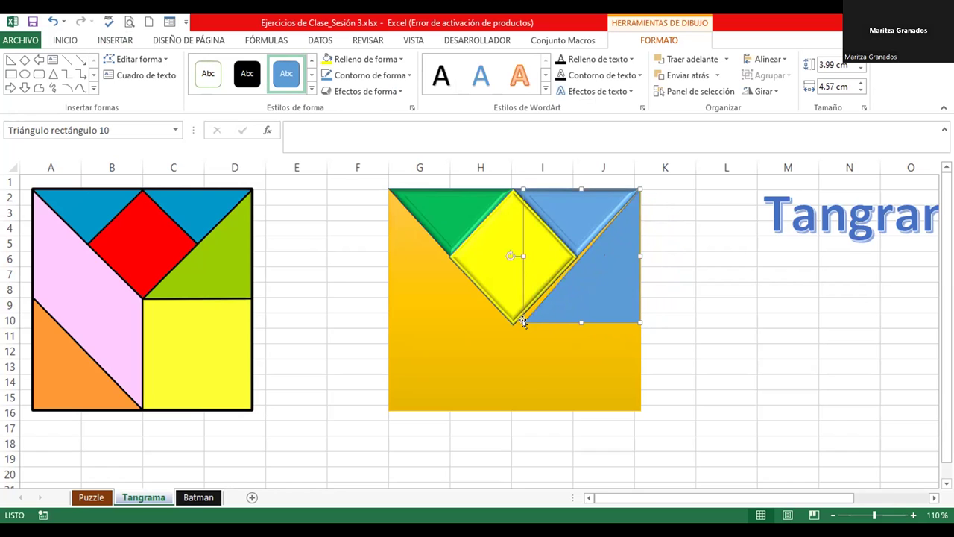
left_click_drag(513, 317, 510, 323)
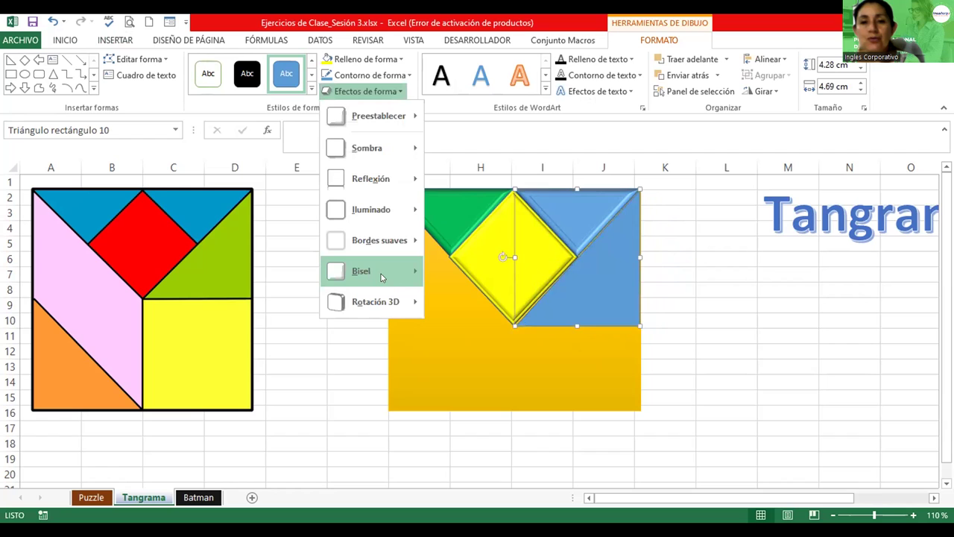
- Give the rotated triangle a bevel and a red fill
mouse_move(361, 270)
left_click(404, 93)
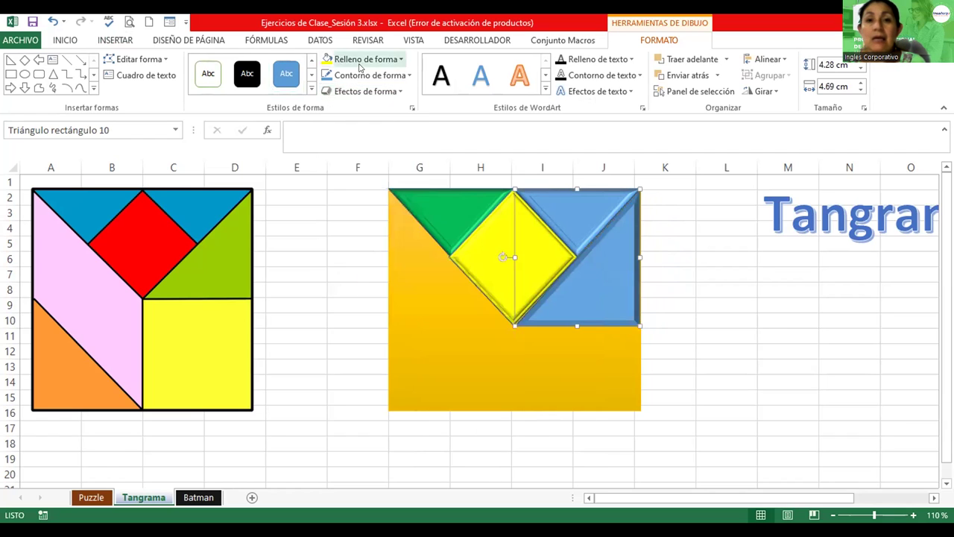
left_click(365, 59)
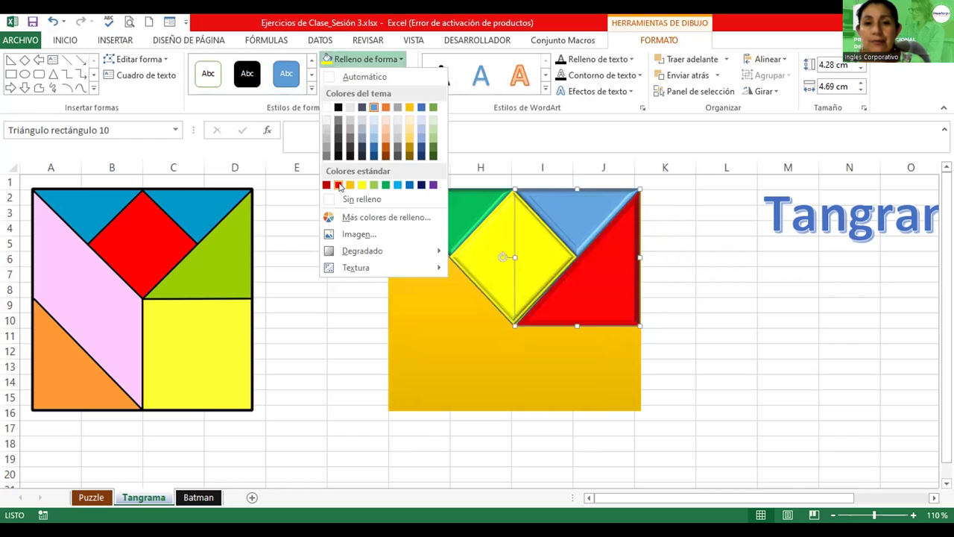
left_click(339, 185)
left_click(700, 314)
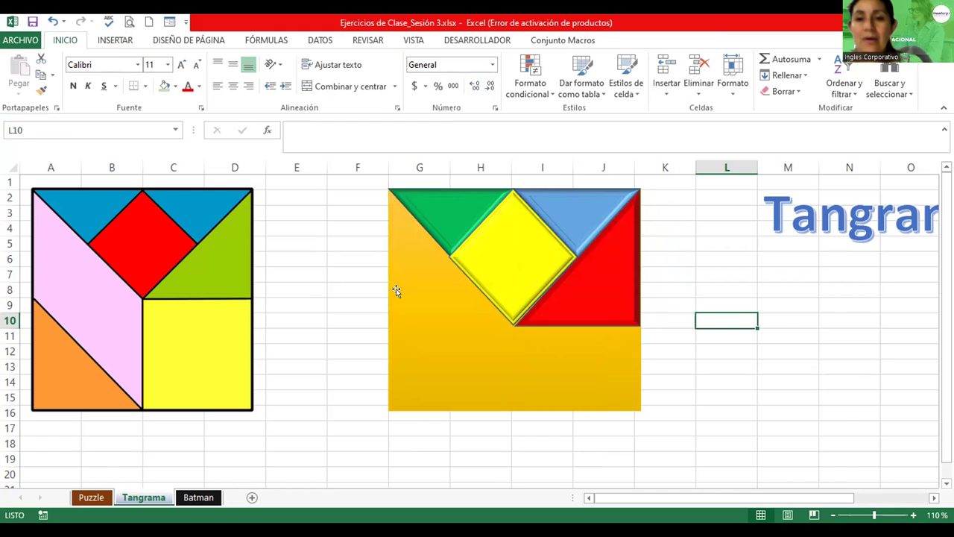
- Draw a rectangle in the lower-right corner with a black fill and a bevel
left_click(115, 40)
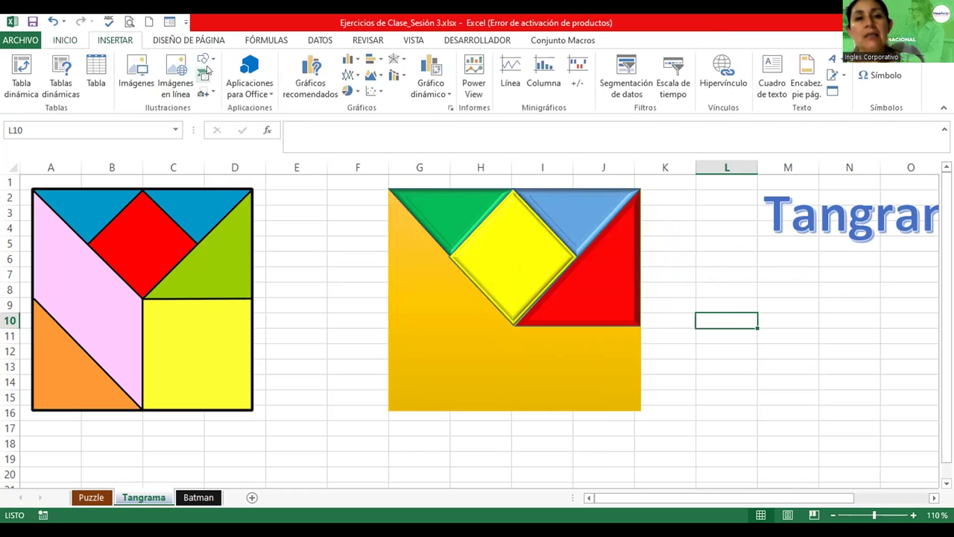
left_click(214, 58)
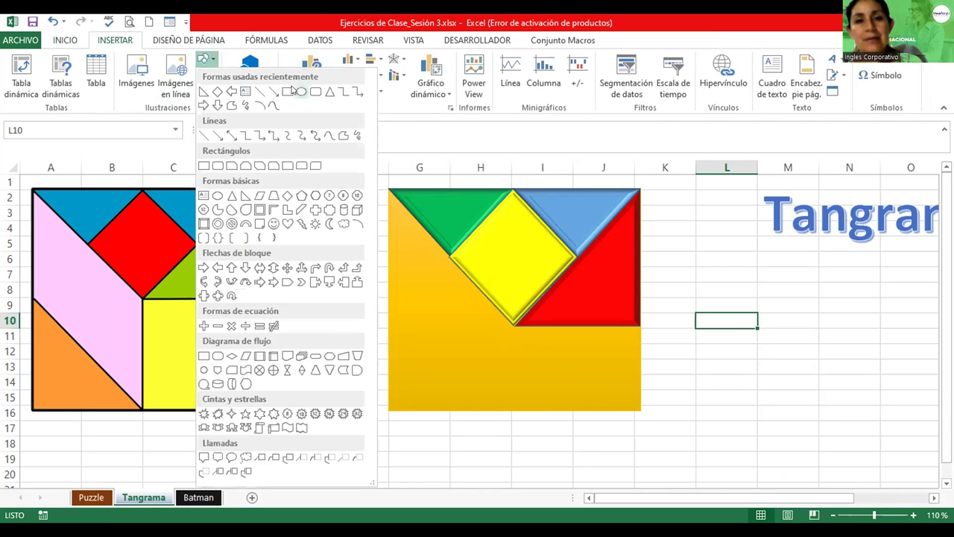
left_click(287, 90)
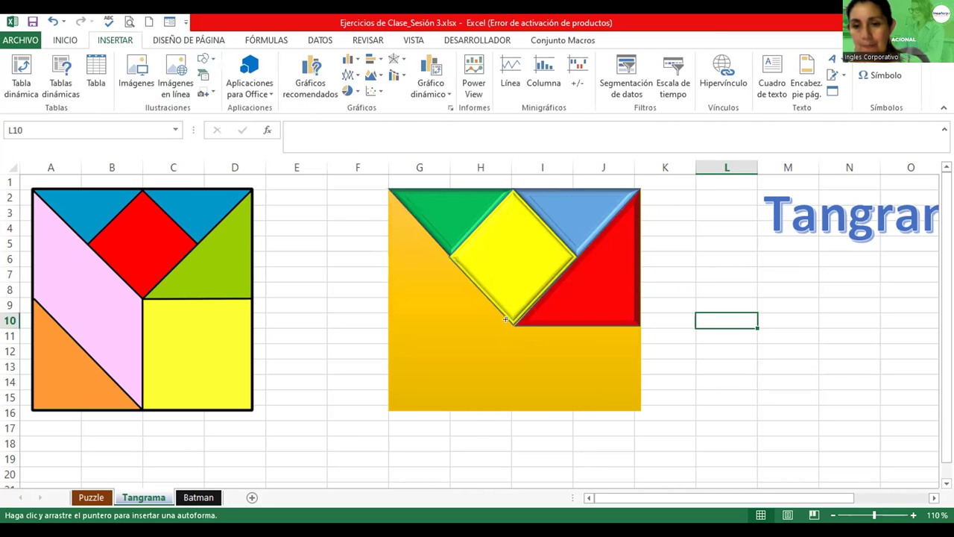
left_click_drag(513, 326, 635, 404)
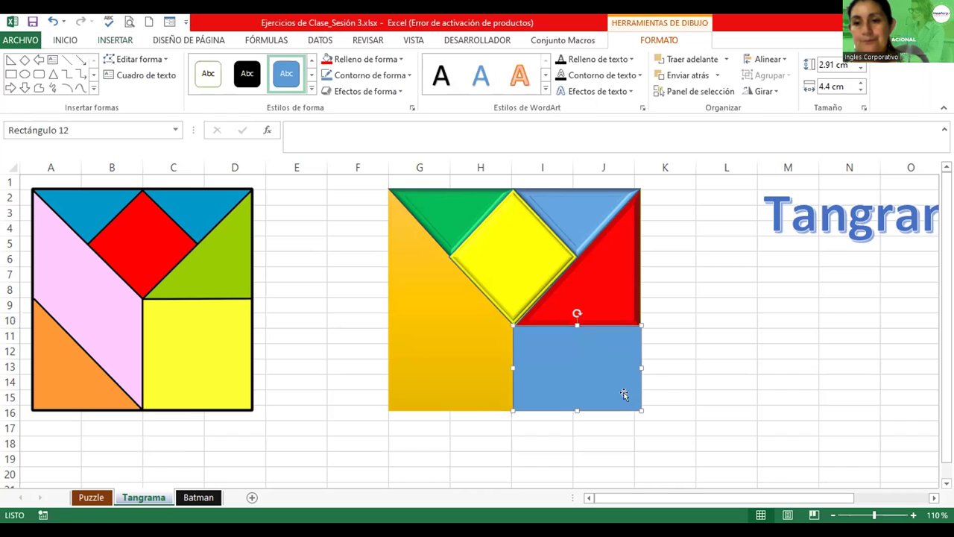
left_click_drag(636, 365, 633, 362)
left_click(247, 73)
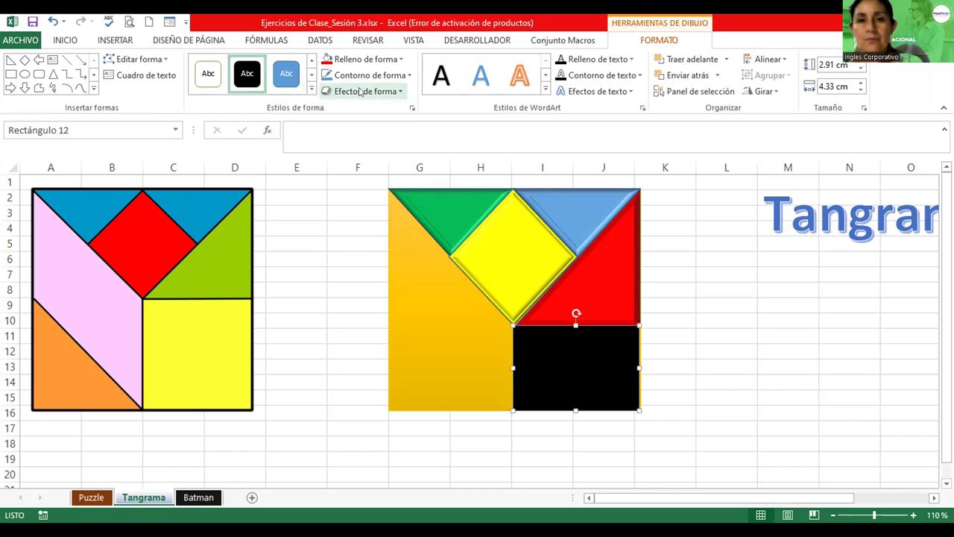
left_click(364, 91)
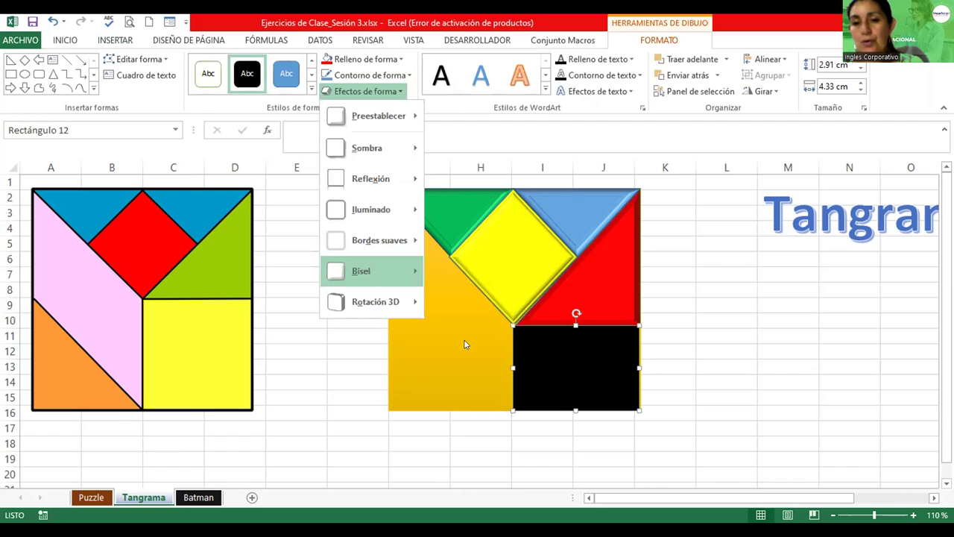
mouse_move(362, 271)
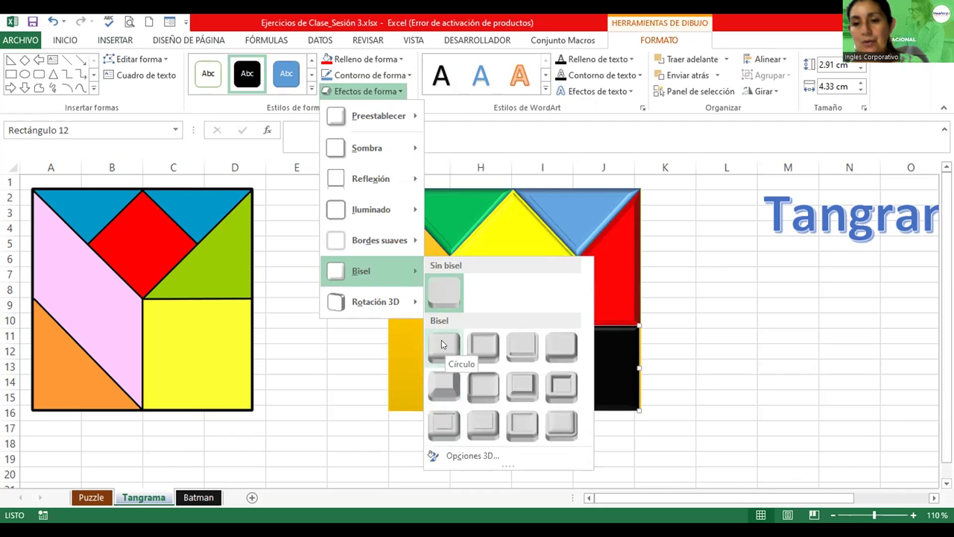
left_click(544, 431)
left_click(749, 380)
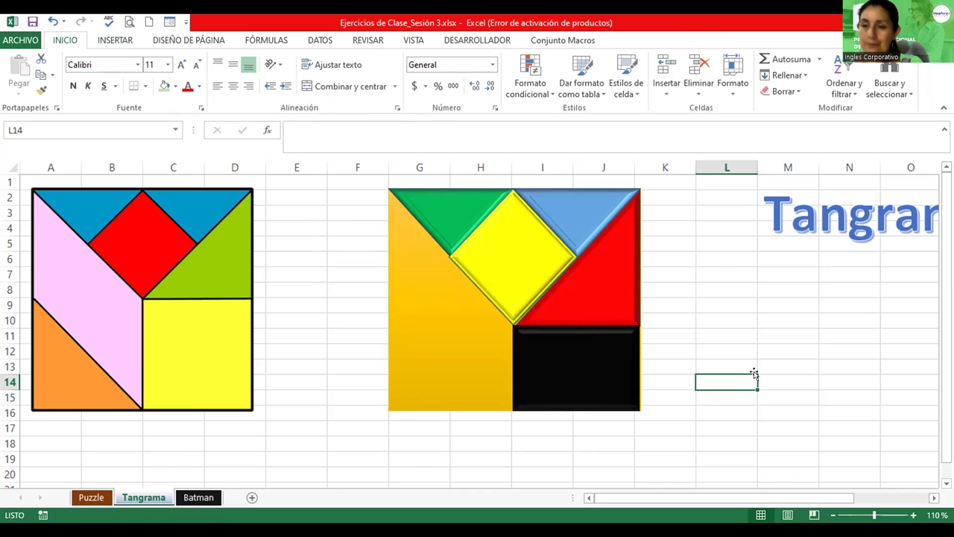
- Move the Tangrama title left so it sits beside the tangram
left_click(891, 227)
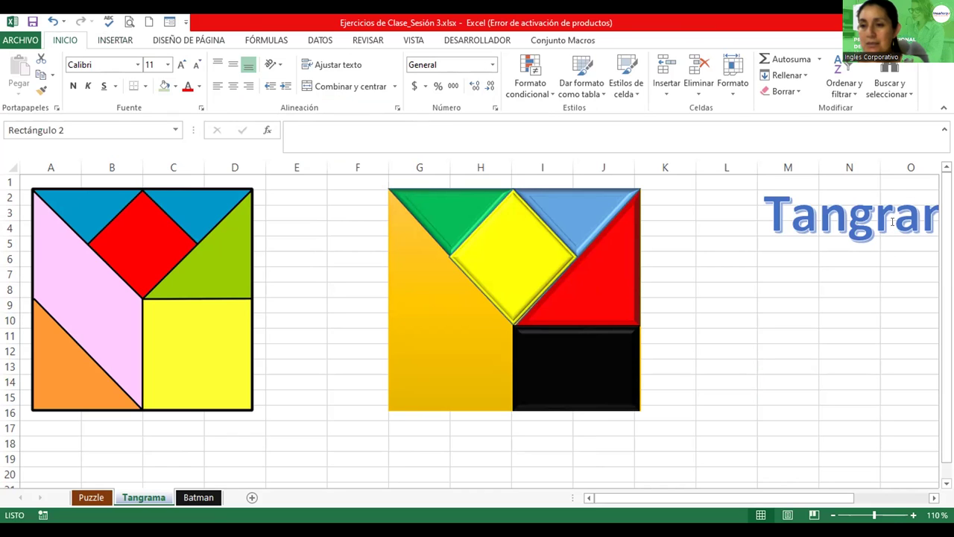
left_click_drag(857, 248, 745, 249)
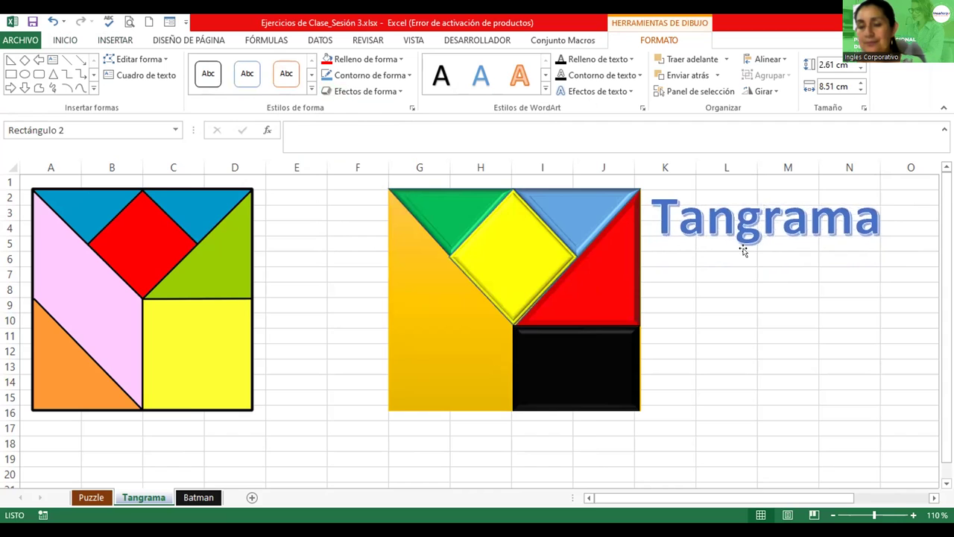
left_click(690, 393)
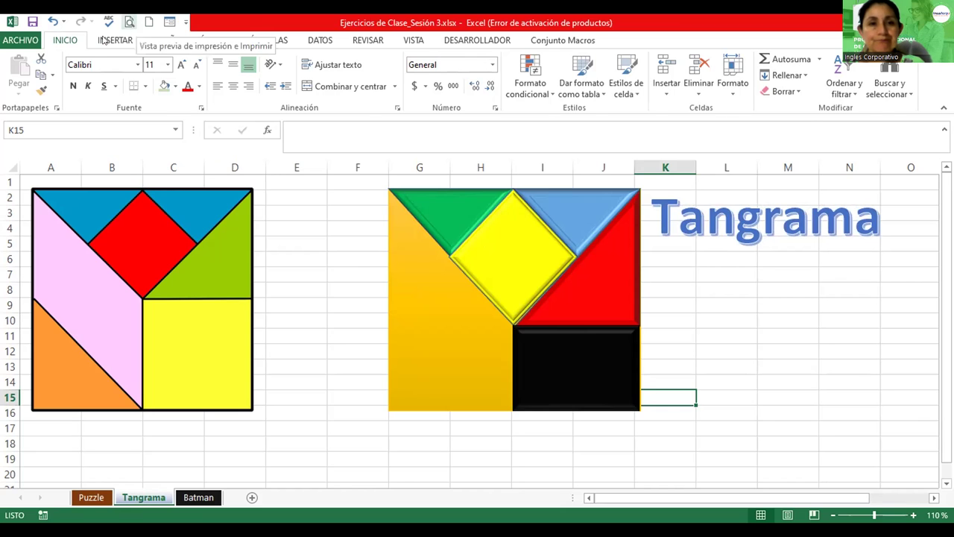
- Draw a right triangle in the lower-left corner and resize it to fit
left_click(106, 41)
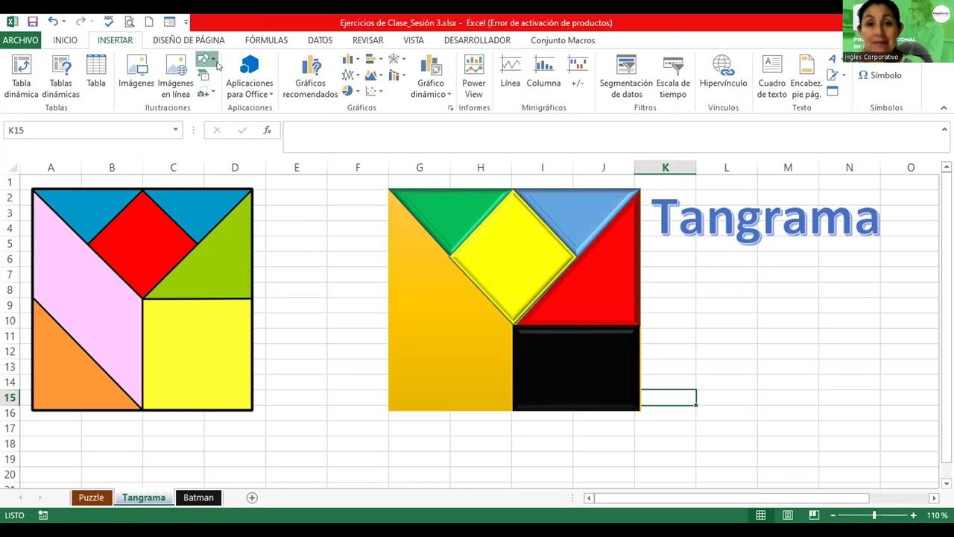
left_click(211, 61)
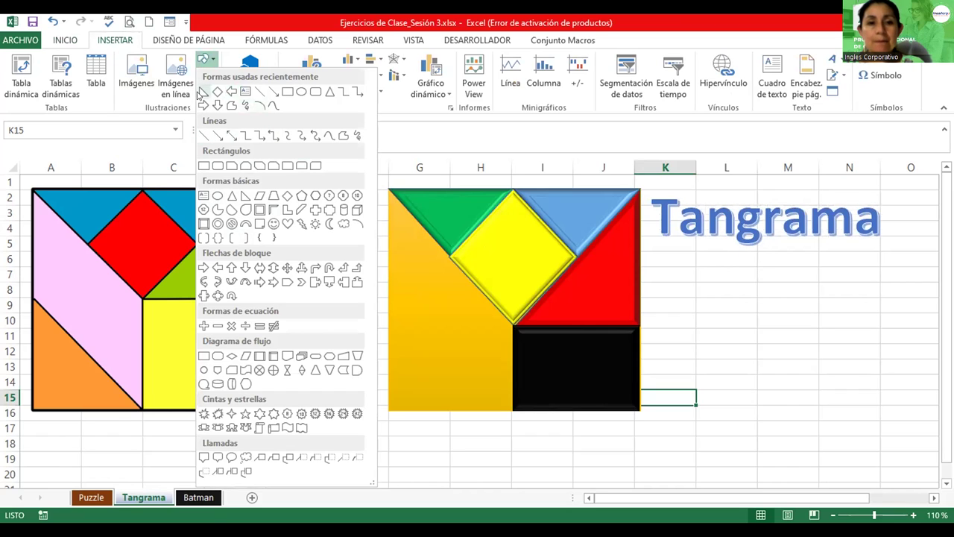
left_click_drag(358, 297, 465, 406)
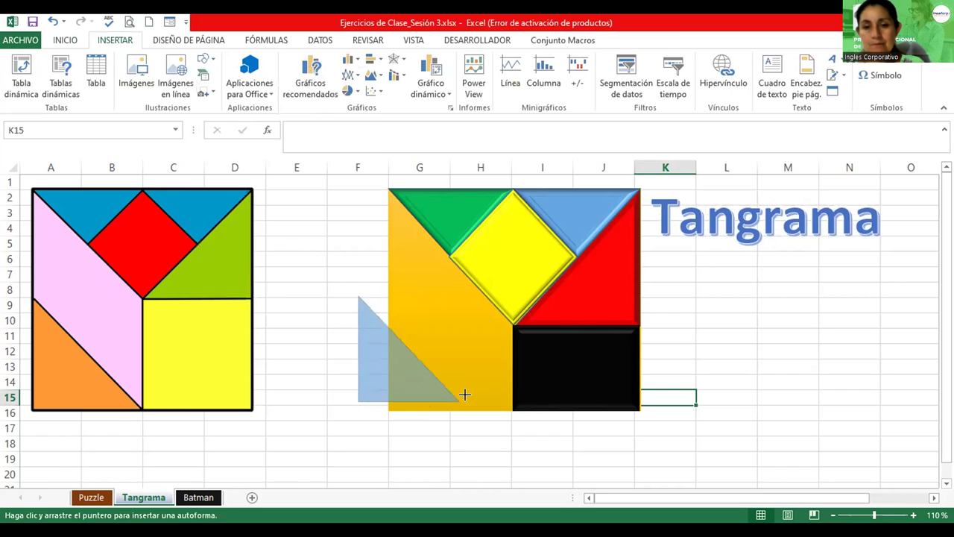
left_click_drag(404, 382, 437, 381)
left_click_drag(494, 348, 505, 349)
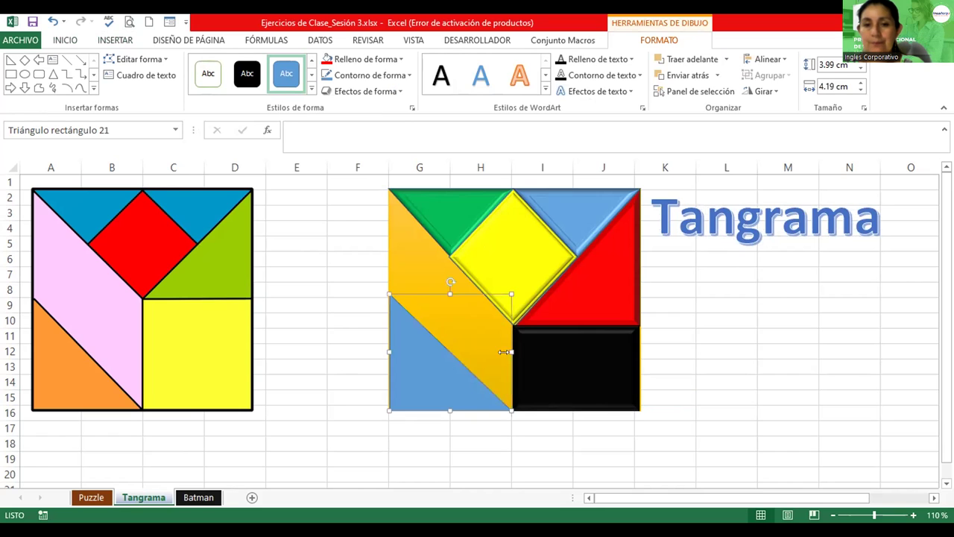
left_click_drag(386, 347, 383, 347)
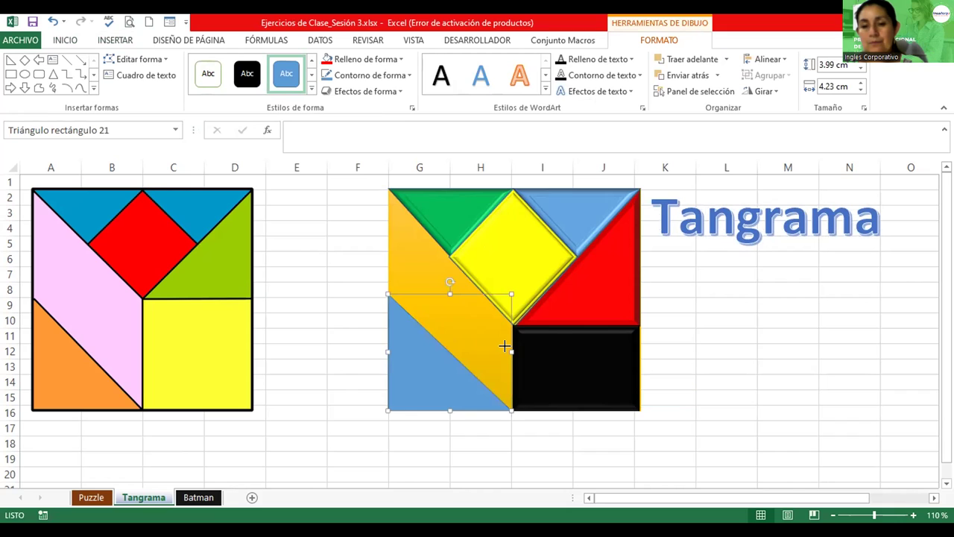
left_click(763, 347)
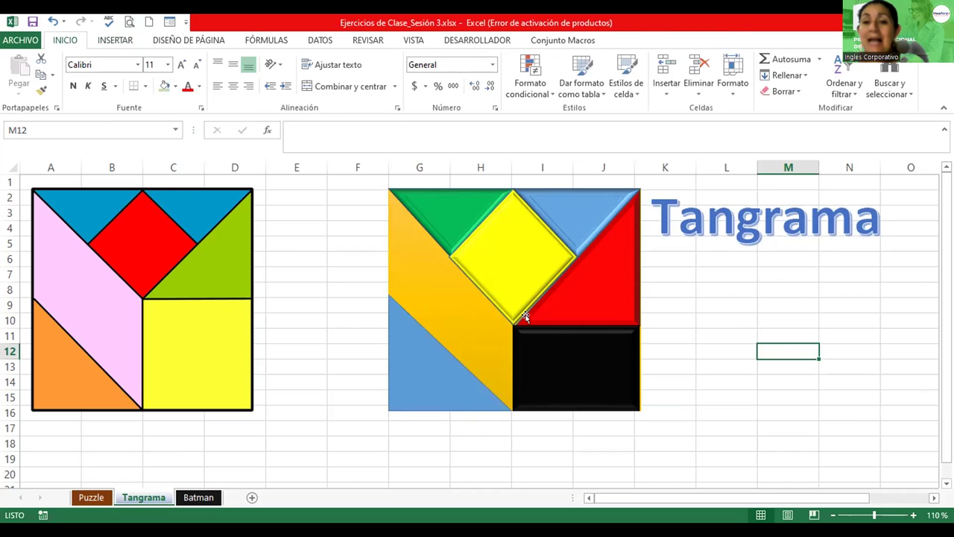
left_click(397, 350)
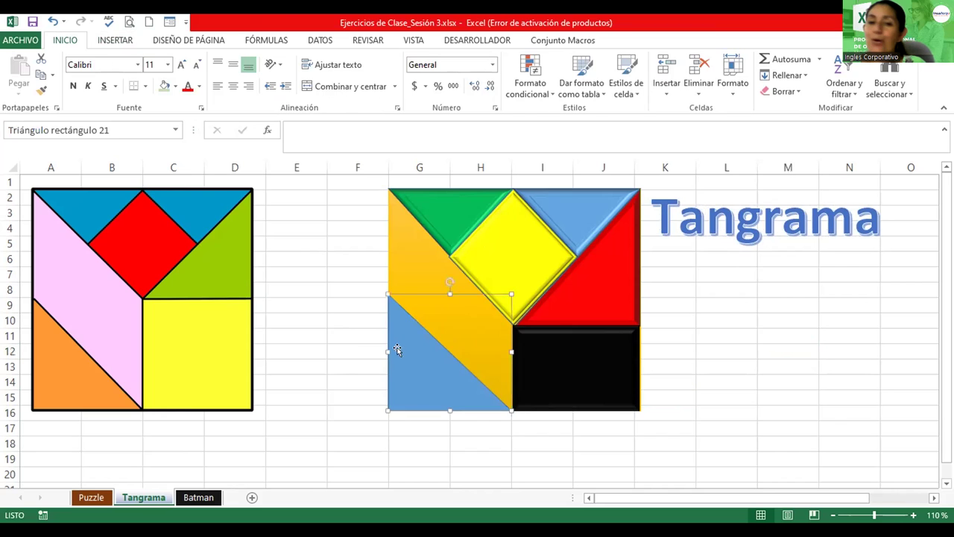
left_click_drag(381, 285, 380, 278)
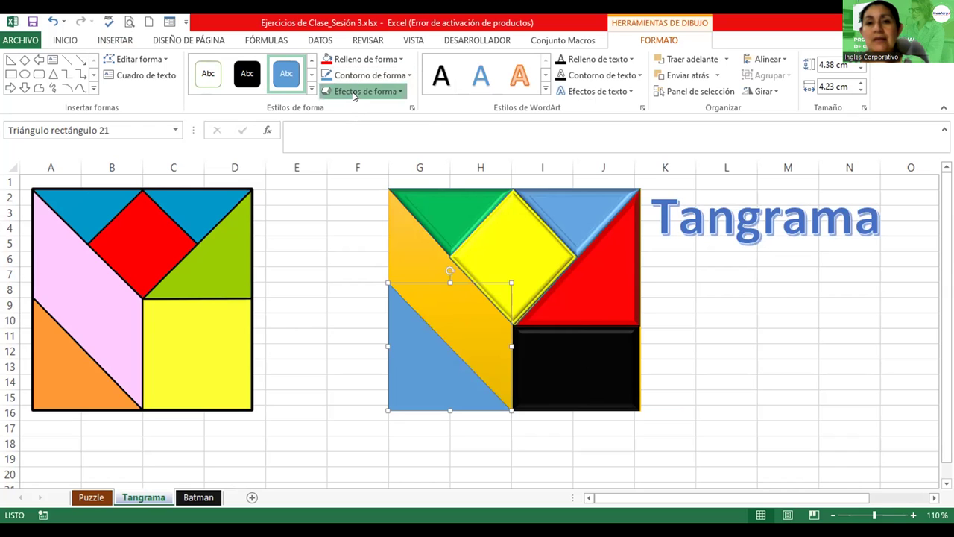
- Apply a bevel effect to the blue lower-left triangle
left_click(354, 92)
mouse_move(361, 271)
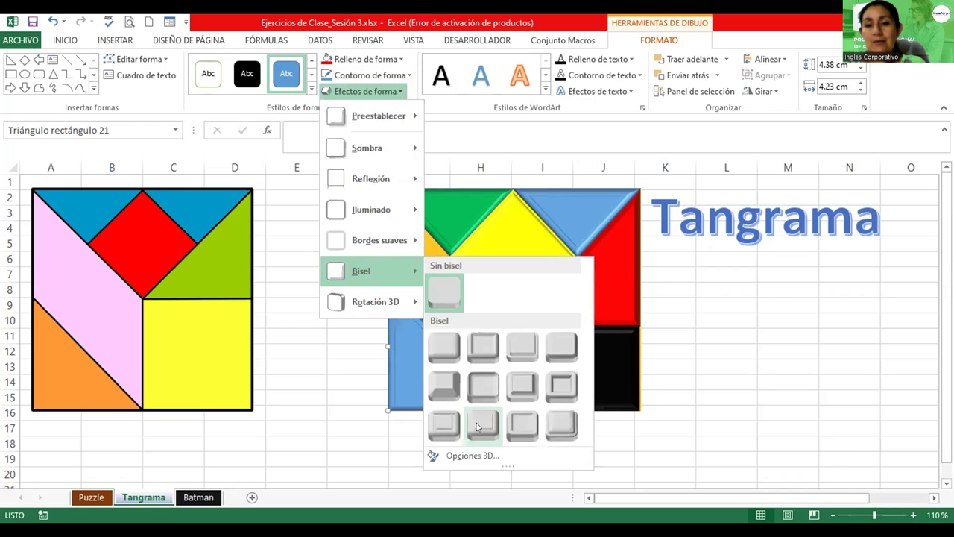
left_click(476, 423)
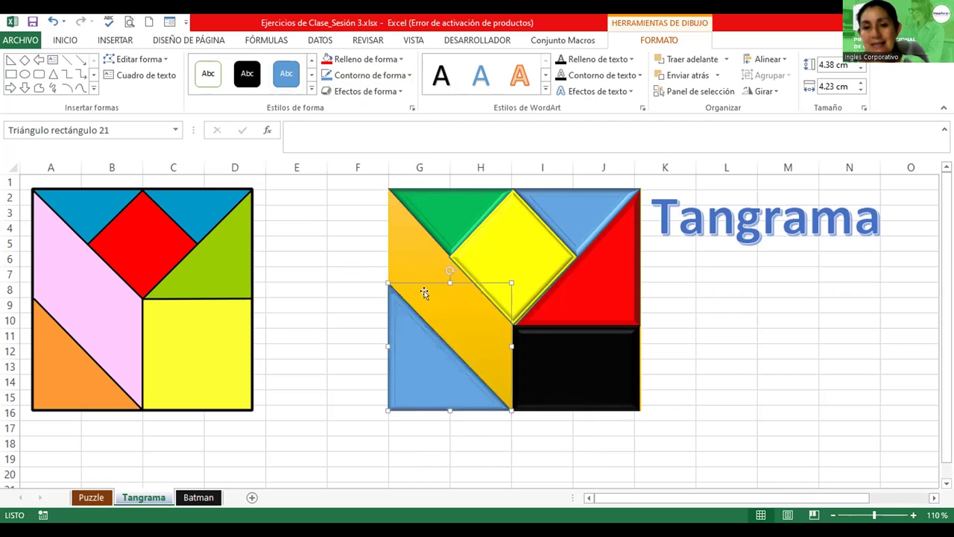
left_click(728, 345)
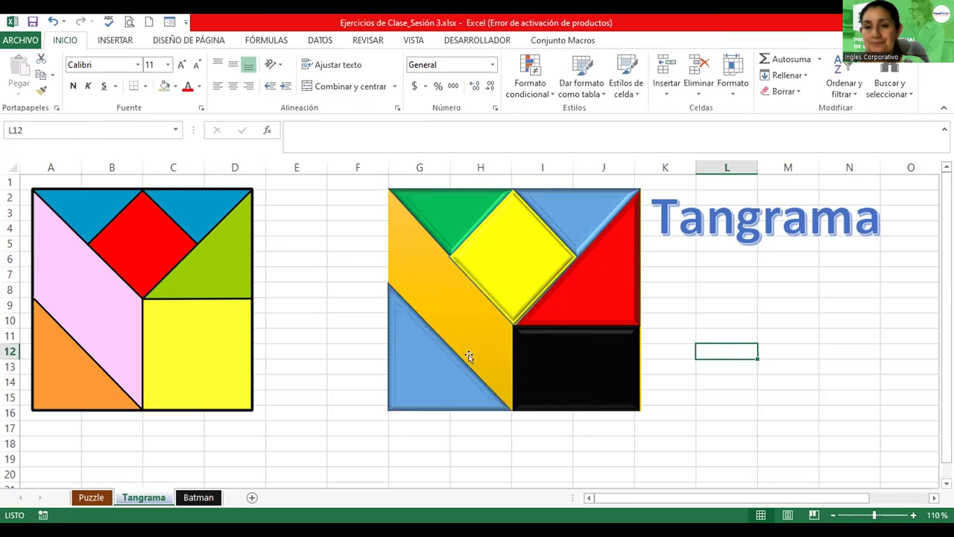
left_click(433, 354)
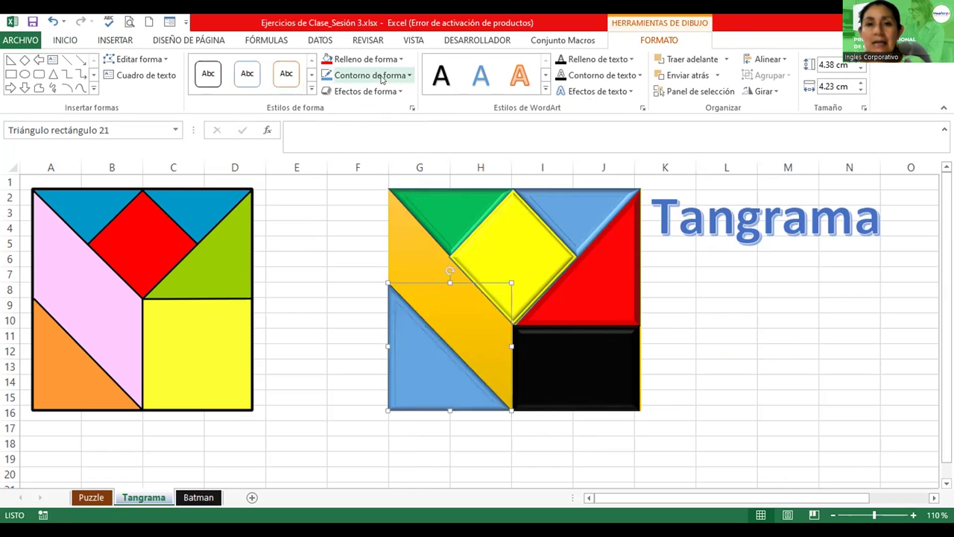
- Add a glow effect to the yellow diamond
left_click(382, 93)
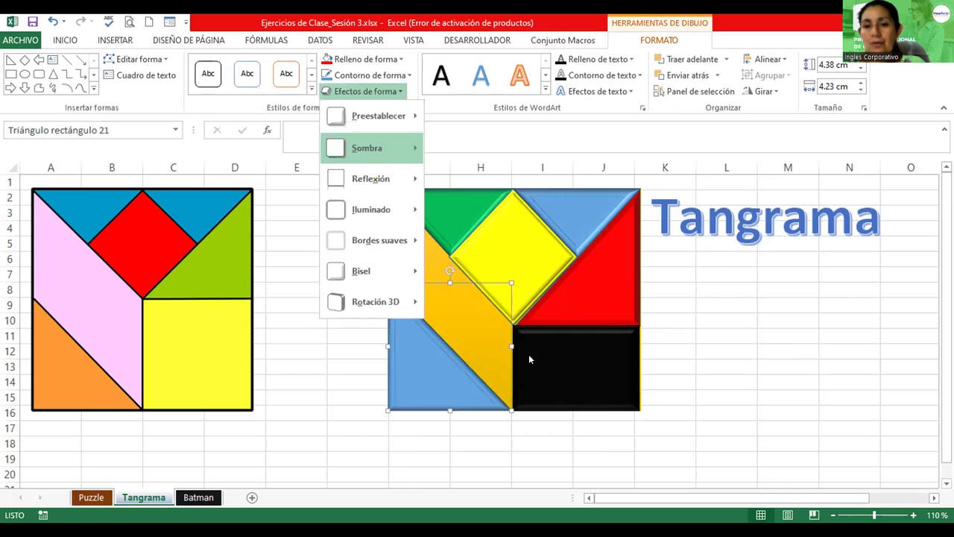
left_click(525, 264)
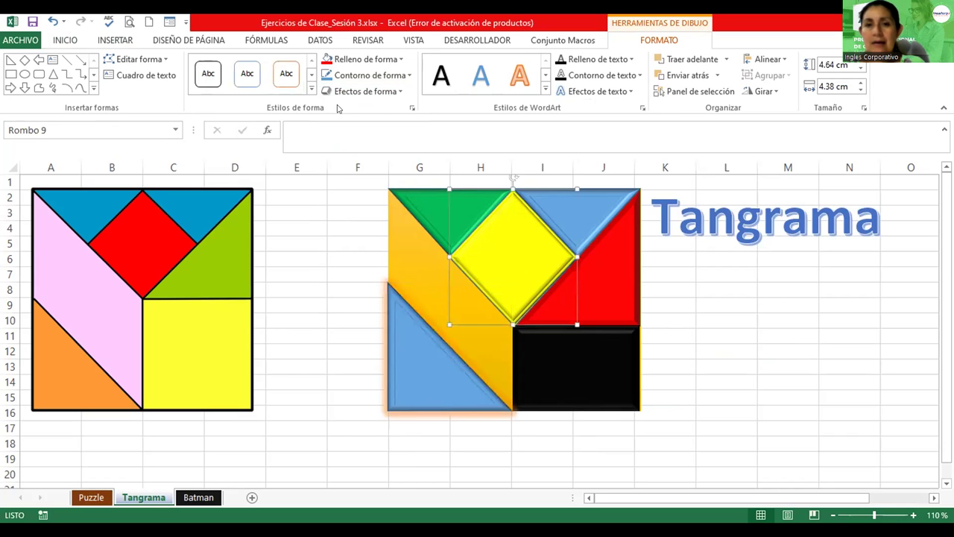
left_click(347, 79)
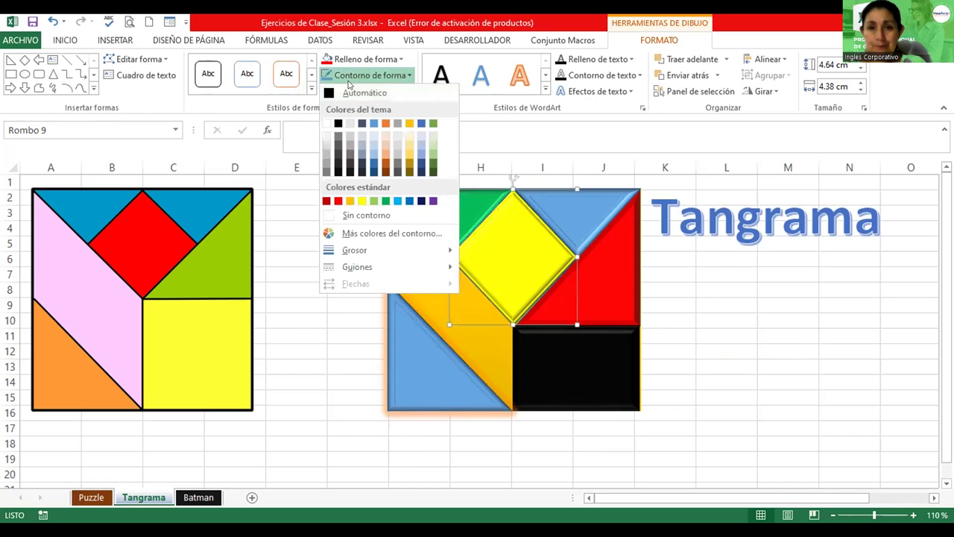
left_click(365, 91)
left_click(365, 91)
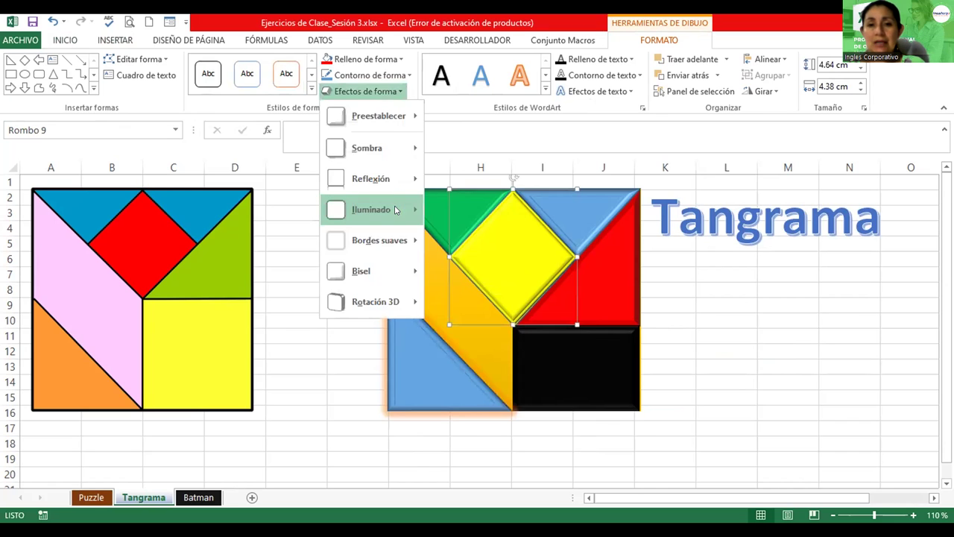
mouse_move(380, 241)
mouse_move(370, 209)
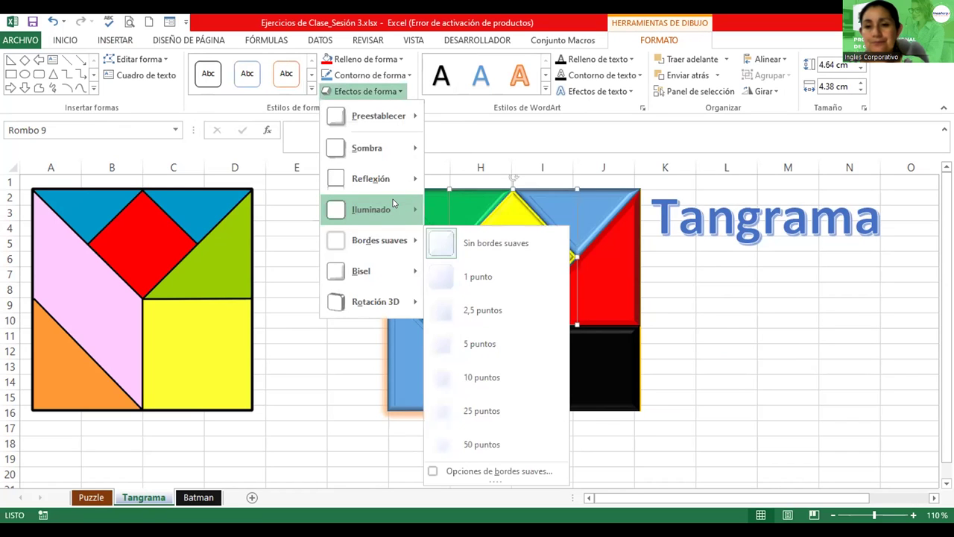
left_click(656, 318)
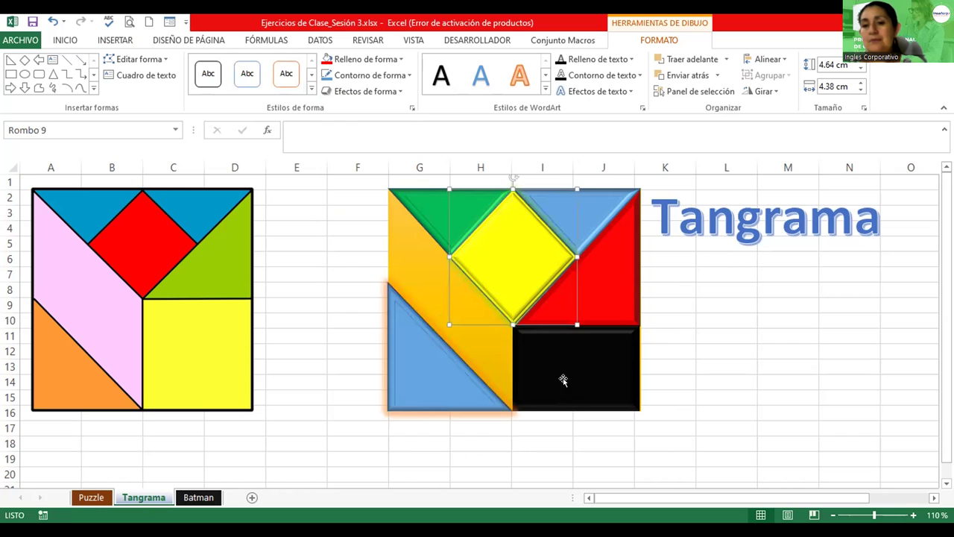
left_click(729, 348)
- Give the black rectangle a yellow glow
left_click(624, 381)
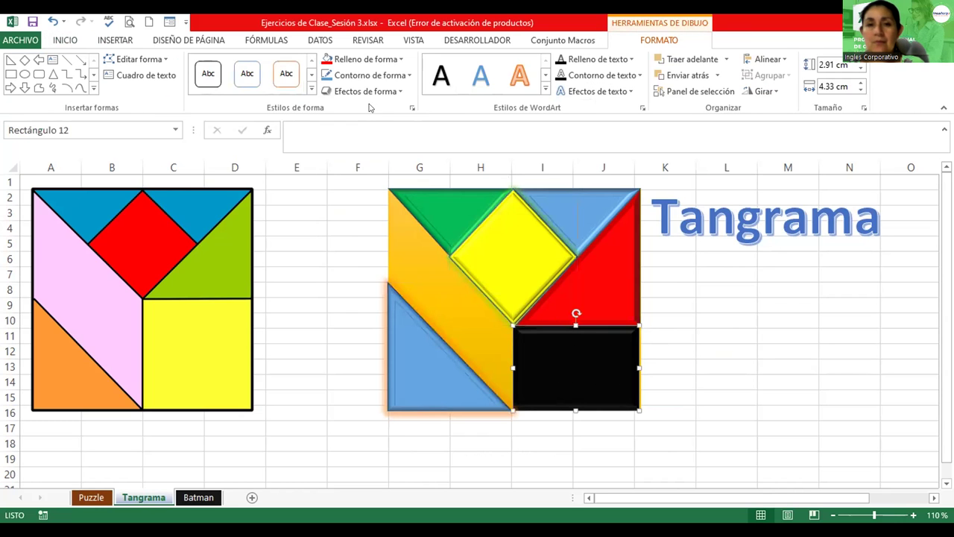
left_click(367, 91)
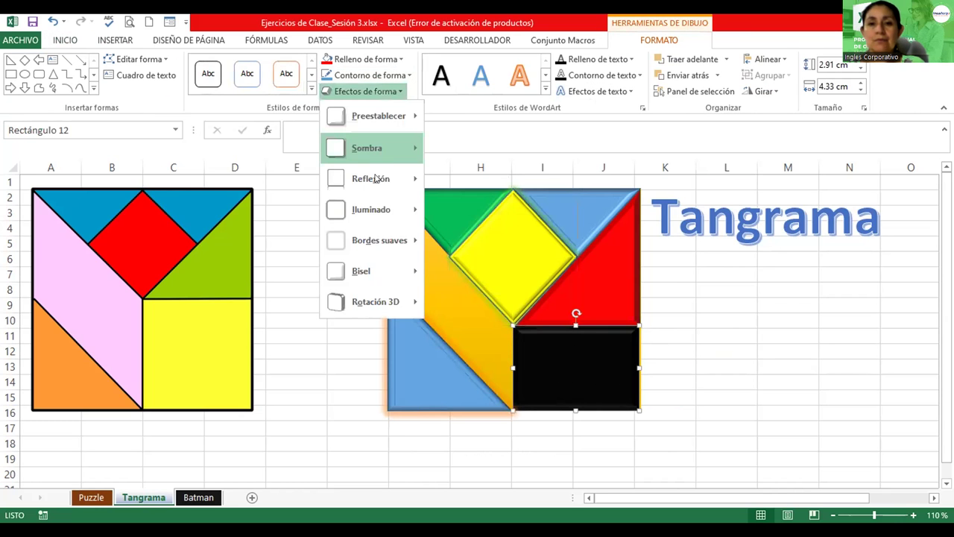
mouse_move(371, 210)
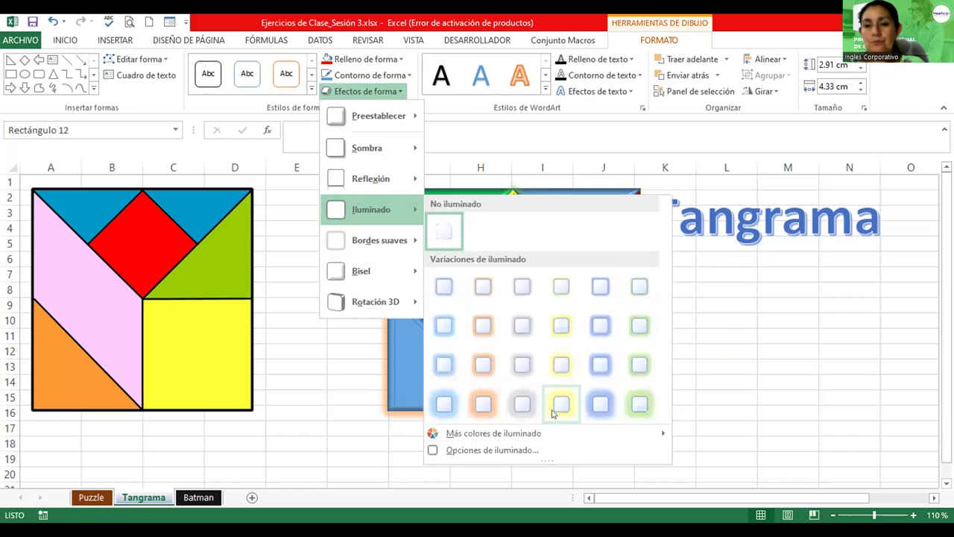
left_click(559, 407)
left_click(749, 326)
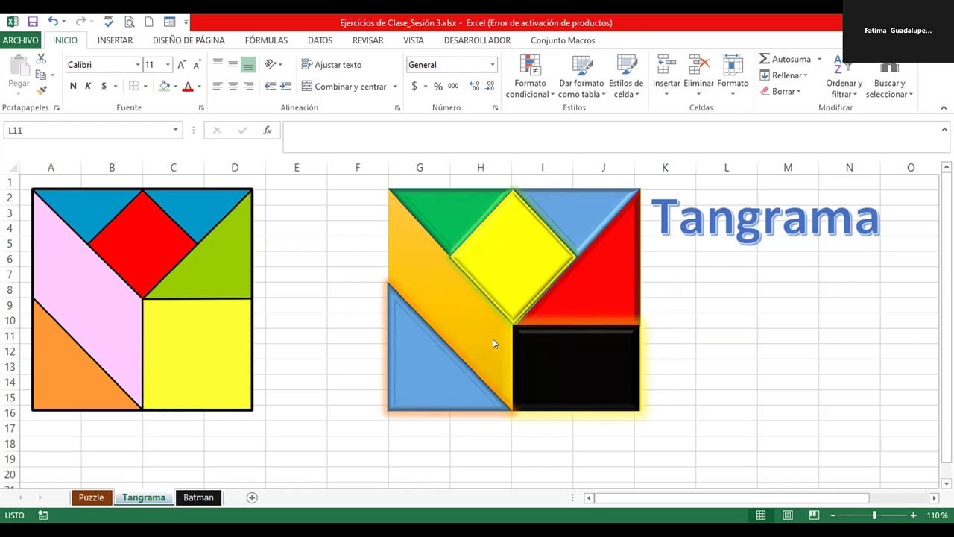
left_click(602, 348)
left_click(730, 352)
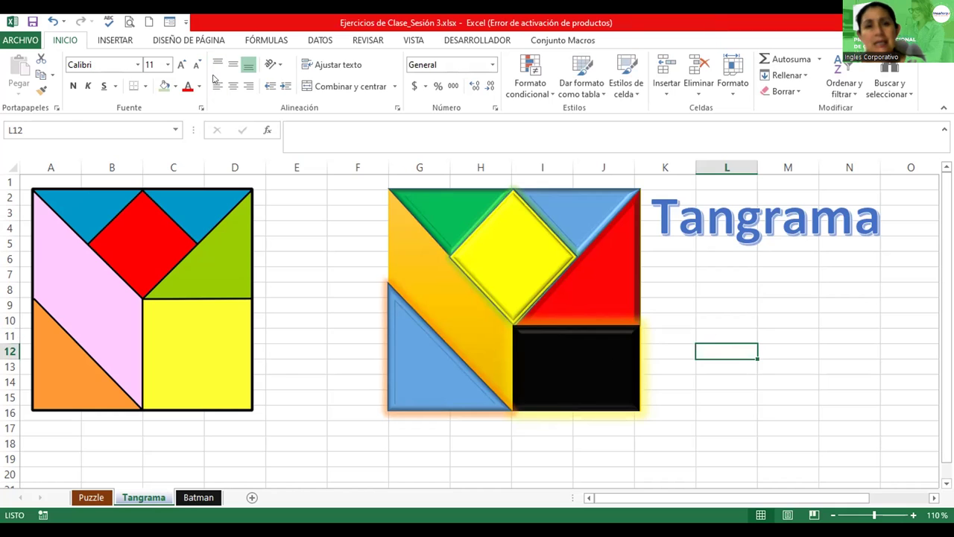
- Copy the green triangle near column K as a trial, then delete the copy
left_click(117, 40)
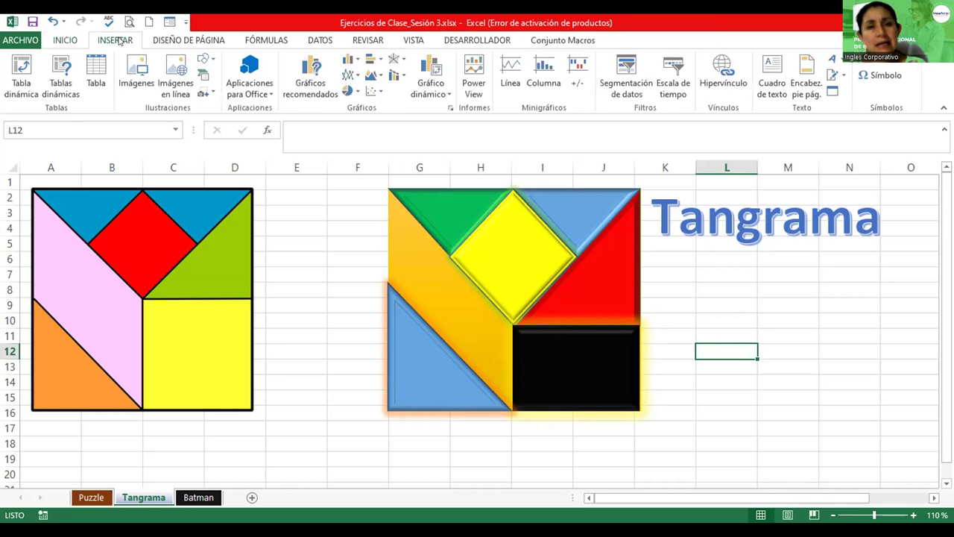
left_click(209, 59)
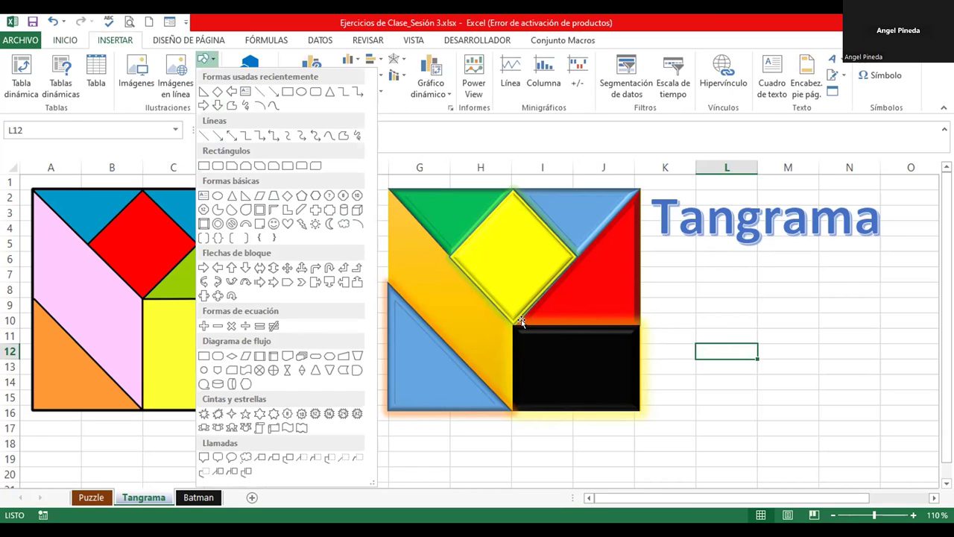
left_click(434, 214)
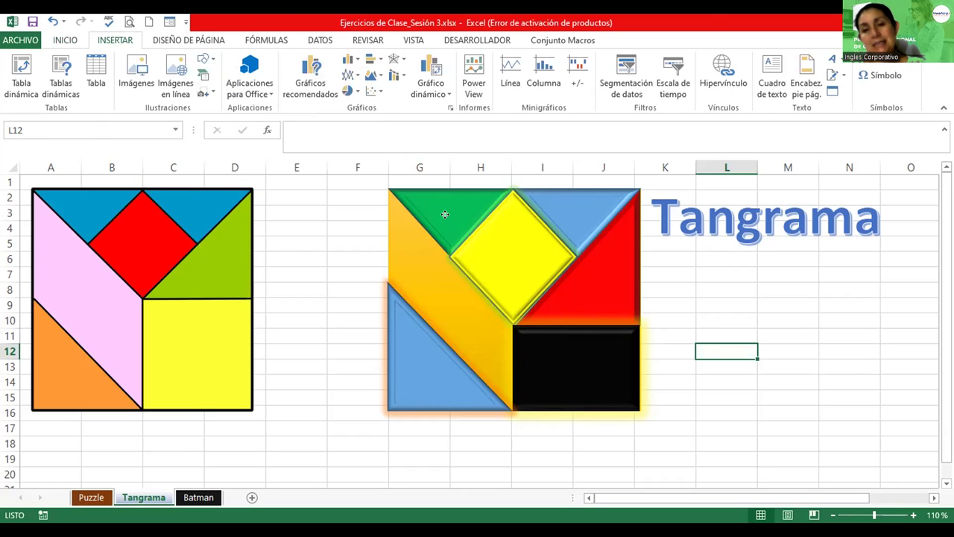
left_click(444, 216)
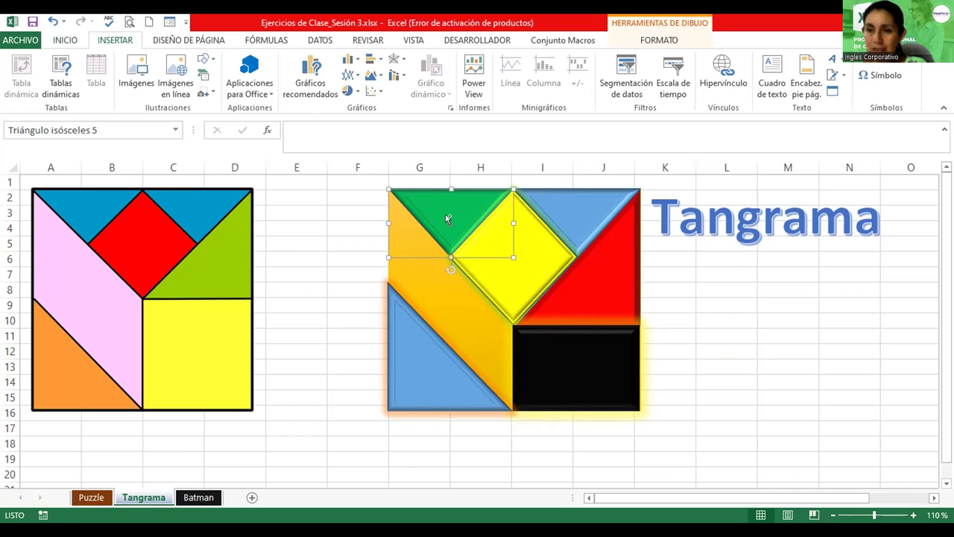
left_click_drag(447, 219, 710, 334)
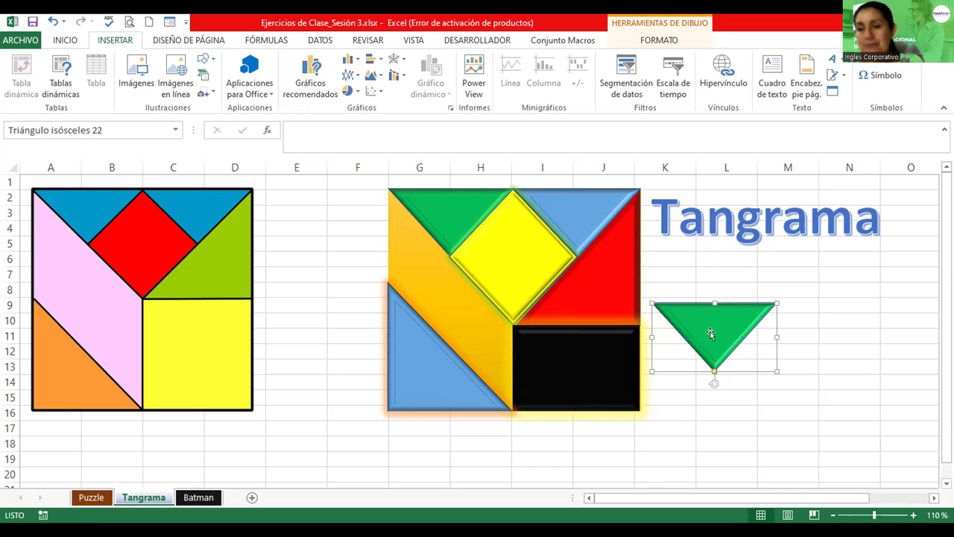
key("Delete")
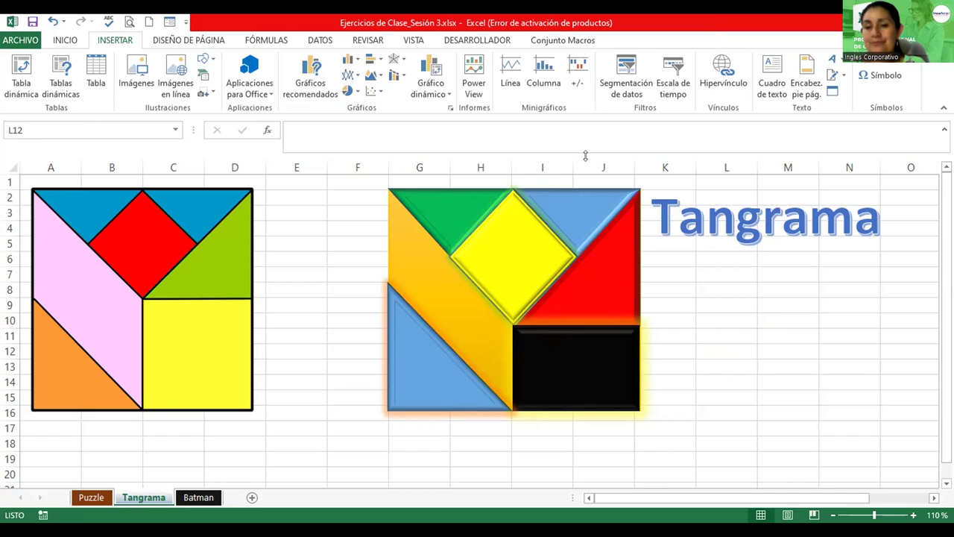
- Move the blue lower-left triangle slightly higher
left_click(415, 360)
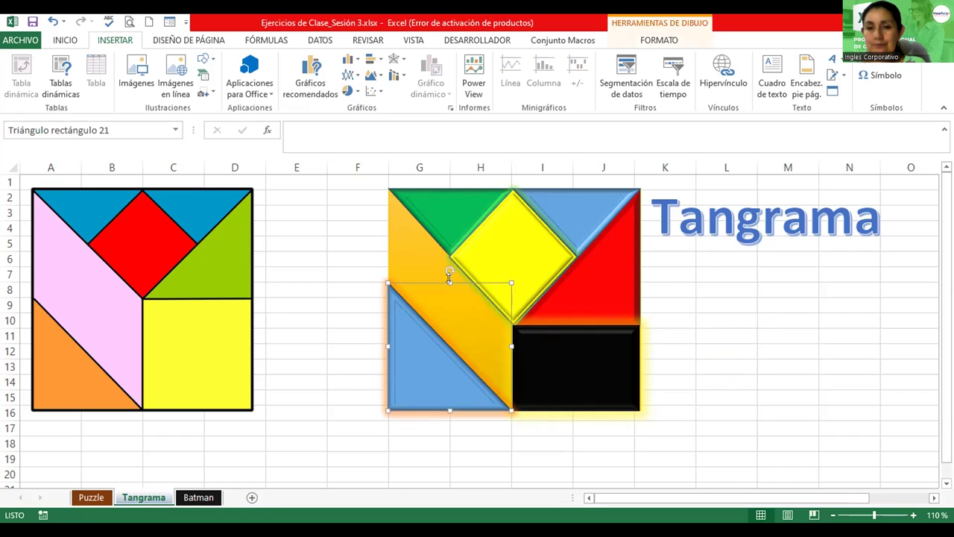
mouse_move(447, 278)
left_mouse_down()
mouse_move(445, 270)
mouse_move(467, 273)
left_mouse_up()
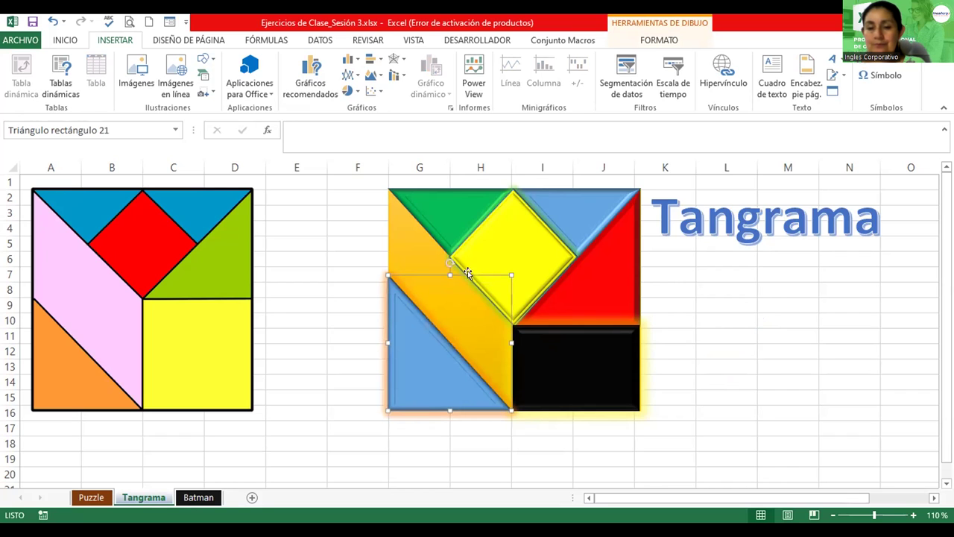
left_click(796, 376)
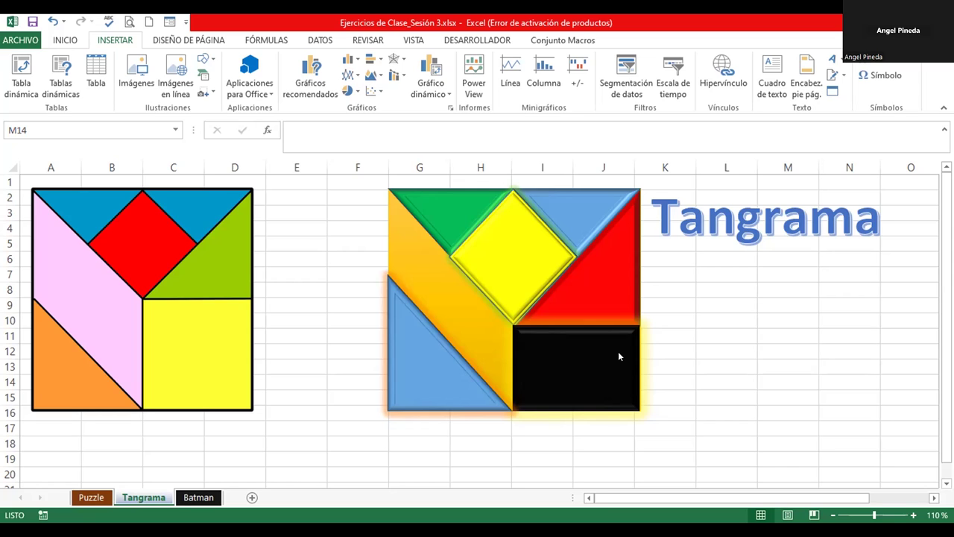
- Apply Preset 1 and a glow variation to the yellow diamond
left_click(521, 244)
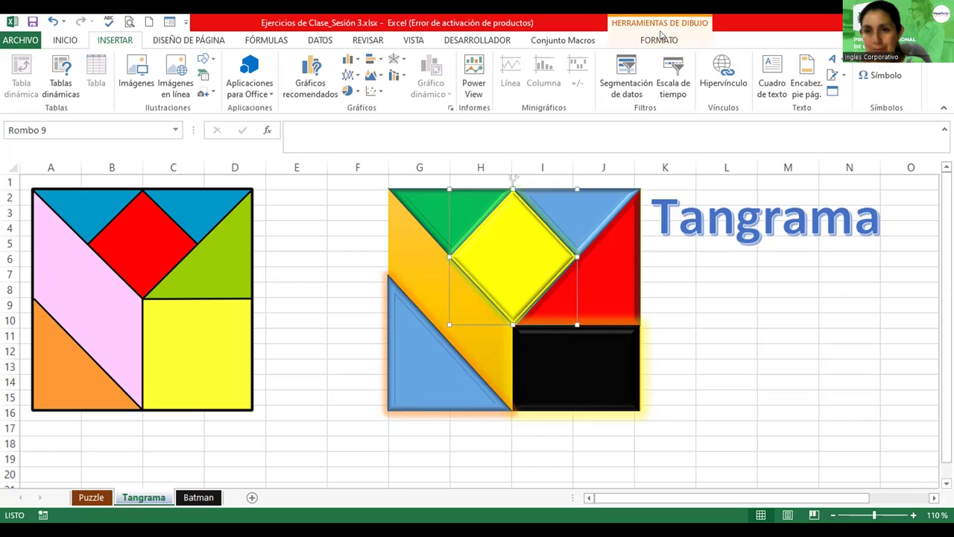
left_click(659, 37)
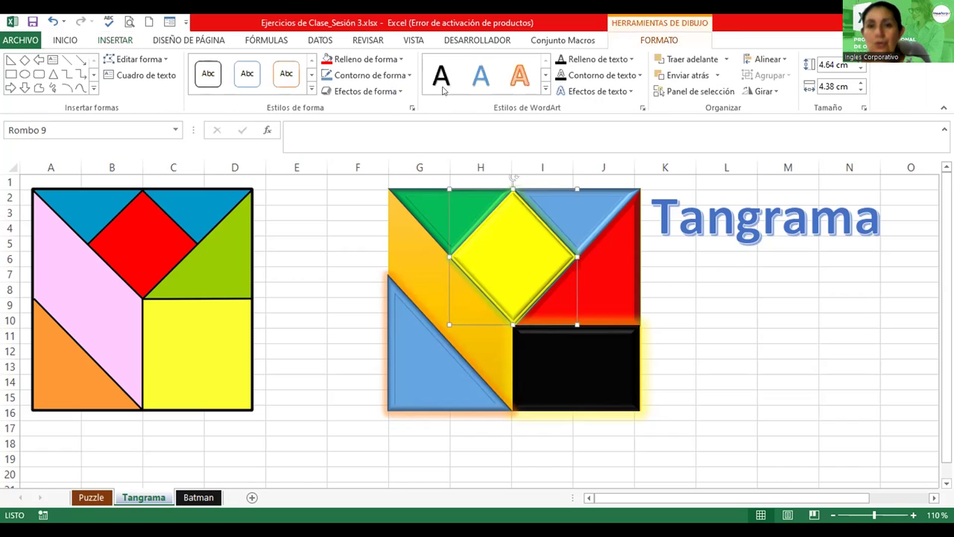
left_click(393, 92)
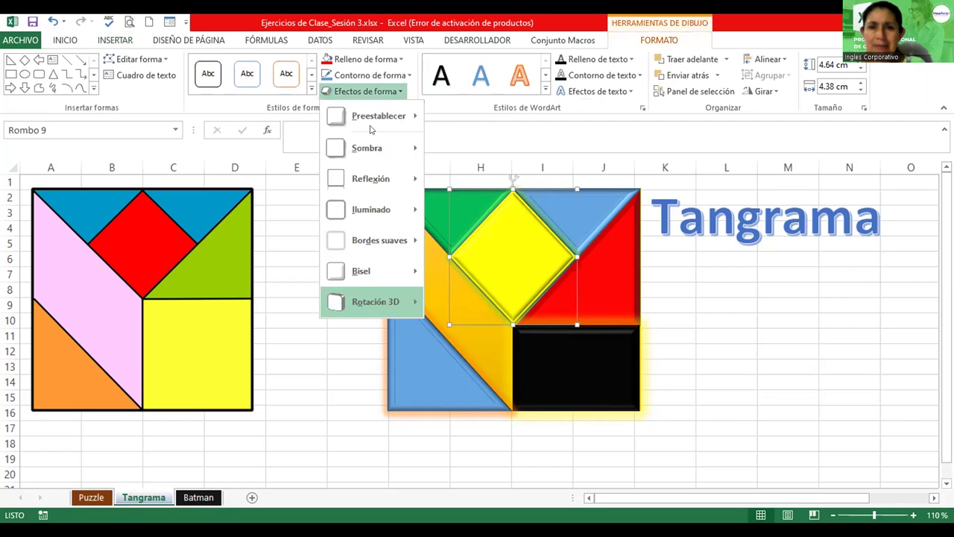
mouse_move(378, 116)
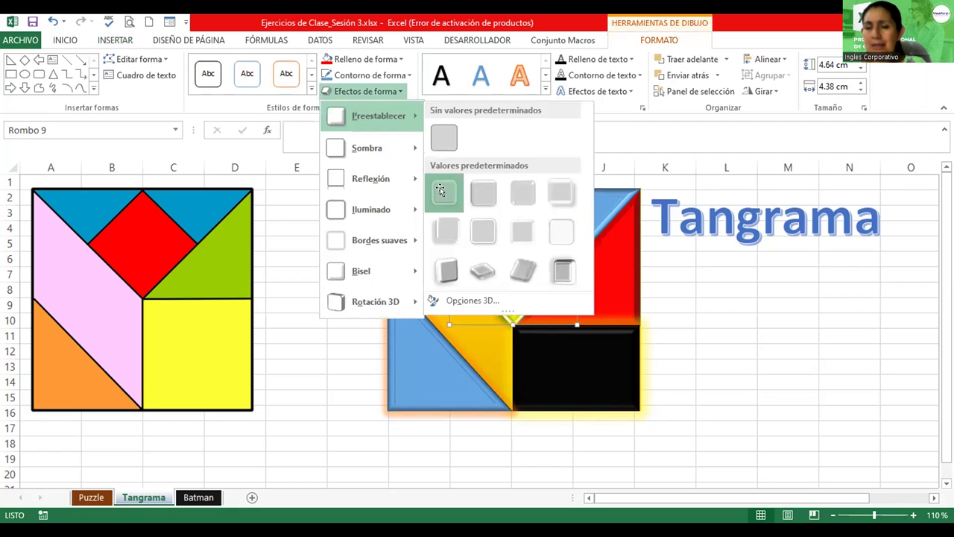
left_click(441, 191)
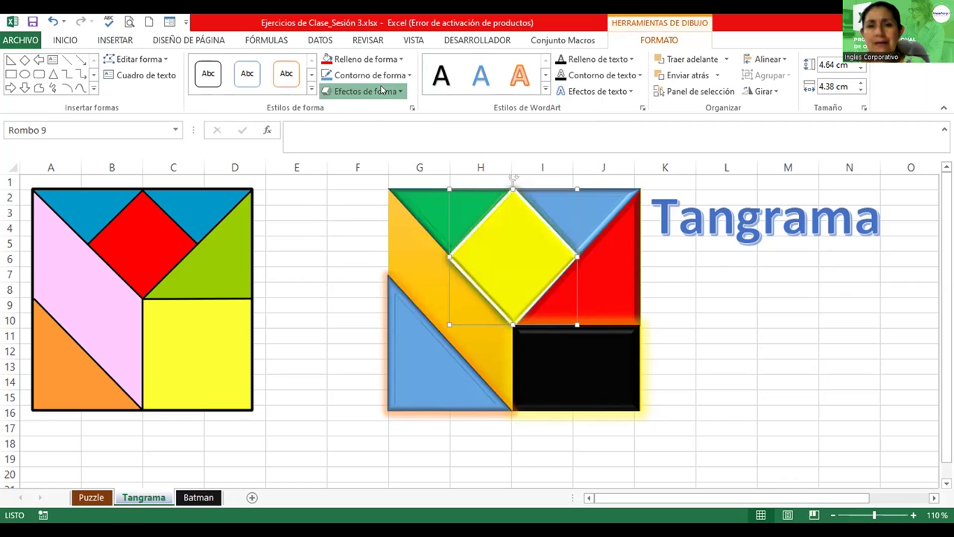
left_click(382, 89)
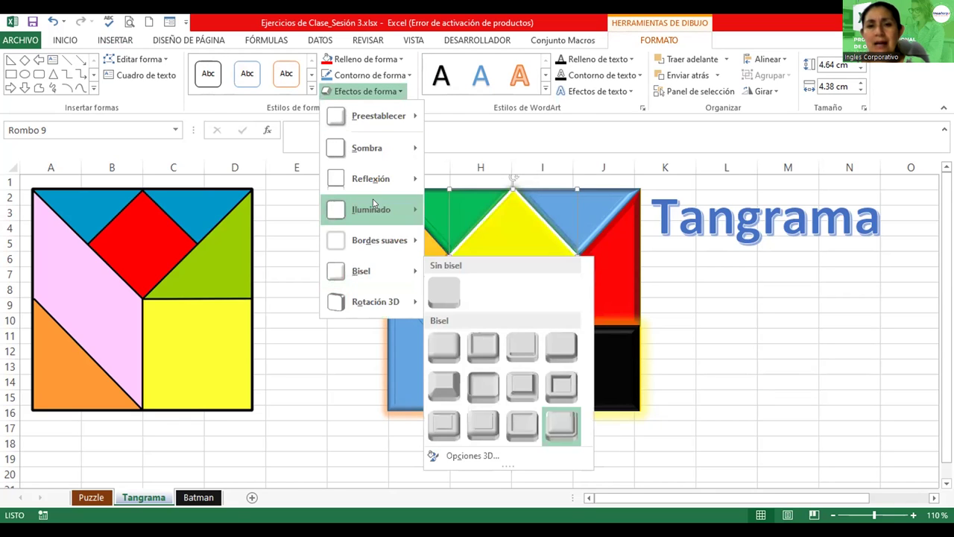
mouse_move(370, 209)
left_click(598, 326)
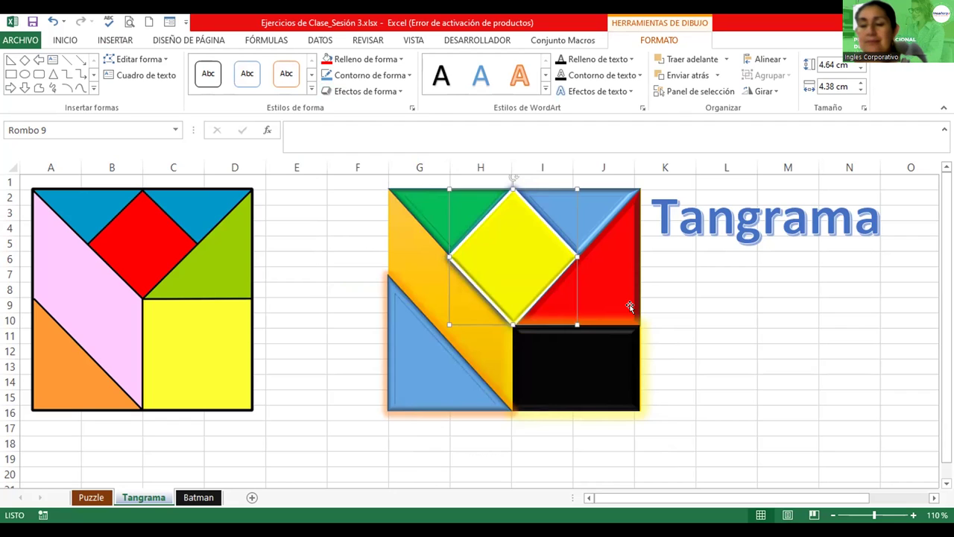
- Browse the reflection effects for the red triangle without applying one
left_click(613, 281)
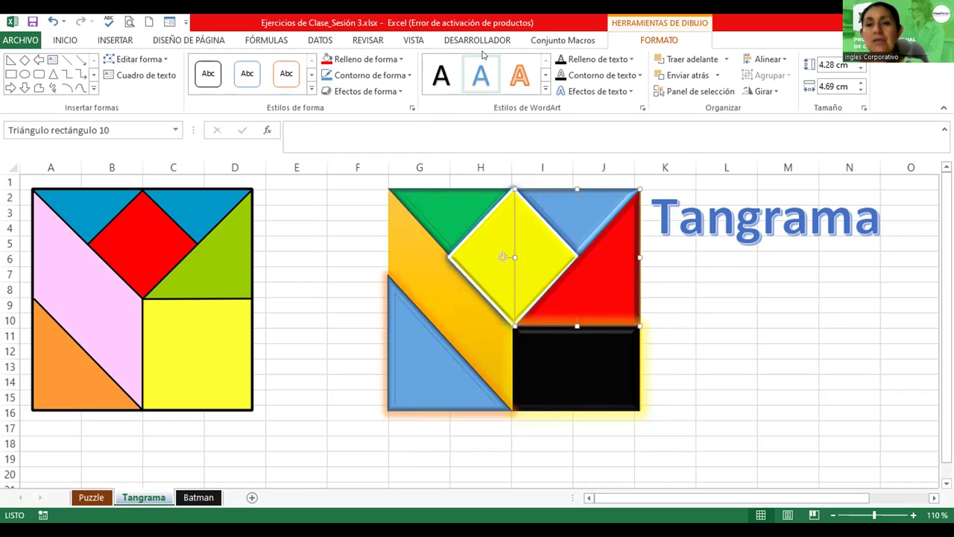
left_click(386, 91)
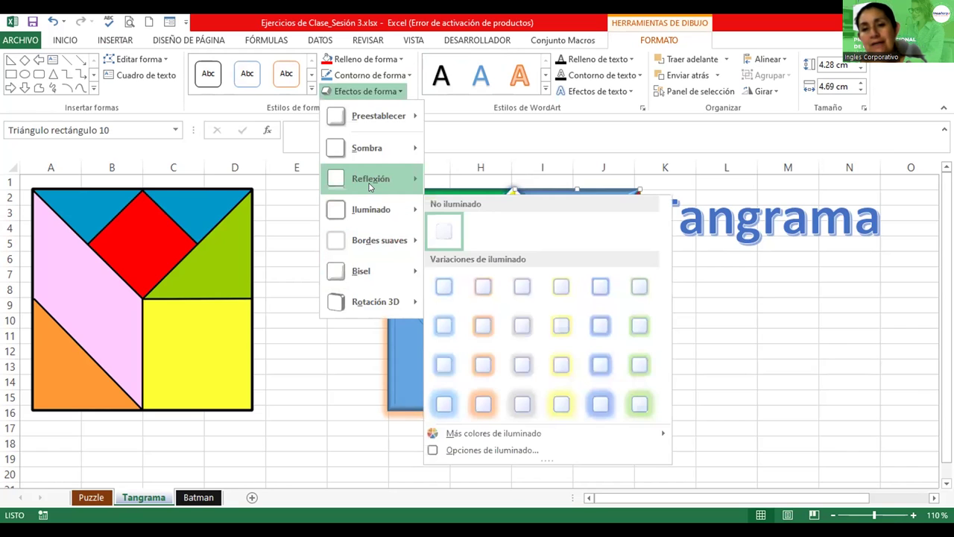
mouse_move(370, 179)
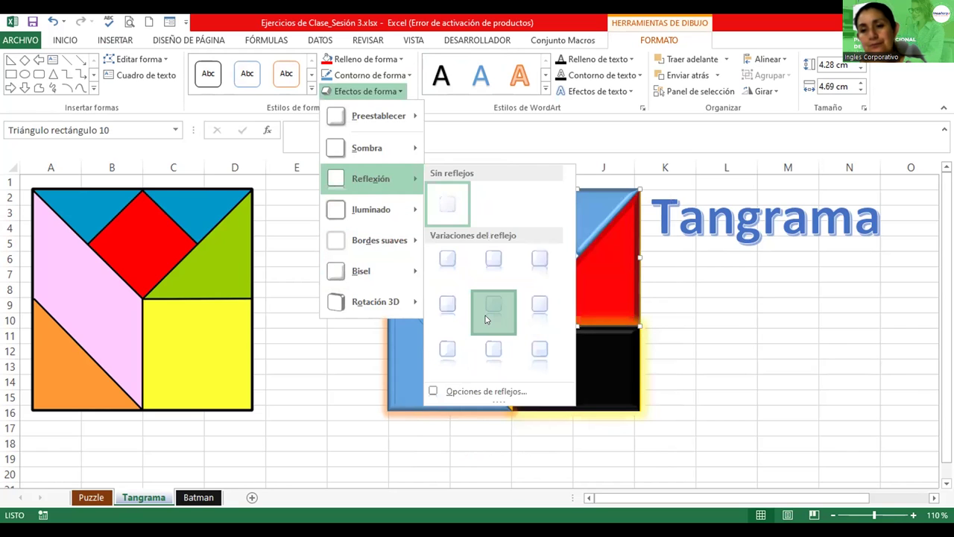
left_click(737, 334)
left_click(736, 334)
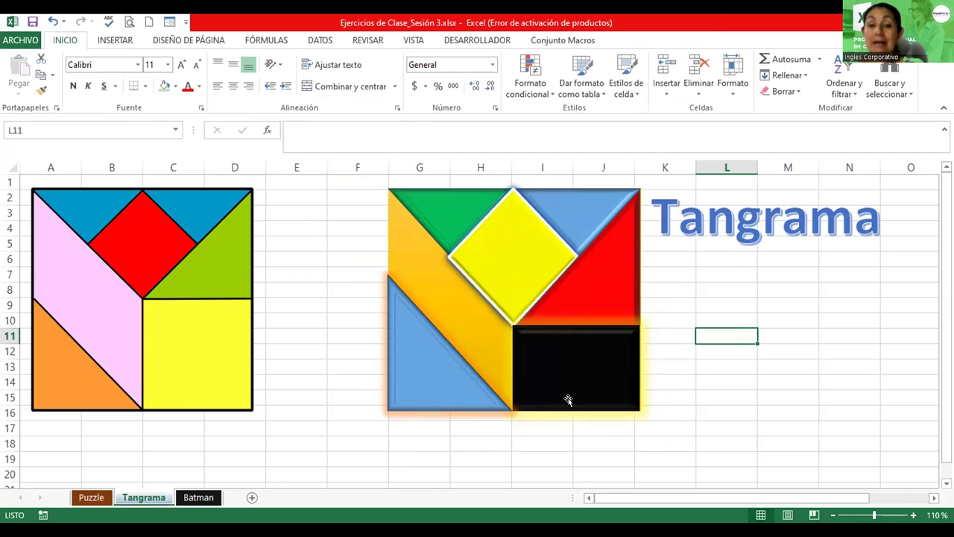
- On the Batman sheet at 100% zoom, fill column block H1:I18 black
left_click(204, 497)
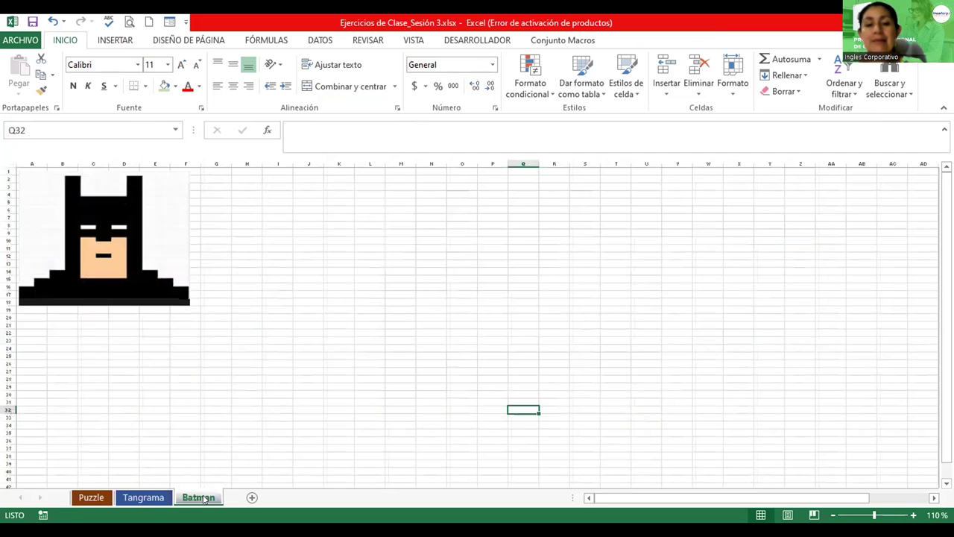
left_click(173, 234)
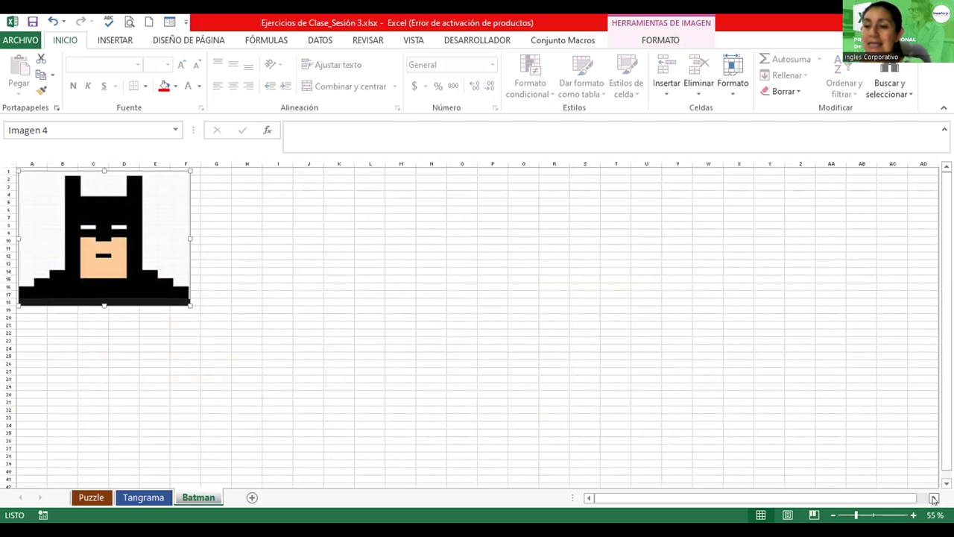
left_click(914, 514)
left_click(914, 514)
left_click(914, 514)
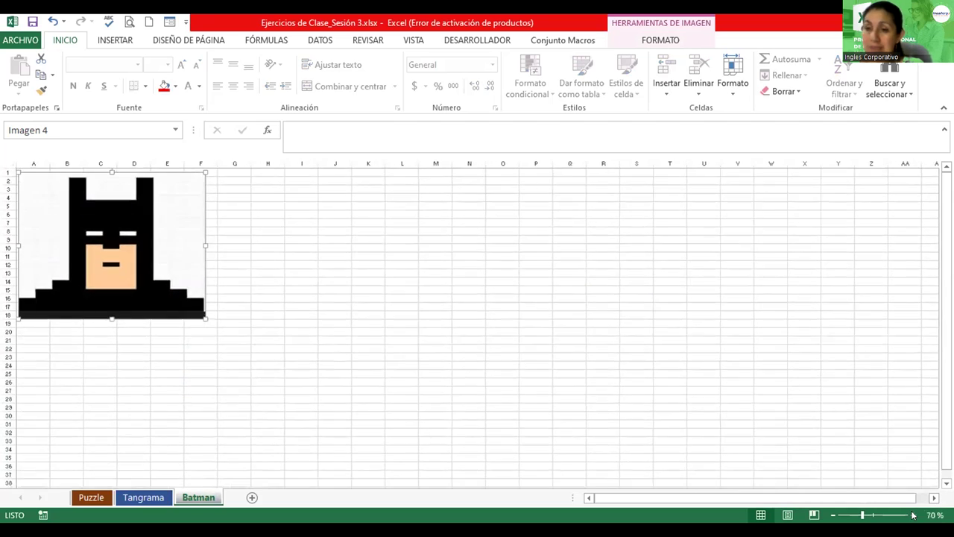
left_click(914, 515)
left_click(913, 515)
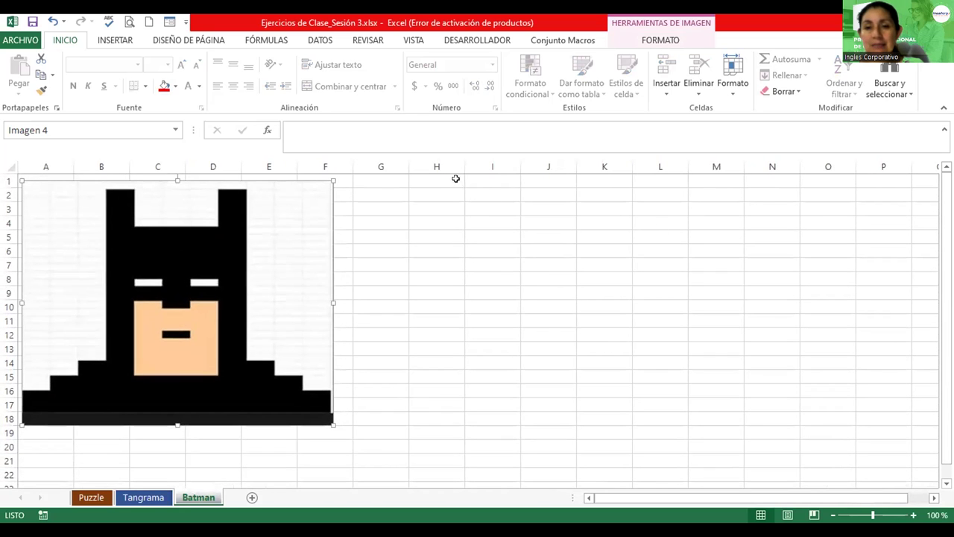
mouse_move(449, 179)
left_mouse_down()
mouse_move(499, 368)
mouse_move(499, 412)
left_mouse_up()
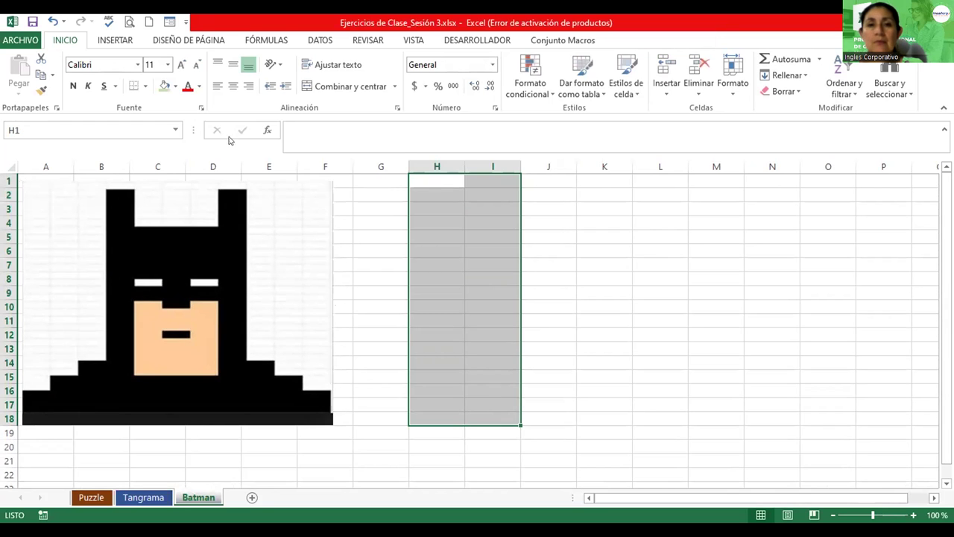
left_click(175, 86)
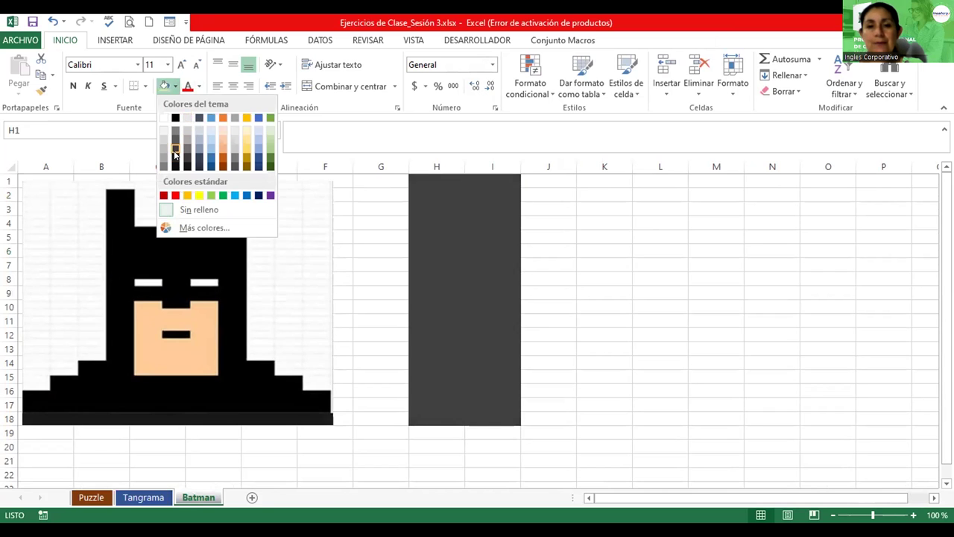
left_click(175, 152)
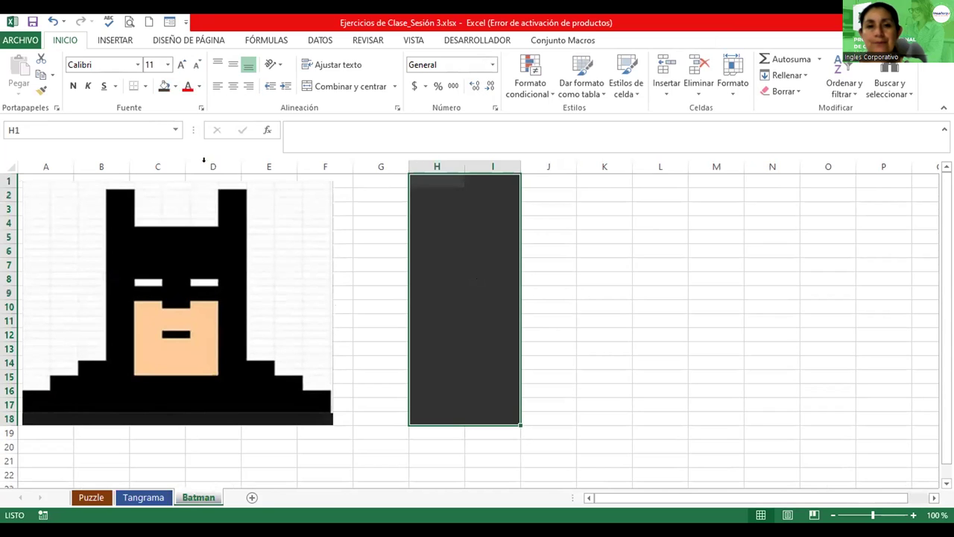
left_click(175, 87)
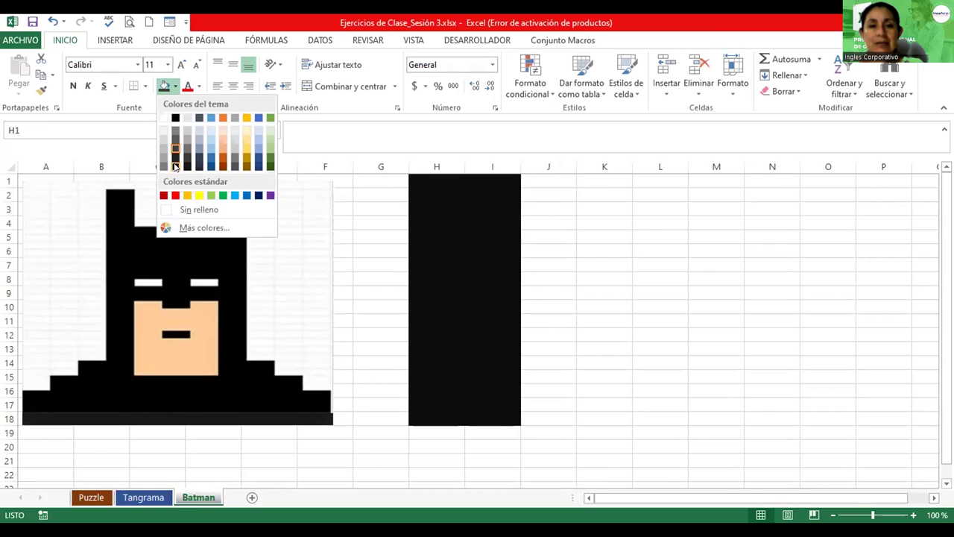
left_click(330, 187)
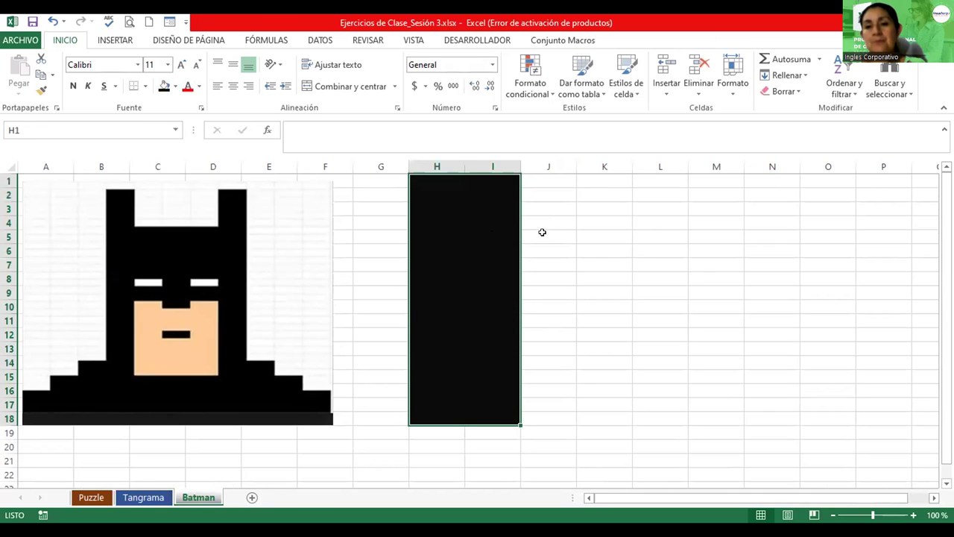
- Fill J5:O18 black with white eye cells at J8:K8 and M8:N8
left_click_drag(536, 236, 740, 274)
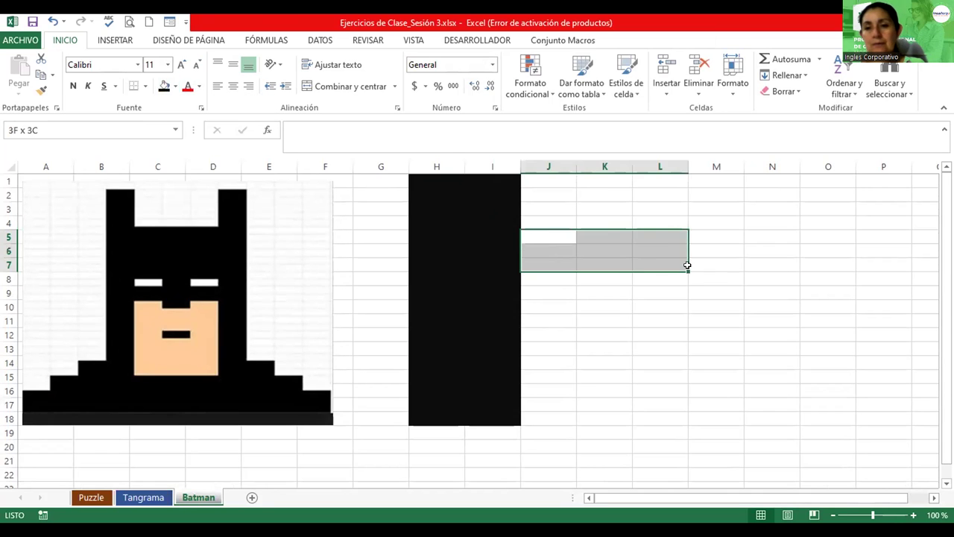
mouse_move(740, 275)
left_mouse_down()
mouse_move(811, 399)
mouse_move(810, 413)
left_mouse_up()
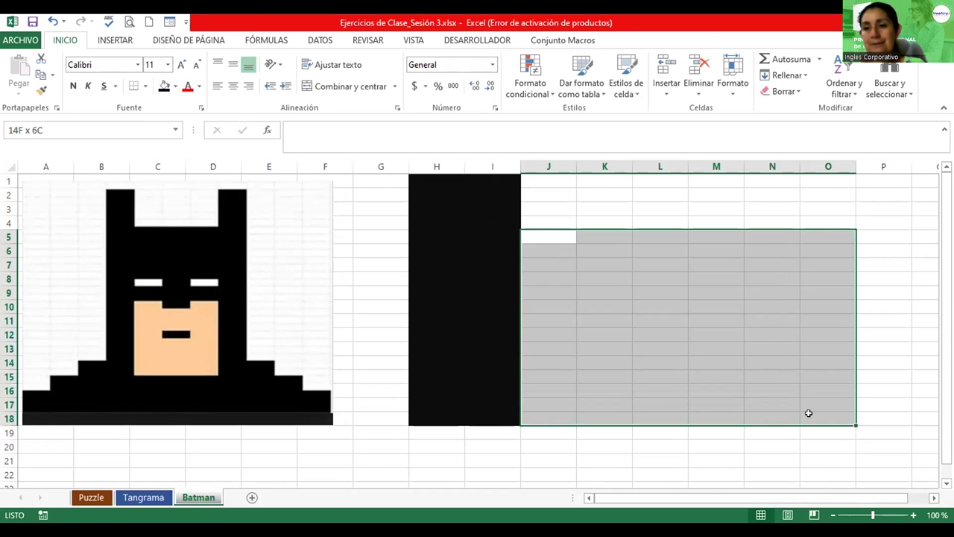
left_click(164, 86)
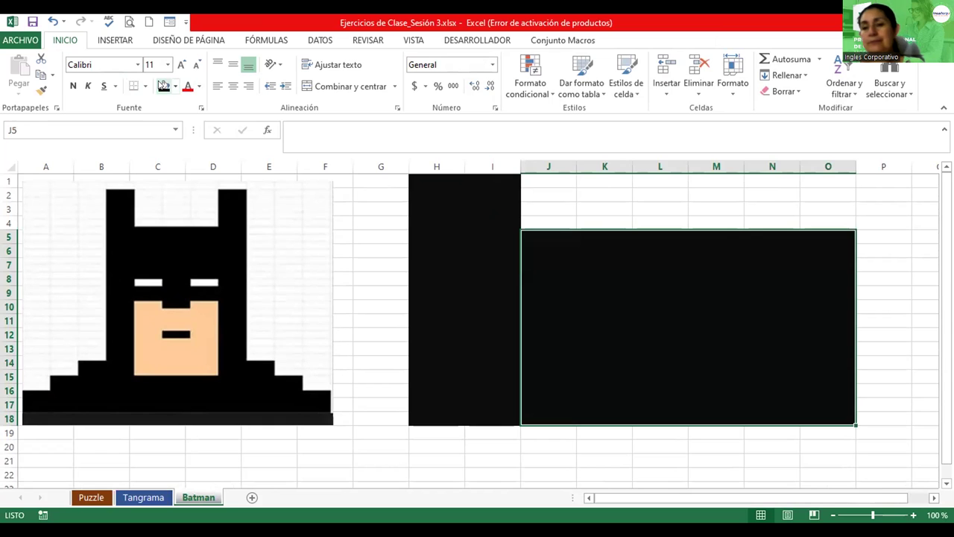
left_click(531, 322)
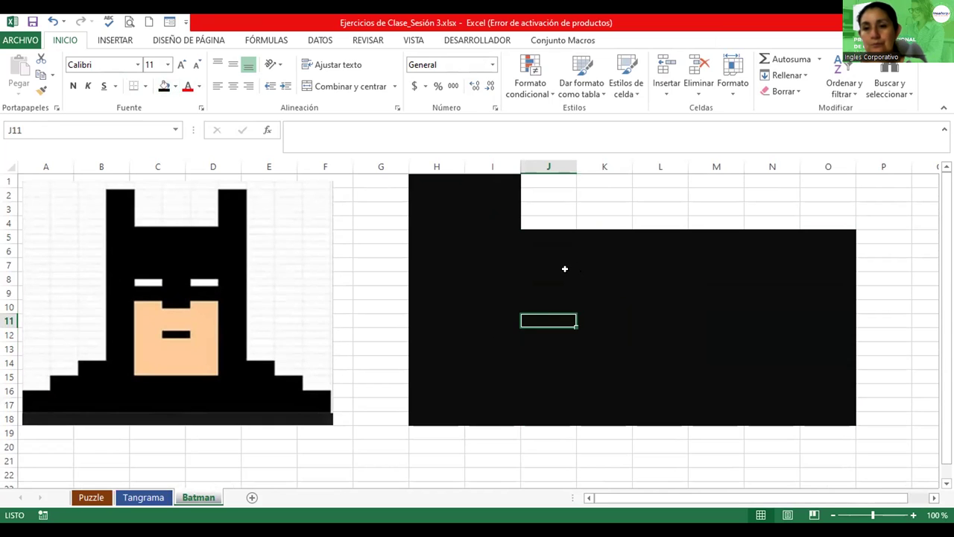
left_click_drag(564, 268, 587, 270)
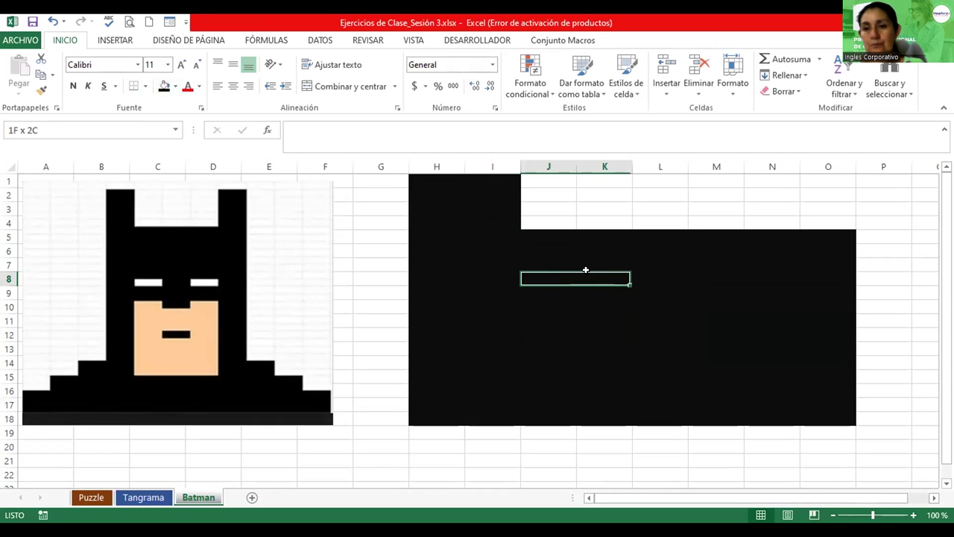
left_click(174, 87)
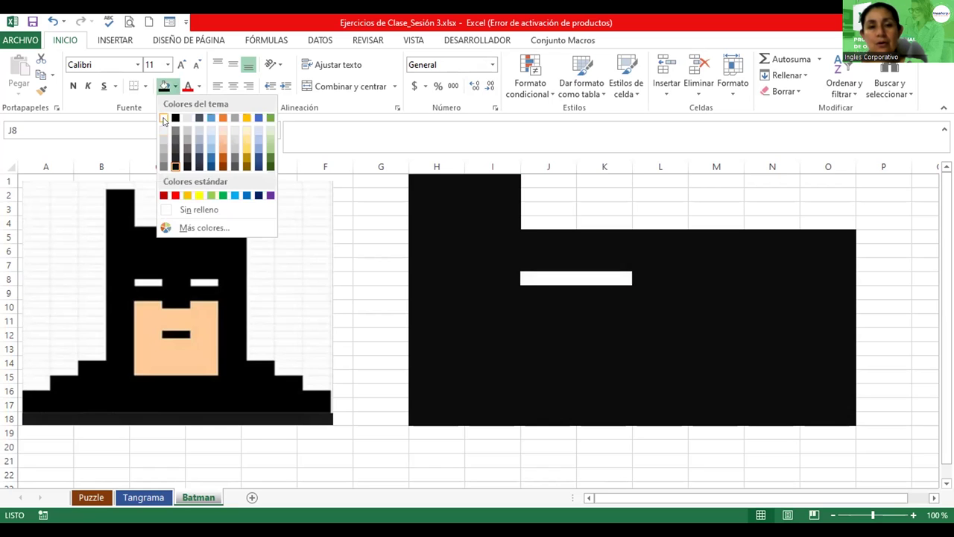
left_click(164, 120)
left_click_drag(715, 276, 778, 276)
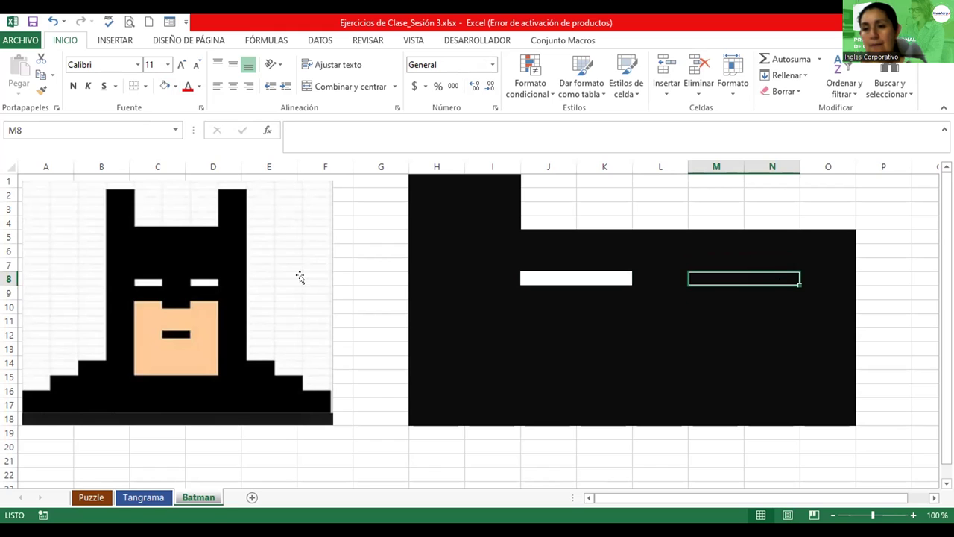
left_click(163, 87)
left_click_drag(624, 307, 624, 320)
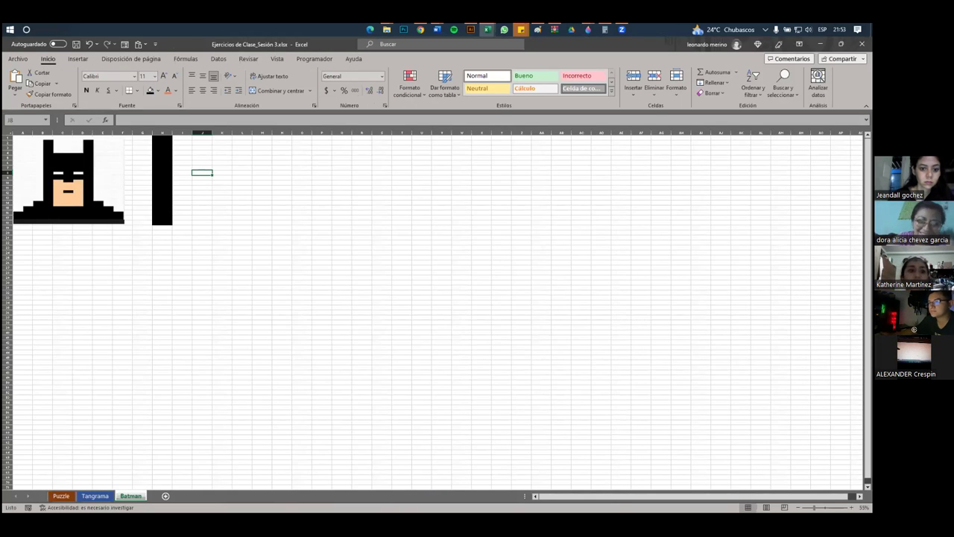
- Back on the Batman sheet, fill block I5:O18 black beside column H
scroll(568, 308, "up", 5, "ctrl")
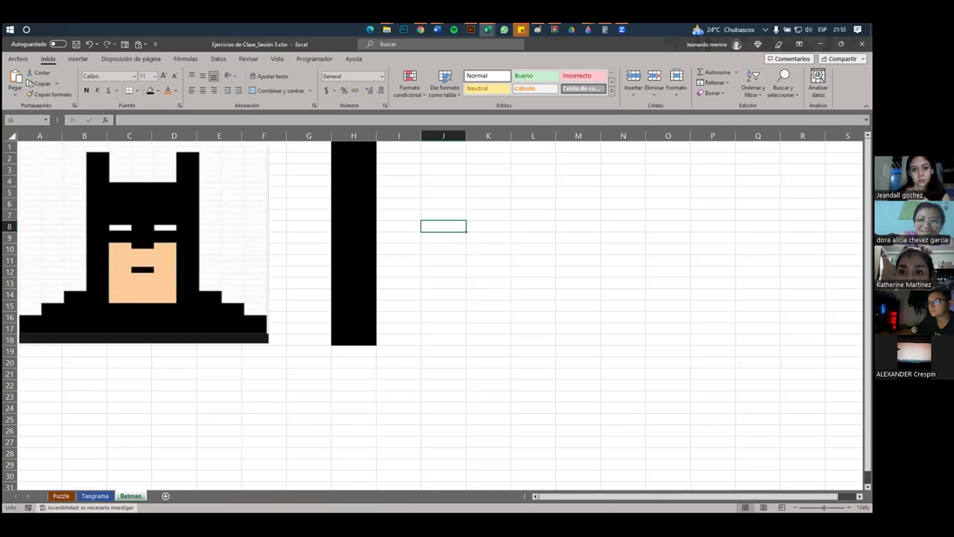
key("ctrl+Page_Up")
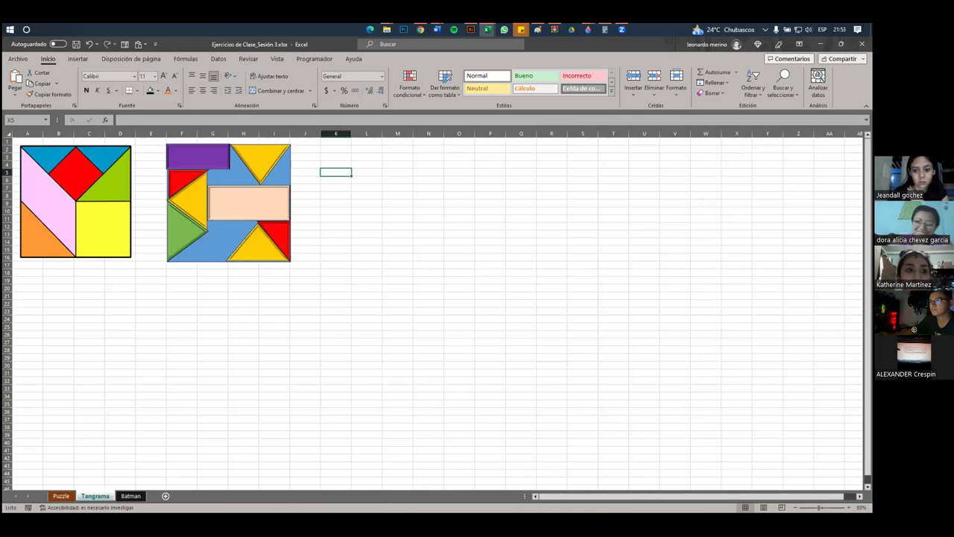
left_click(128, 495)
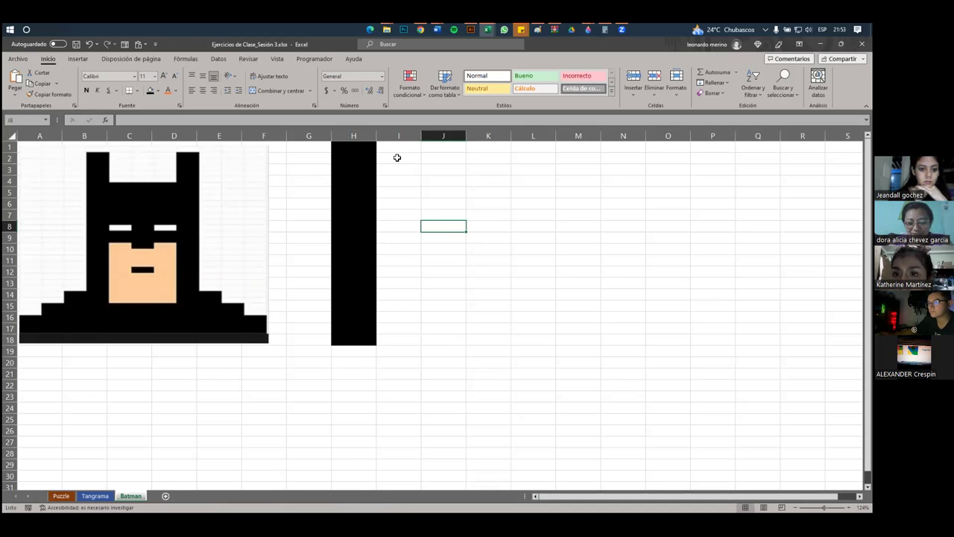
left_click_drag(387, 192, 649, 329)
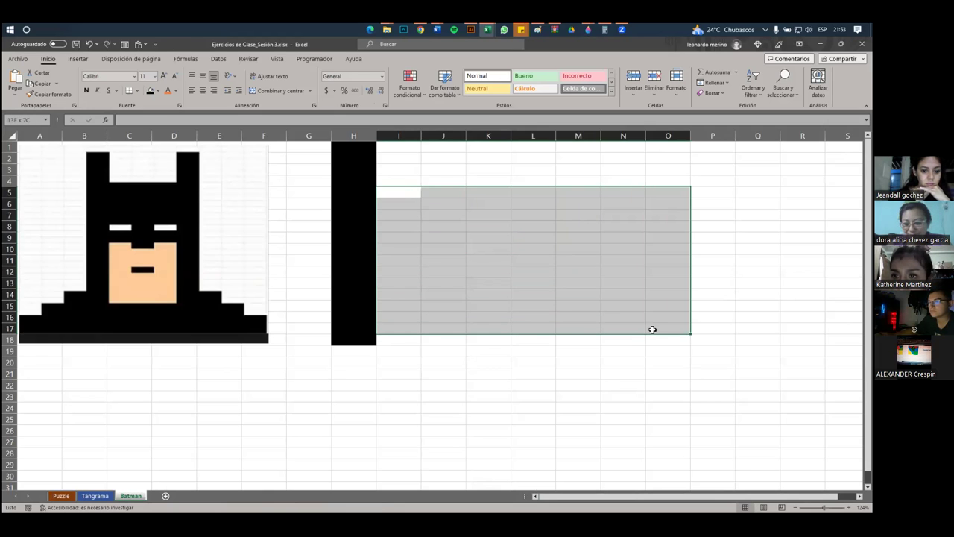
left_click_drag(650, 330, 651, 340)
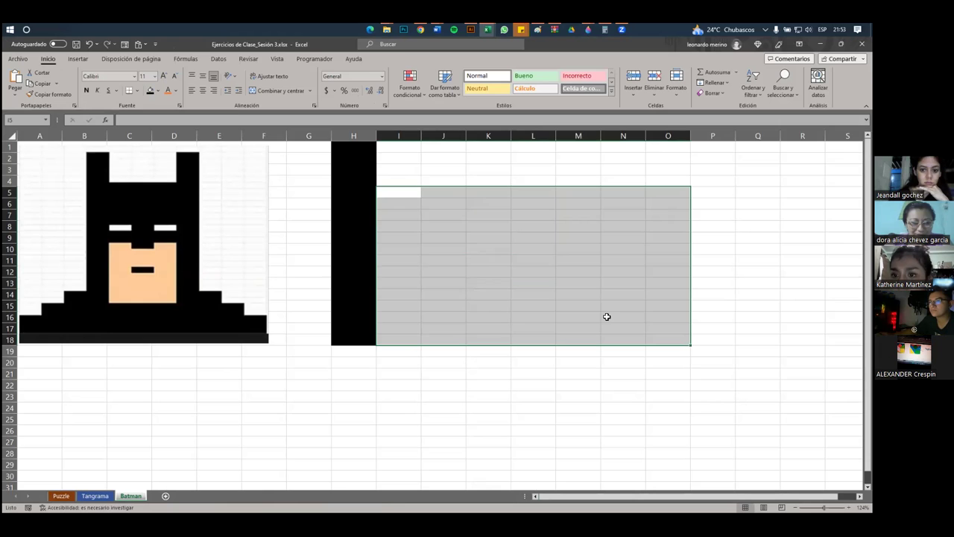
left_click(150, 90)
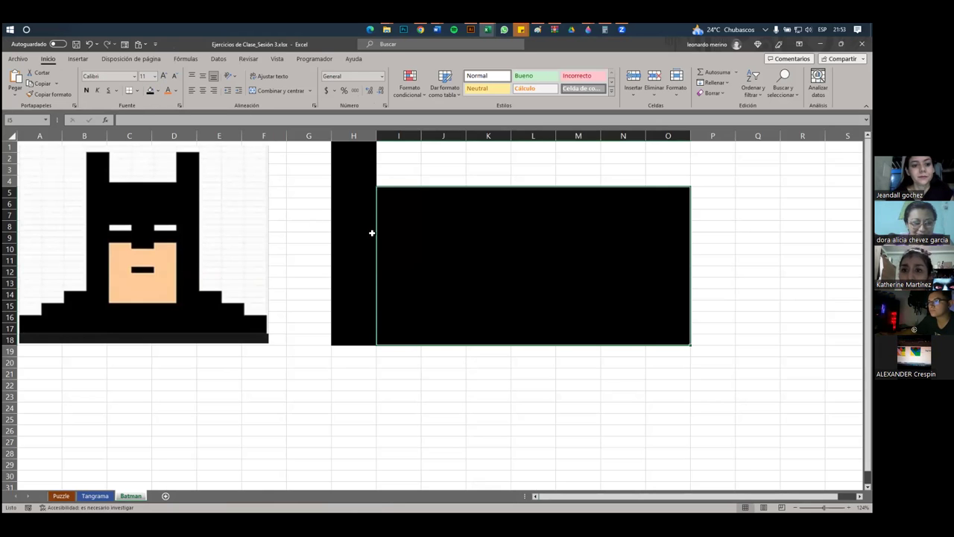
left_click(440, 415)
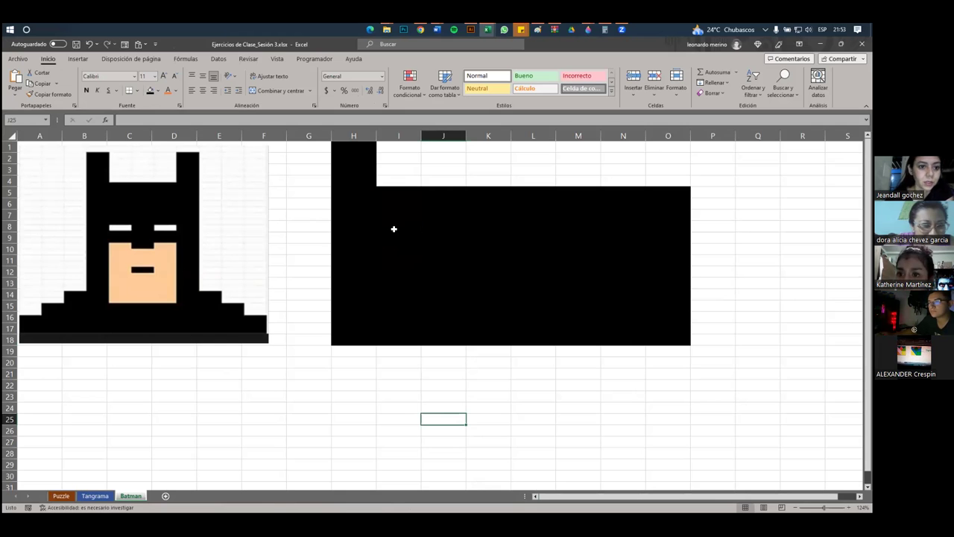
left_click(393, 227)
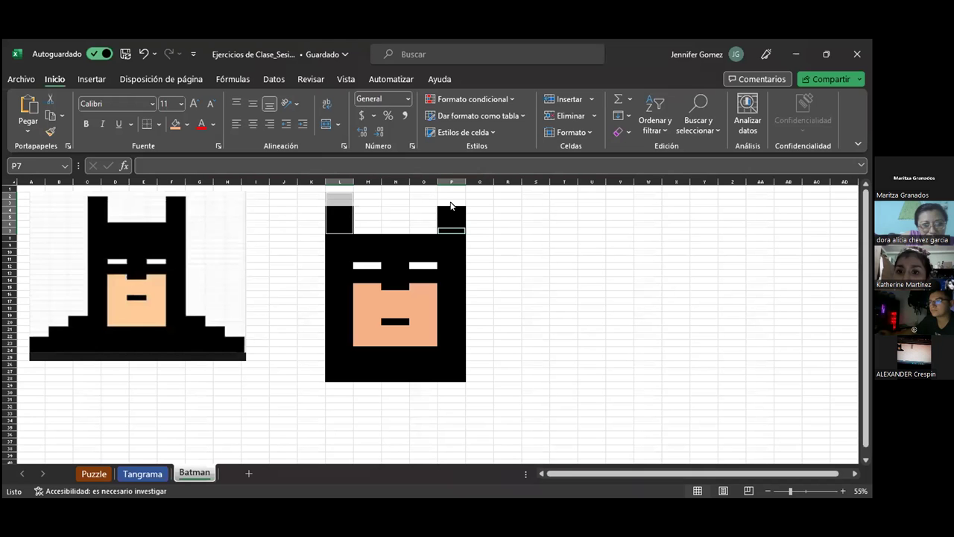
- Fill ear cells P3:P7 black and cell K8 white as an eye
left_click_drag(451, 228, 452, 197)
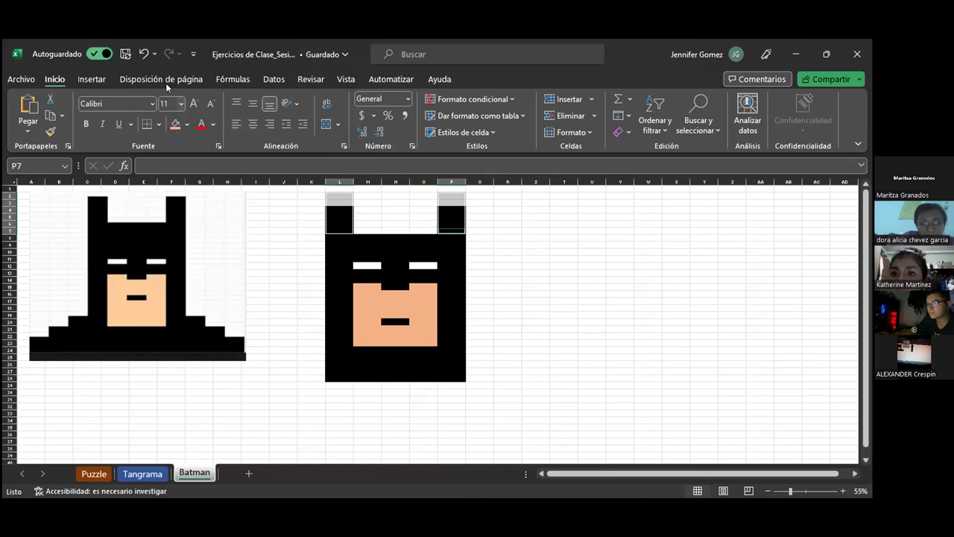
left_click(186, 127)
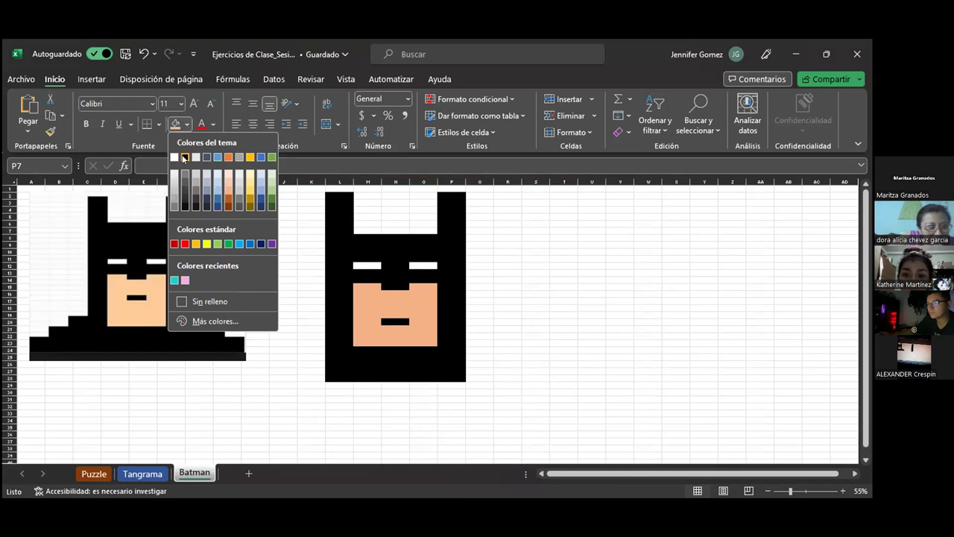
left_click(185, 156)
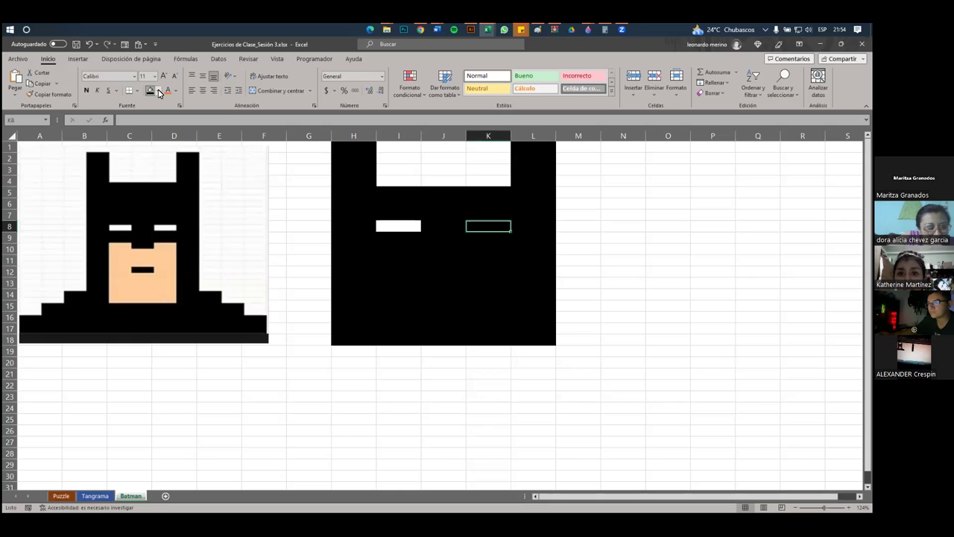
left_click(157, 91)
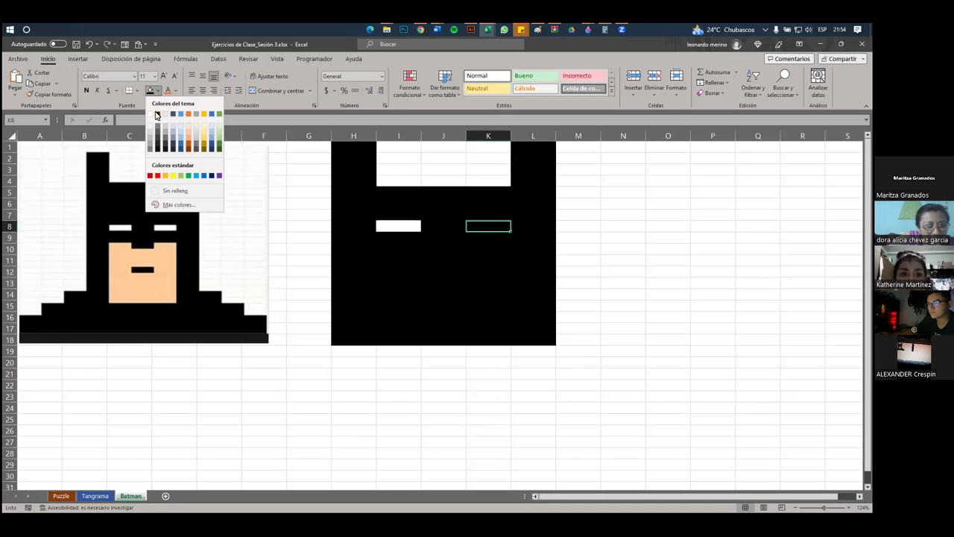
left_click(156, 114)
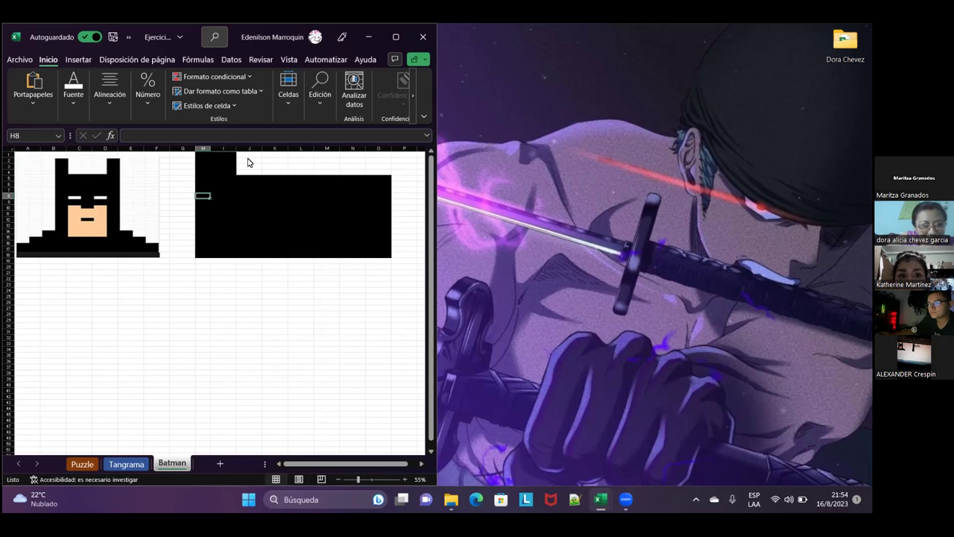
- Fill J1:J4 black to form the second Batman's other ear
left_click(249, 159)
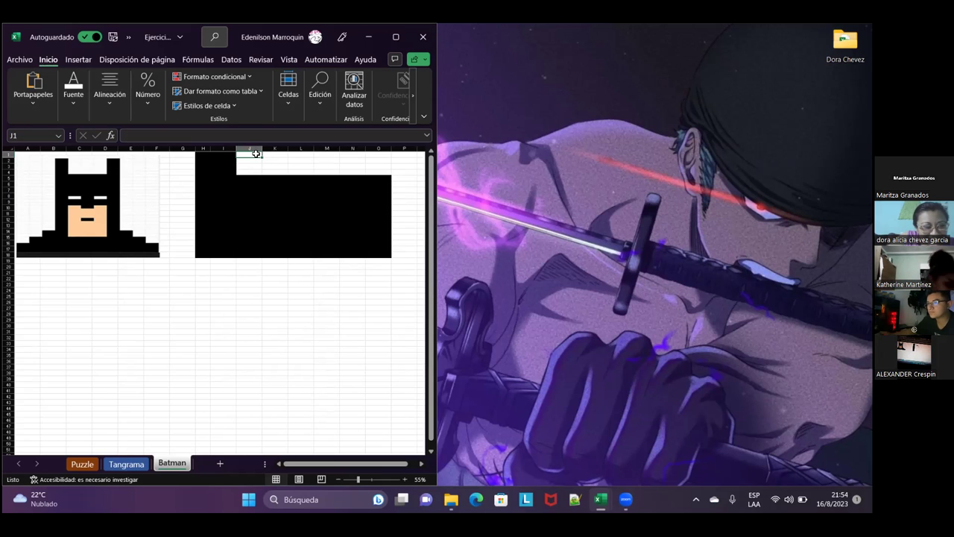
left_click_drag(257, 152, 253, 171)
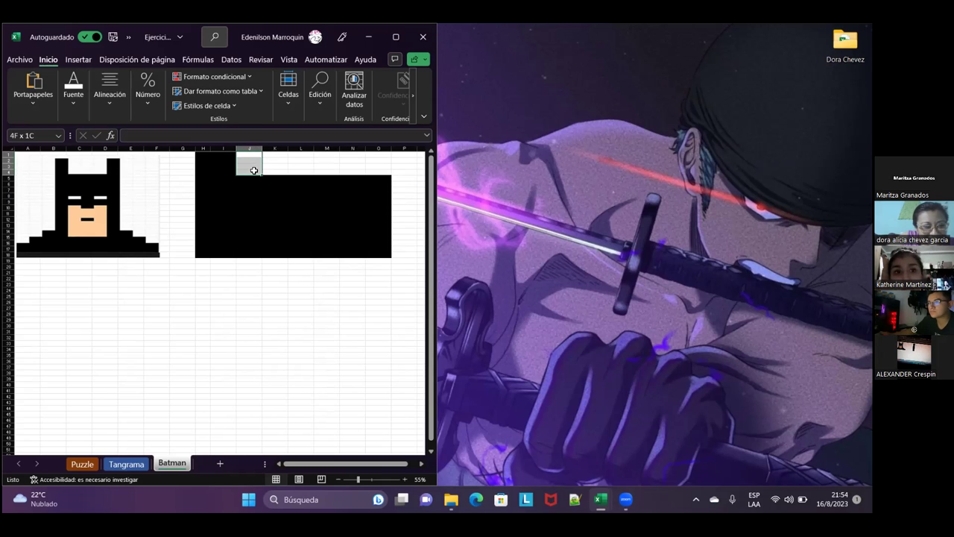
left_click(75, 104)
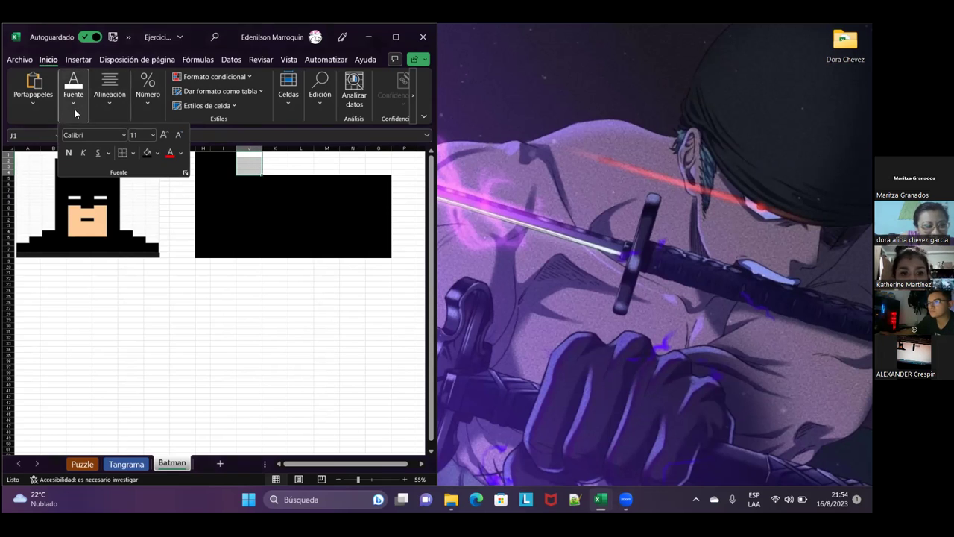
left_click(147, 153)
left_click(227, 161)
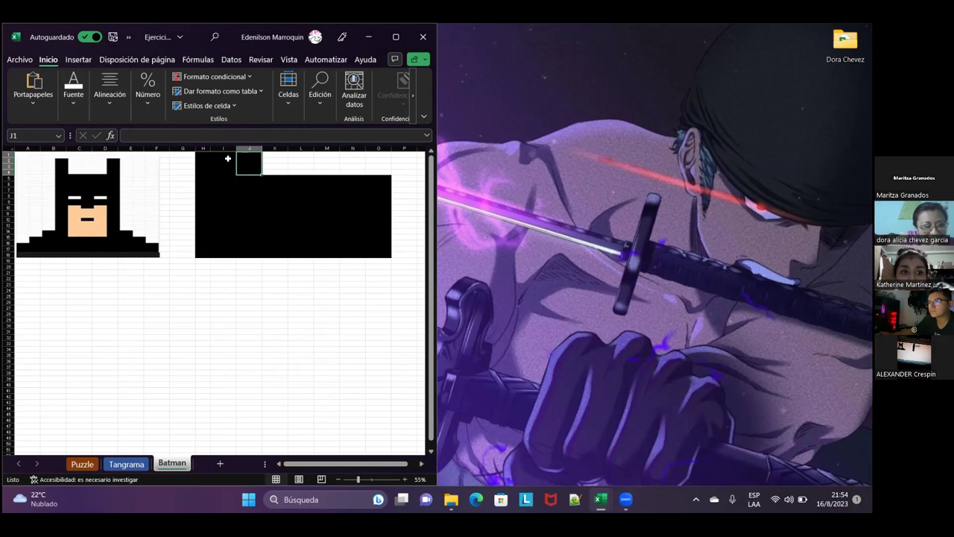
- Narrow column J to width 6.44 and fill I1:I4 white between the ears
left_click(228, 158)
left_click_drag(265, 150, 221, 169)
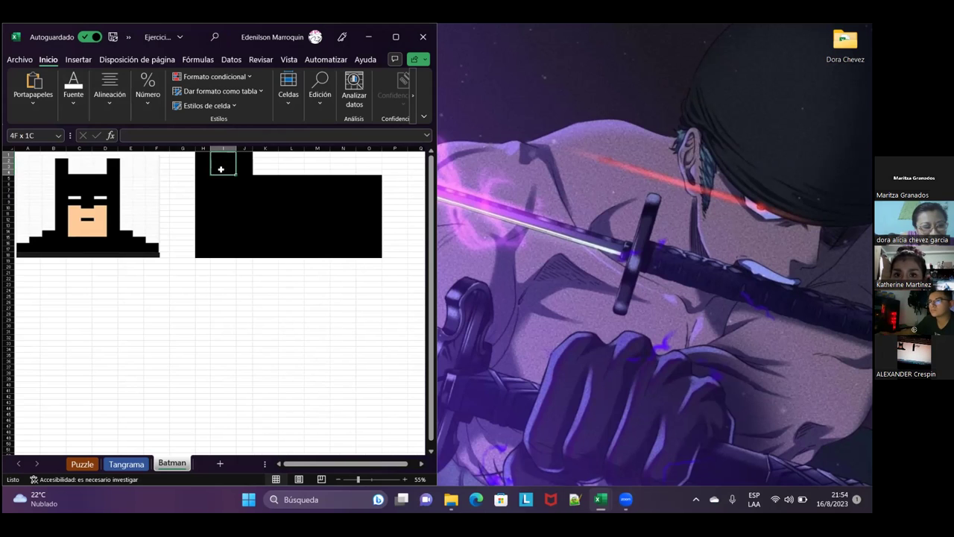
left_click(82, 112)
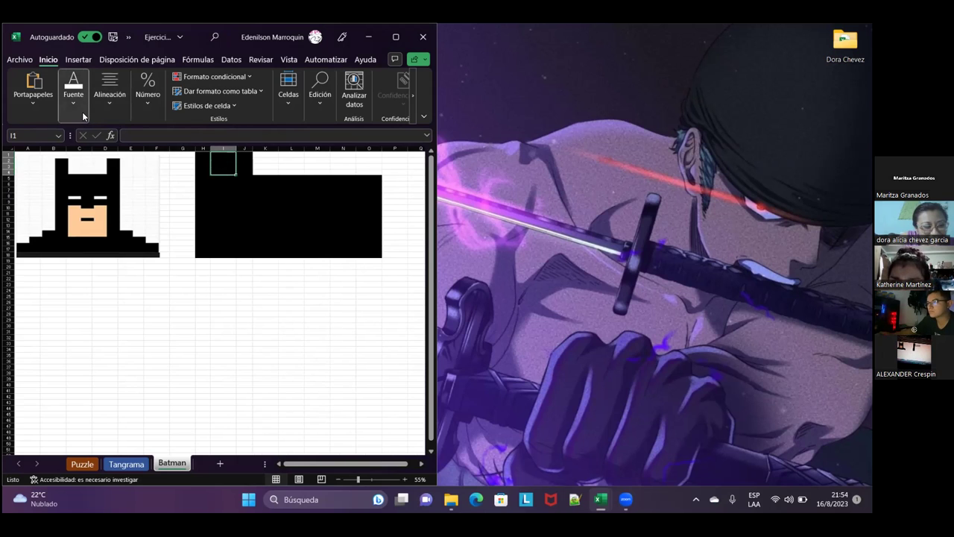
left_click(156, 153)
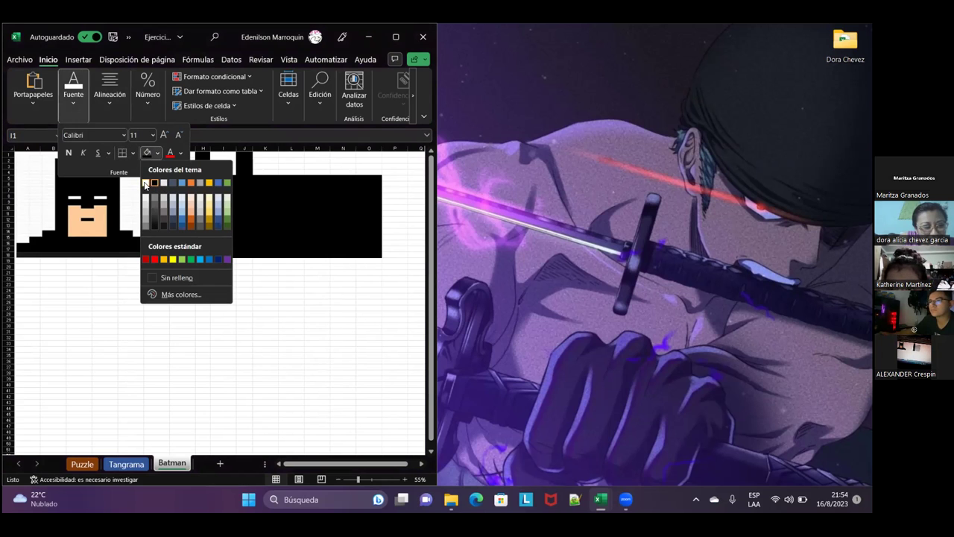
left_click(145, 183)
left_click(232, 185)
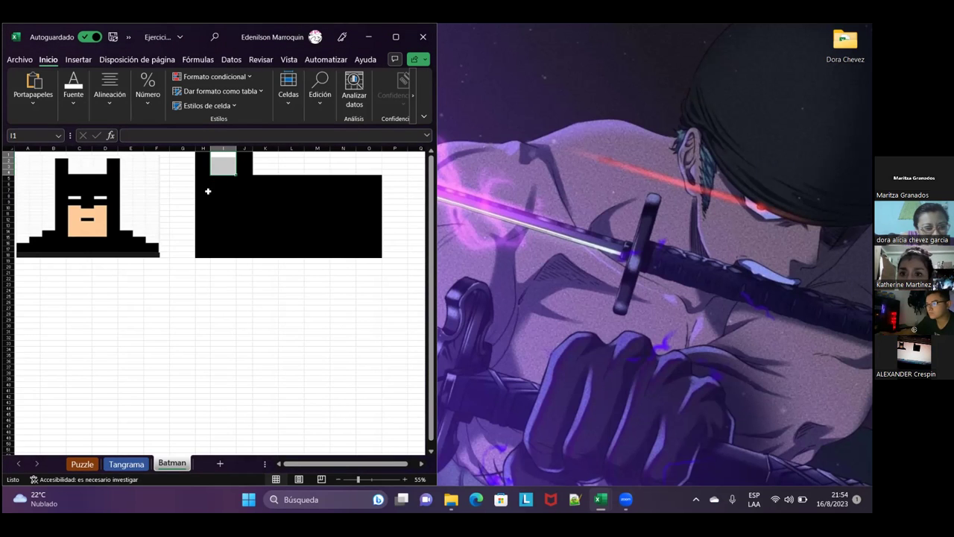
left_click(215, 193)
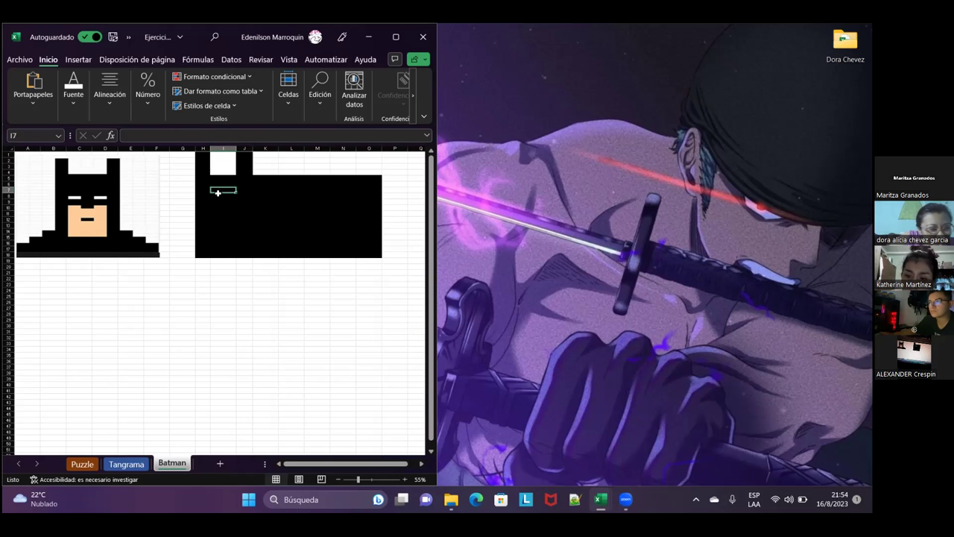
left_click(219, 198)
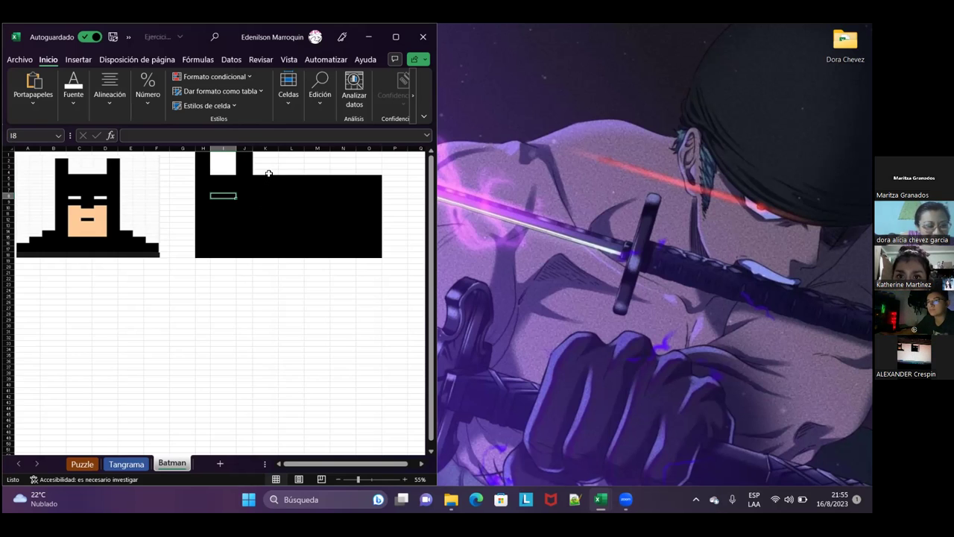
left_click(268, 178)
- Remove the black fill from K5:O13 so the block beside the head turns white
left_click_drag(267, 178, 345, 203)
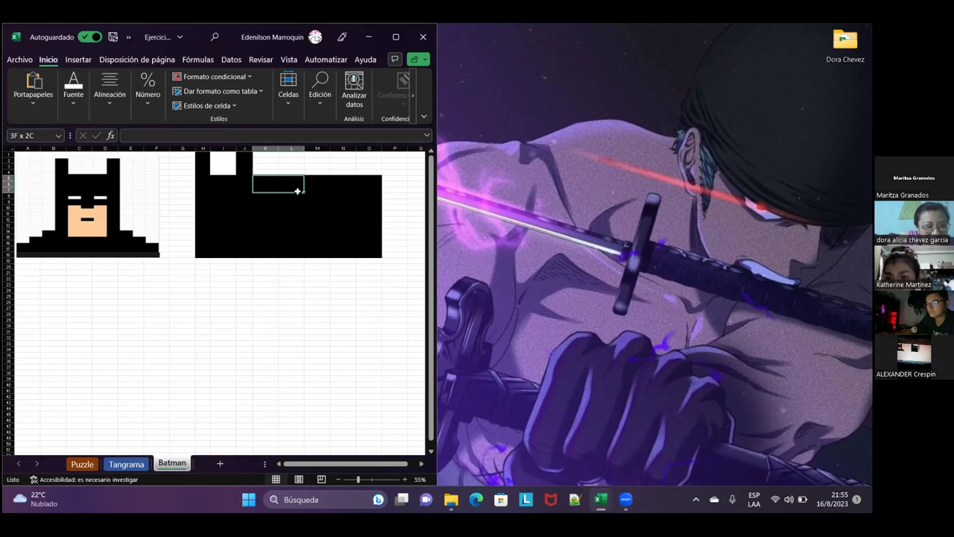
left_click_drag(353, 215, 370, 223)
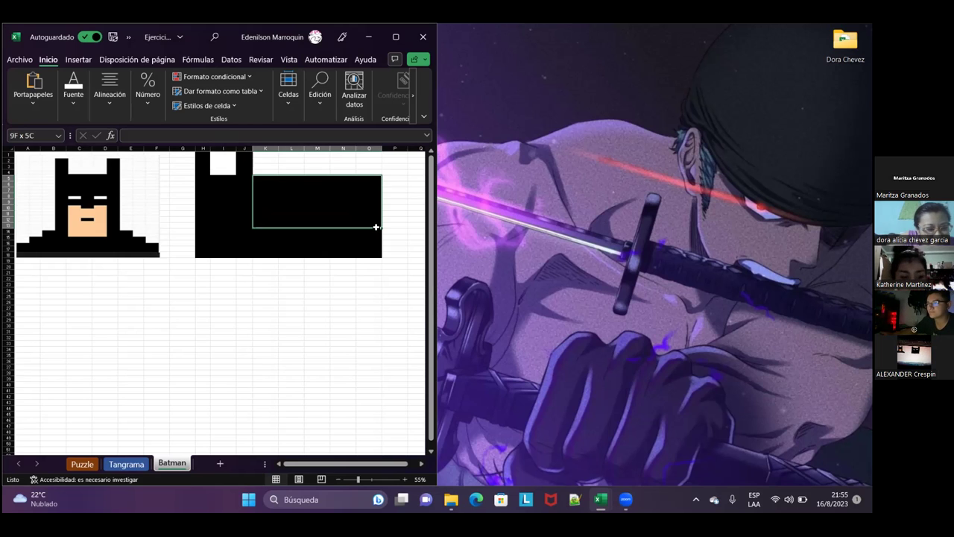
left_click_drag(377, 227, 377, 229)
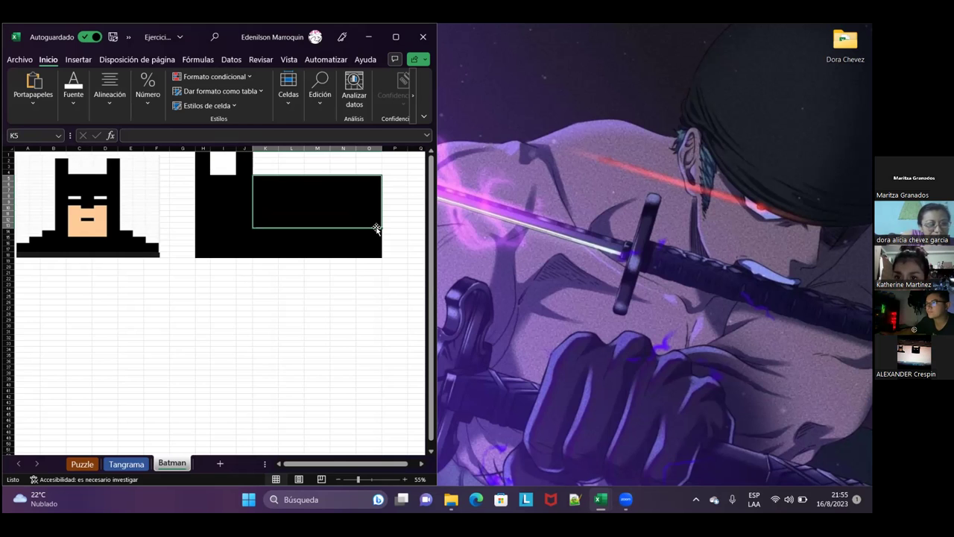
left_click(73, 98)
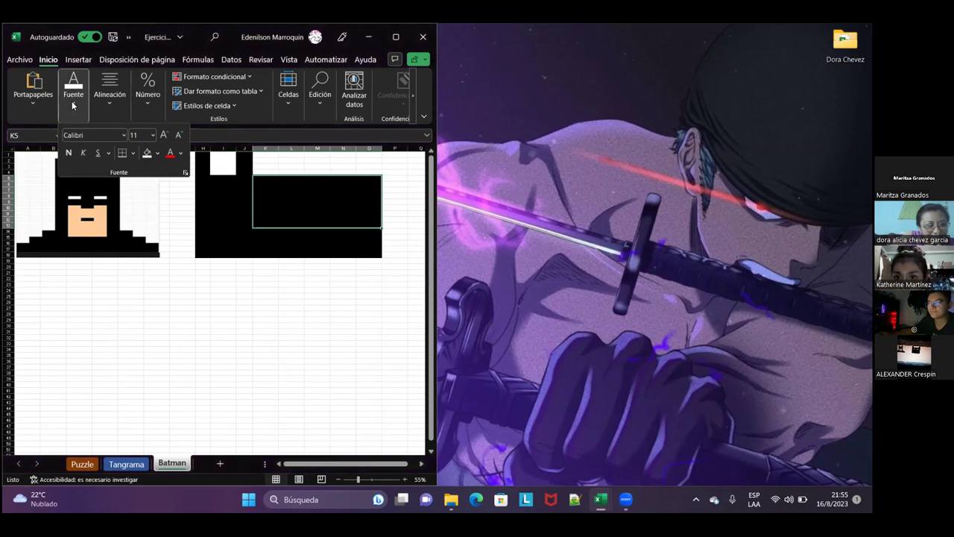
left_click(147, 154)
left_click(281, 245)
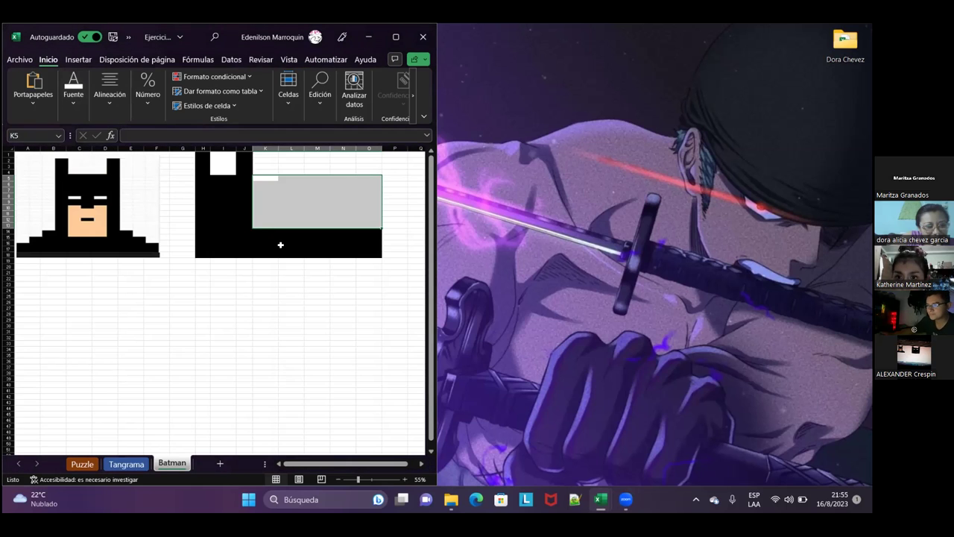
left_click(225, 225)
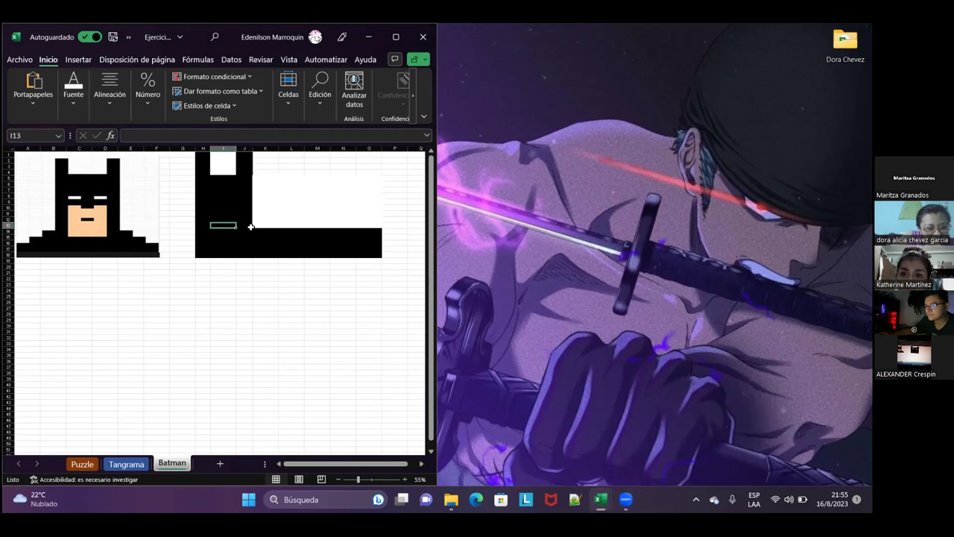
left_click(258, 226)
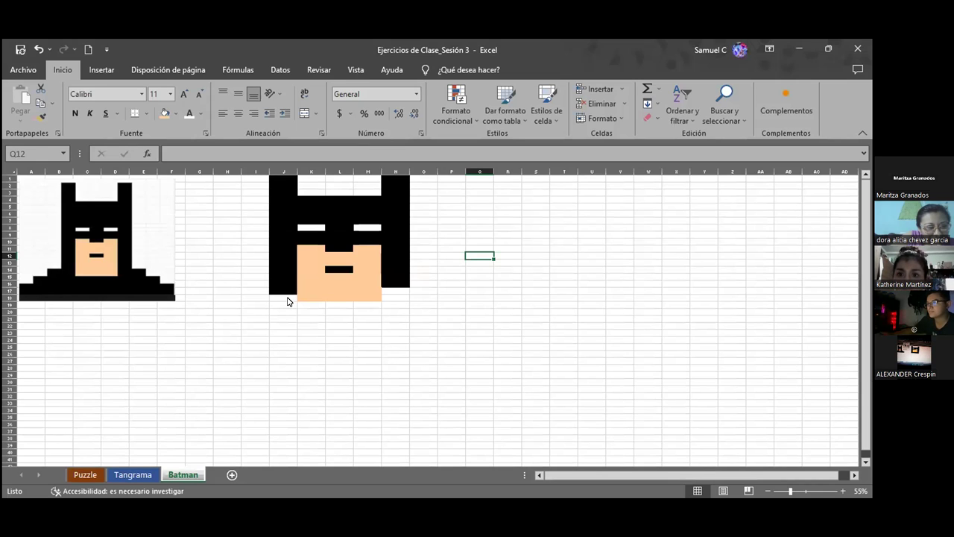
- Fill the stepped shoulder cells black, including O10:P25 and N14:O15
left_click_drag(288, 301, 262, 304)
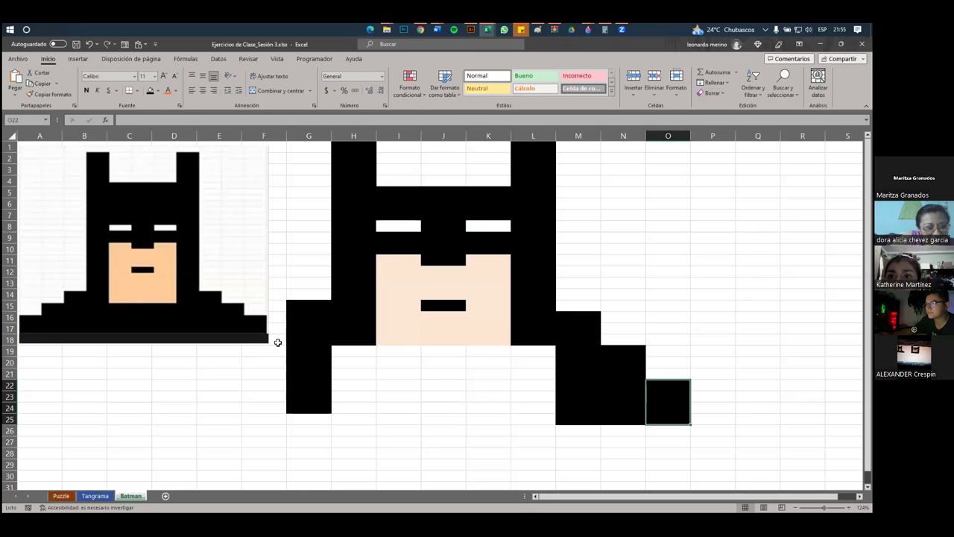
mouse_move(274, 341)
left_mouse_down()
mouse_move(468, 423)
mouse_move(537, 419)
left_mouse_up()
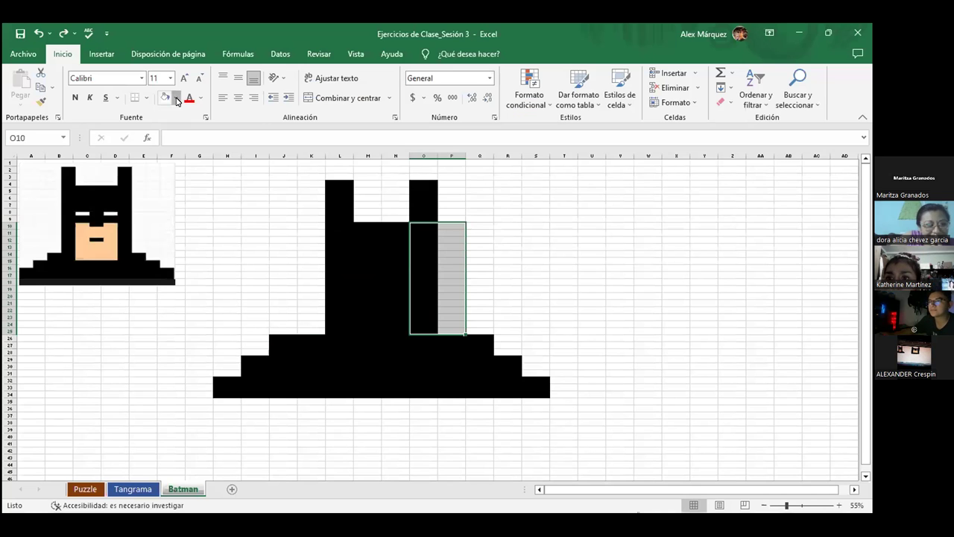
left_click(176, 98)
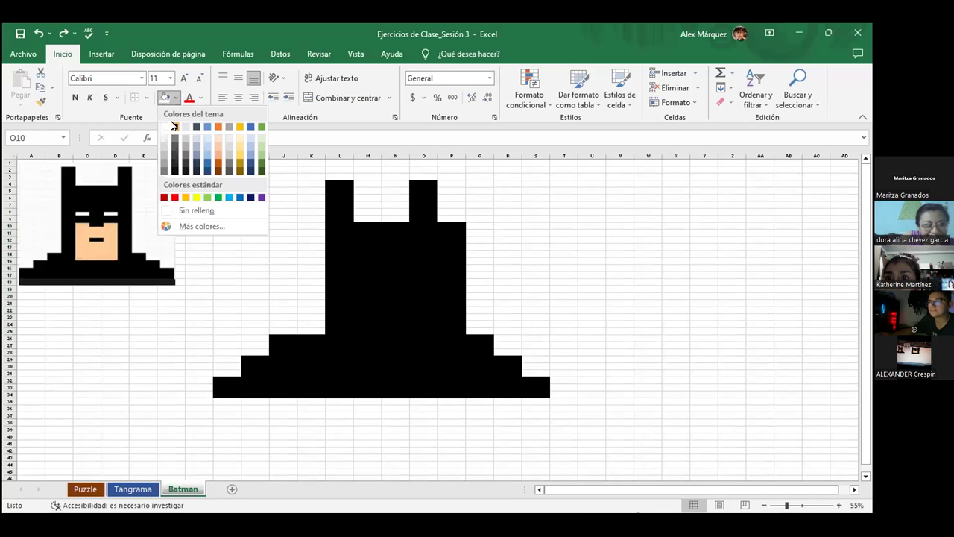
left_click(179, 128)
left_click_drag(410, 182, 429, 219)
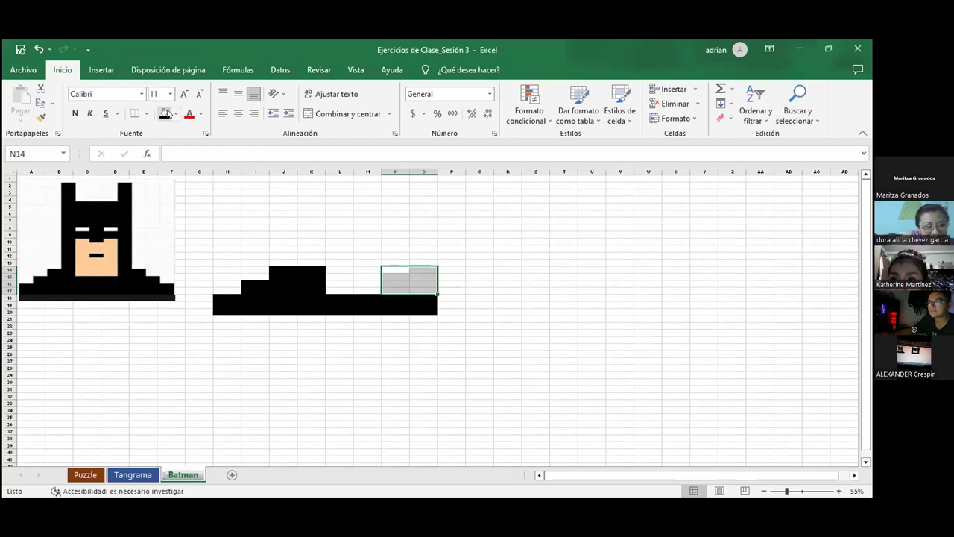
left_click(165, 114)
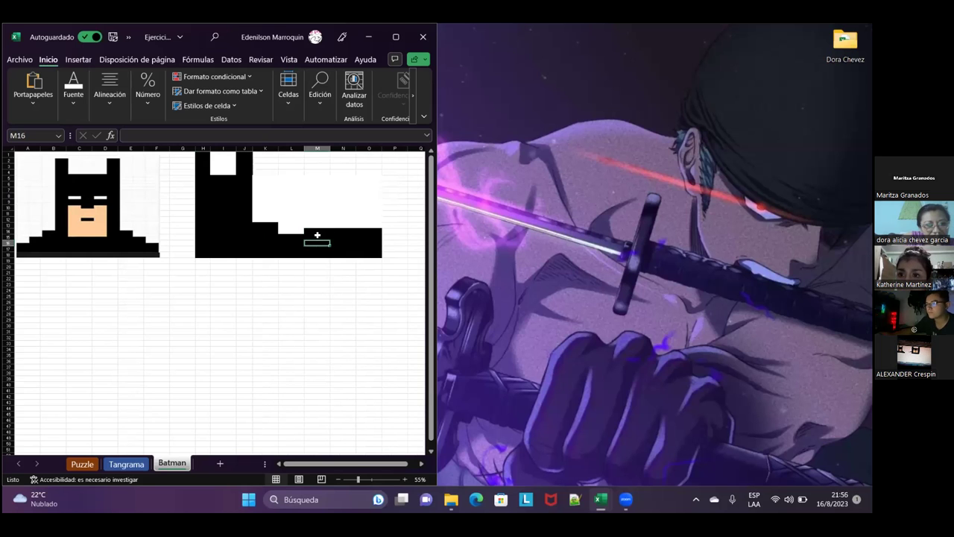
- Fill cells N14 and O14 white
left_click_drag(316, 231, 371, 234)
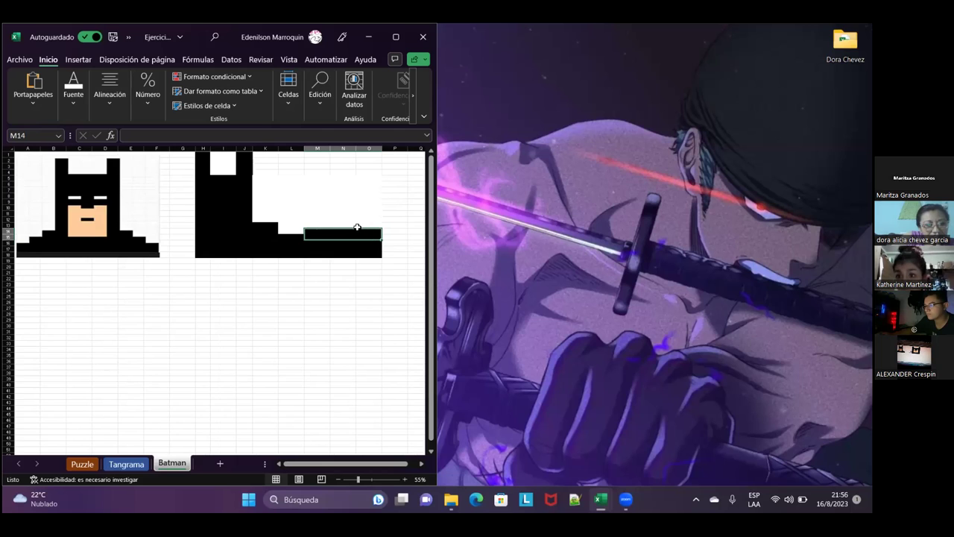
left_click_drag(332, 230, 321, 234)
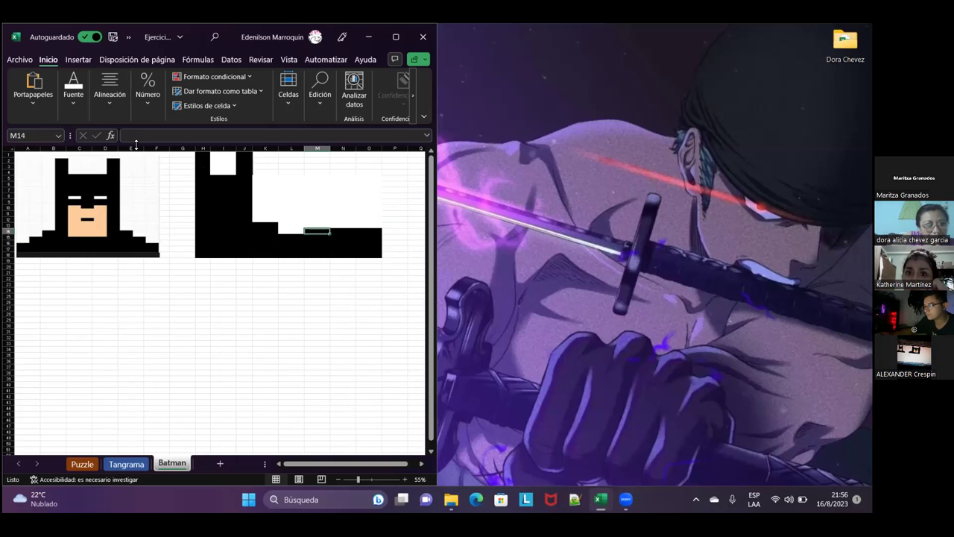
left_click(74, 97)
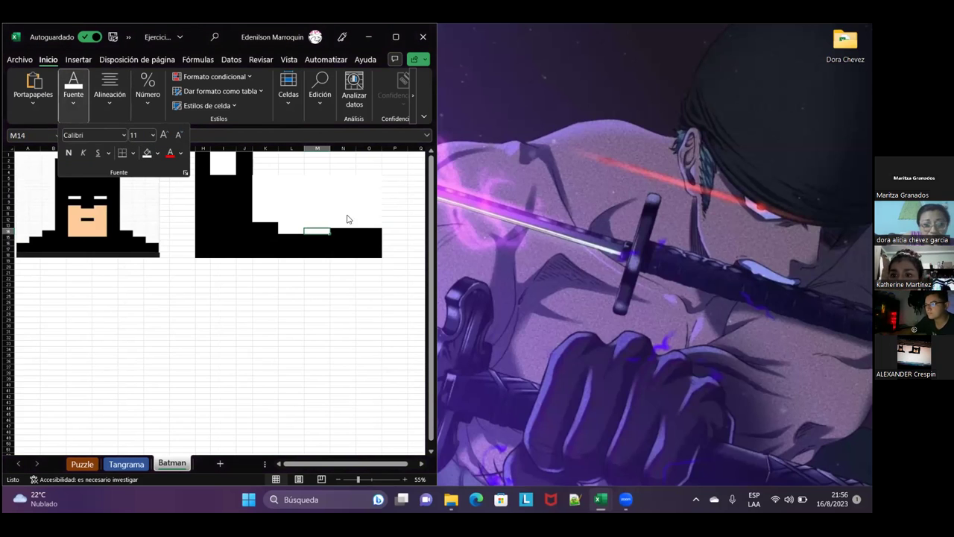
left_click(337, 229)
left_click(339, 231)
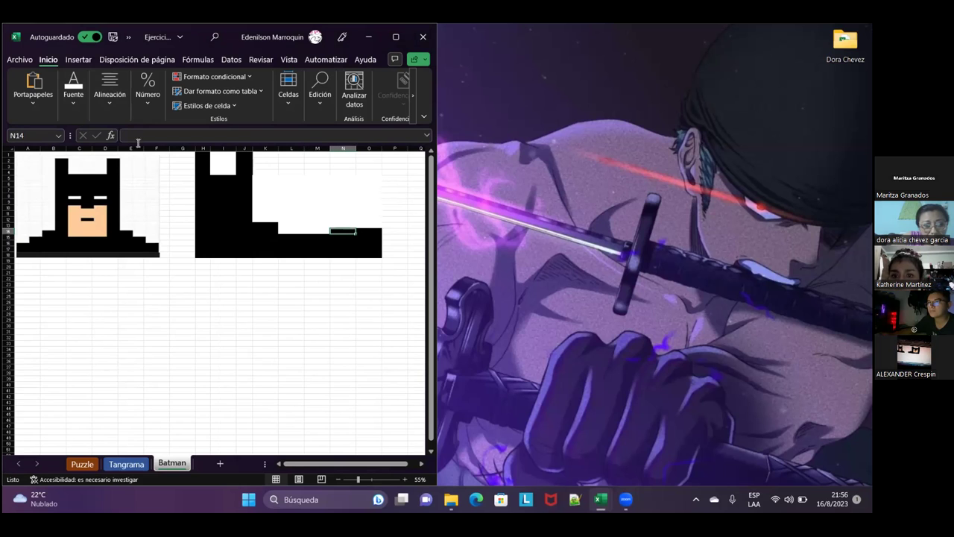
left_click(75, 103)
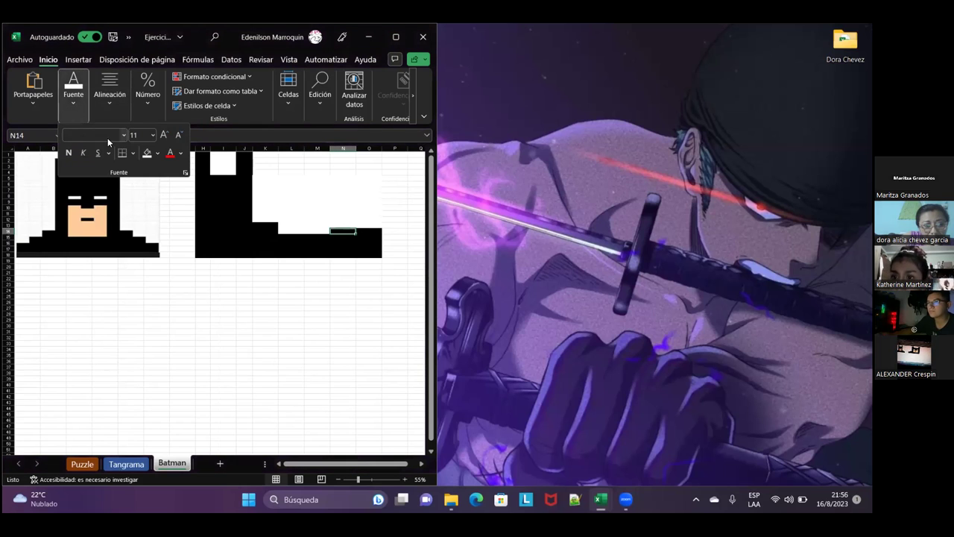
left_click(147, 155)
left_click(370, 233)
left_click(371, 232)
left_click(74, 104)
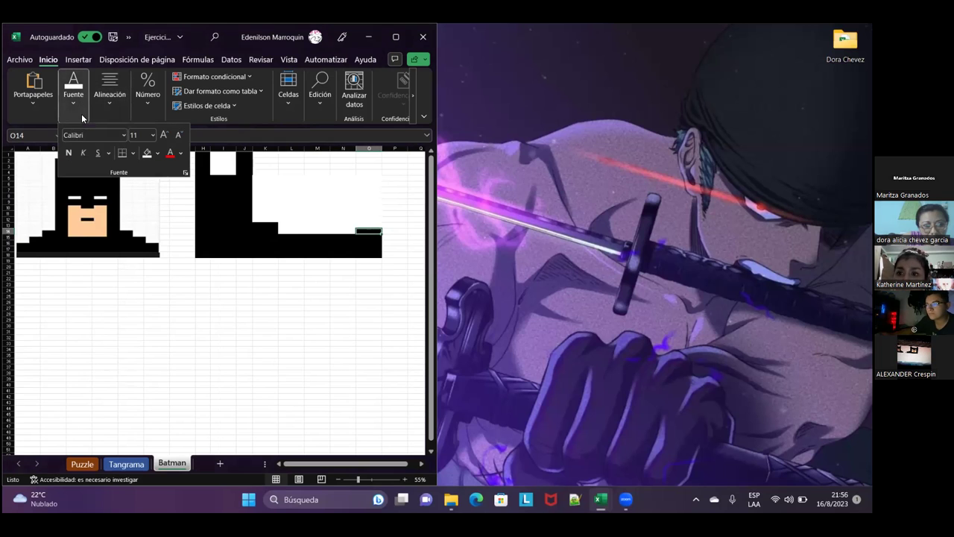
left_click(146, 155)
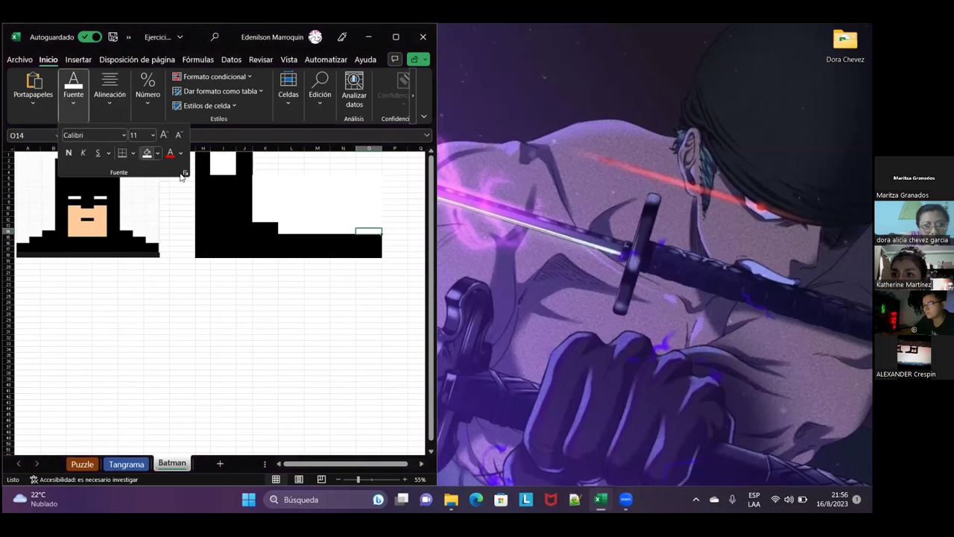
- Fill cell M15 black by repeating the last fill with F4
left_click(308, 238)
left_click(308, 237)
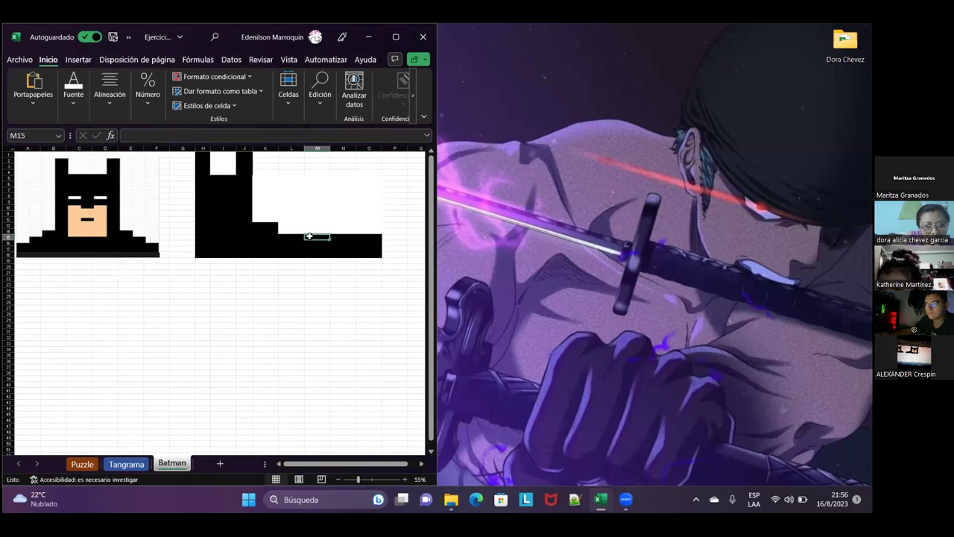
left_click(75, 109)
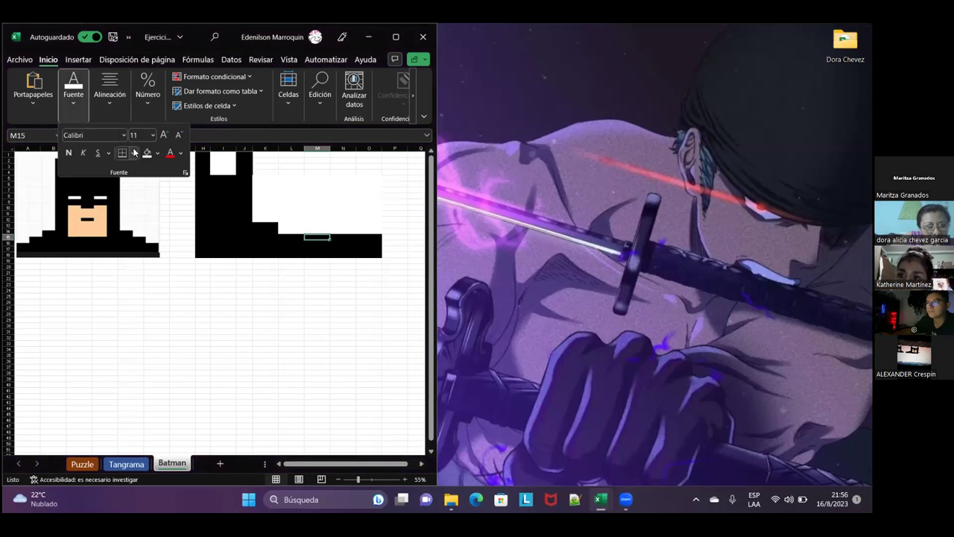
left_click(355, 238)
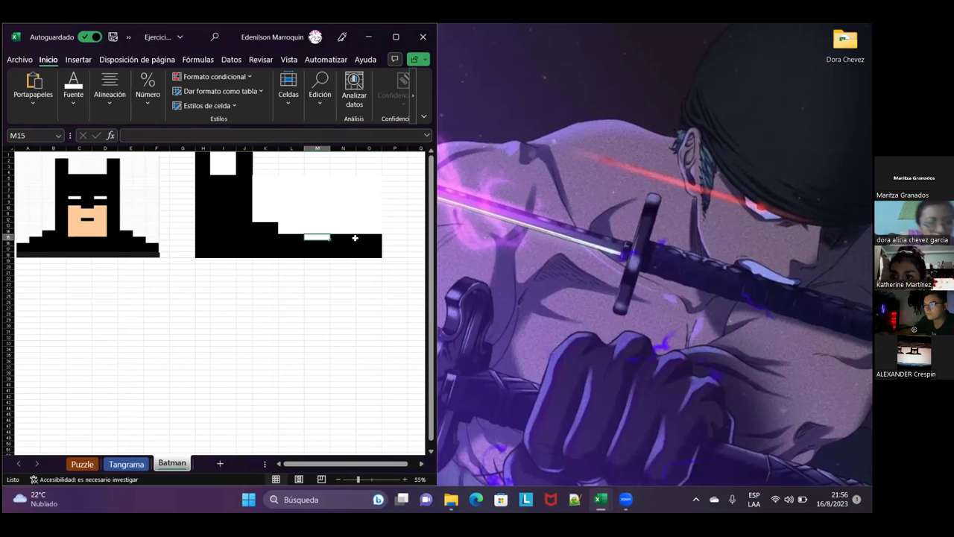
key("F4")
left_click(355, 238)
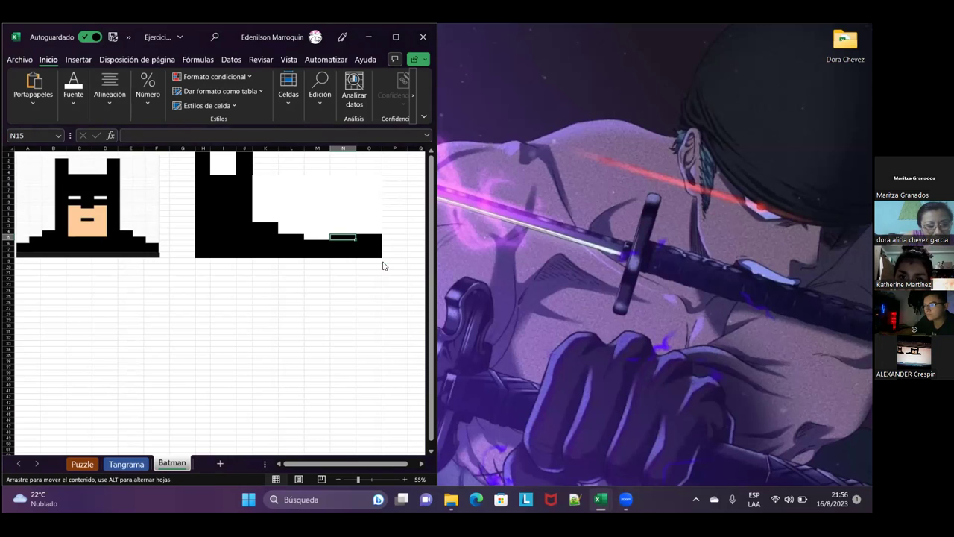
- Remove the black fill from cells N15:O18
mouse_move(356, 237)
left_mouse_down()
mouse_move(330, 236)
mouse_move(347, 235)
left_mouse_up()
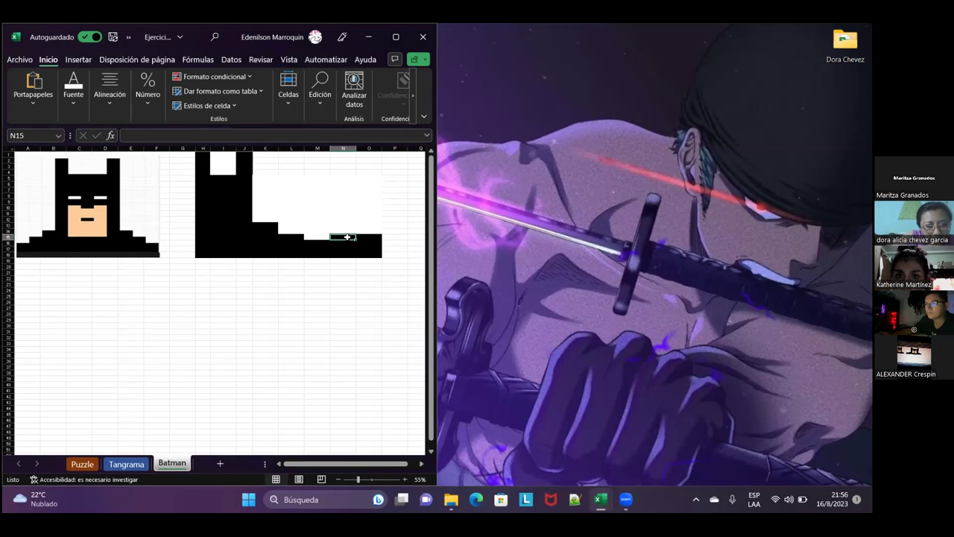
left_click(347, 247)
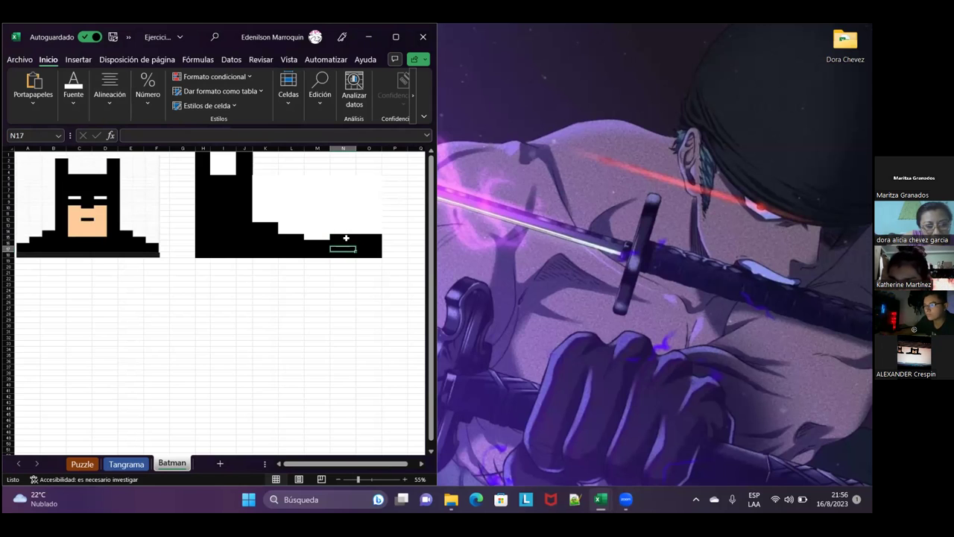
left_click(345, 237)
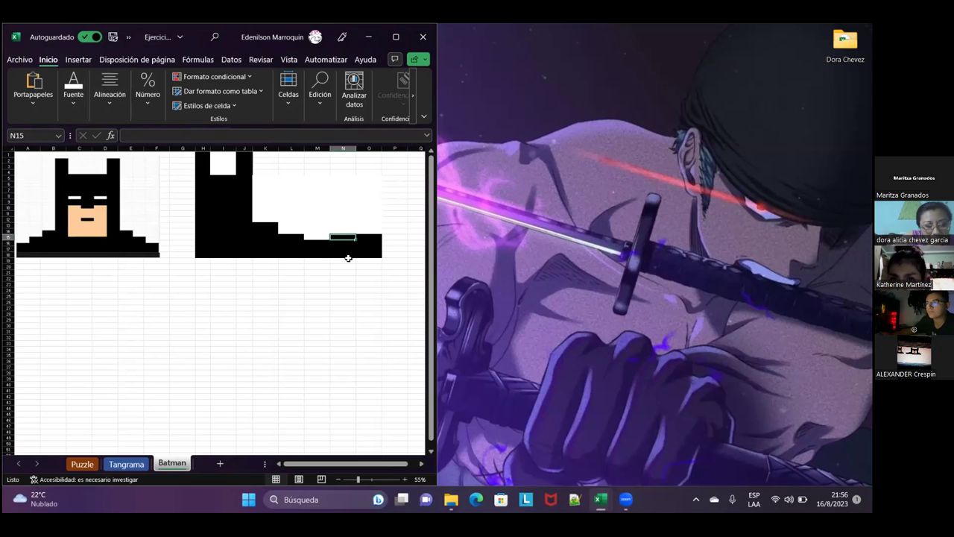
left_click_drag(348, 257, 361, 238)
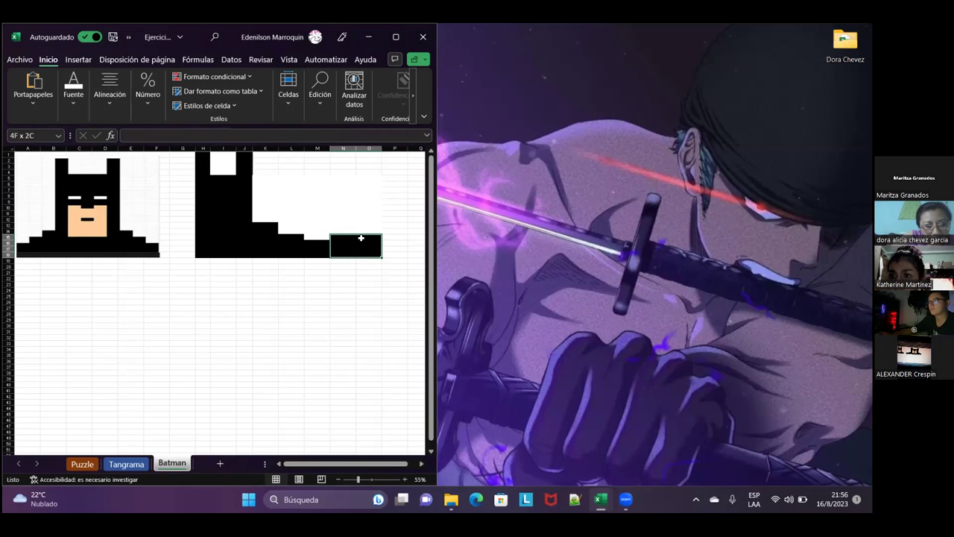
left_click(73, 94)
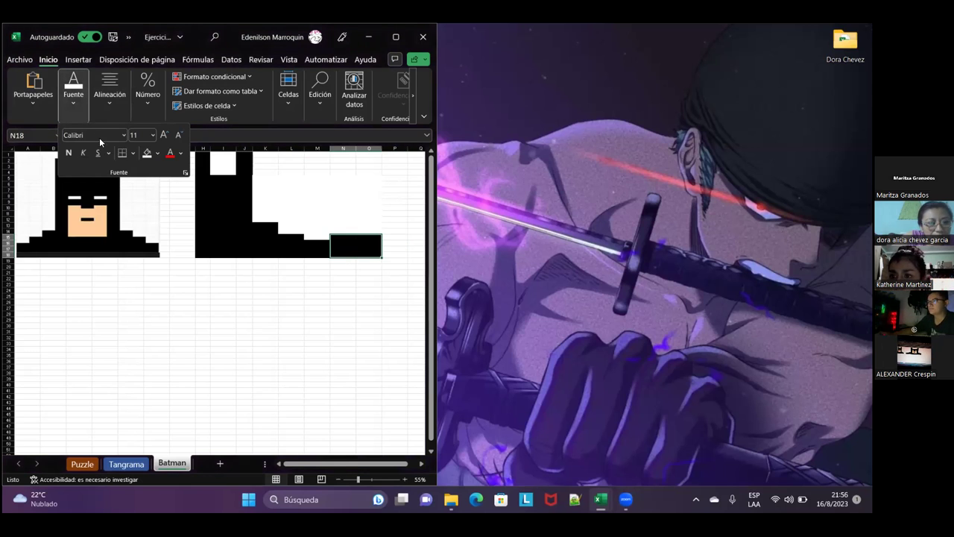
left_click(145, 161)
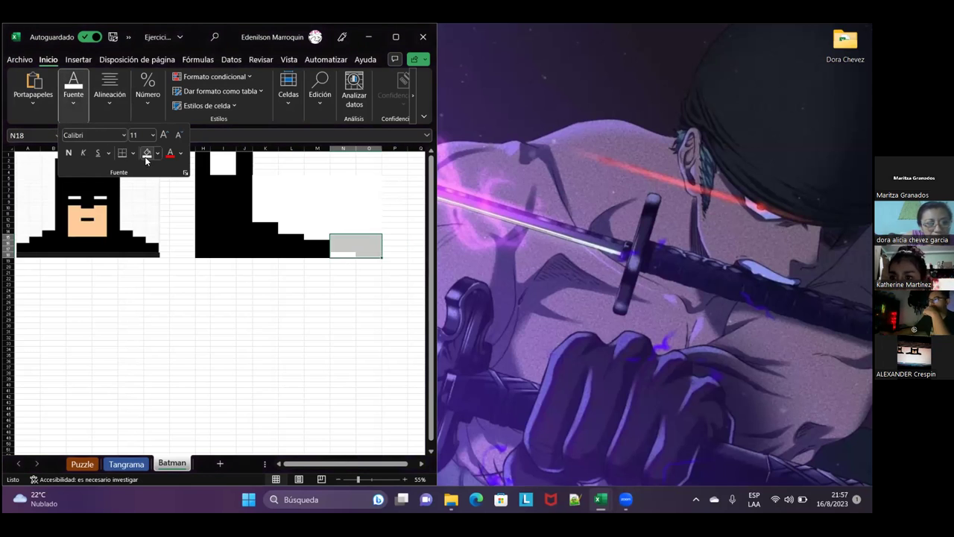
left_click(185, 222)
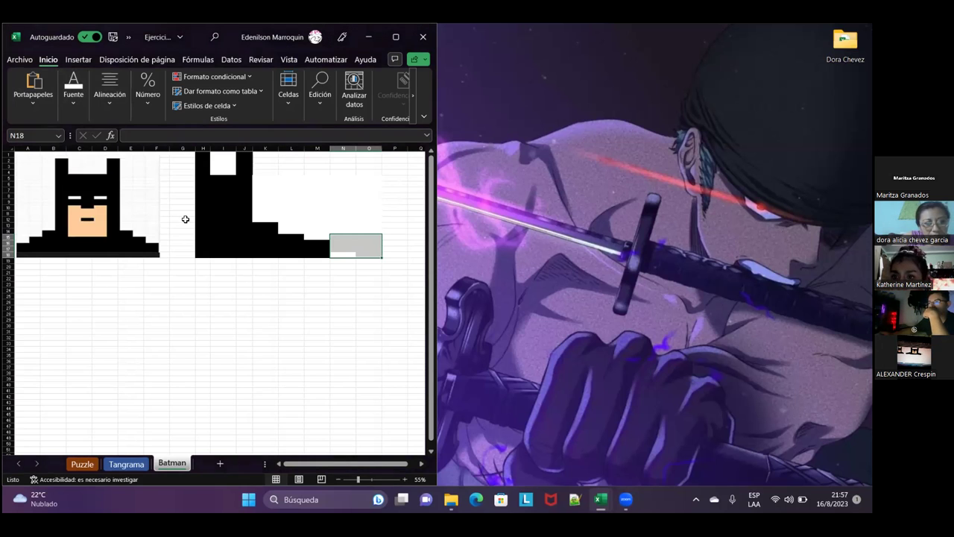
- Fill cell H8 white for the left eye
left_click(203, 159)
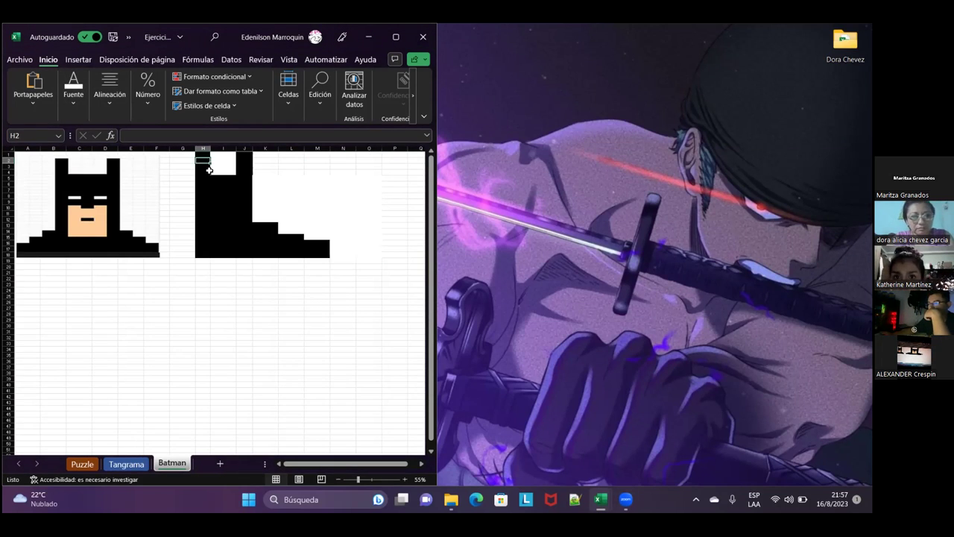
left_click(205, 153)
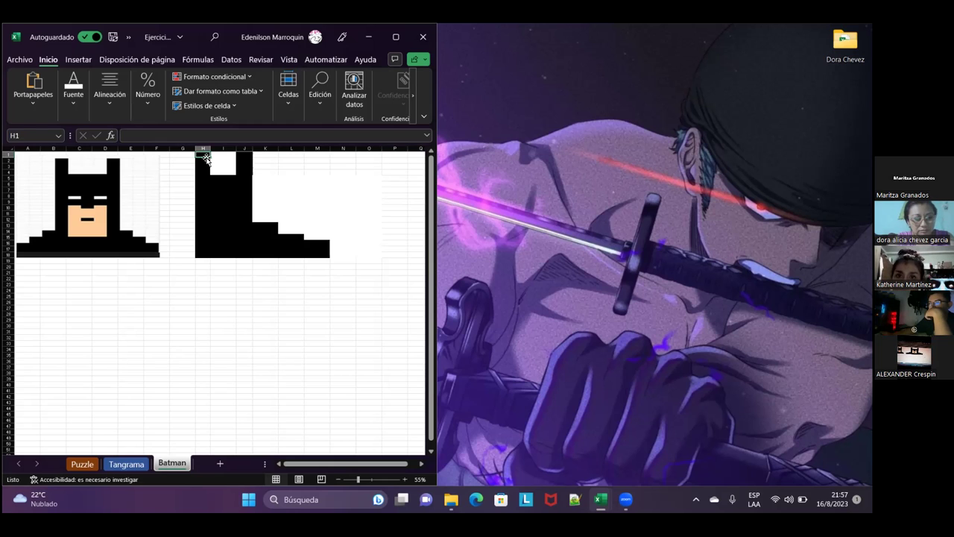
left_click(212, 196)
left_click(205, 195)
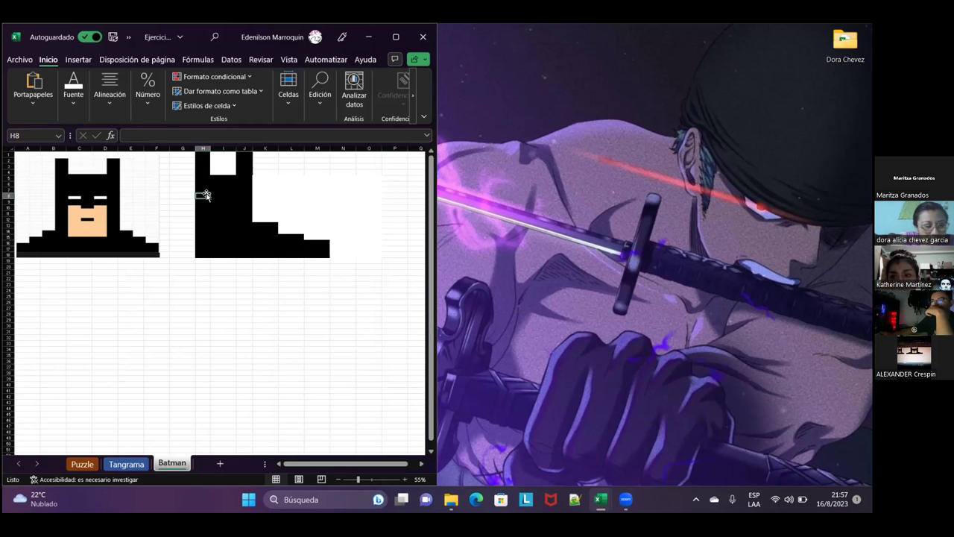
left_click(73, 98)
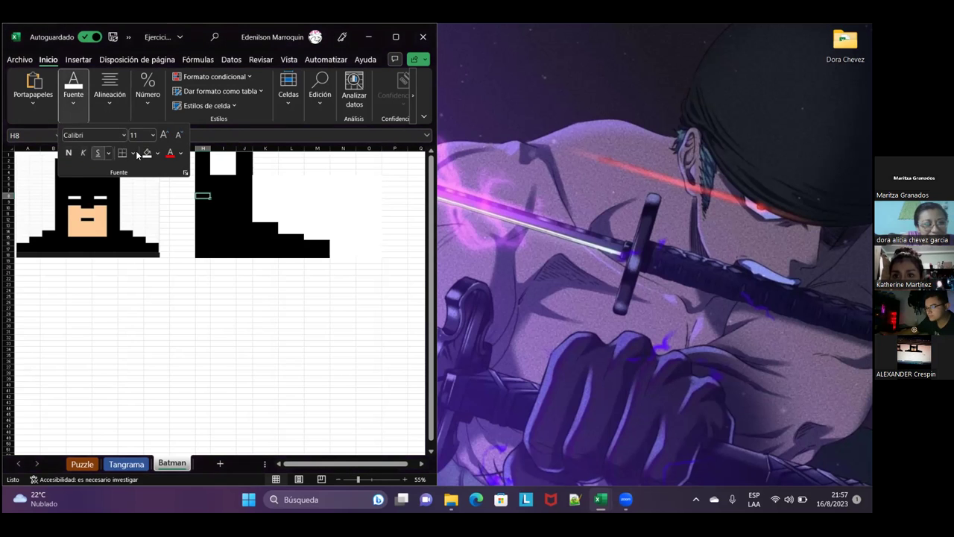
left_click(155, 154)
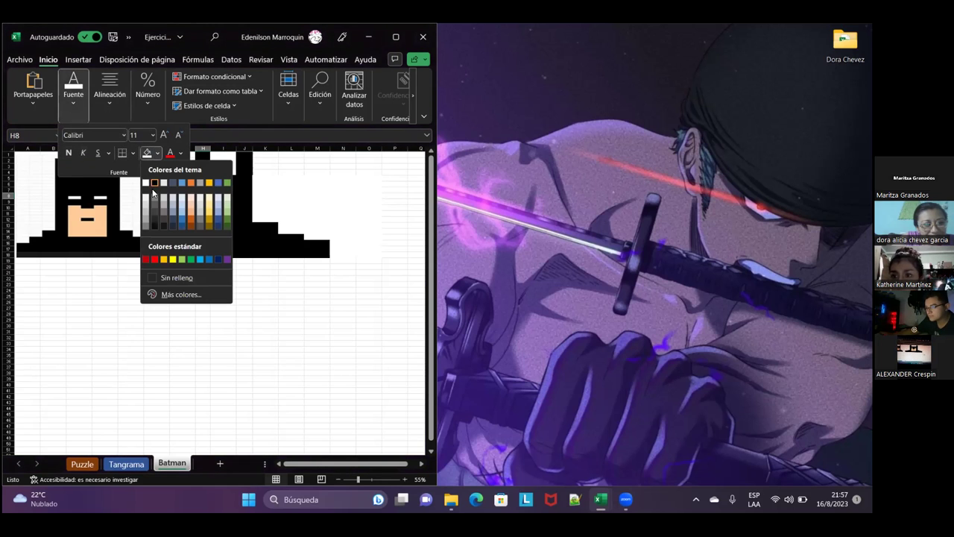
left_click(146, 177)
left_click(176, 183)
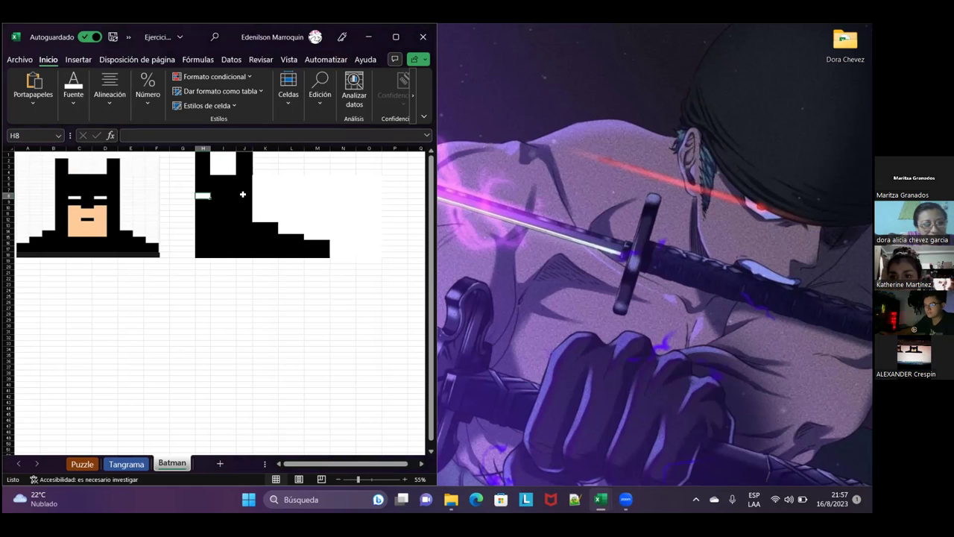
- Fill cell J8 white for the other eye
left_click(244, 195)
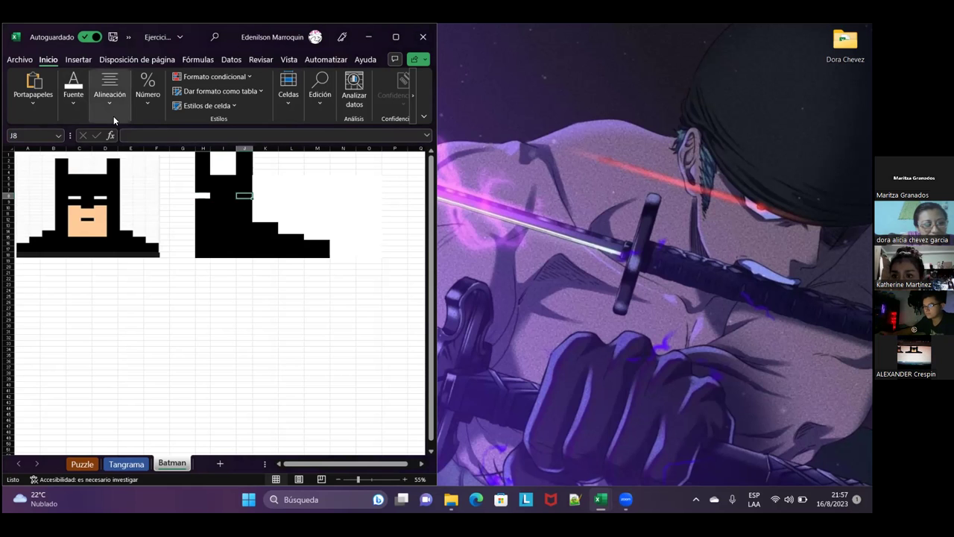
left_click(74, 100)
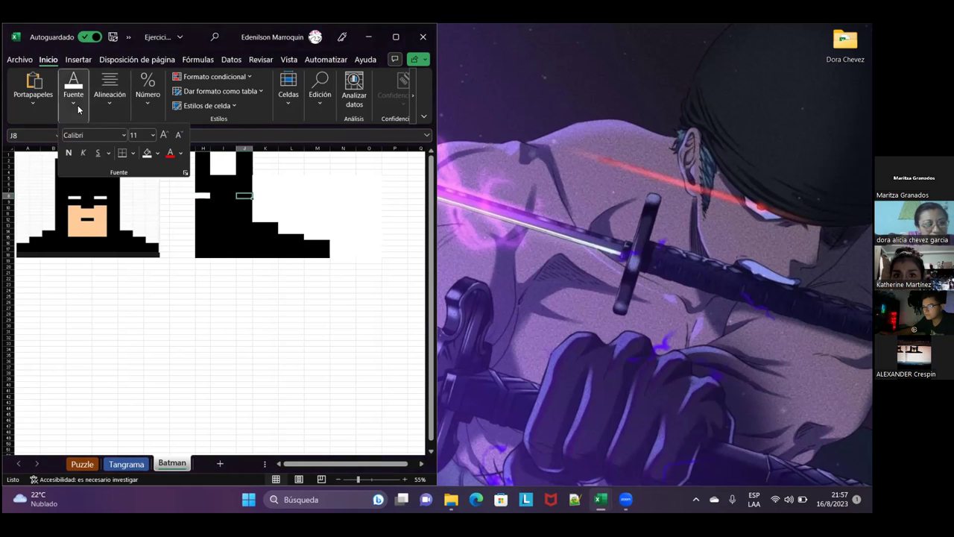
left_click(146, 153)
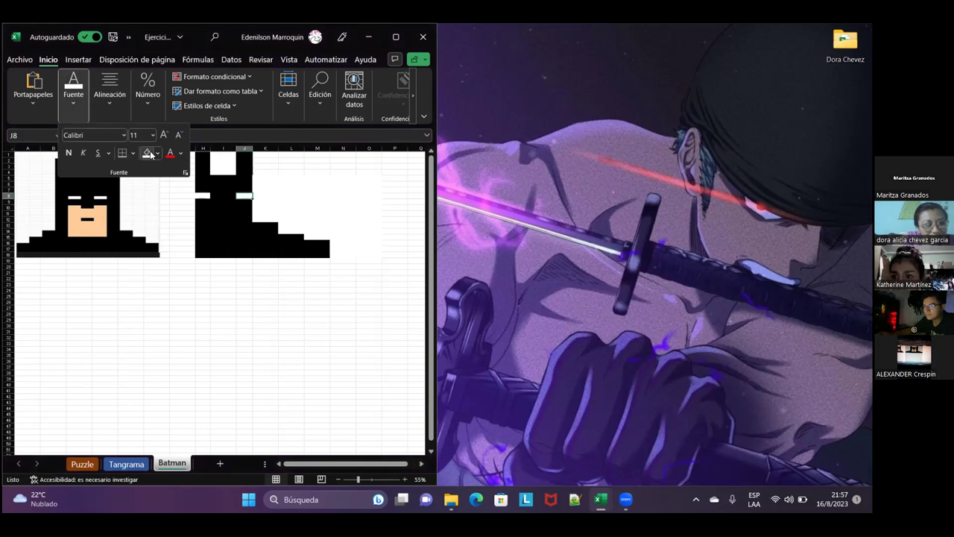
left_click(220, 199)
left_click(217, 202)
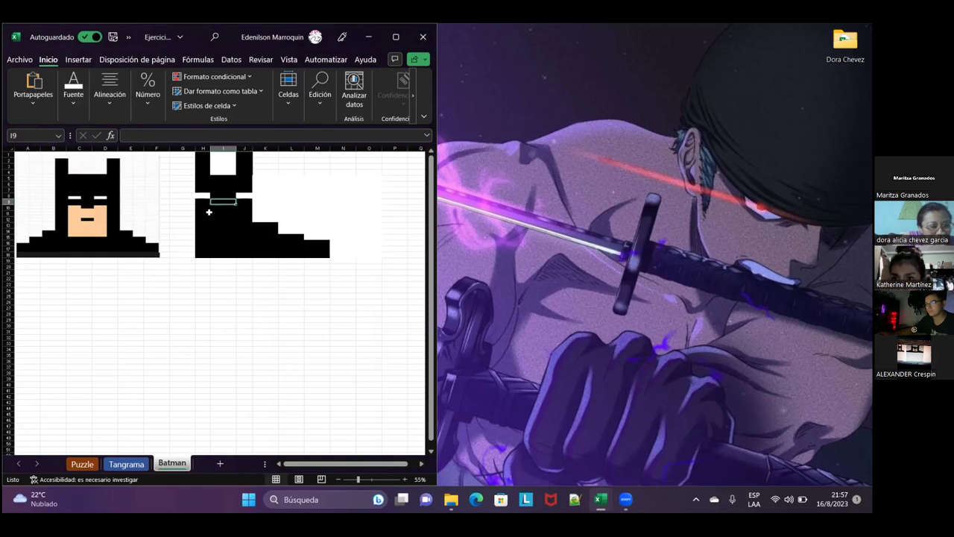
left_click(210, 214)
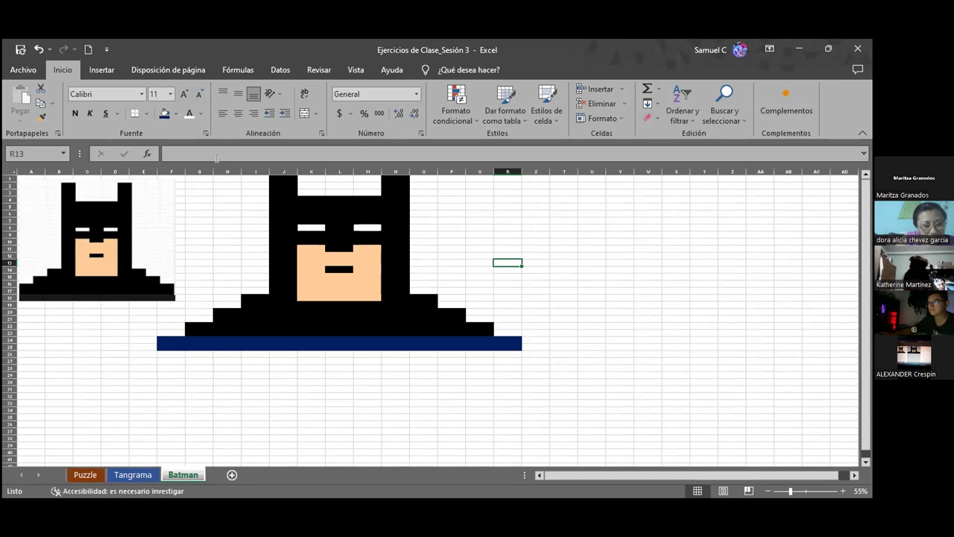
- Insert a WordArt title beside the drawing and delete the small Batman picture
left_click(97, 70)
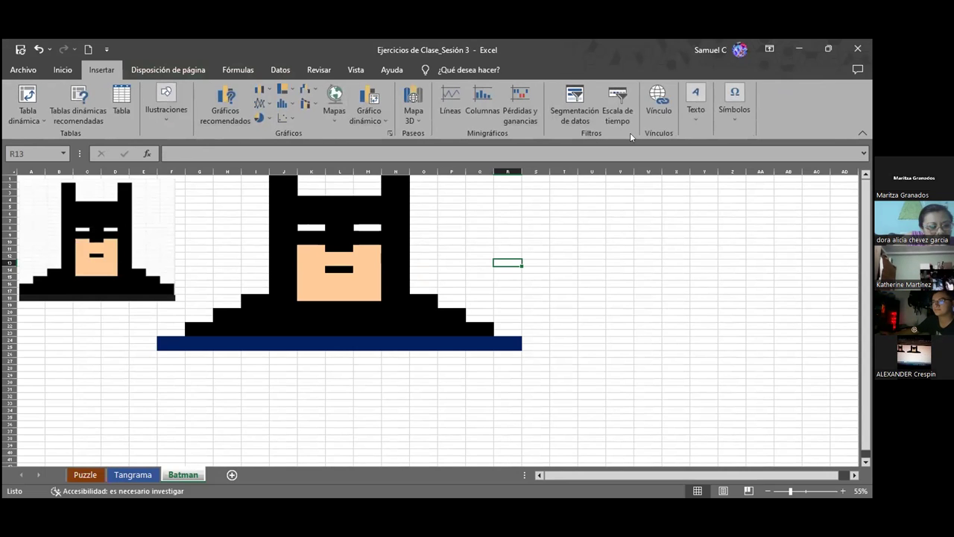
left_click(690, 119)
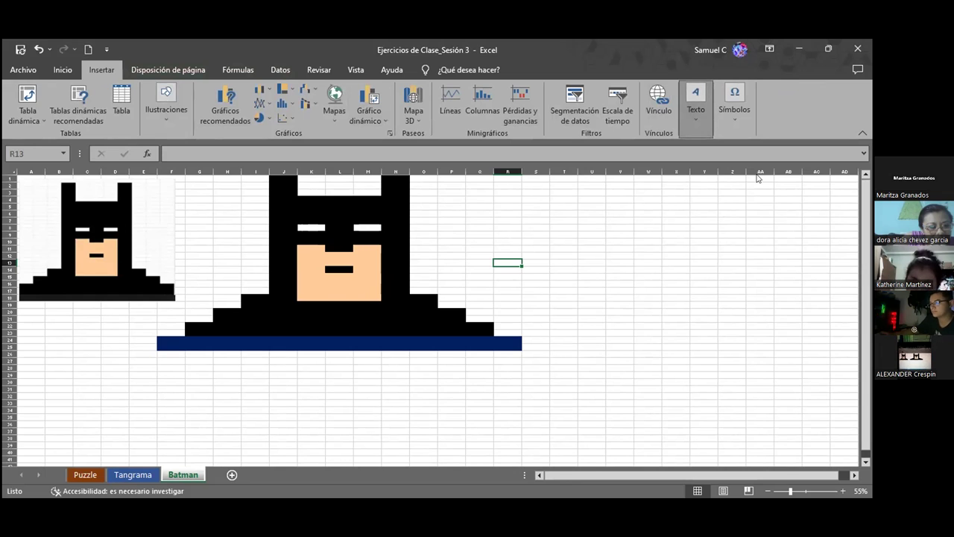
left_click(759, 176)
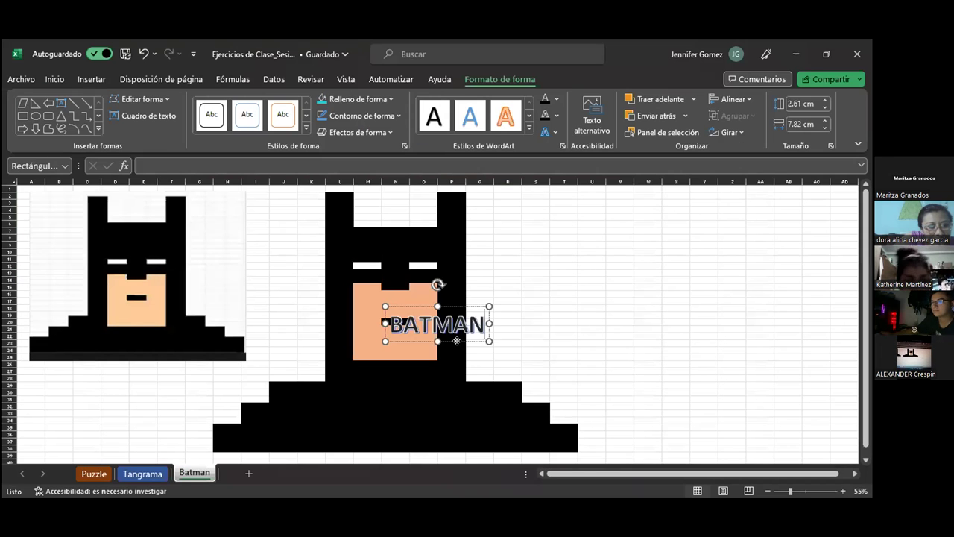
left_click_drag(652, 290, 694, 295)
left_click(673, 327)
left_click(190, 312)
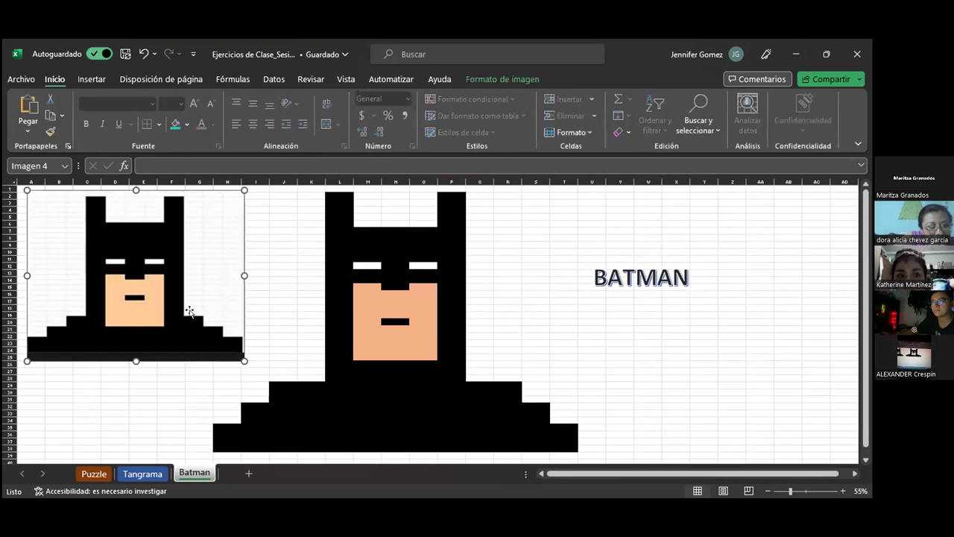
key("Delete")
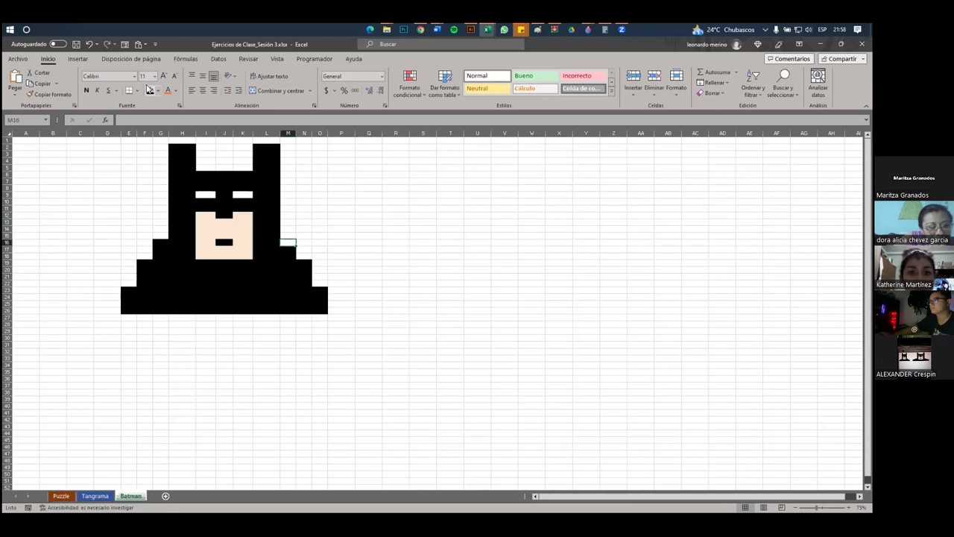
- Type BATMAN as the title and enter ELABORADO POR: in cell V22
left_click(387, 215)
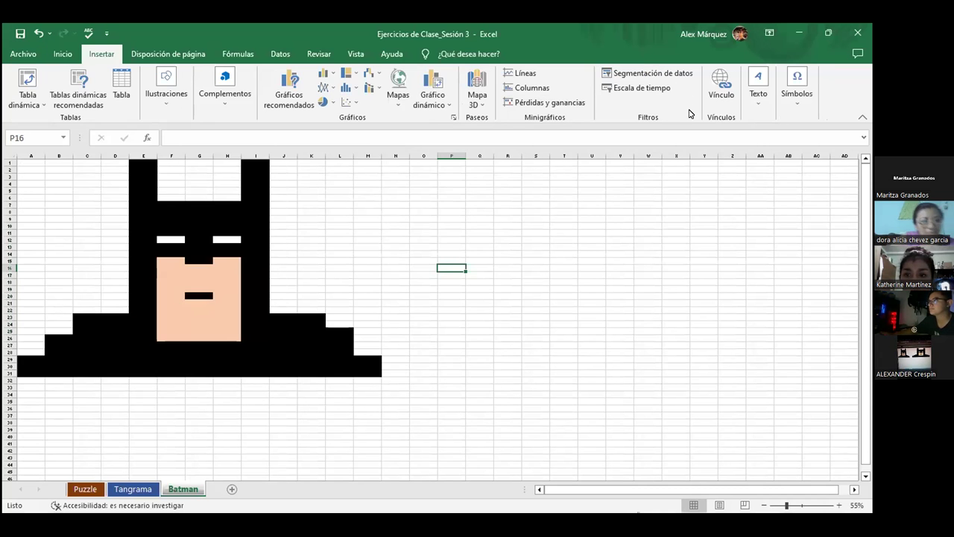
left_click(758, 89)
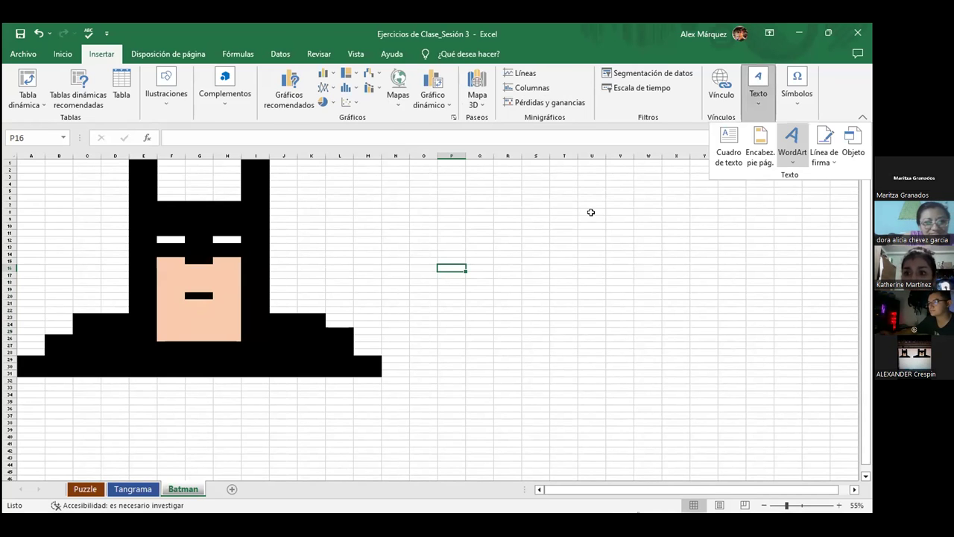
type("Batm")
key("BackSpace")
key("BackSpace")
key("BackSpace")
type("ATMAN")
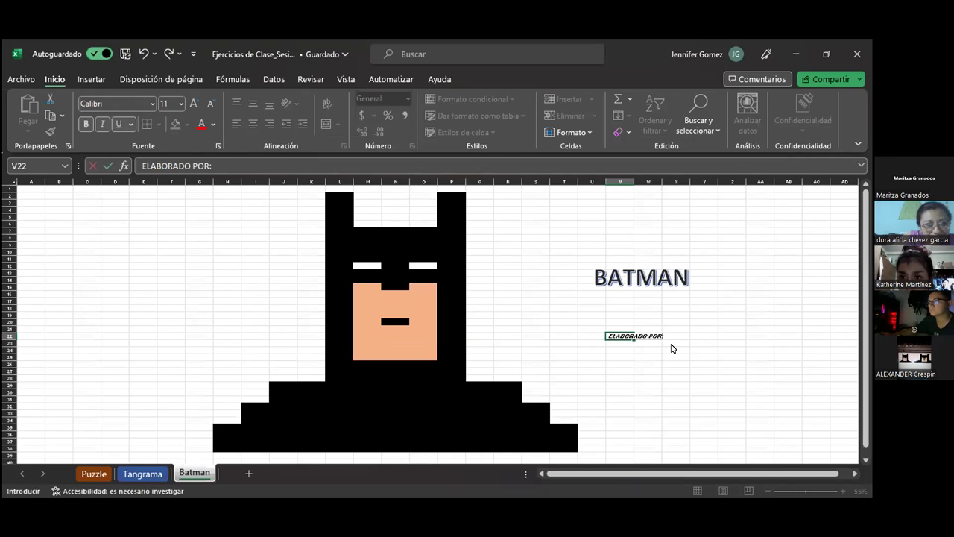
key("Return")
type("j")
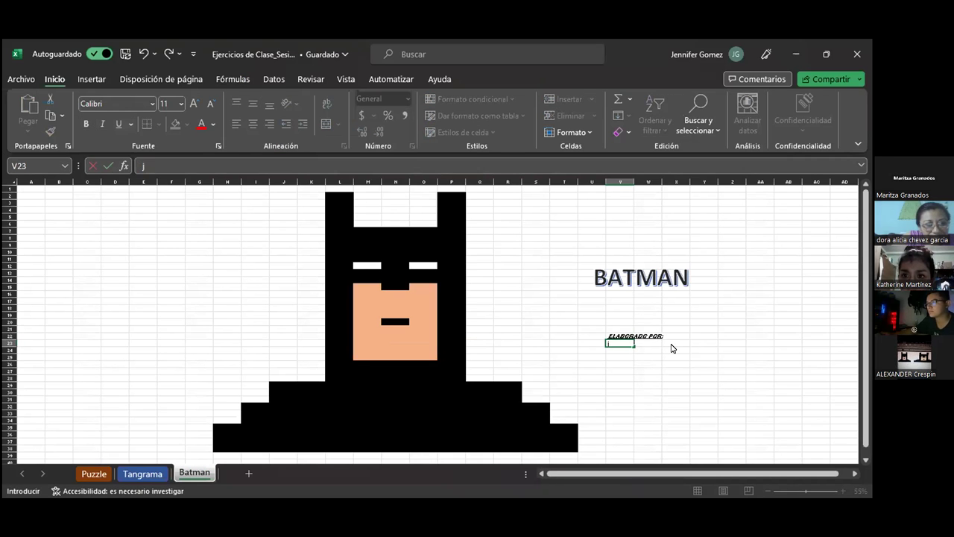
left_click(679, 342)
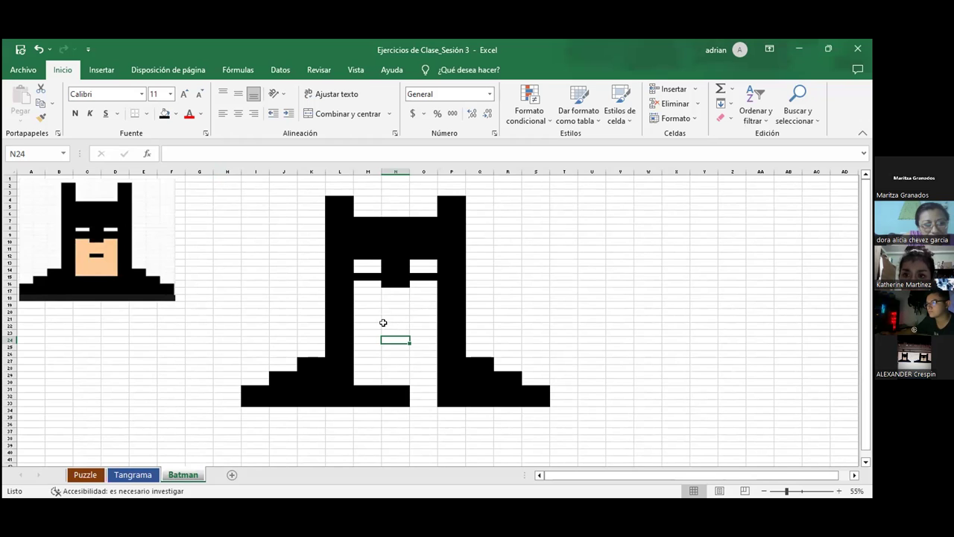
- Fill the black rows beneath the Batman bust white
left_click(388, 325)
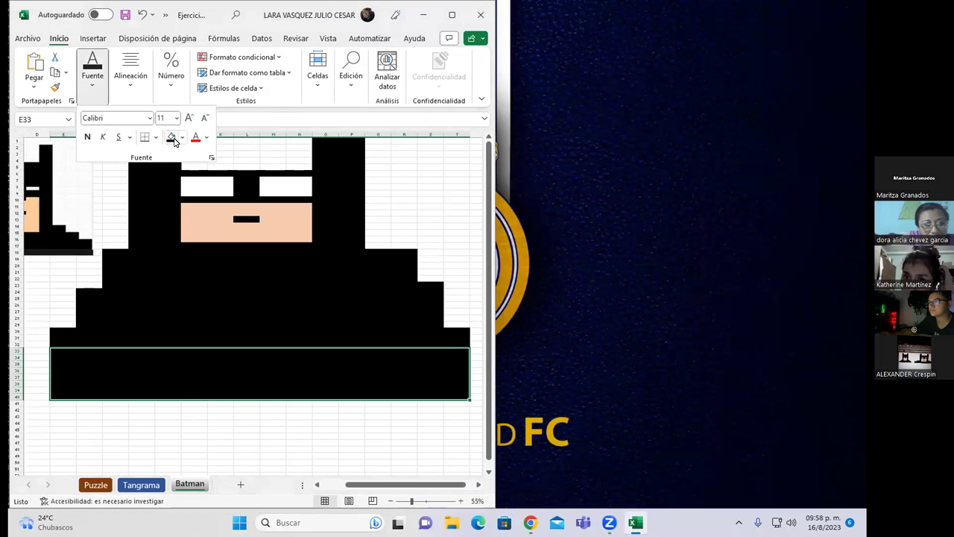
left_click(182, 138)
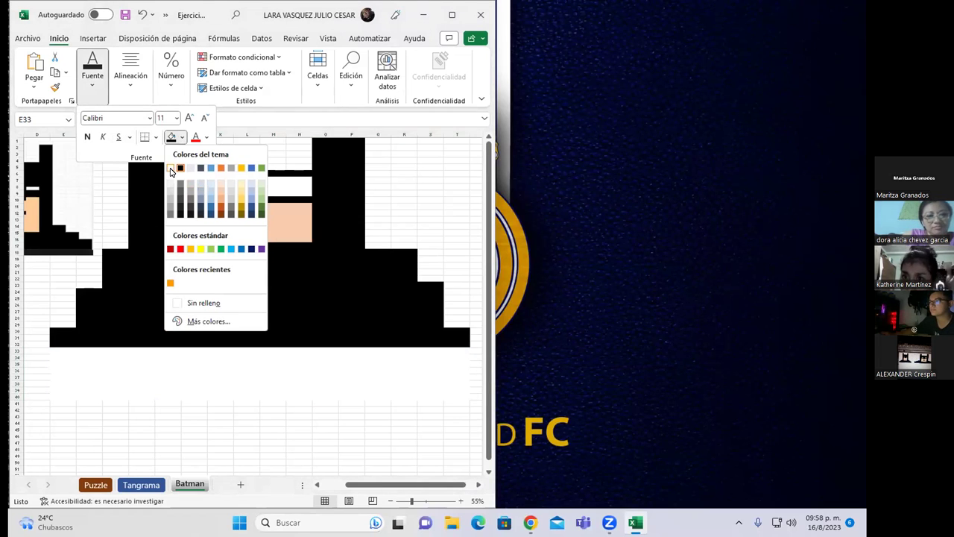
left_click(170, 169)
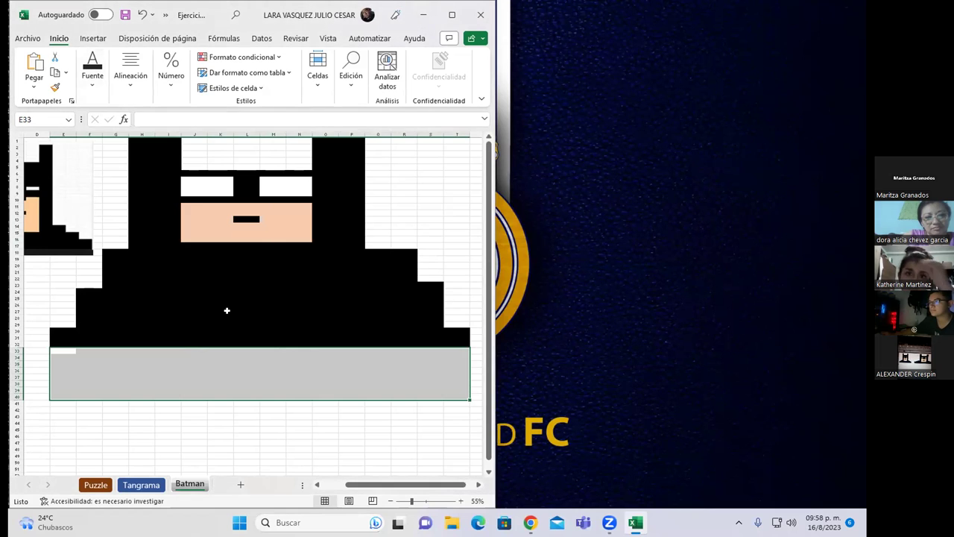
left_click_drag(226, 311, 208, 355)
left_click_drag(149, 245, 151, 284)
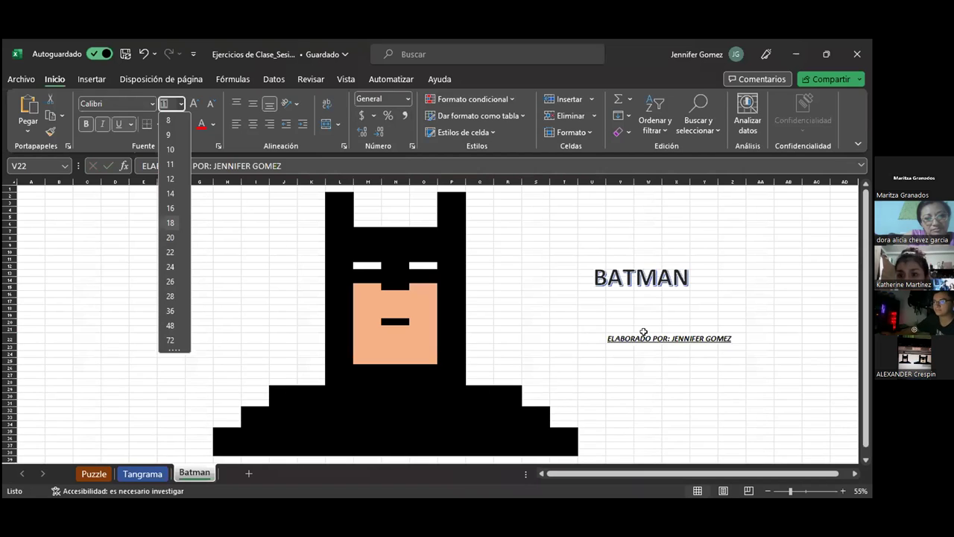
left_click(243, 271)
left_click(244, 270)
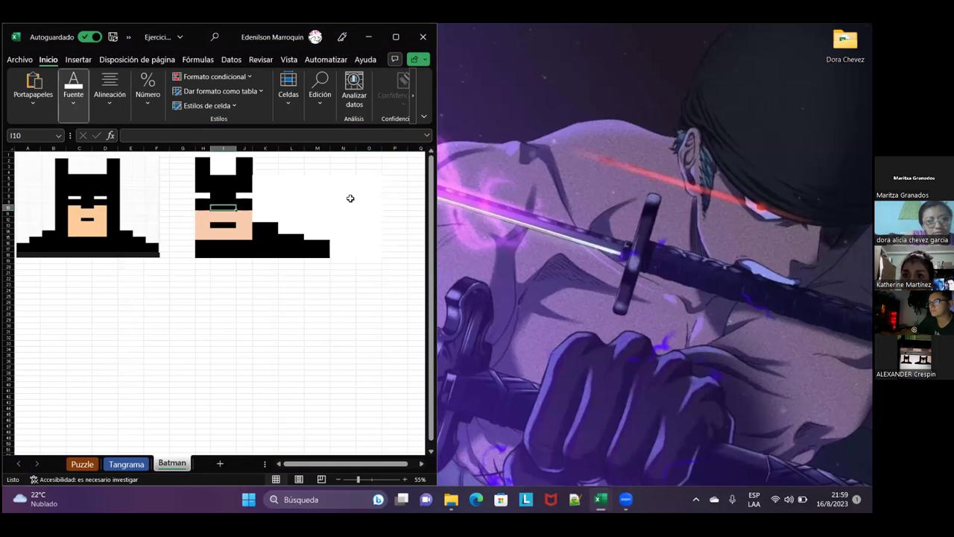
- Copy I13's mouth fill to neighbouring cells and narrow the author text box to rewrap
left_click(232, 225)
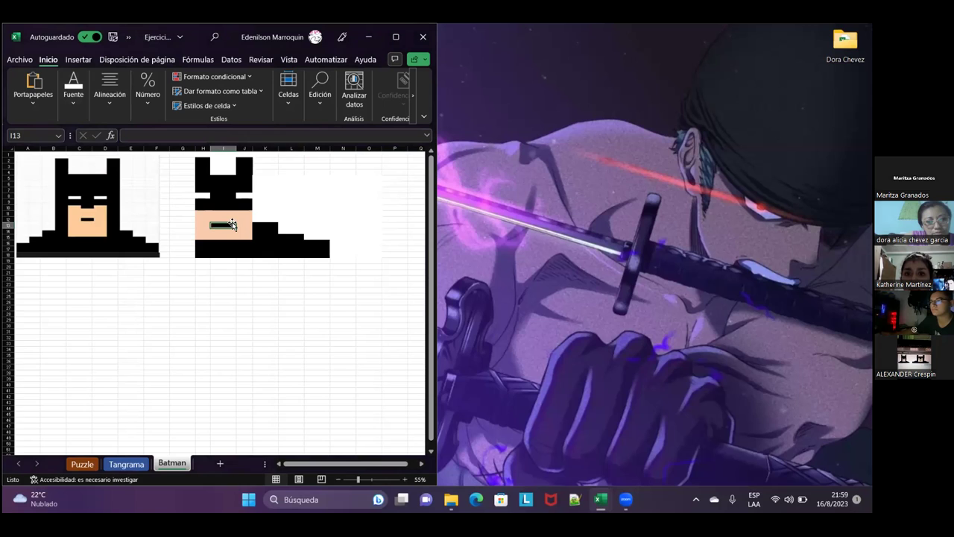
left_click_drag(236, 228, 235, 226)
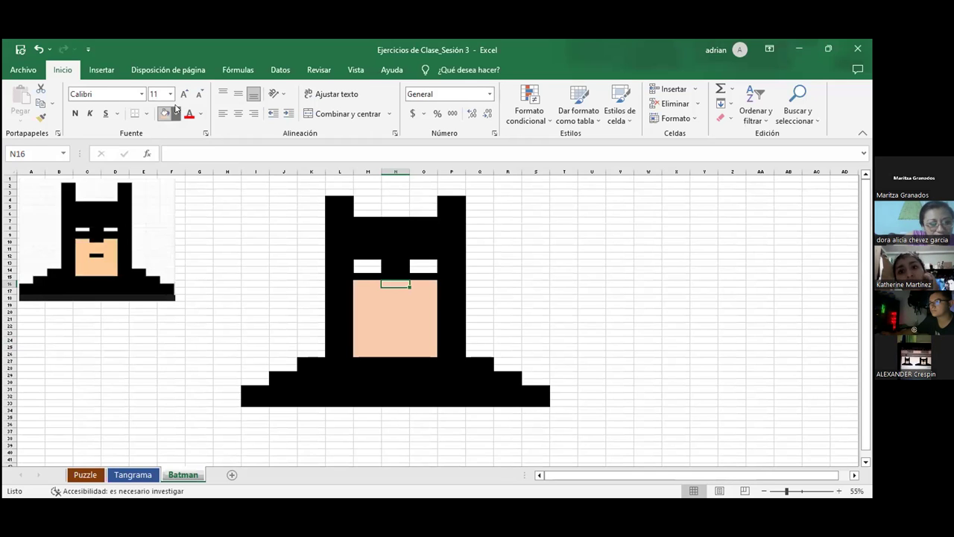
left_click(176, 112)
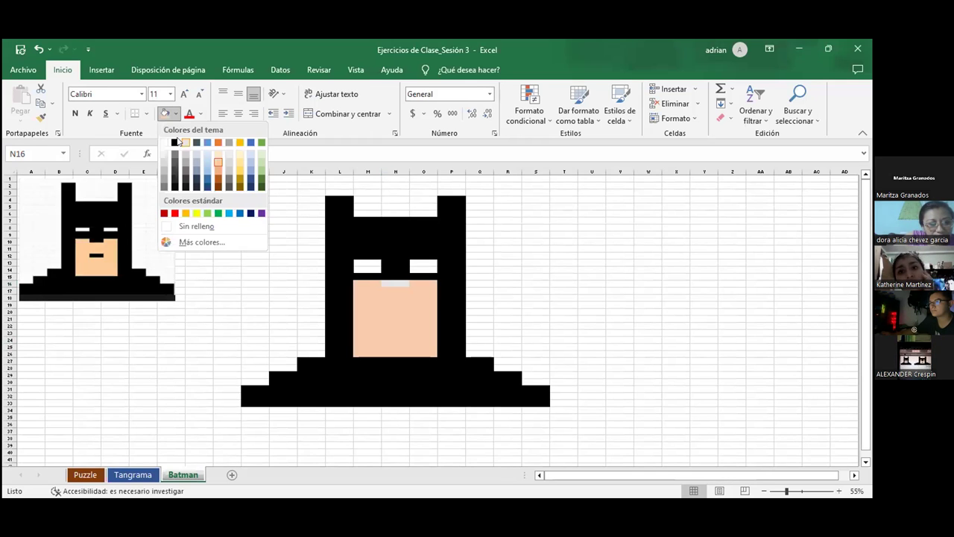
left_click(395, 318)
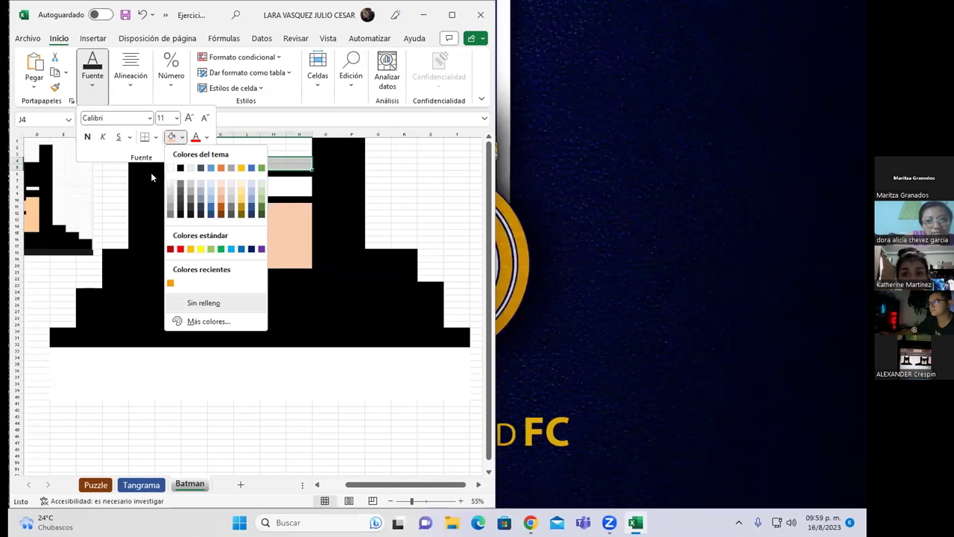
key("Escape")
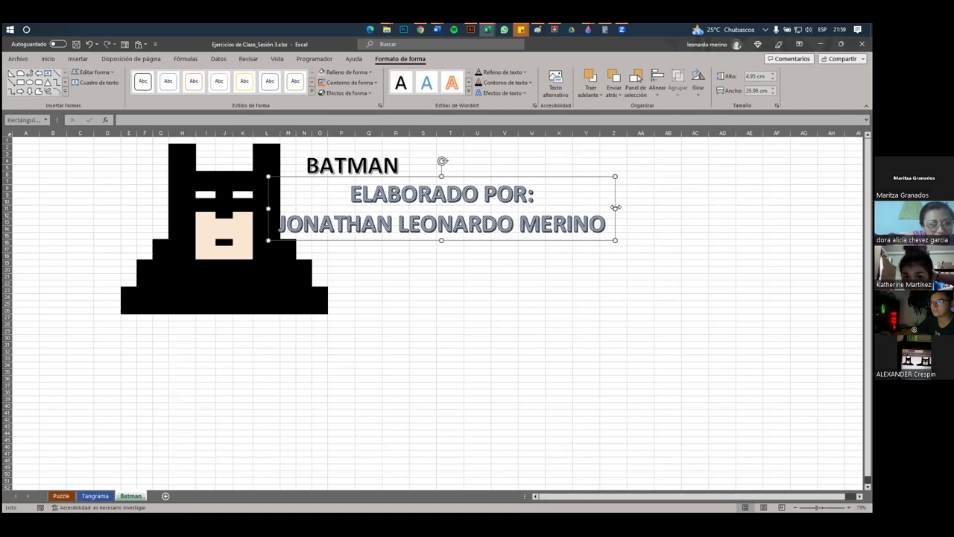
left_click_drag(569, 205, 533, 203)
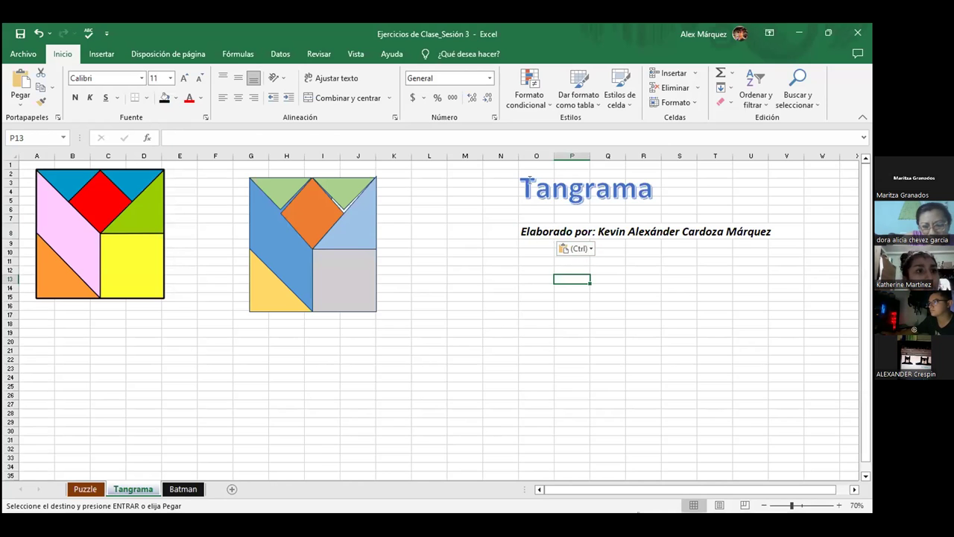
left_click(544, 186)
mouse_move(522, 229)
left_mouse_down()
mouse_move(608, 232)
mouse_move(532, 232)
left_mouse_up()
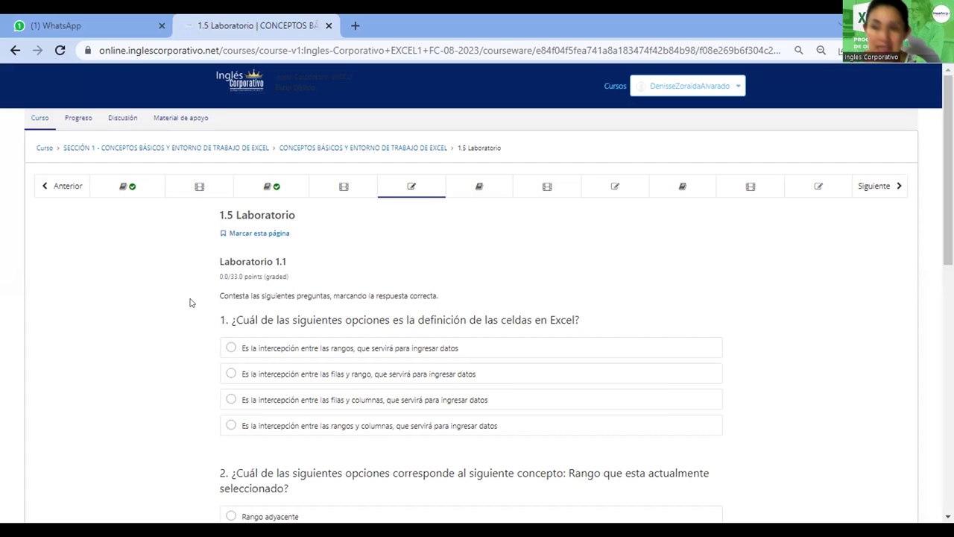
key("Tab")
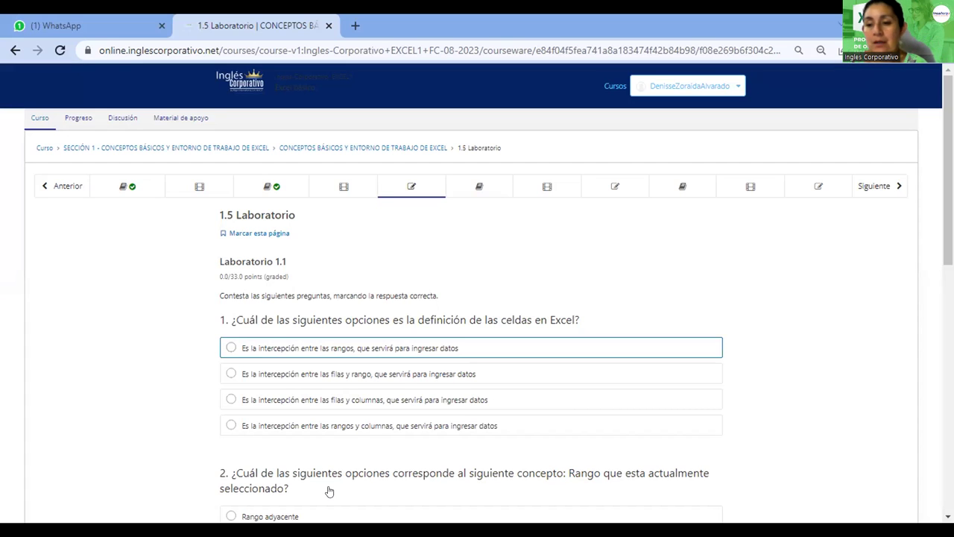
left_click(829, 360)
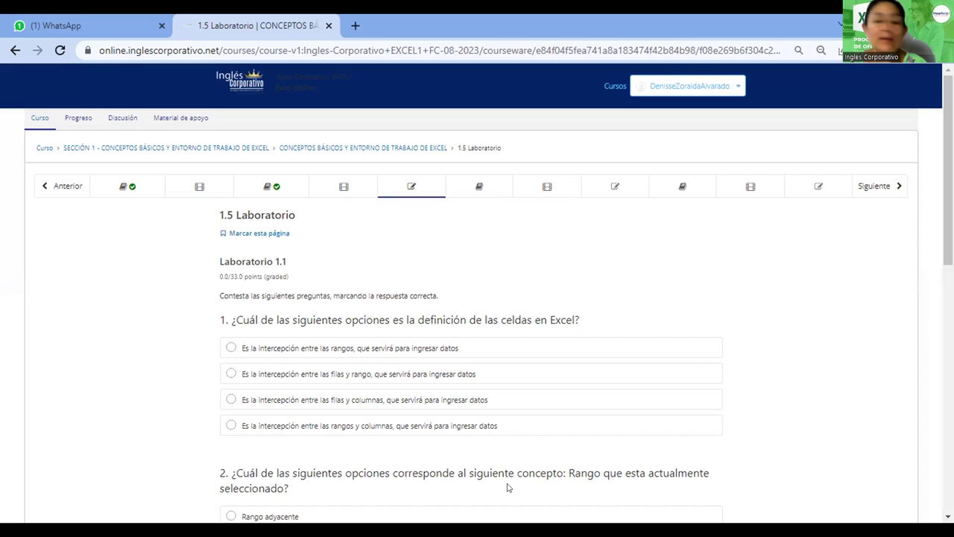
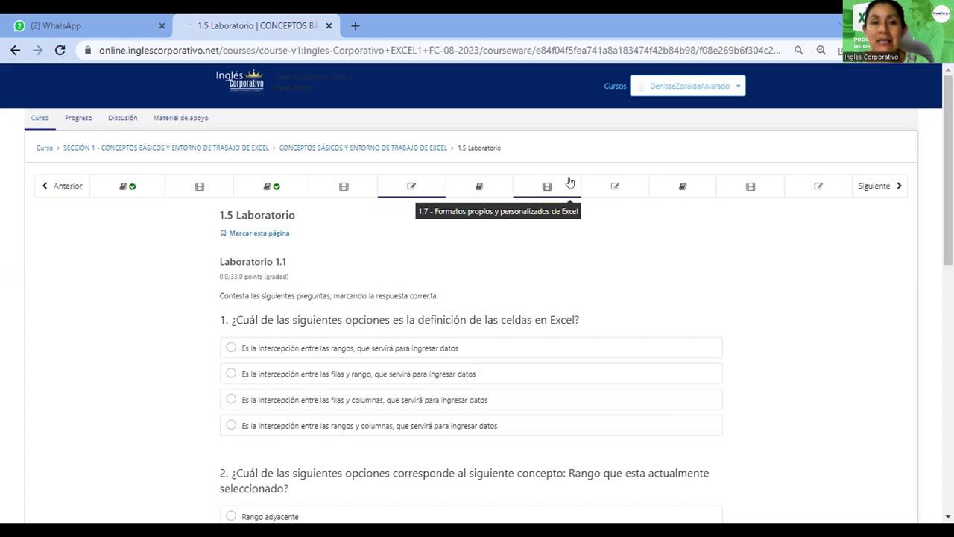
- Return to the course outline and open Section 1's first unit, 1.1 - Objetivo de la lección
left_click(109, 147)
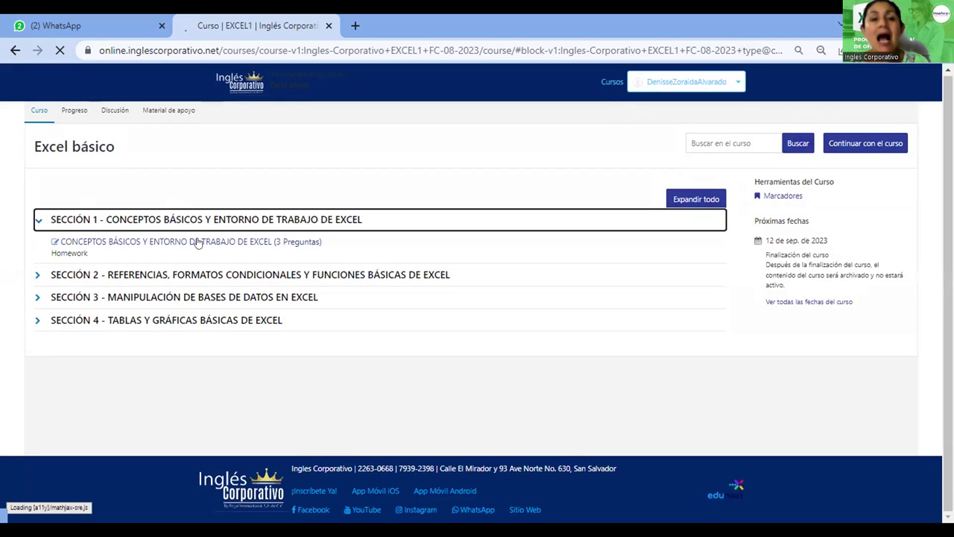
left_click(119, 246)
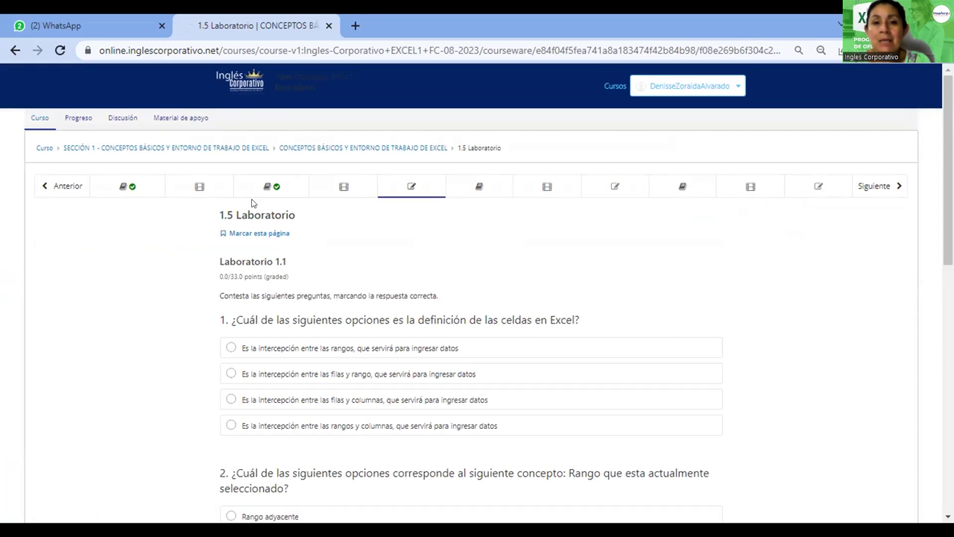
left_click(131, 185)
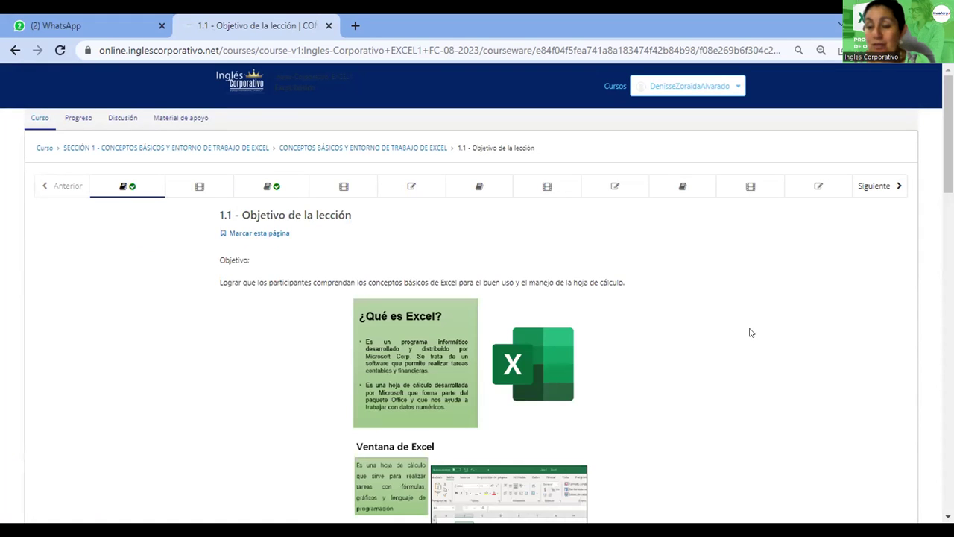
- Read down through the ¿Qué es Excel? overview and cell/range concepts, then return to the top
scroll(477, 299, "down", 3)
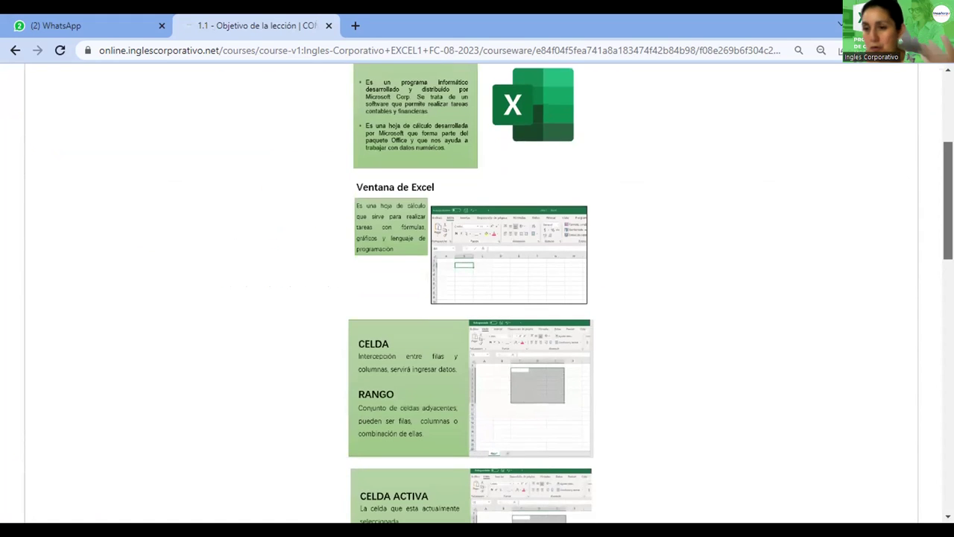
scroll(477, 298, "down", 1)
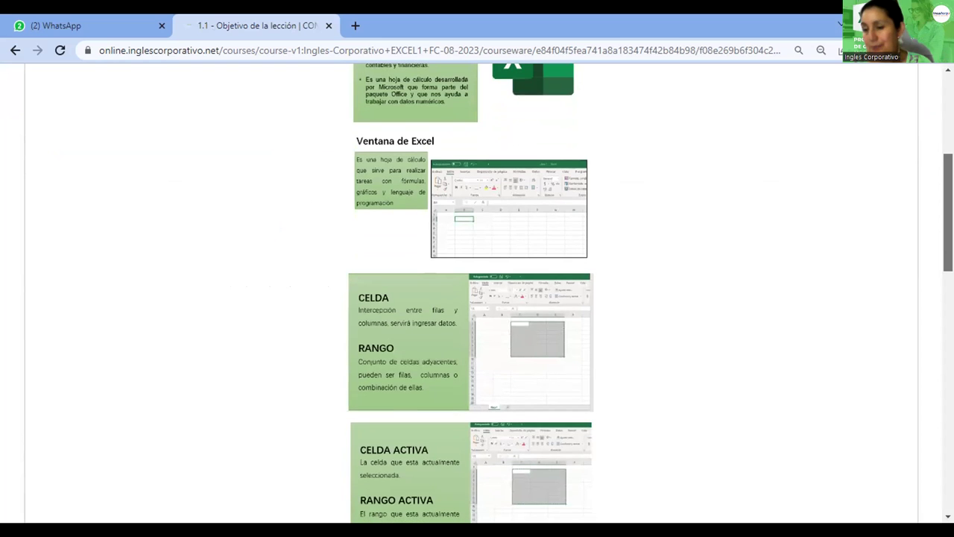
scroll(477, 298, "down", 3)
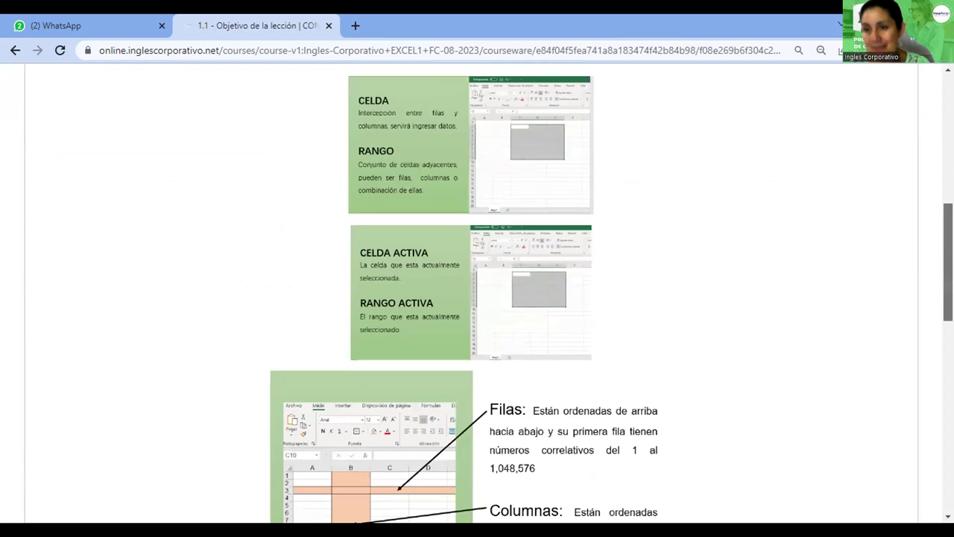
scroll(477, 298, "down", 2)
scroll(477, 299, "down", 1)
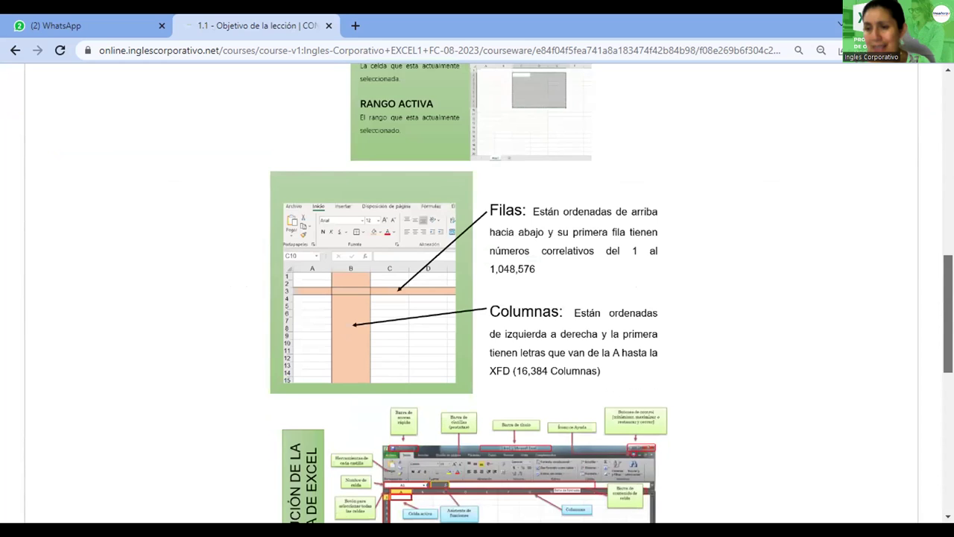
scroll(477, 299, "down", 1)
scroll(932, 268, "up", 3)
scroll(929, 231, "up", 2)
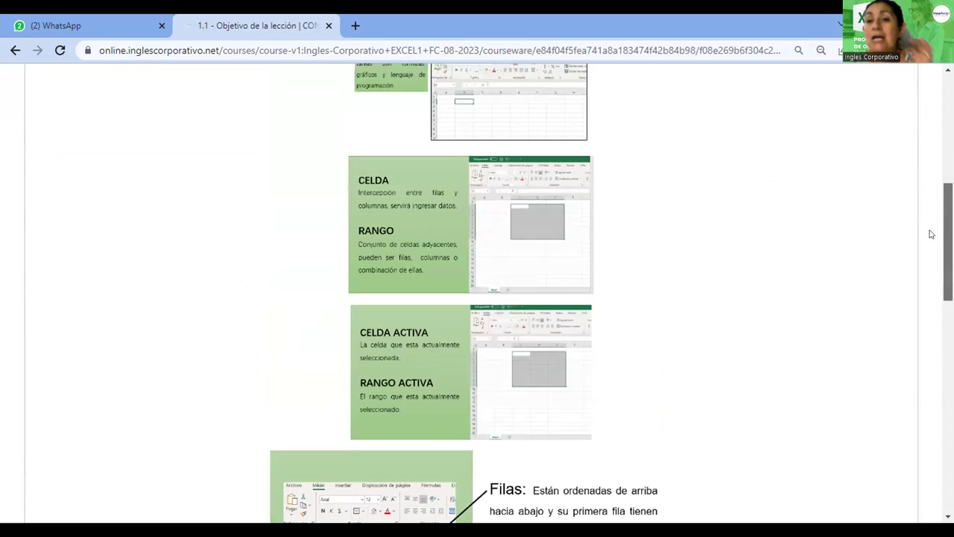
scroll(924, 209, "up", 2)
scroll(924, 197, "up", 1)
scroll(927, 188, "up", 1)
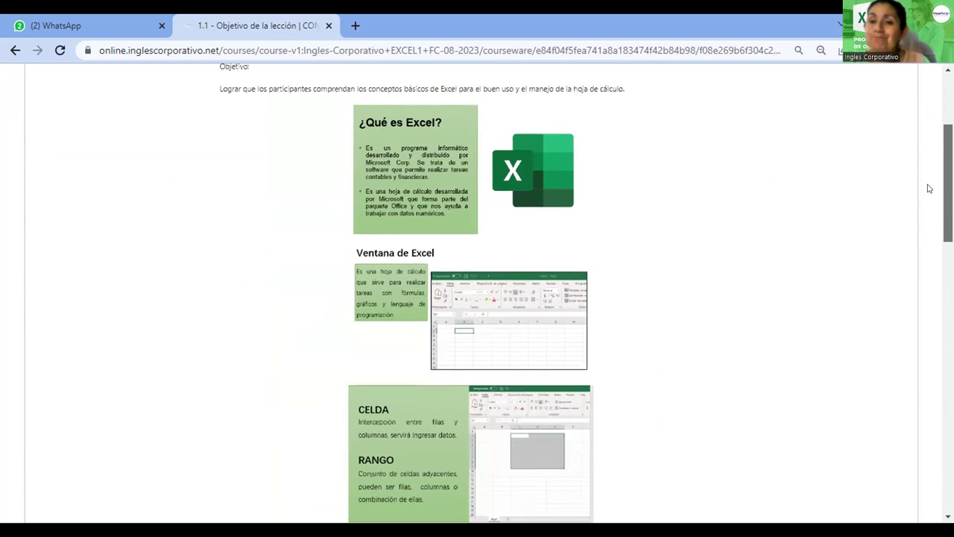
scroll(922, 158, "up", 1)
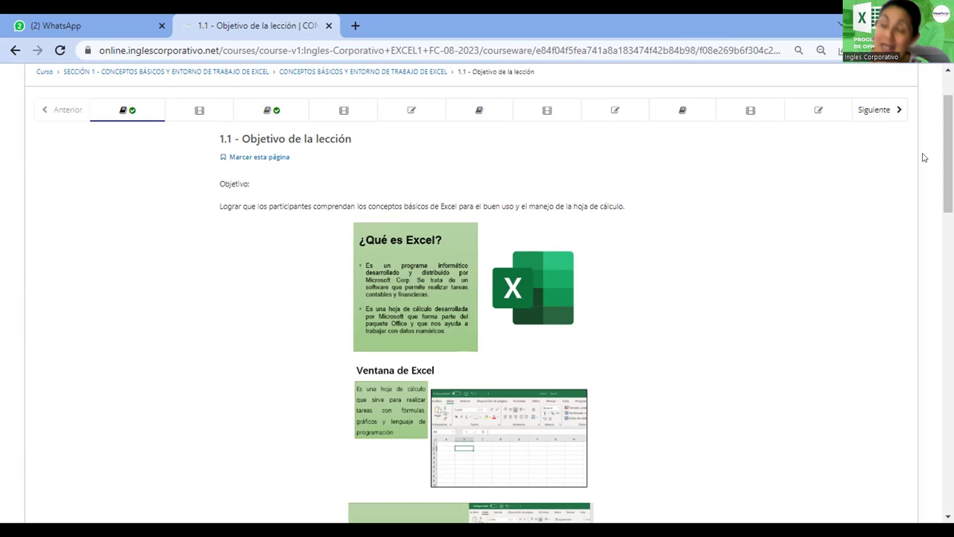
- Step through lessons 1.2, 1.3 and 1.4 to the 1.5 Laboratorio quiz, showing questions 1–3
left_click_drag(948, 153, 948, 140)
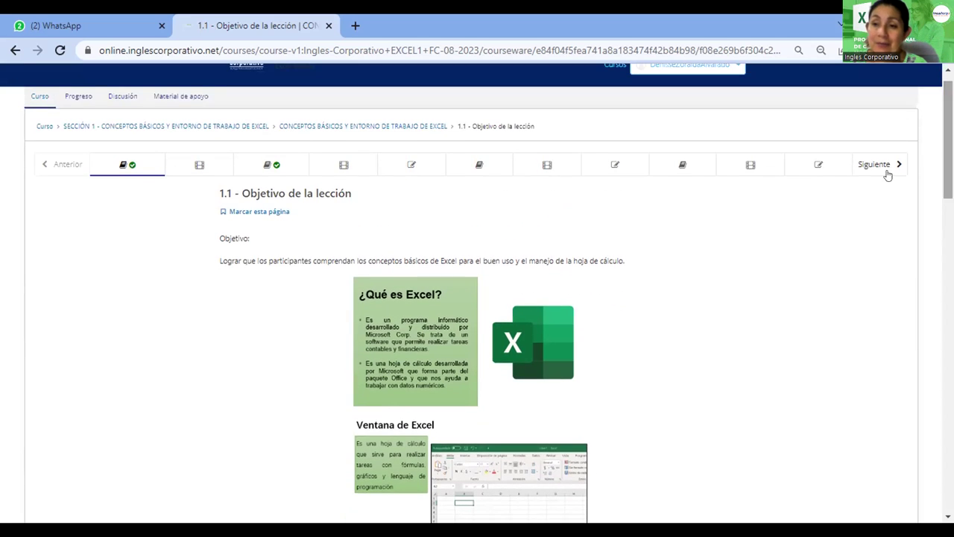
left_click(860, 167)
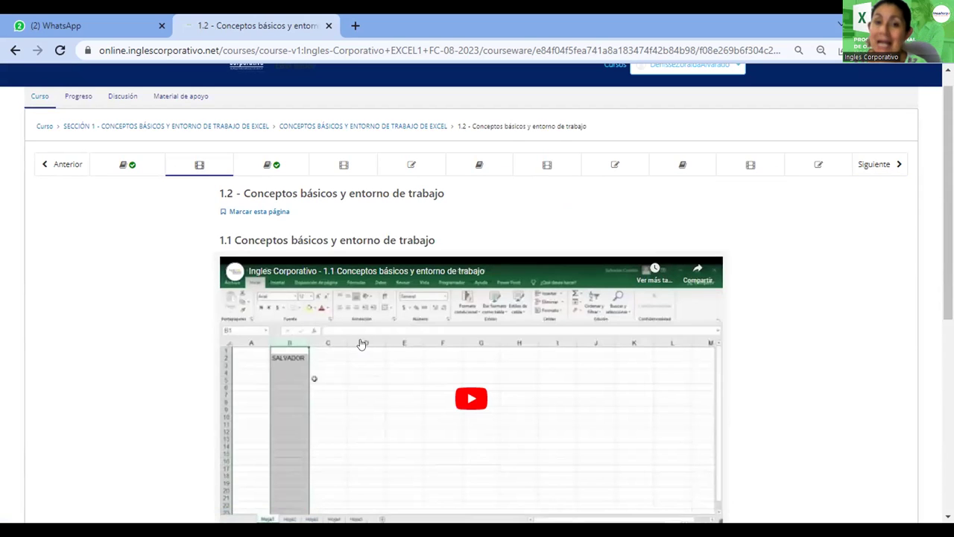
left_click(875, 167)
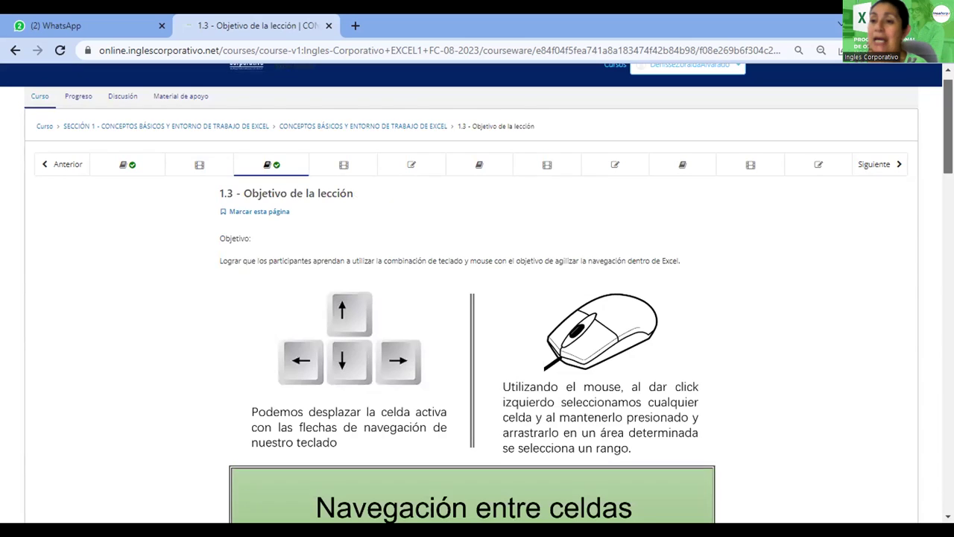
scroll(477, 298, "down", 5)
scroll(477, 298, "down", 4)
scroll(478, 298, "up", 10)
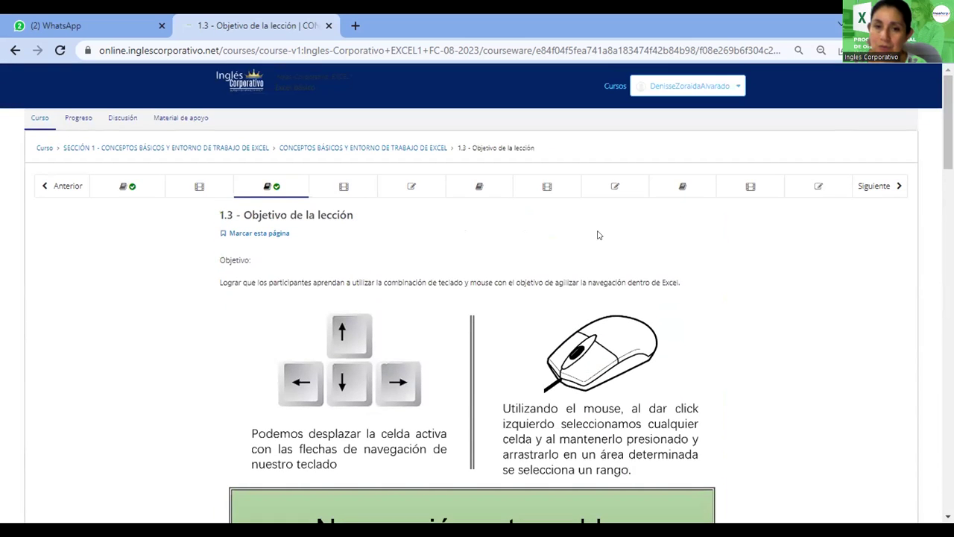
left_click(877, 186)
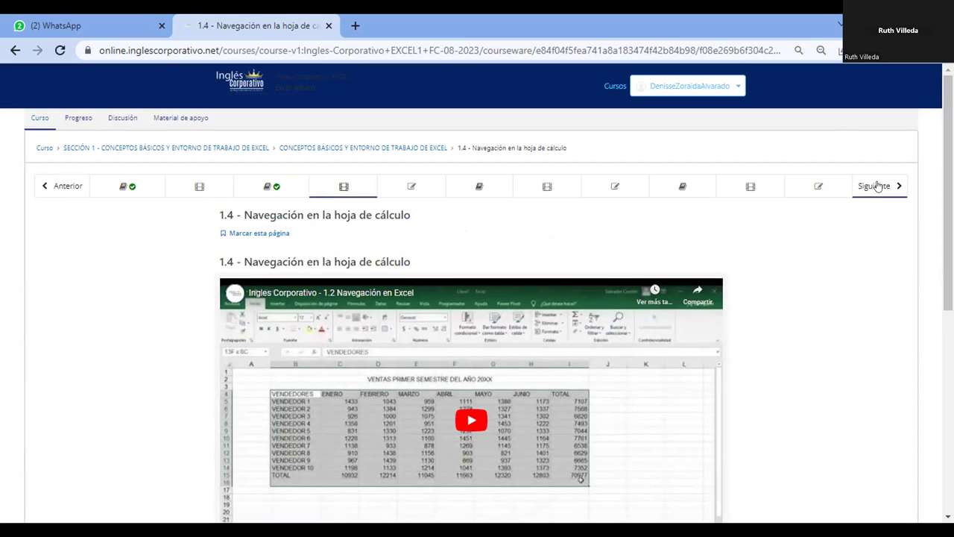
left_click(880, 186)
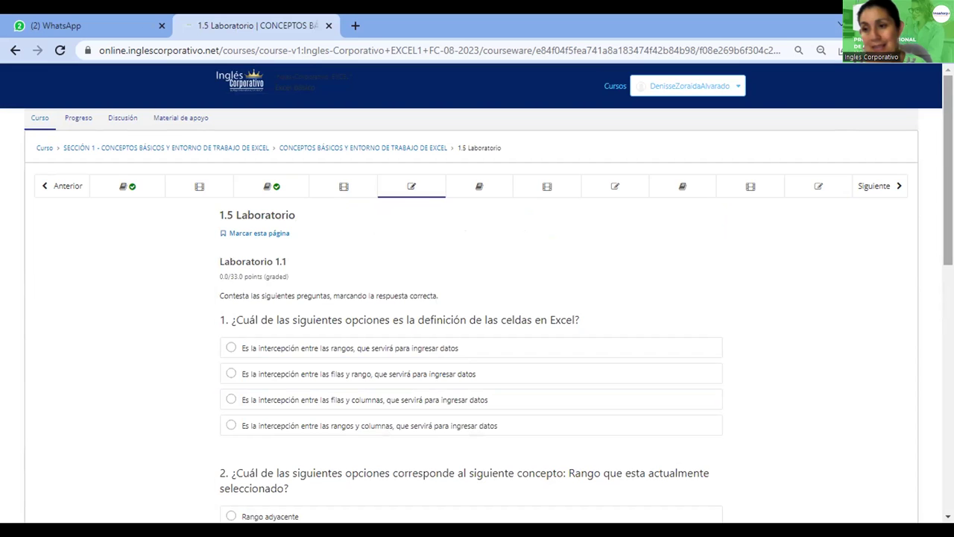
scroll(935, 230, "down", 3)
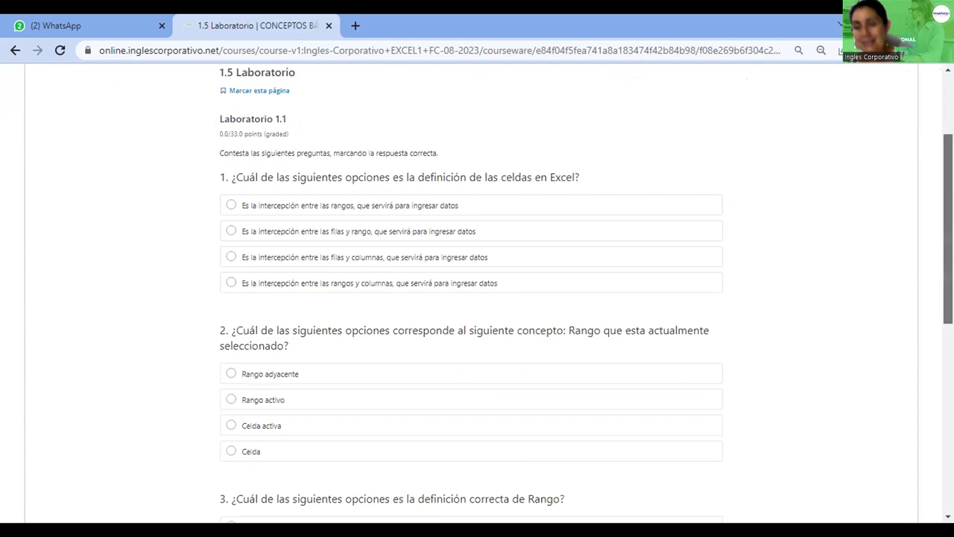